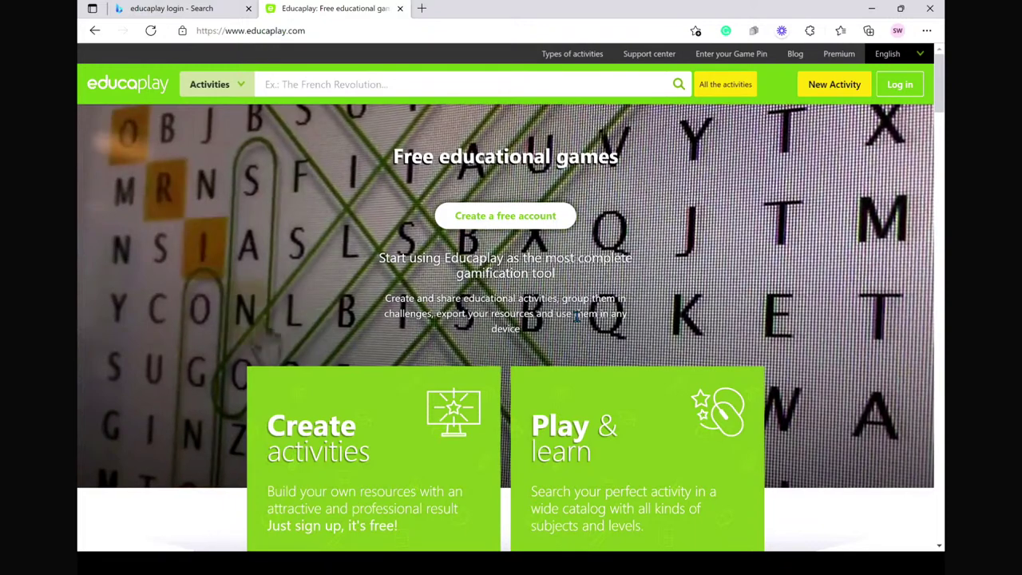
- Browse the Educaplay home page, then go from Log in to 'Create a free account'
scroll(577, 319, "down", 1)
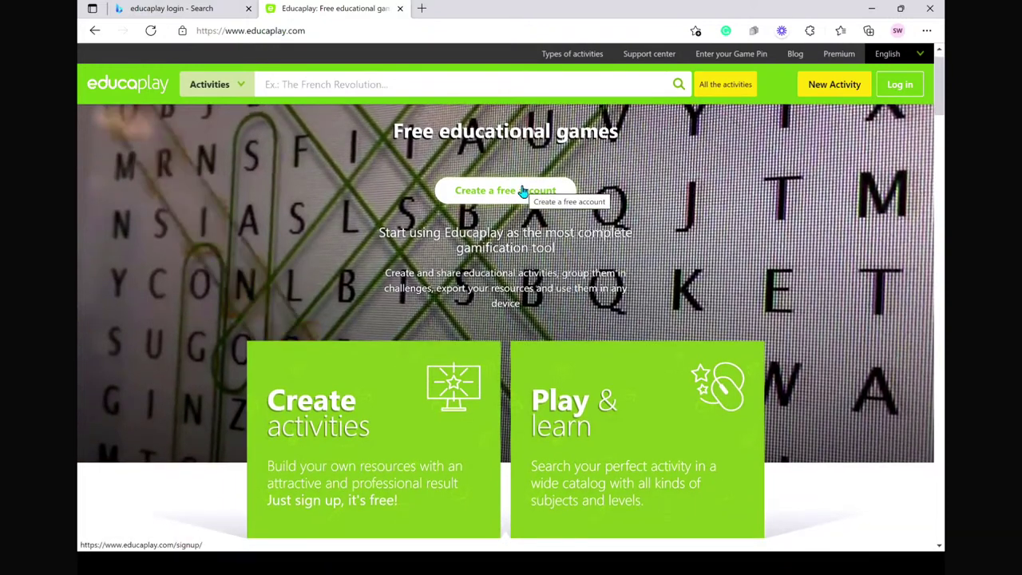
scroll(673, 217, "up", 1)
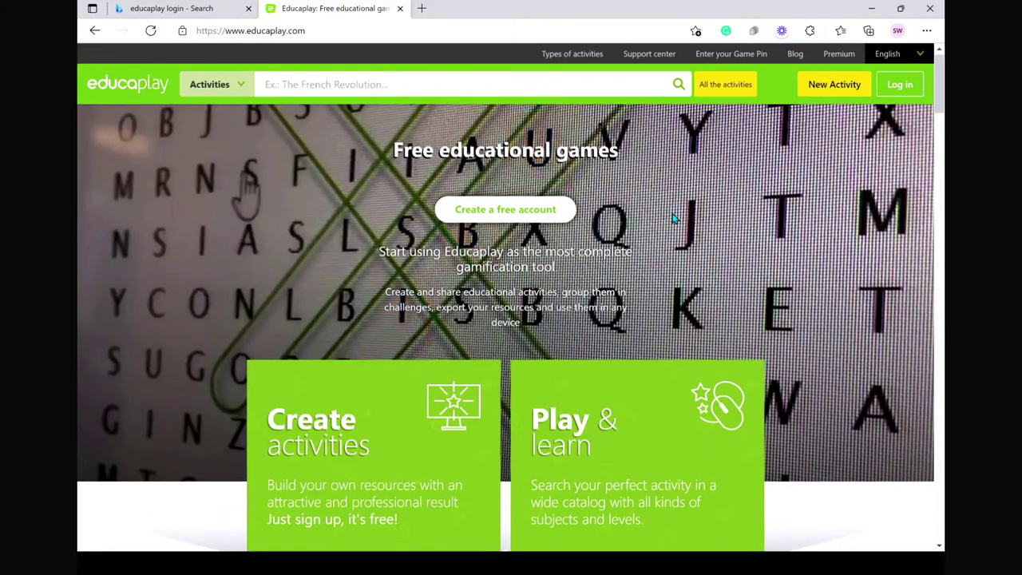
scroll(673, 217, "down", 2)
scroll(798, 151, "down", 1)
scroll(898, 96, "up", 1)
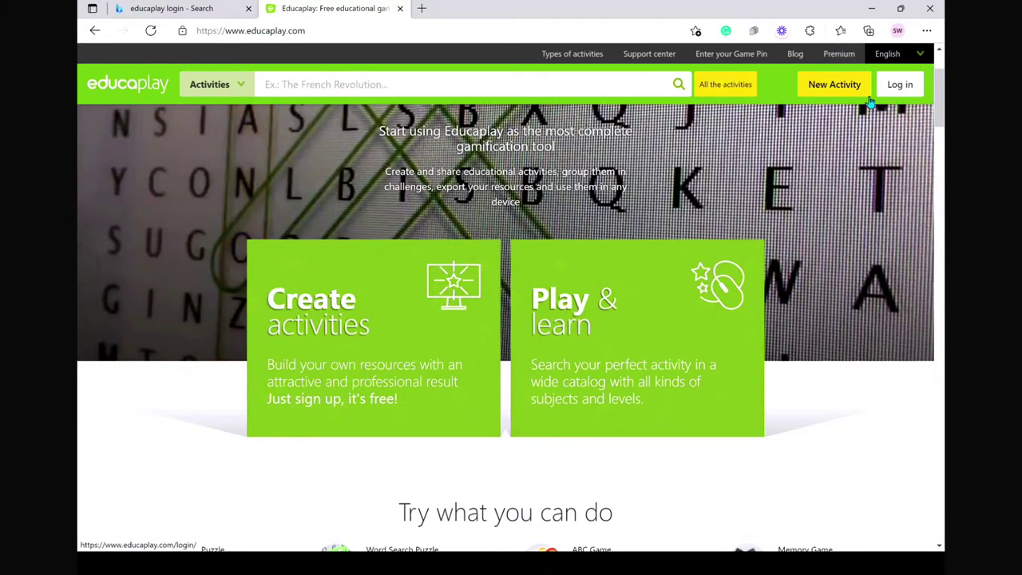
left_click(898, 88)
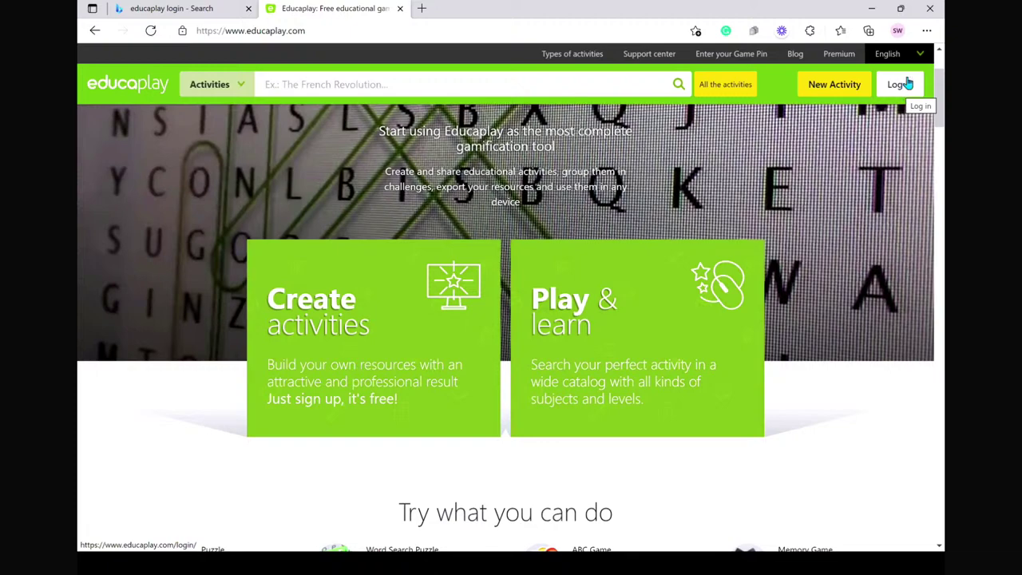
scroll(484, 222, "up", 2)
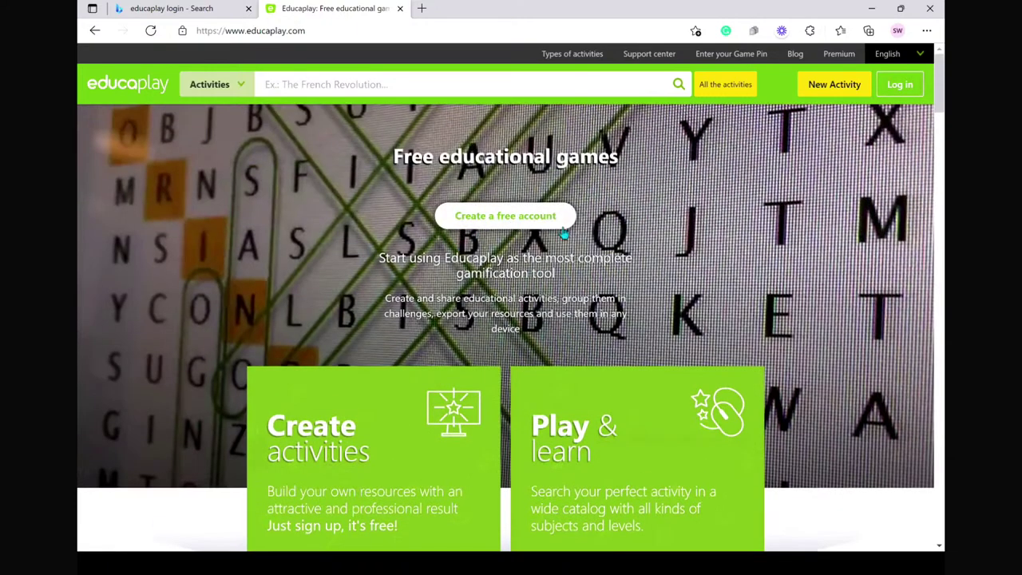
left_click(495, 221)
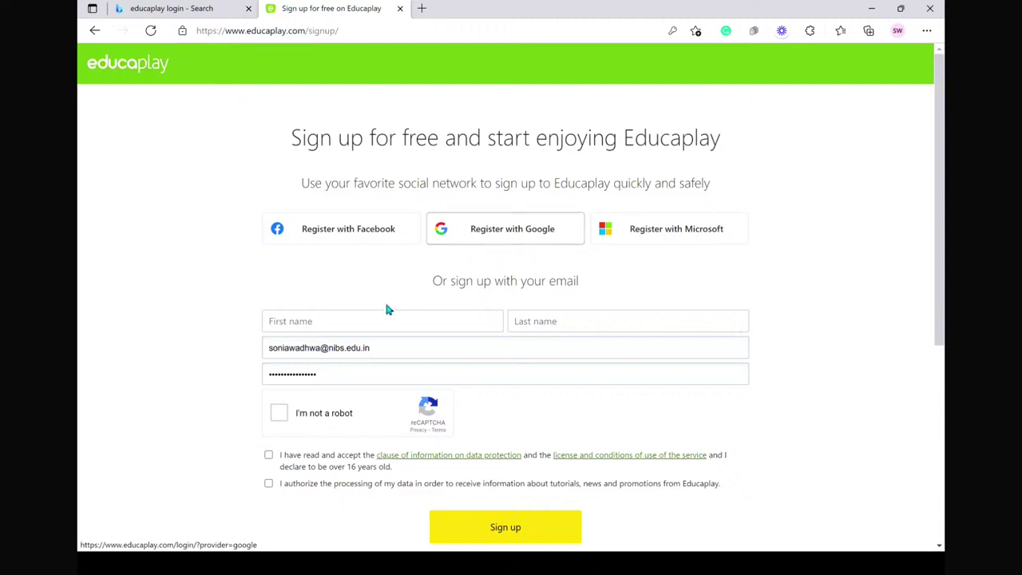
- Enter the user's first and last name, pass the robot check, and submit the sign-up form
left_click(348, 320)
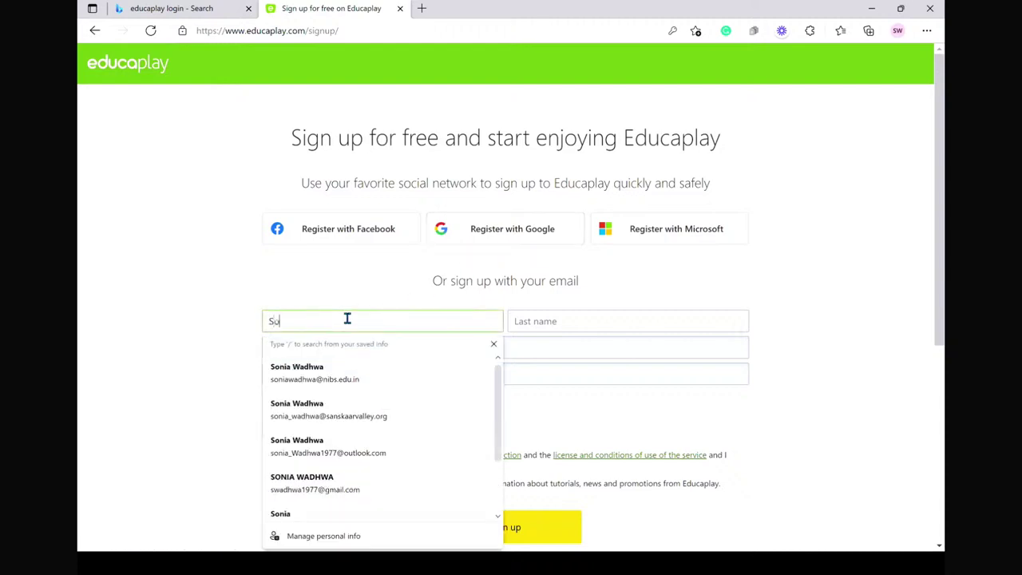
left_click(524, 323)
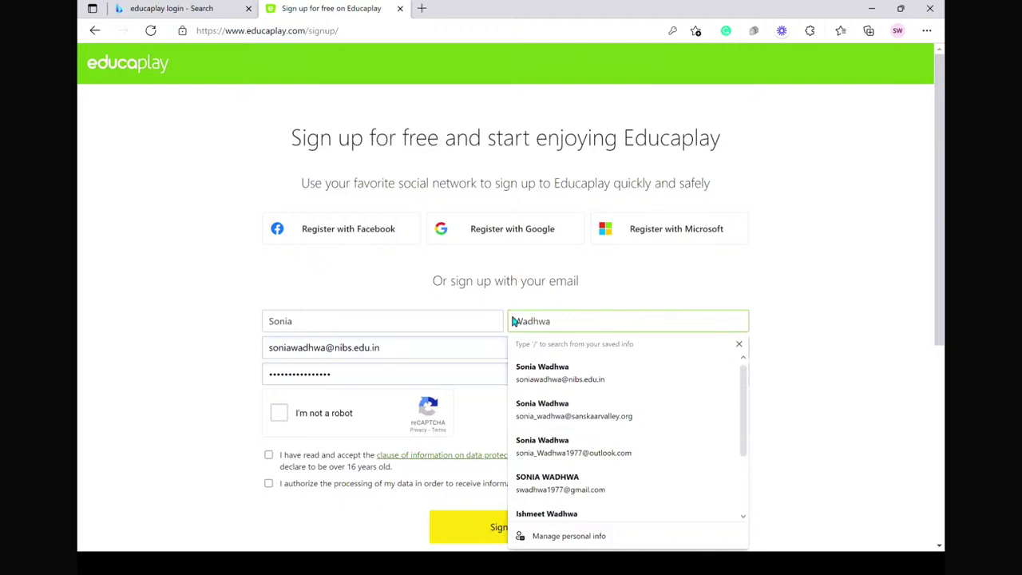
left_click(211, 417)
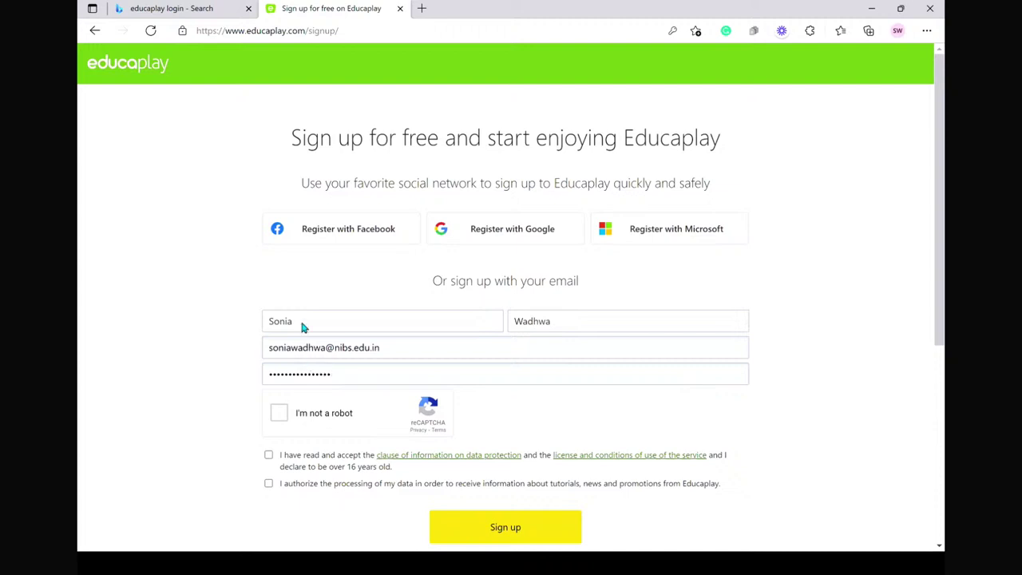
left_click(278, 415)
scroll(326, 479, "down", 1)
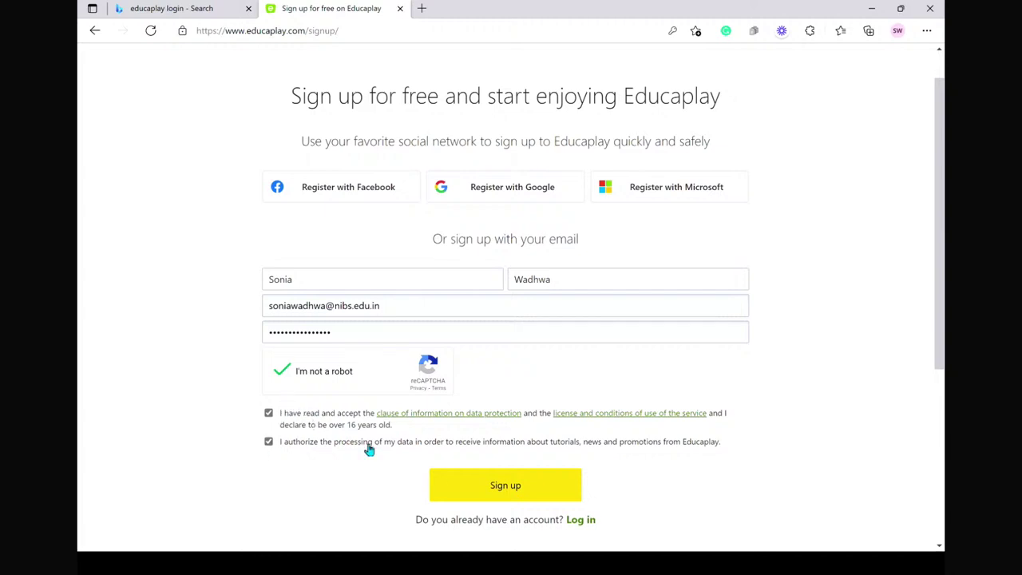
left_click(533, 496)
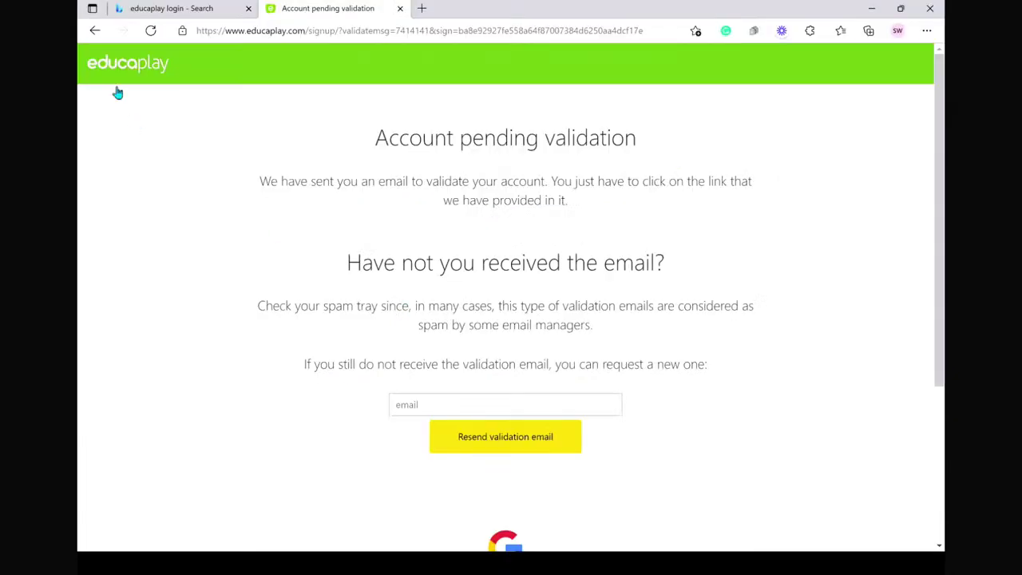
- Register with a Google account instead, accepting the terms and data protection conditions
left_click(94, 31)
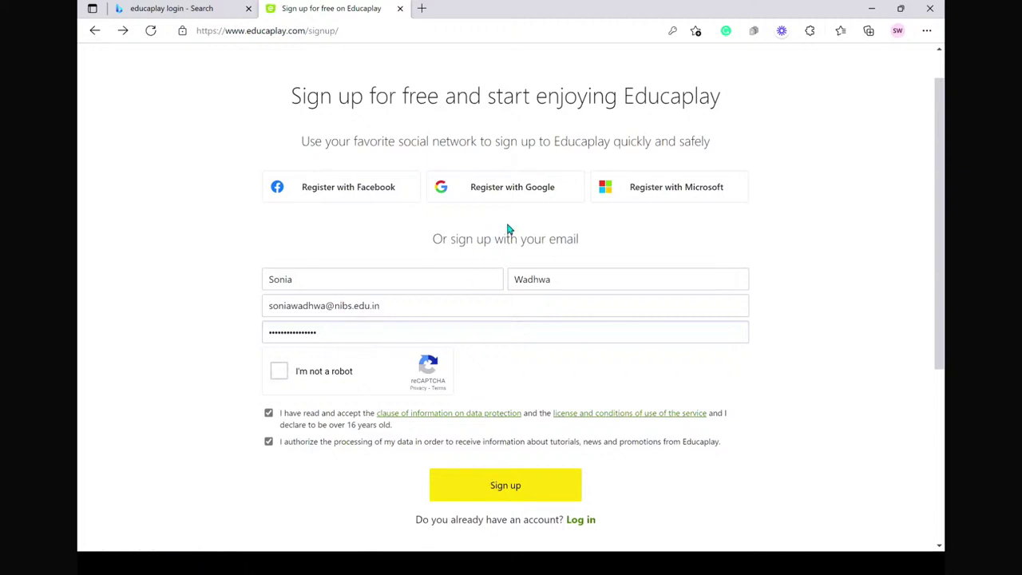
scroll(294, 279, "up", 1)
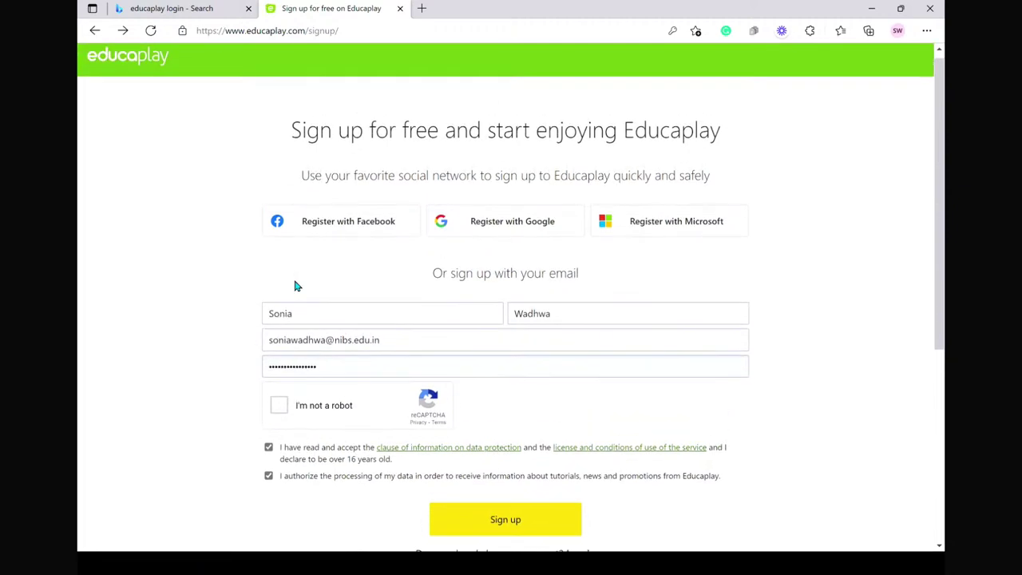
left_click(501, 224)
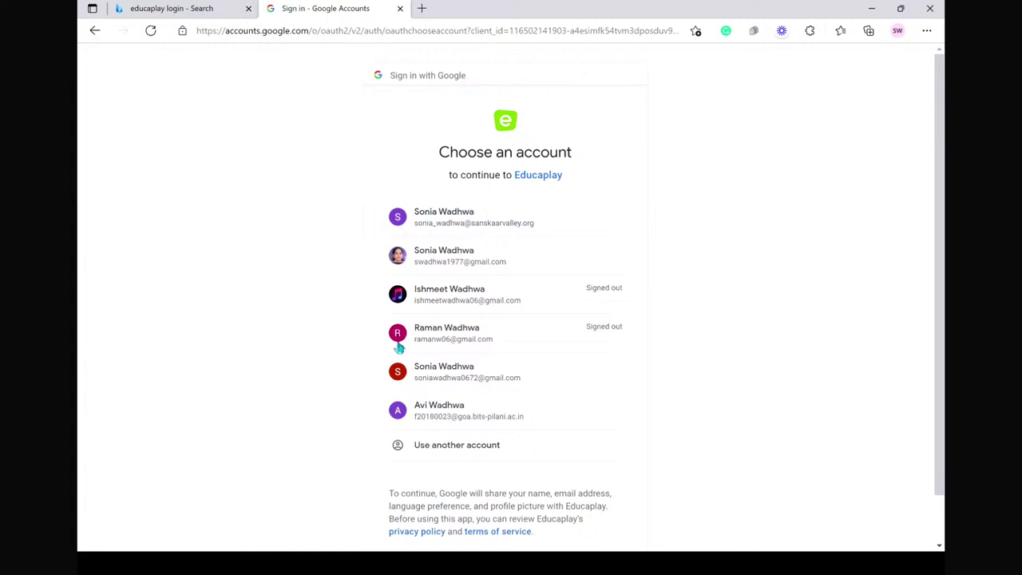
left_click(463, 228)
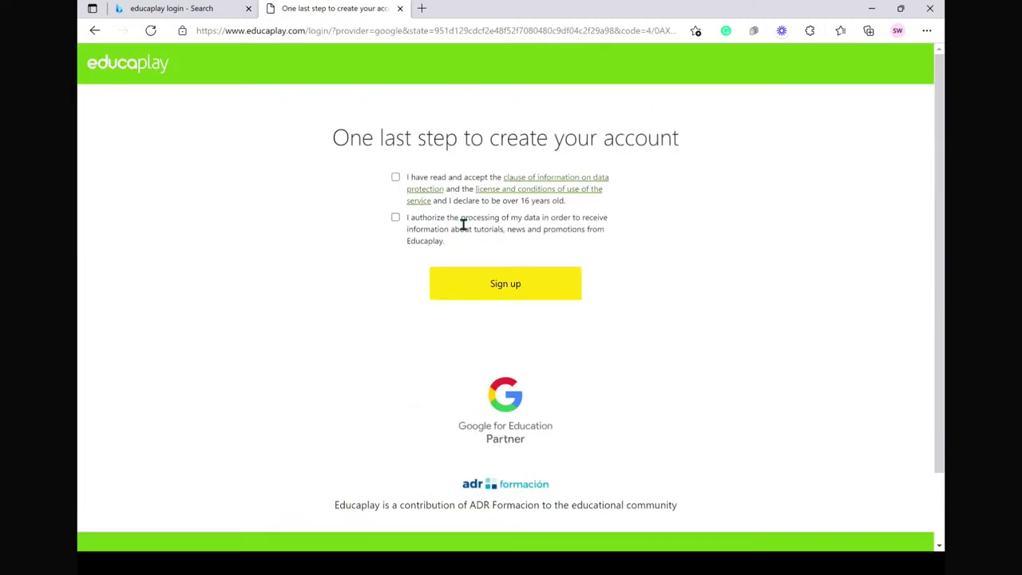
left_click(396, 178)
left_click(501, 297)
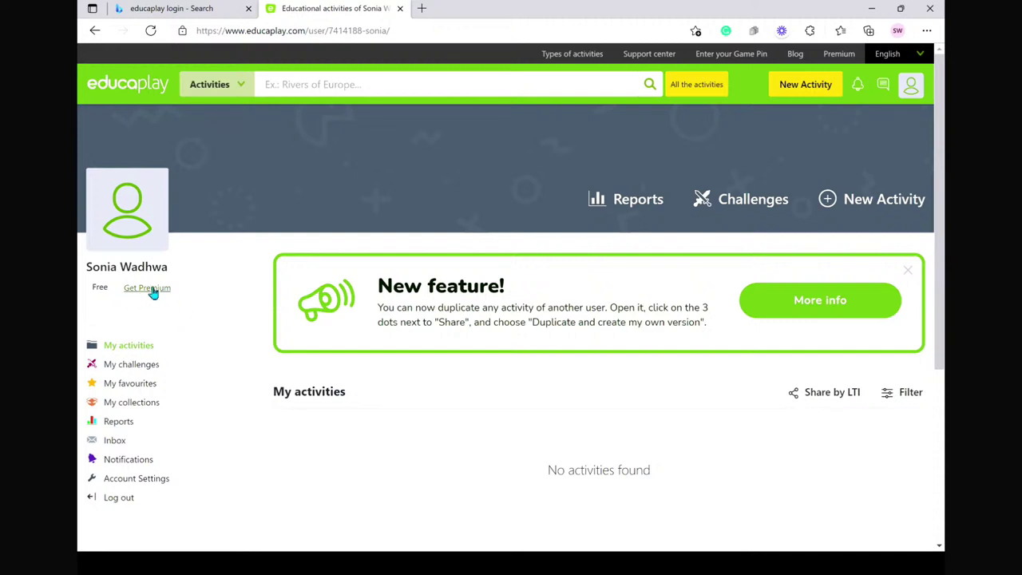
- Show My activities, then start a New Activity from the profile banner
left_click(129, 351)
scroll(489, 471, "down", 1)
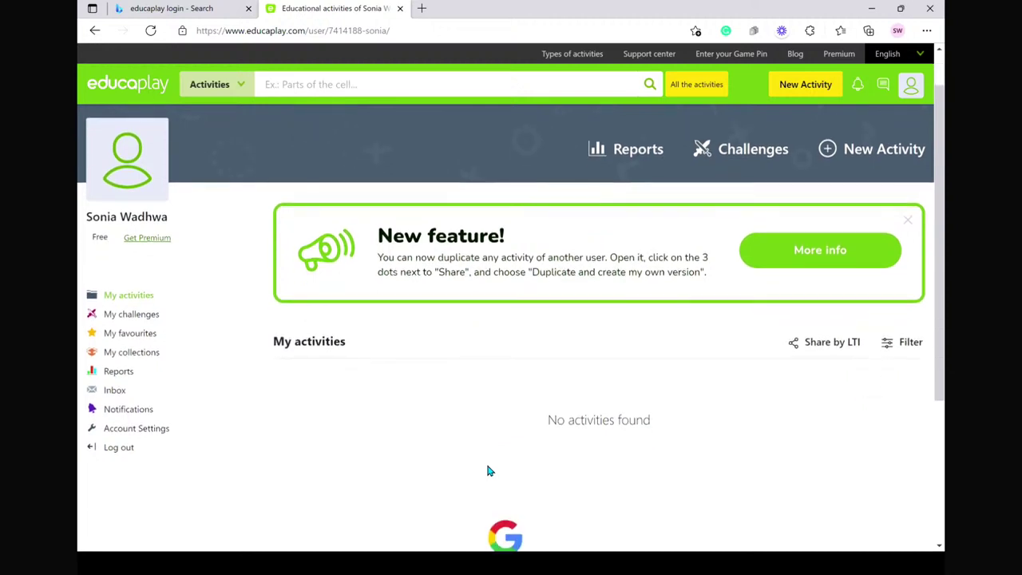
scroll(490, 471, "down", 1)
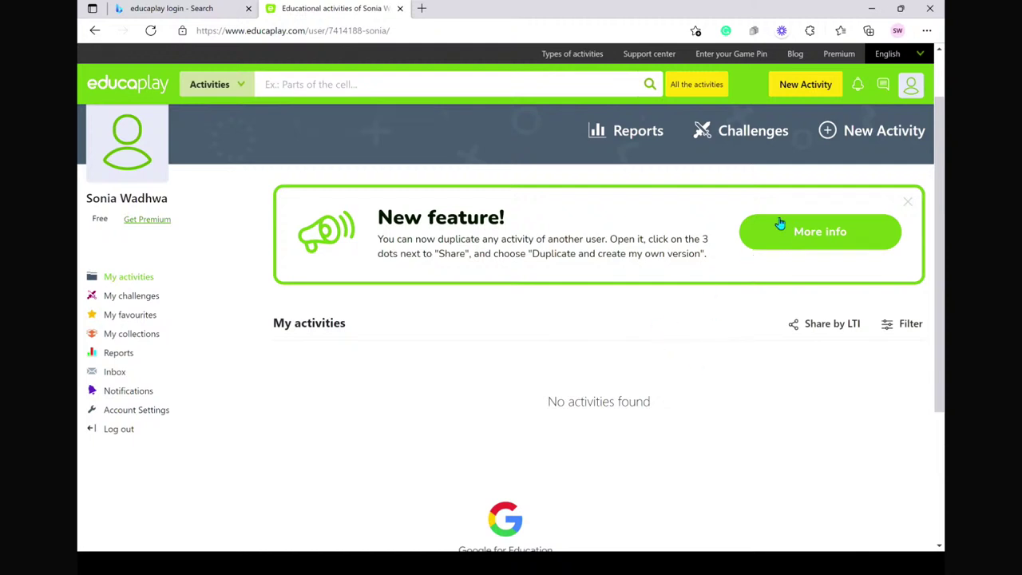
left_click(854, 135)
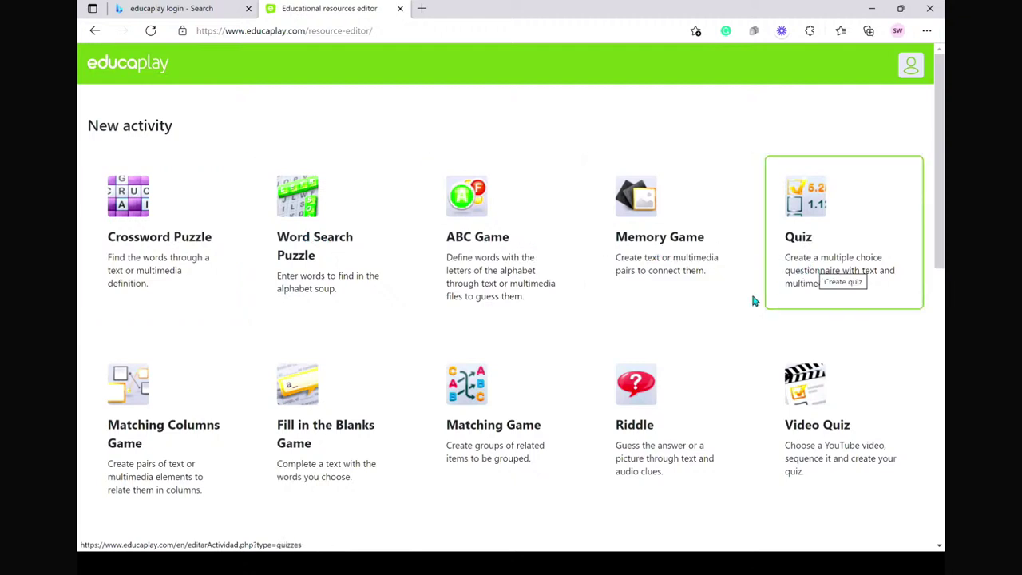
- Browse the activity type grid and choose Crossword Puzzle
scroll(452, 431, "down", 1)
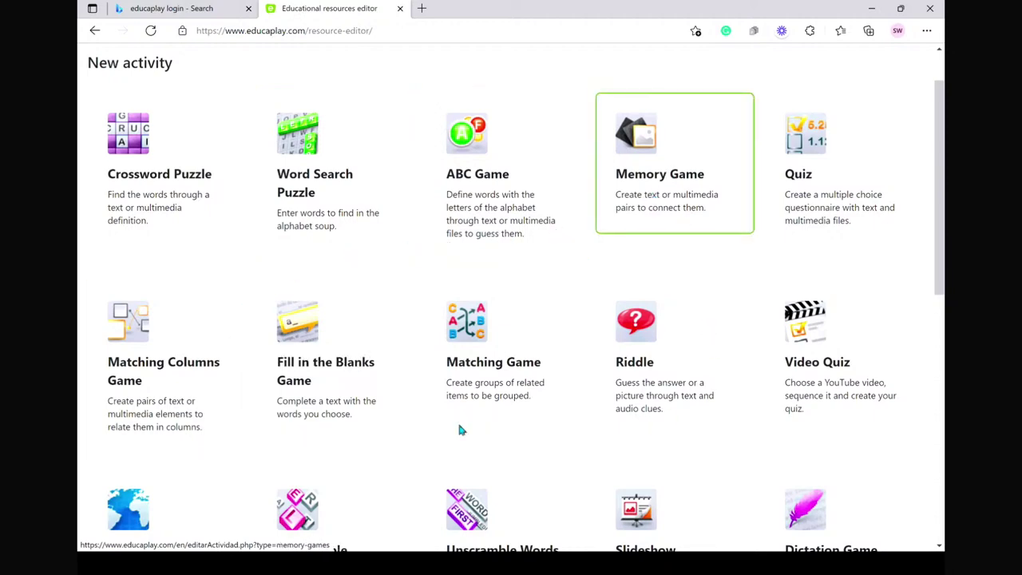
scroll(258, 442, "down", 3)
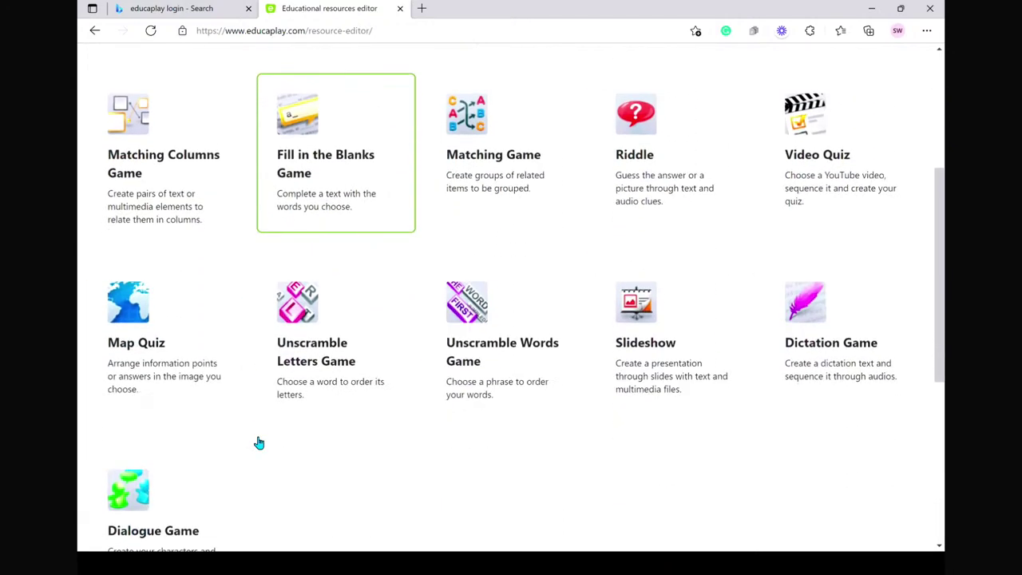
scroll(258, 442, "down", 3)
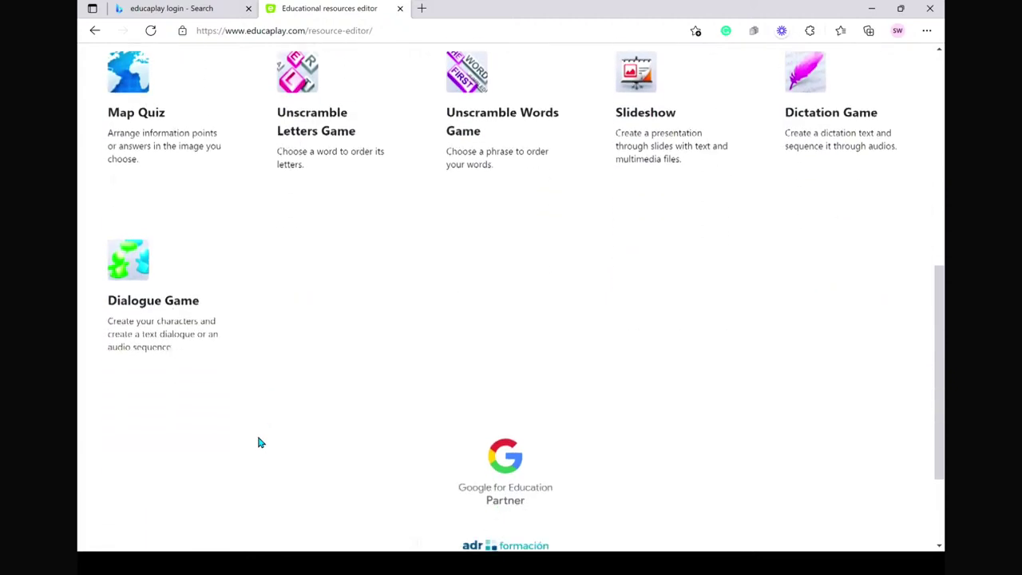
scroll(253, 446, "up", 6)
scroll(250, 452, "up", 1)
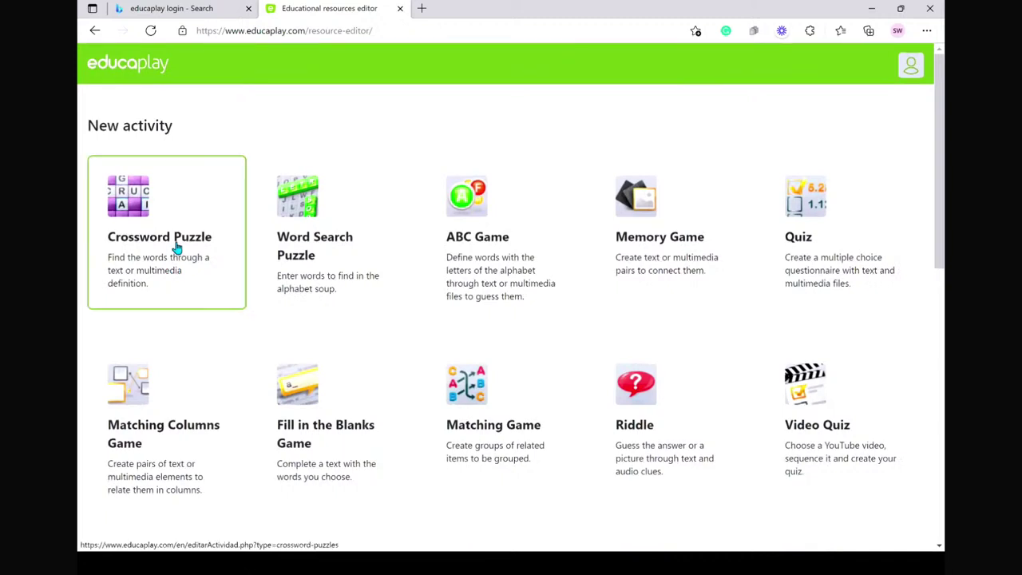
left_click(175, 248)
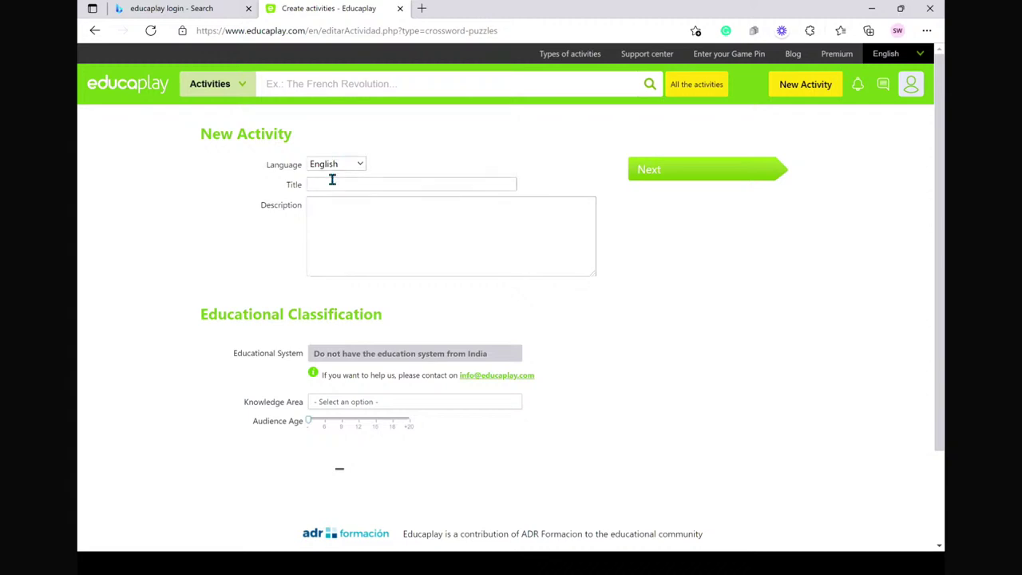
- Title the crossword 'Internet' and describe it as testing knowledge about Internet
left_click(332, 180)
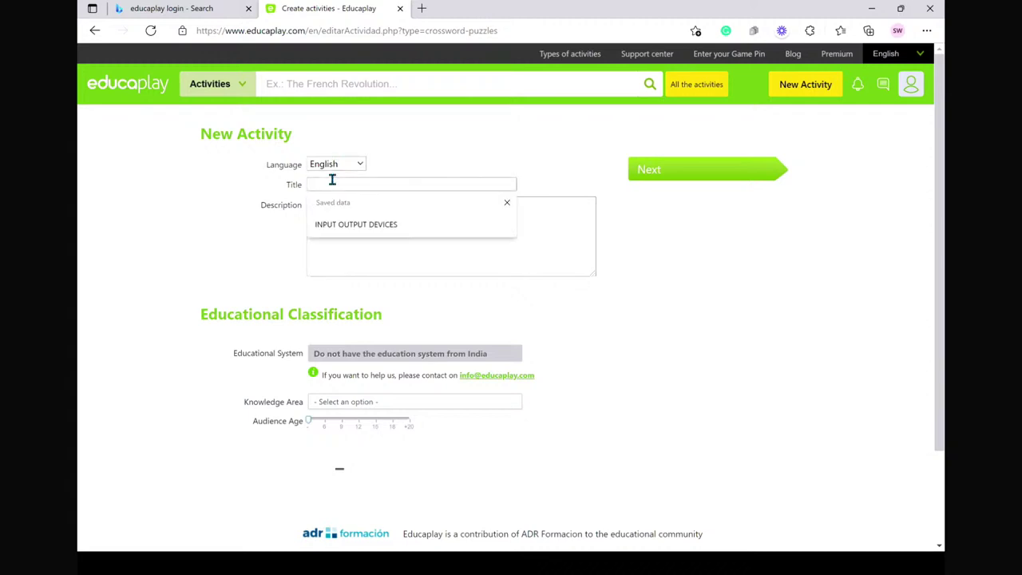
type("Intern")
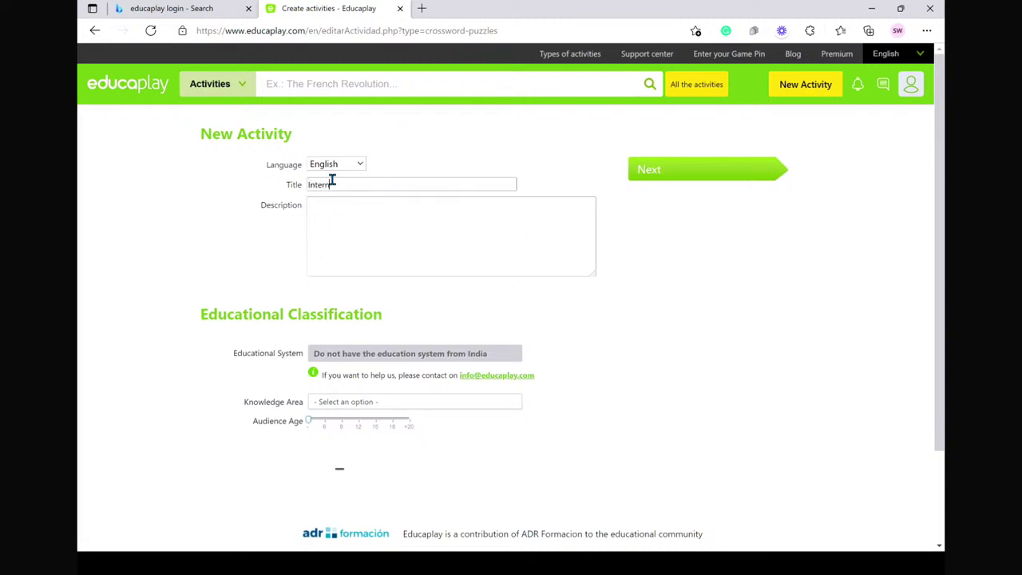
type("e")
key("BackSpace")
key("BackSpace")
key("BackSpace")
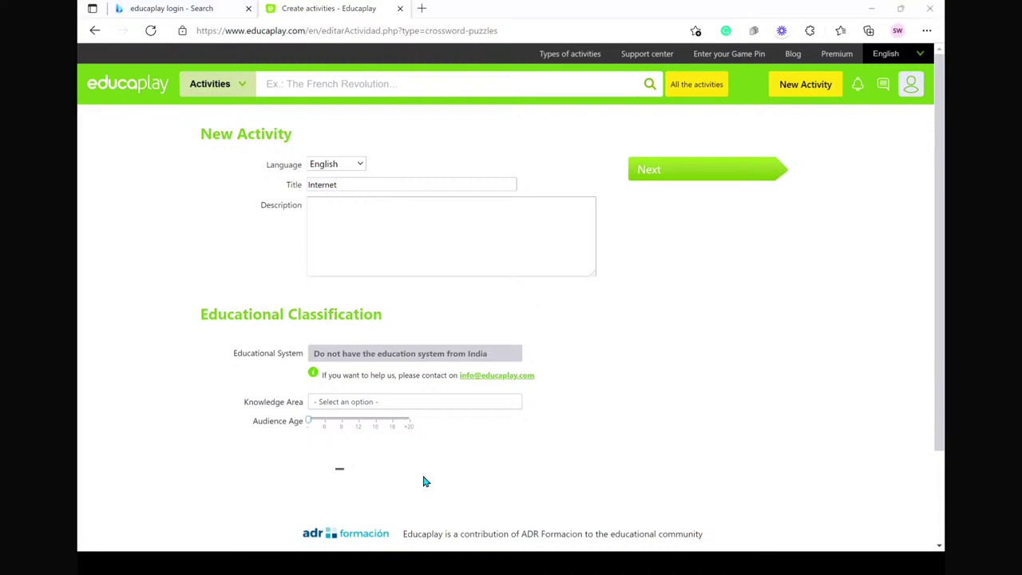
left_click(326, 208)
type("This is a crossword to test knowledge ")
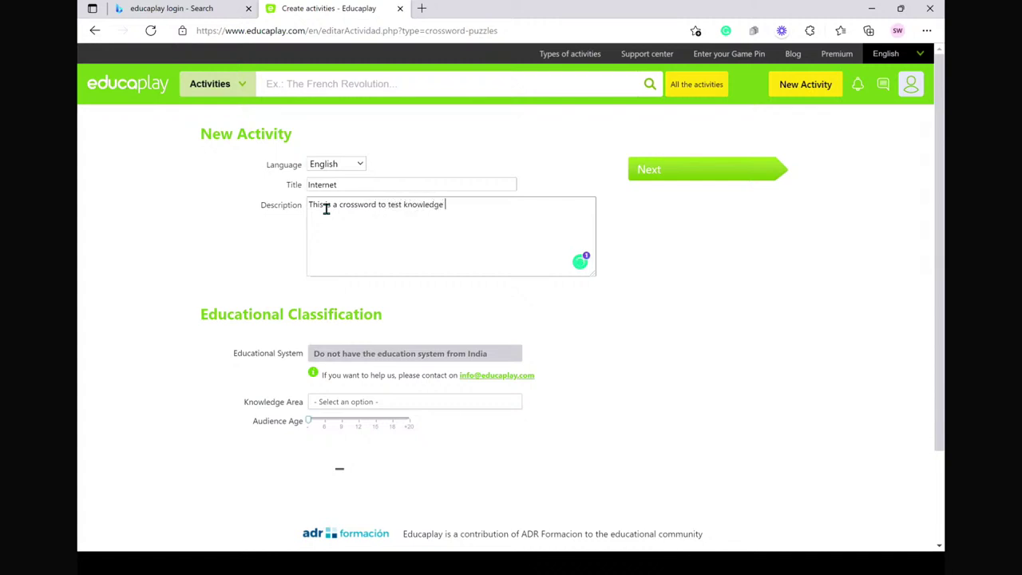
type("about Internet")
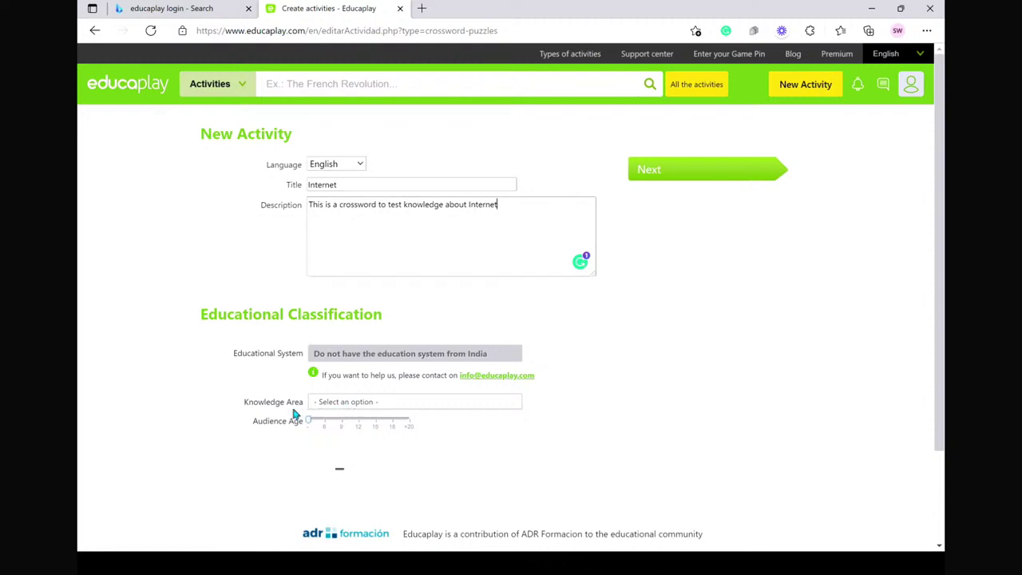
- Set Information technology and communication, audience age 15, and correct the description to 'the Internet'
left_click(328, 405)
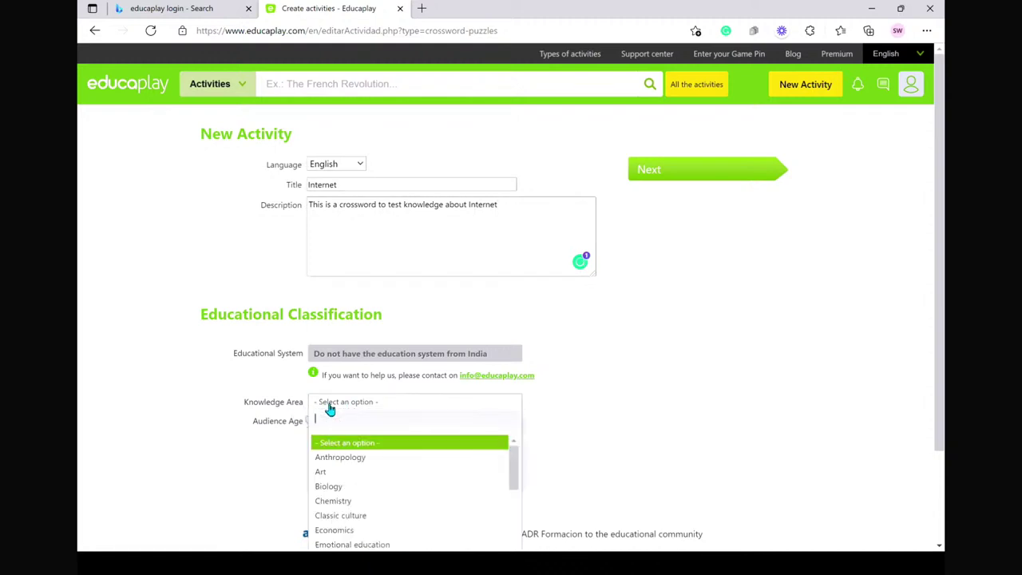
scroll(365, 511, "down", 6)
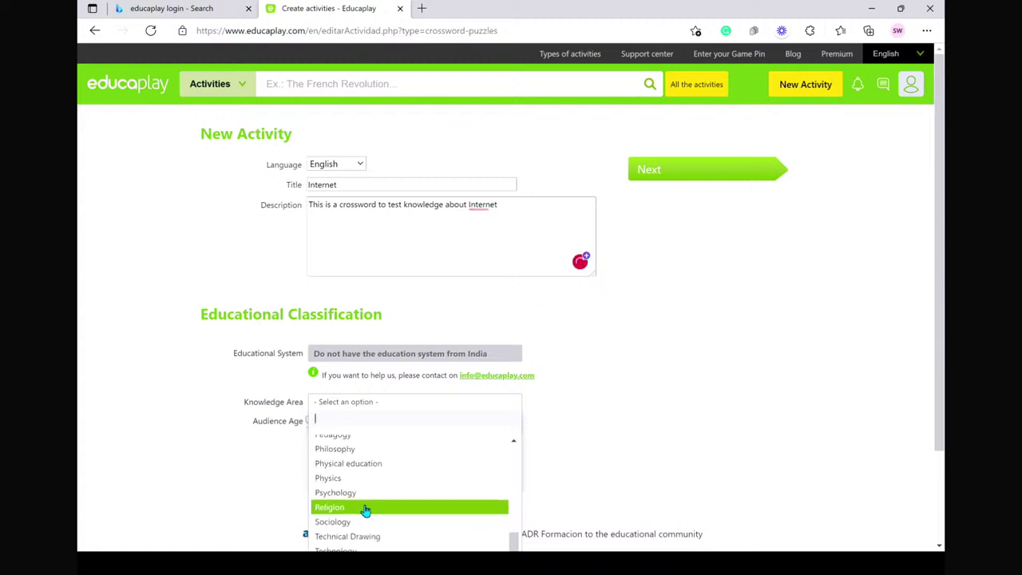
type("info")
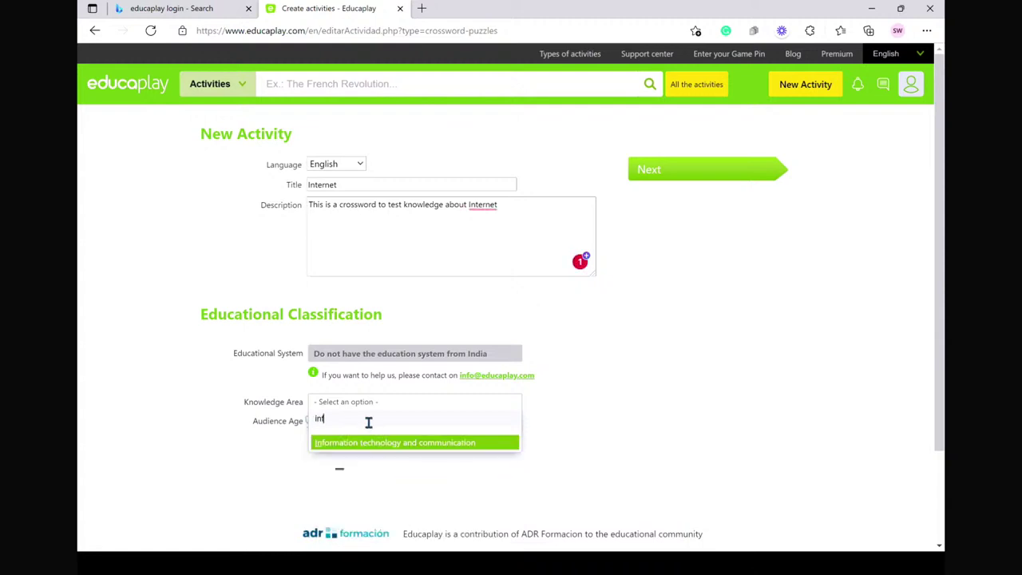
left_click(383, 443)
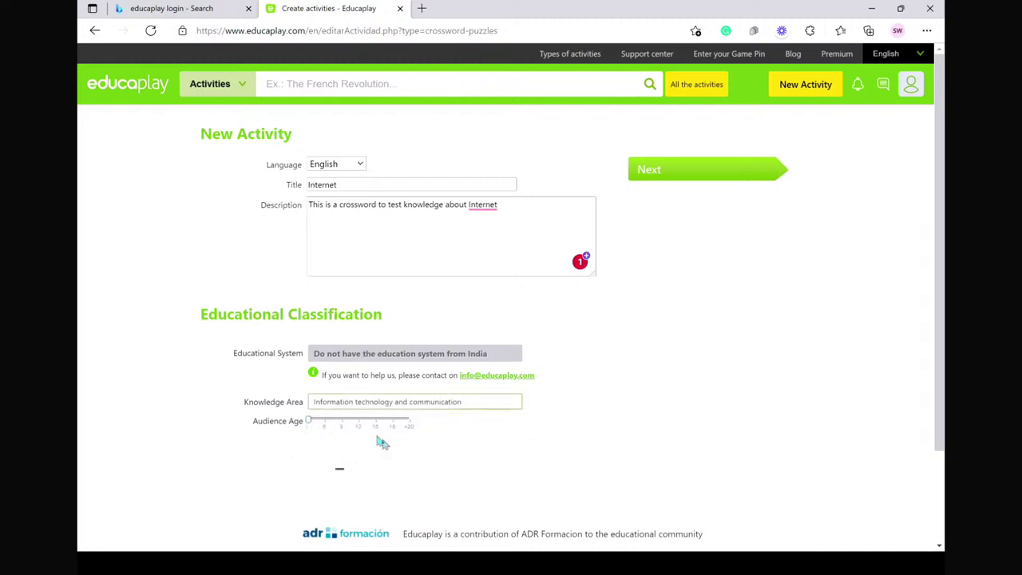
left_click_drag(310, 429, 376, 427)
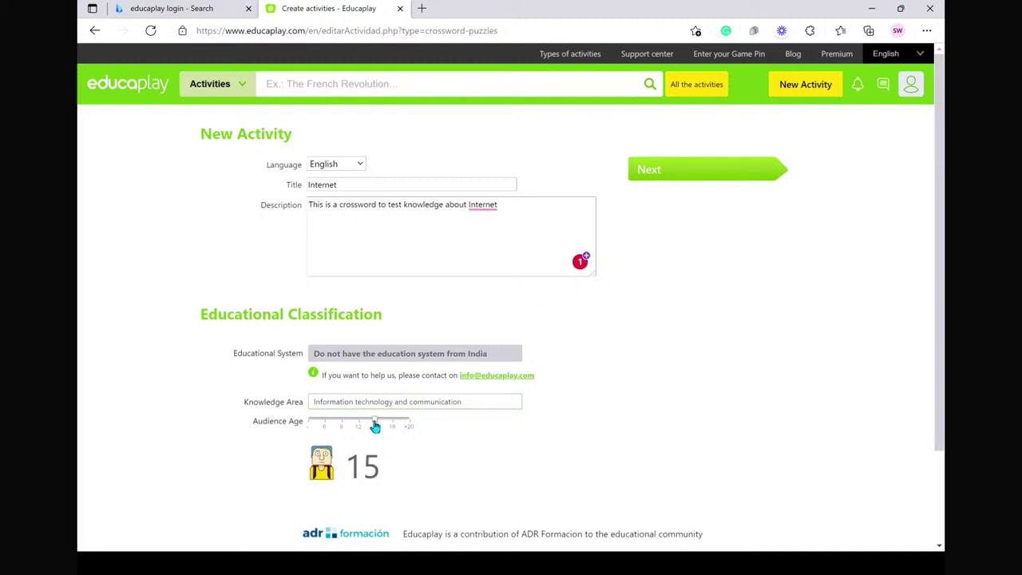
left_click(491, 206)
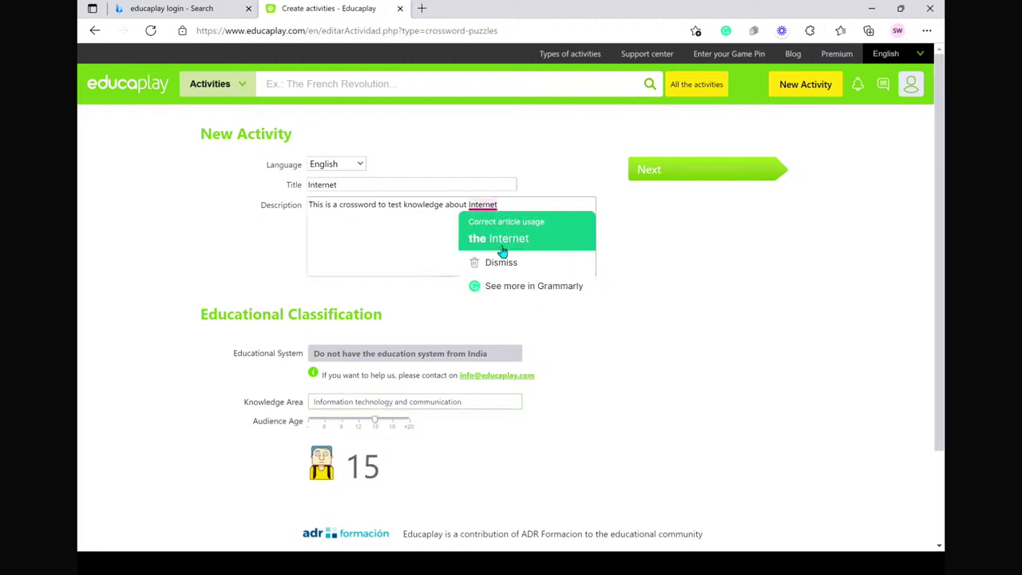
left_click(502, 237)
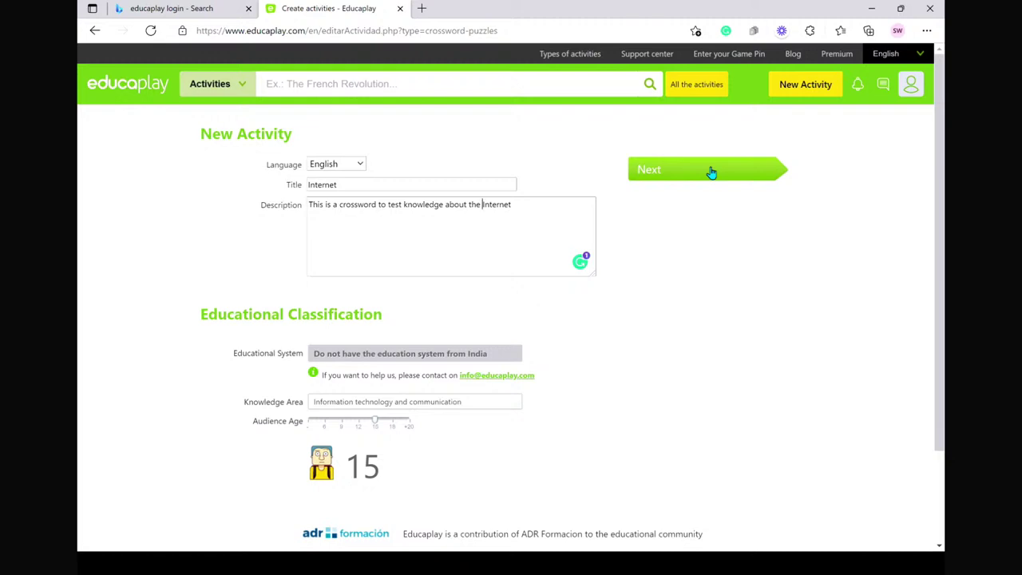
- Save the details with Next, then dismiss, rewatch and close the crossword tutorial video
left_click(711, 173)
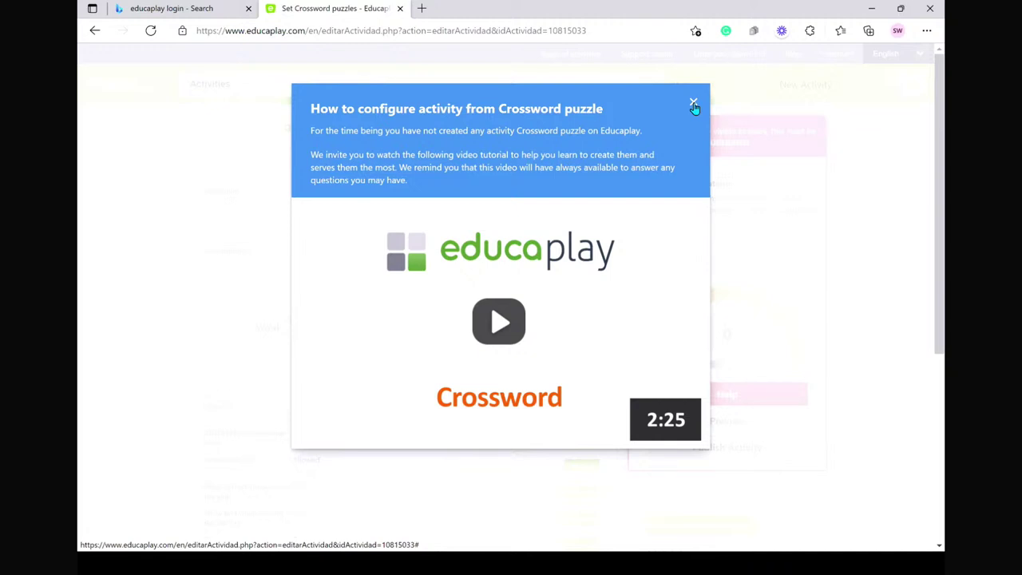
left_click(694, 106)
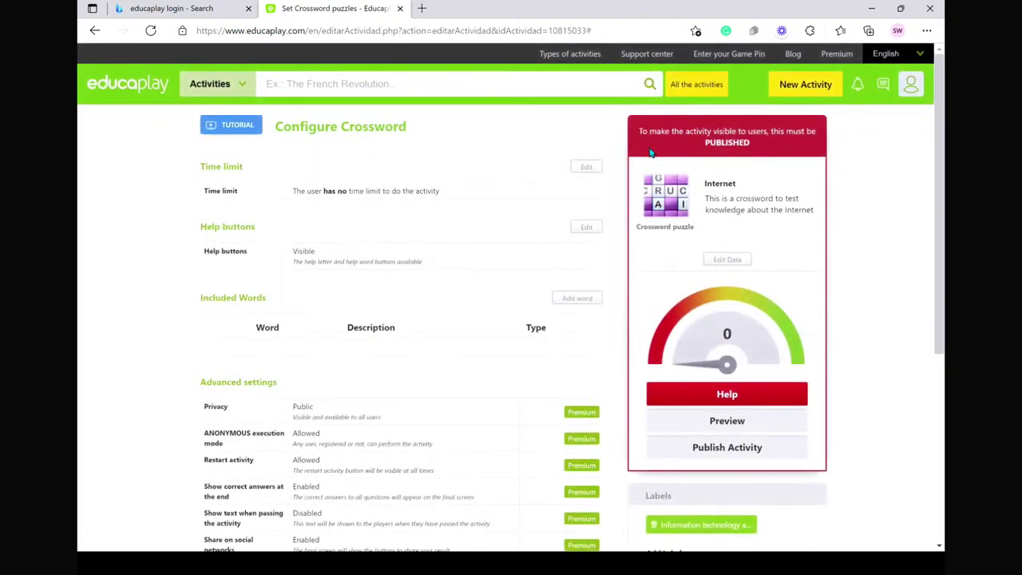
left_click(229, 126)
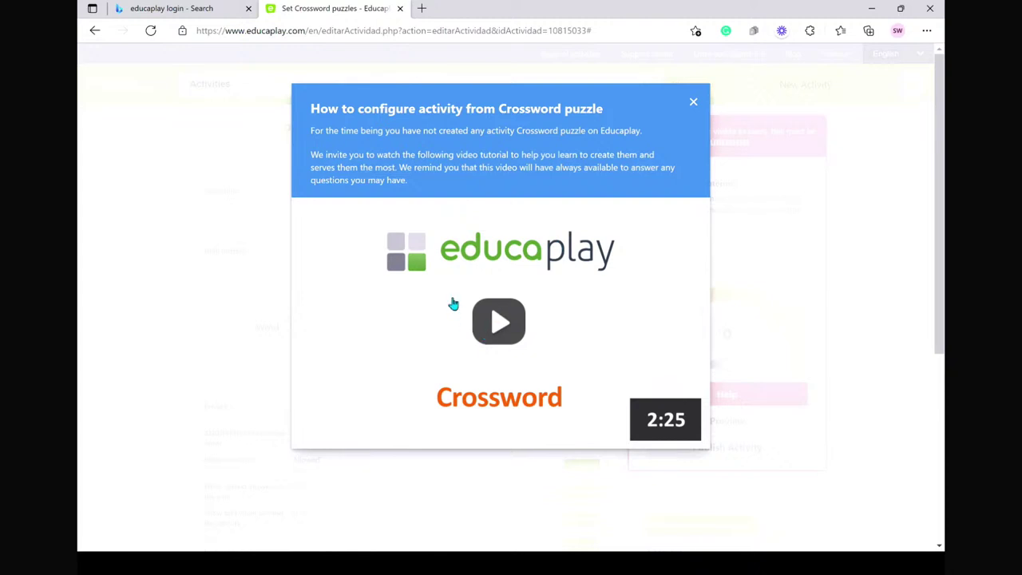
left_click(695, 104)
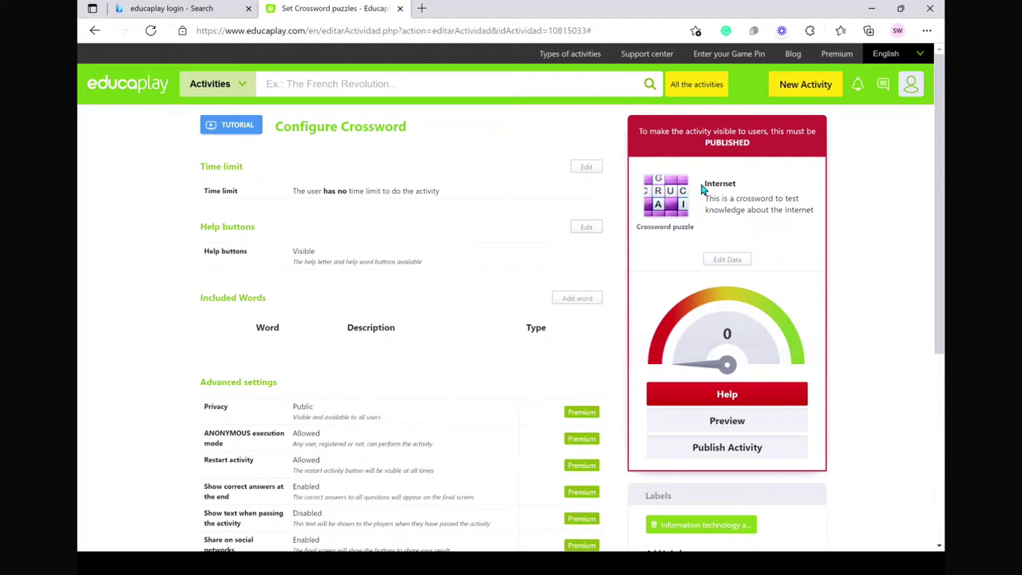
- Edit the activity data to retitle the crossword 'The Internet' and send it
left_click(726, 260)
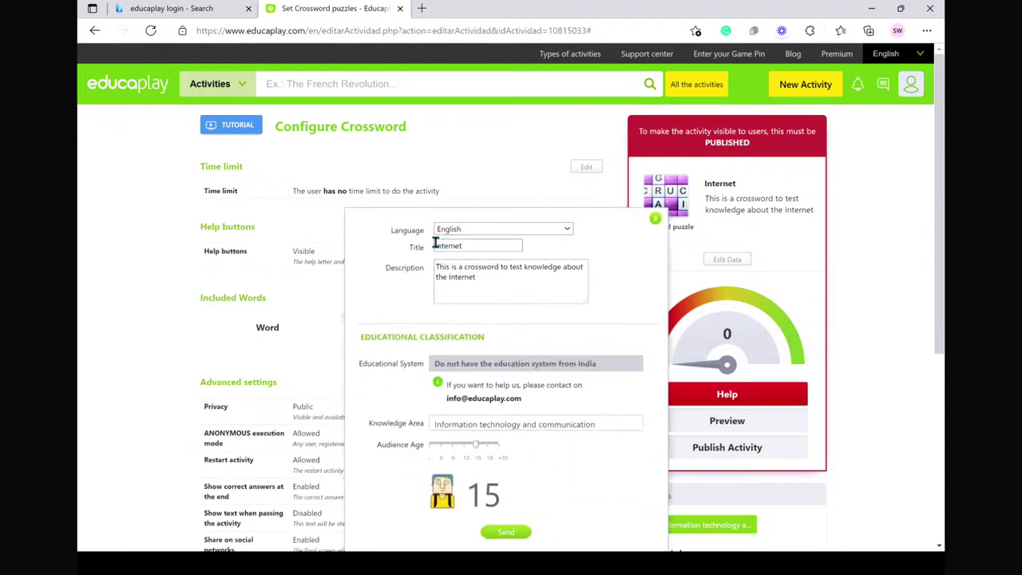
type("The")
left_click(505, 535)
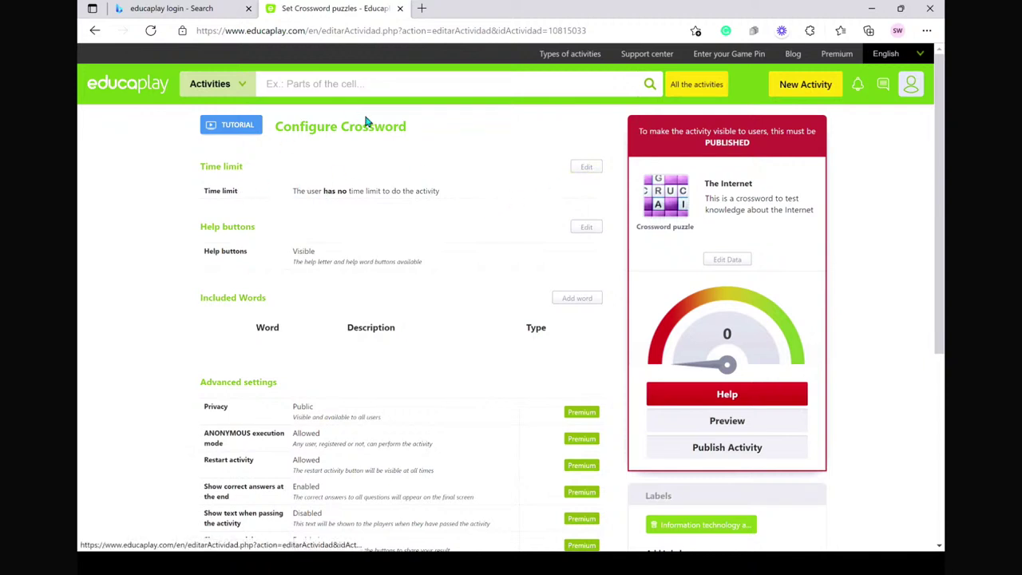
- Turn on a time limit of 120 seconds for the crossword
left_click(585, 169)
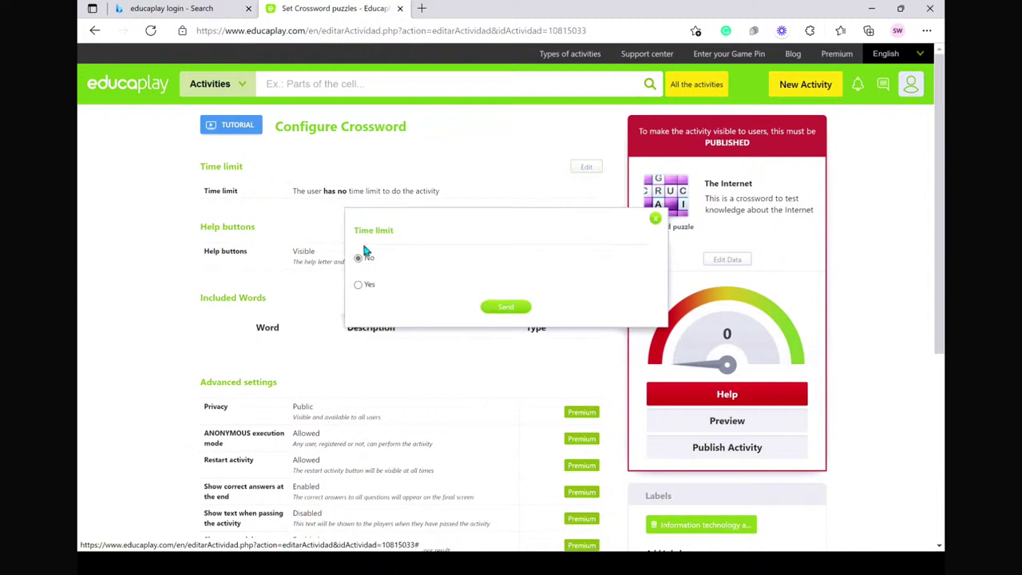
left_click(360, 286)
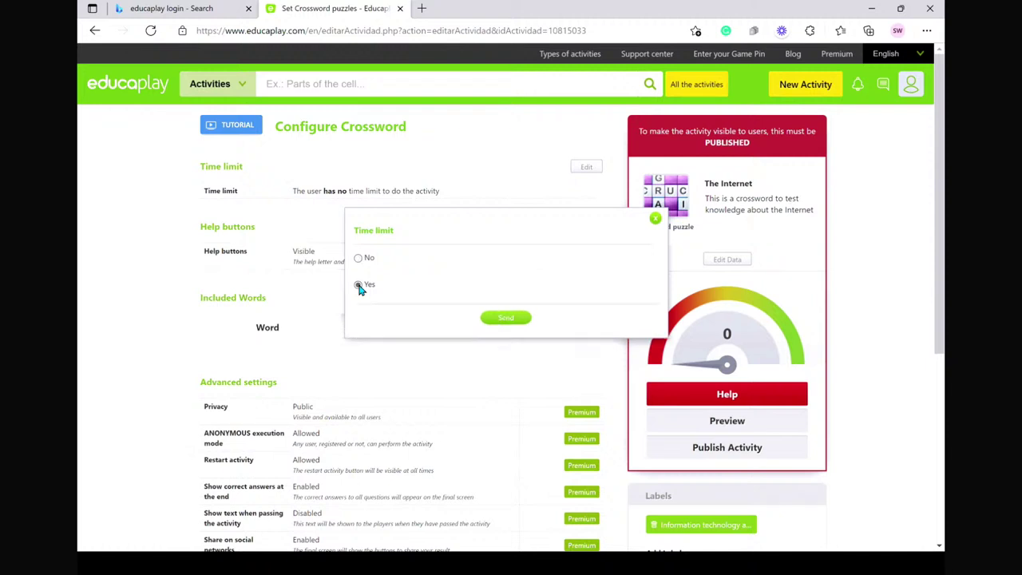
left_click(447, 323)
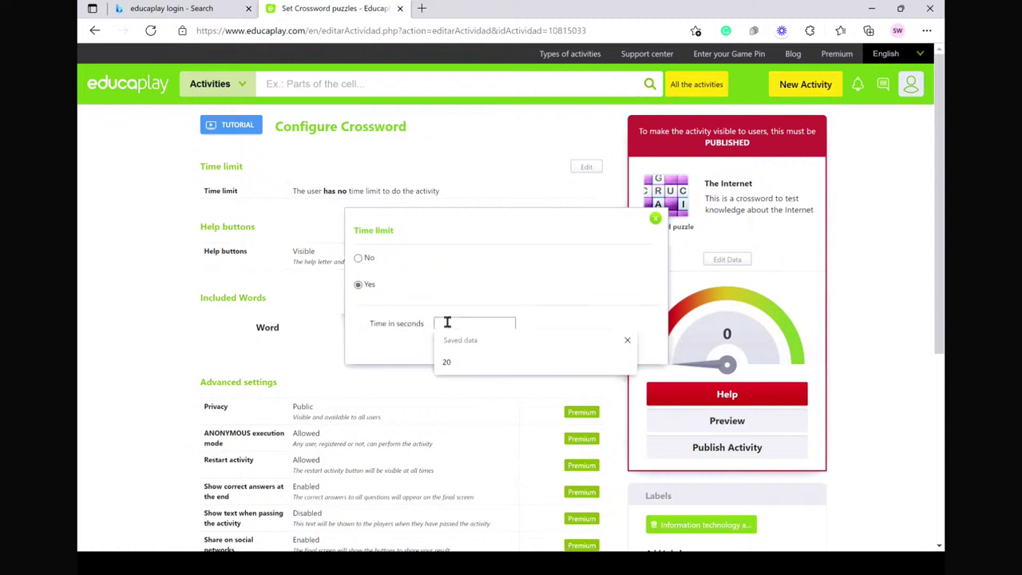
type("5")
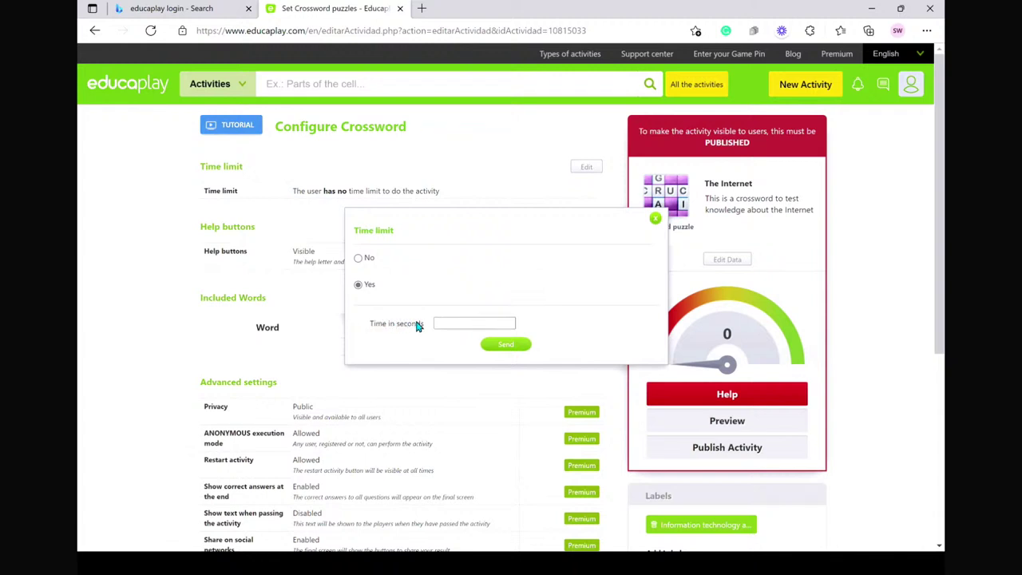
type("60")
type("120")
left_click(504, 346)
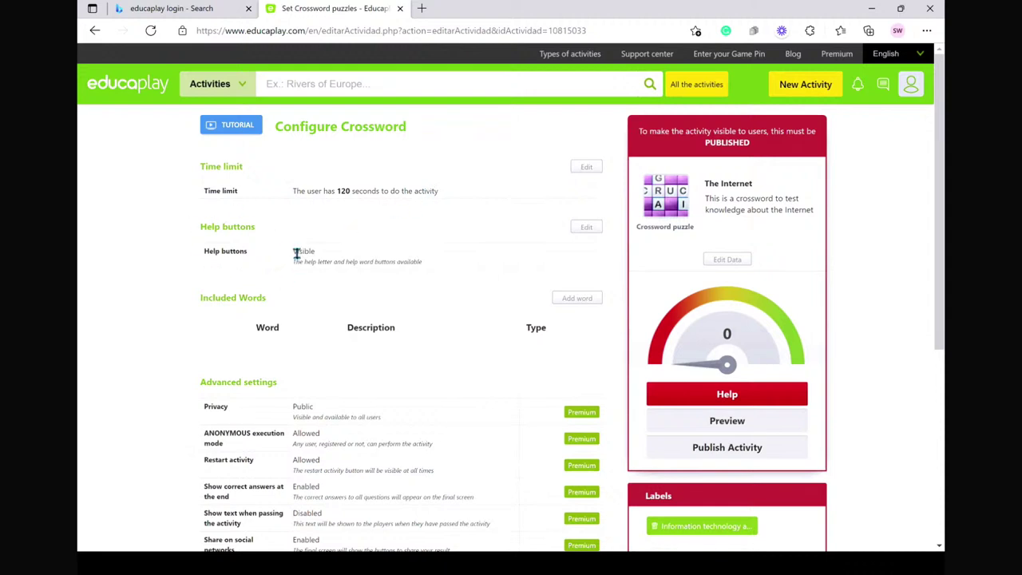
left_click(588, 228)
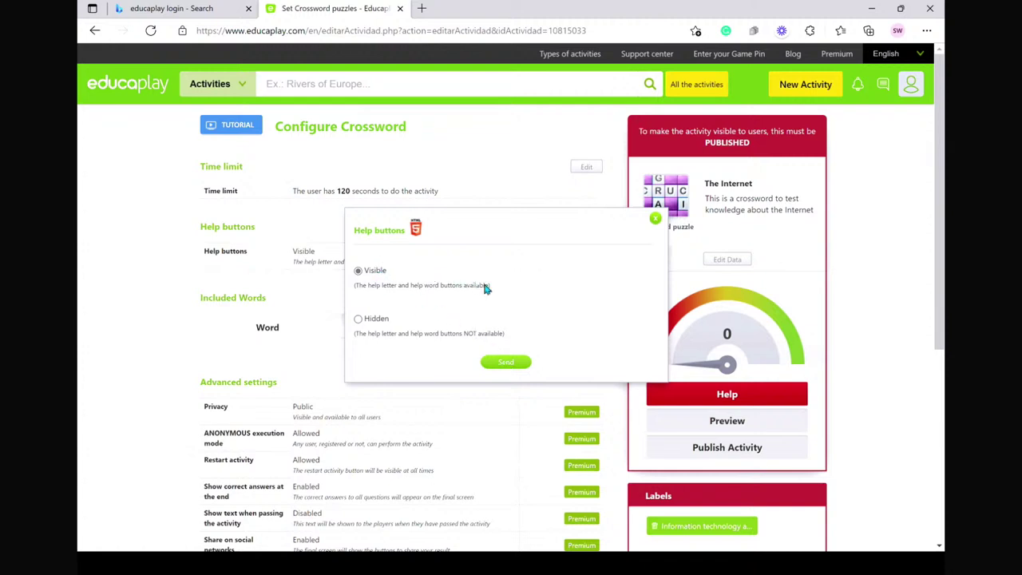
left_click(503, 363)
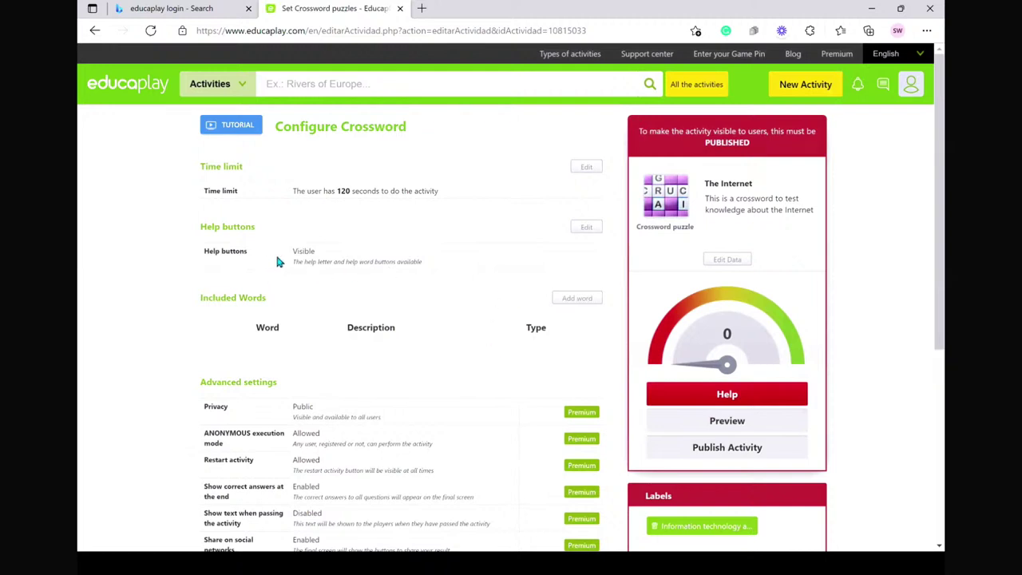
- Add a new word to the crossword, entering Network
left_click(579, 298)
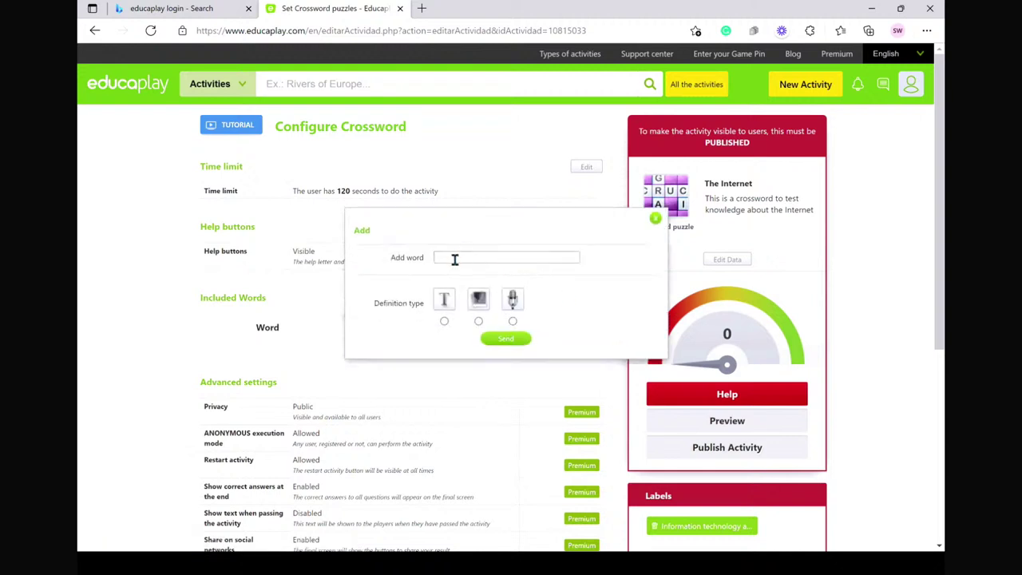
left_click(453, 259)
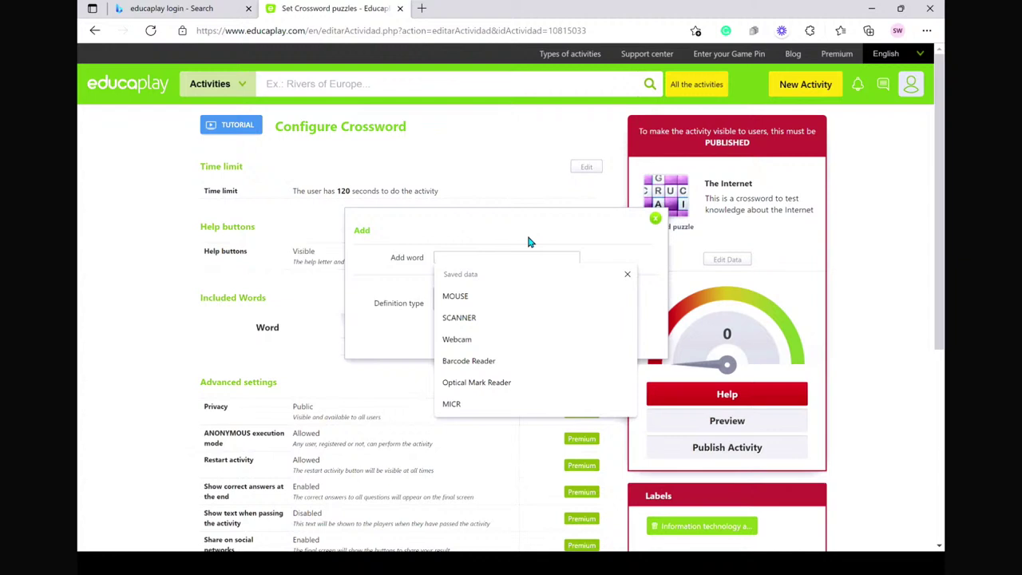
type("Network")
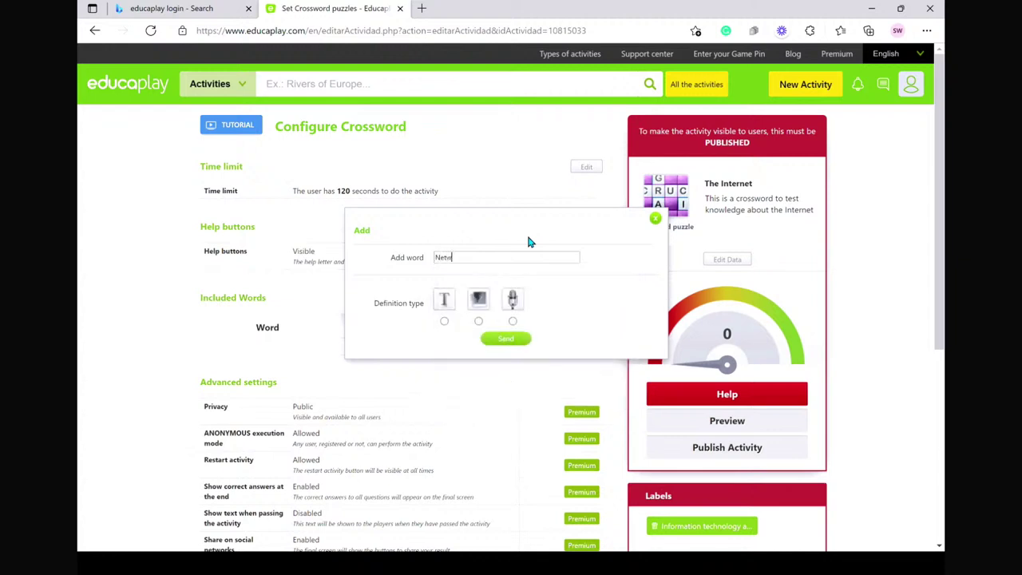
key("BackSpace")
type("k")
- Give it the text clue 'It is used for sharing information and data' and send
left_click(444, 322)
left_click(448, 344)
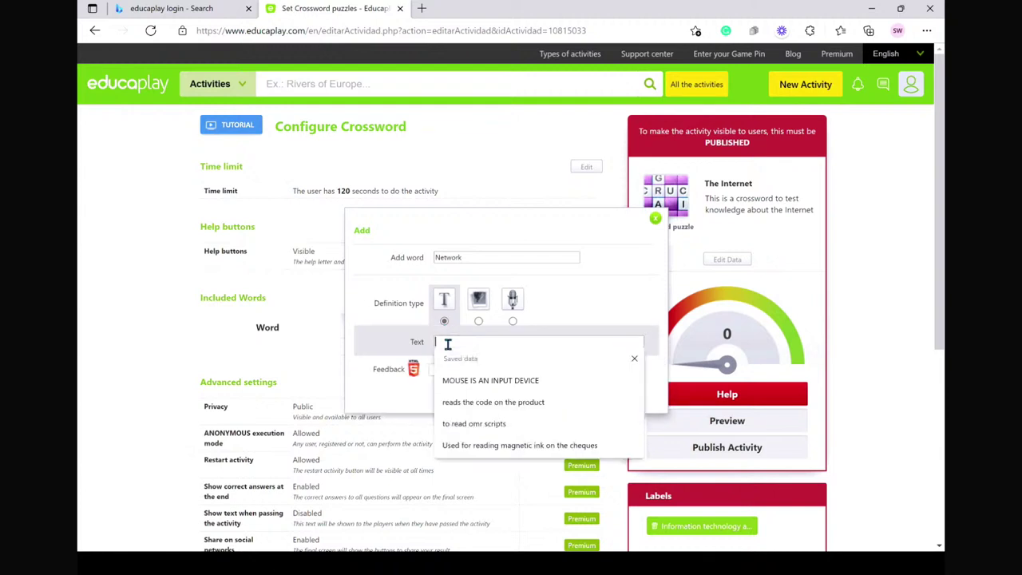
type("Internet")
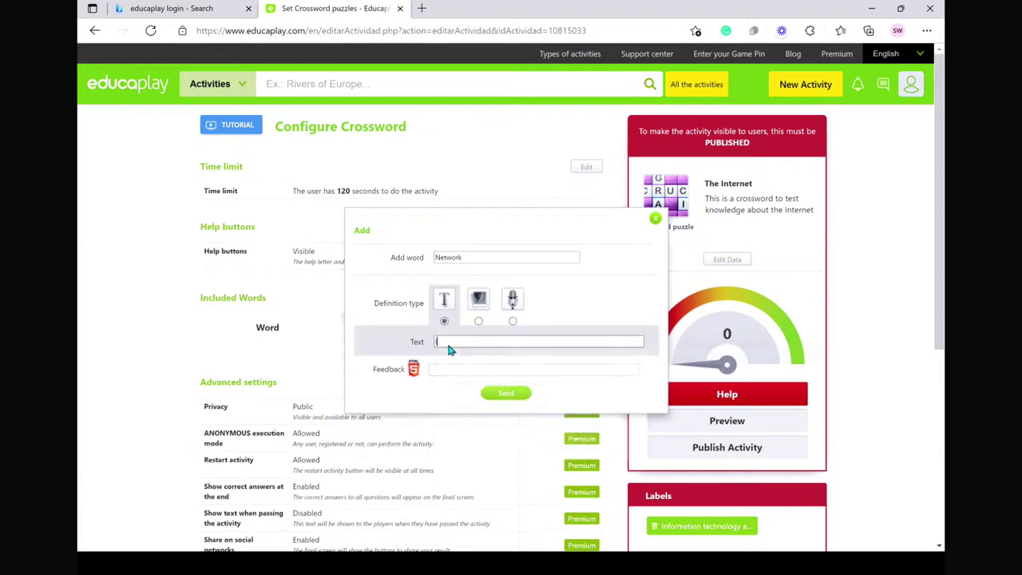
type(" is a")
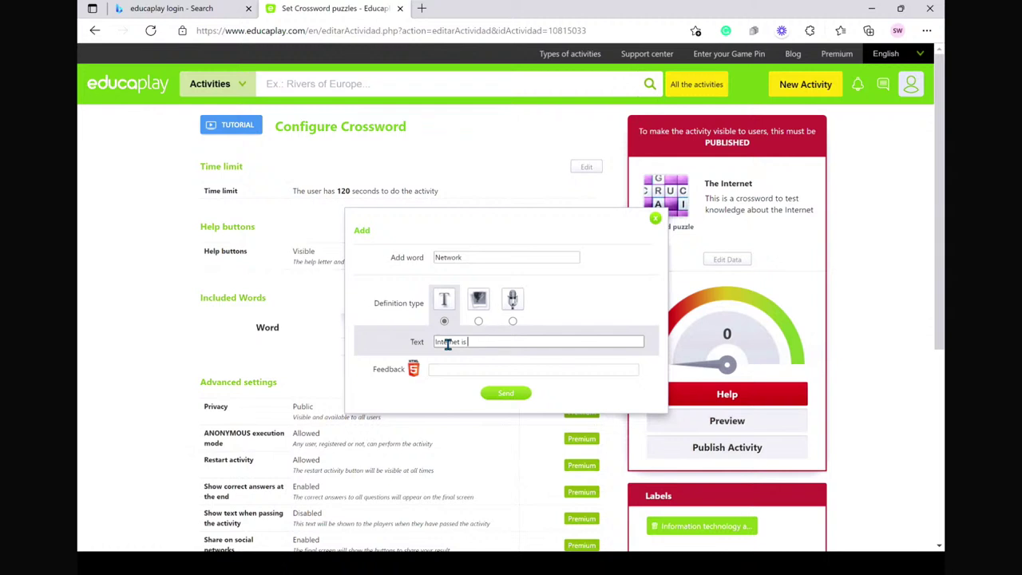
key("BackSpace")
key("BackSpace")
key("BackSpace")
key("BackSpace")
key("BackSpace")
key("BackSpace")
key("BackSpace")
key("BackSpace")
type("t is used for sharing information and data")
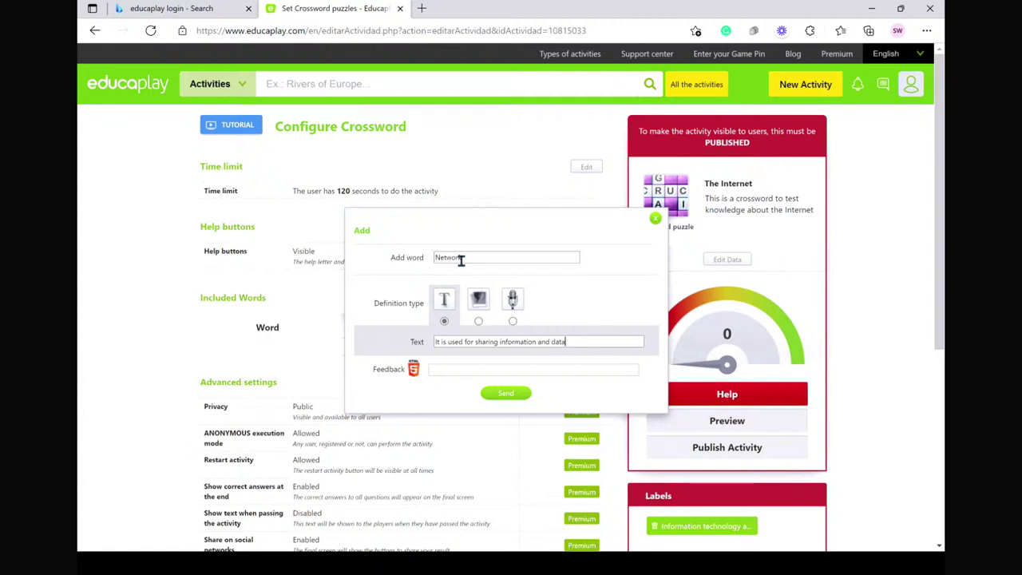
left_click(444, 294)
left_click(504, 394)
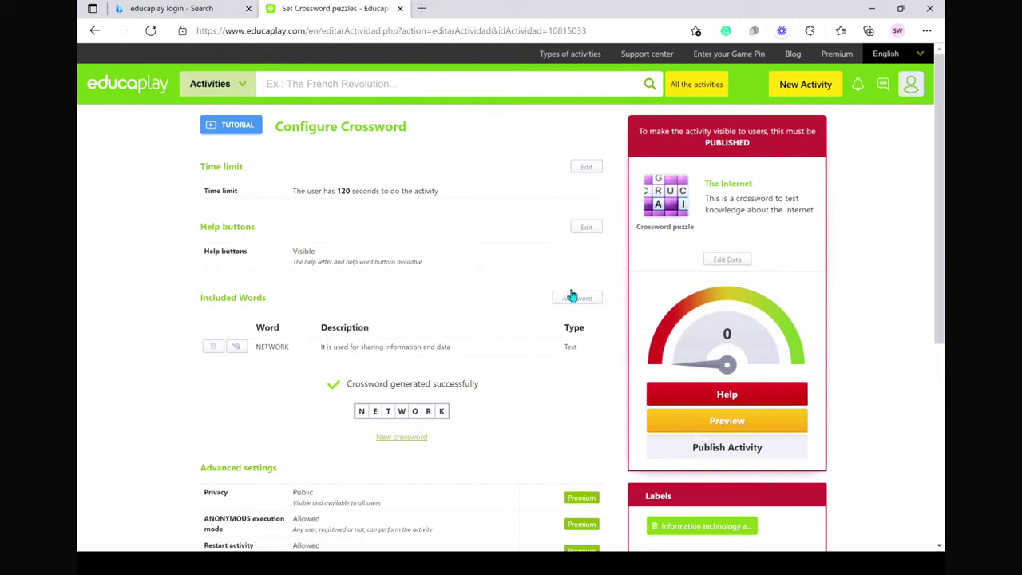
- Add the word Intranet with a roughly 7-second recorded audio clue
left_click(749, 449)
left_click(577, 300)
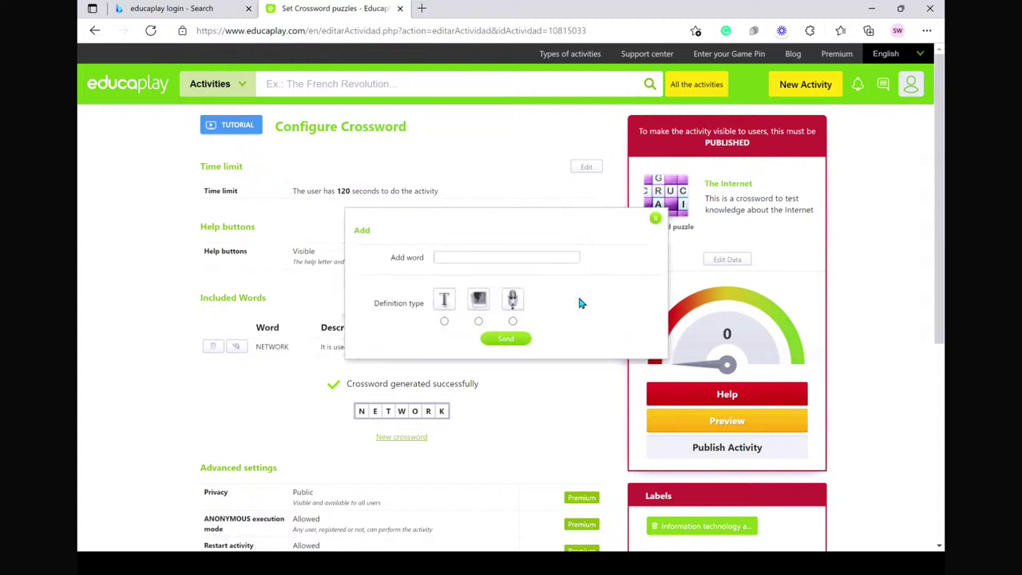
left_click(449, 256)
left_click(449, 256)
left_click(434, 237)
left_click(457, 259)
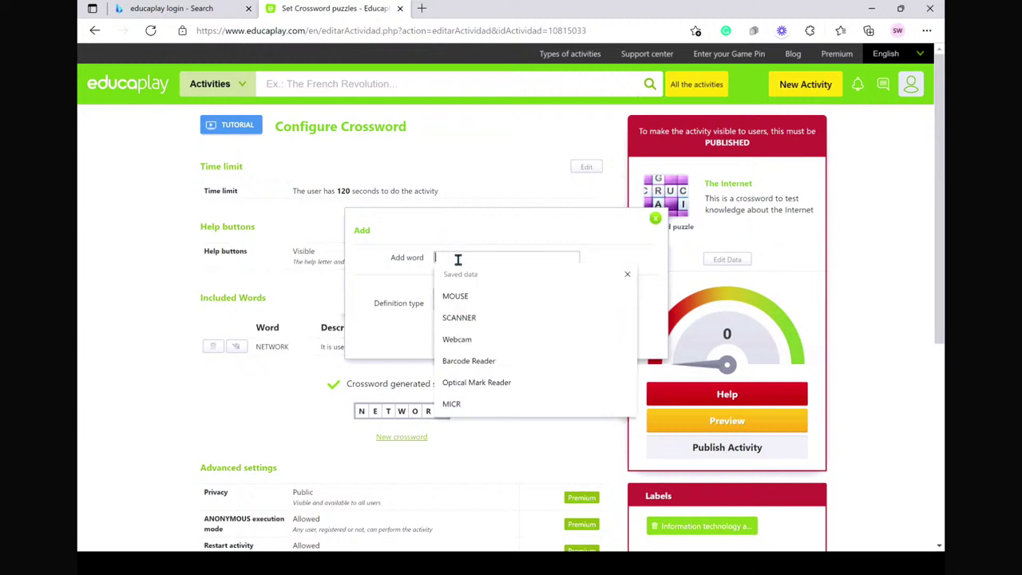
type("Intranet")
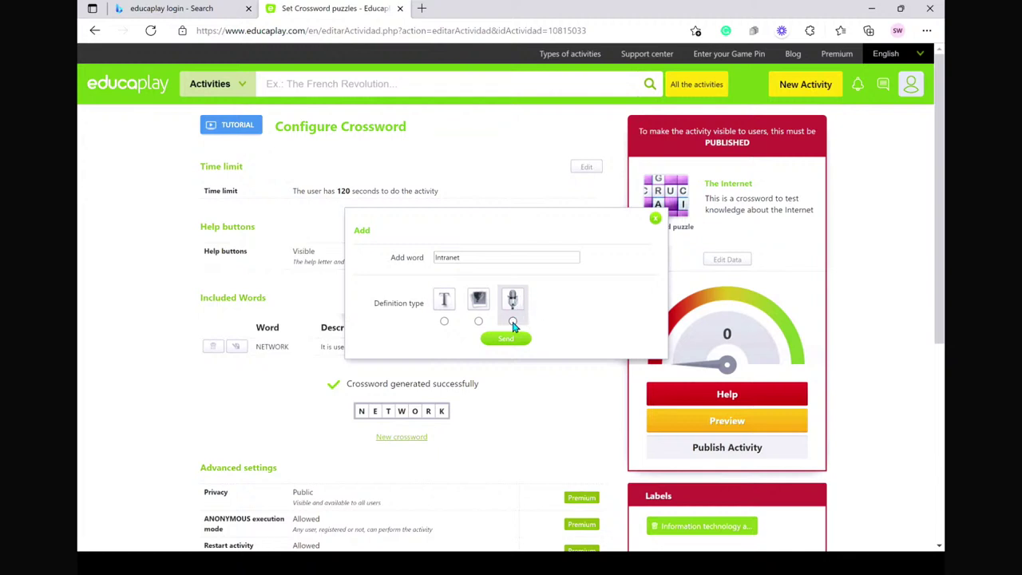
left_click(512, 321)
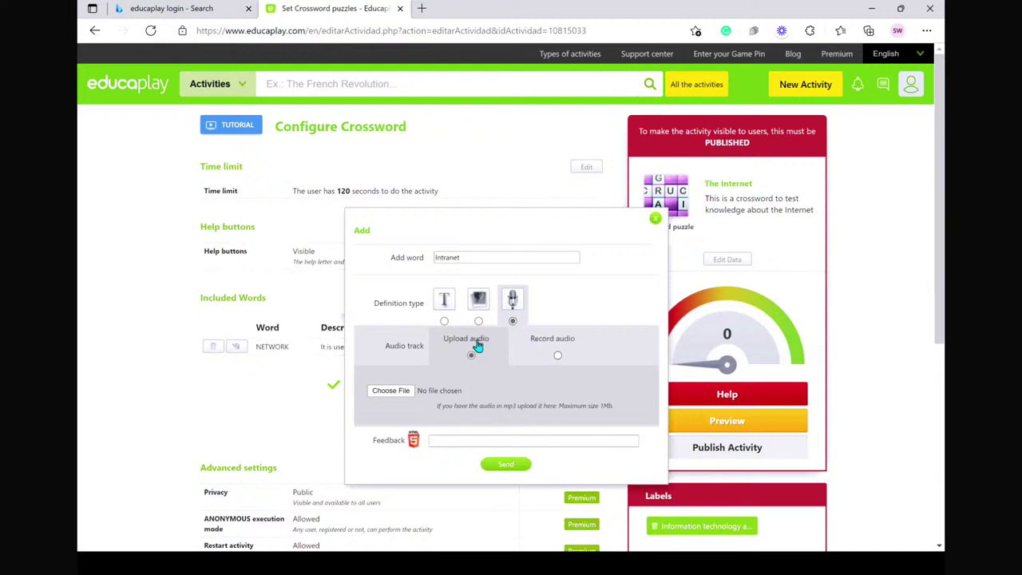
left_click(557, 358)
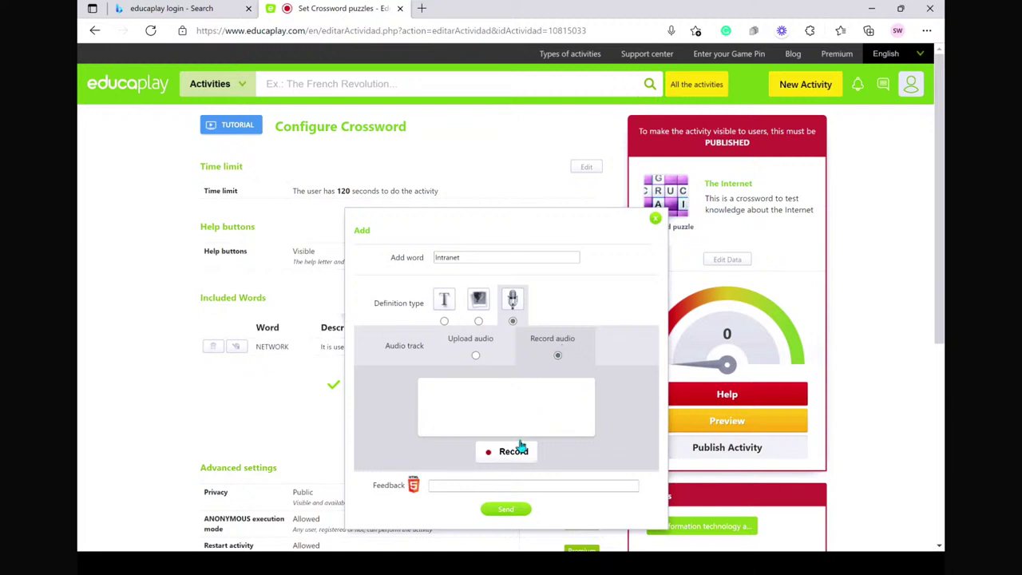
left_click(505, 453)
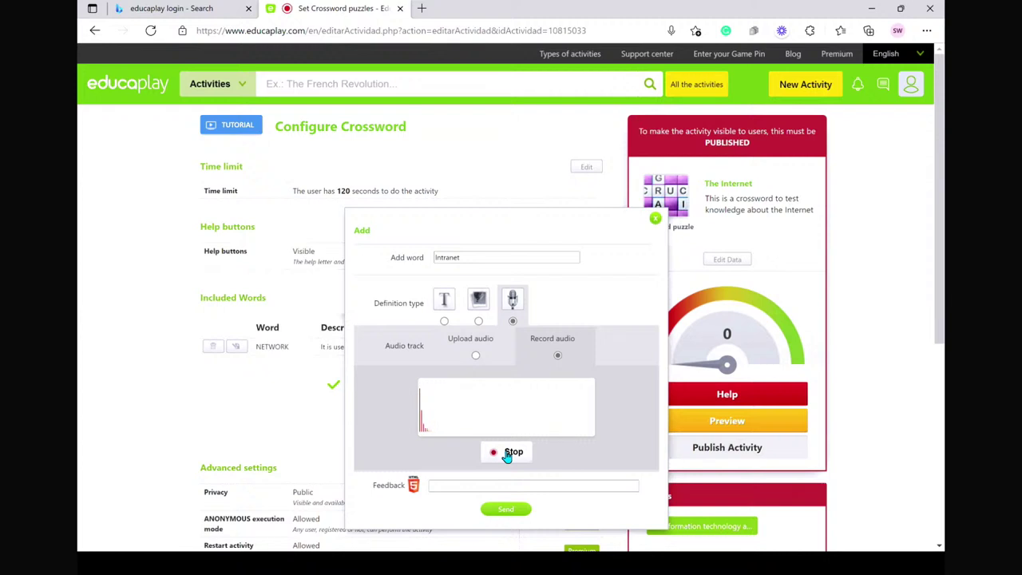
left_click(507, 453)
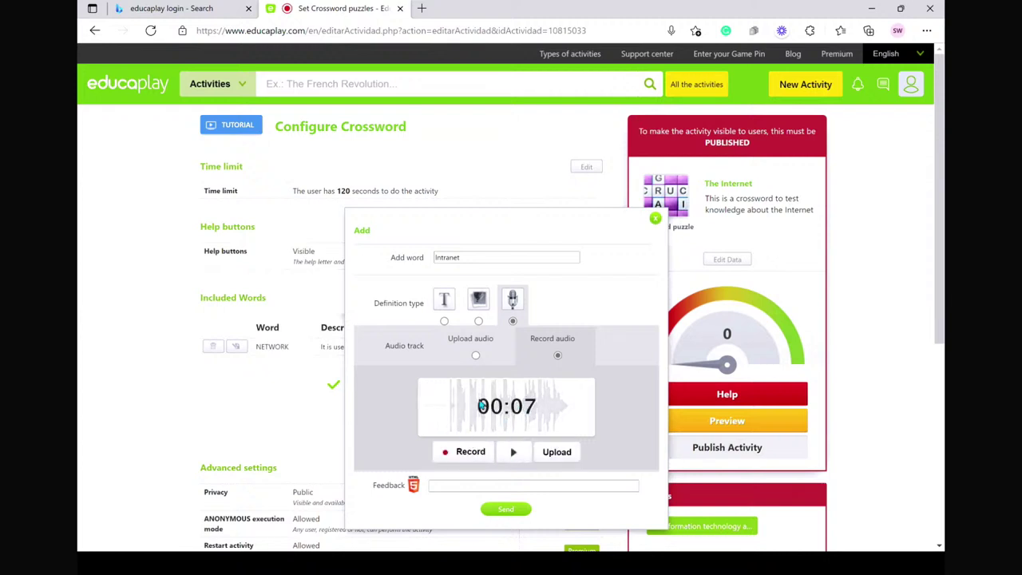
- Add the feedback 'Intranet is with an organisation and internet is across the globe' and submit the entry
left_click(402, 485)
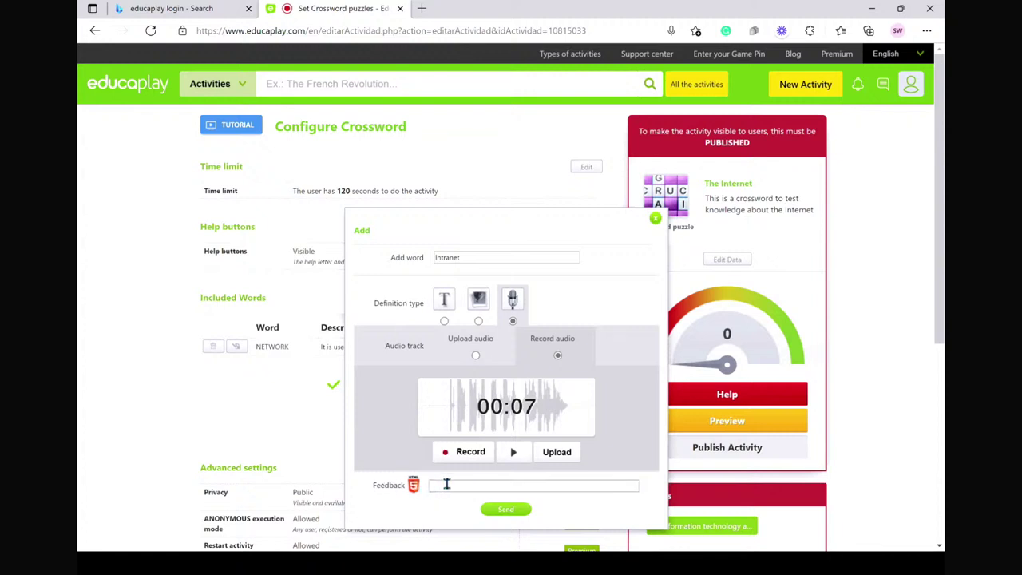
left_click(447, 487)
type("Intranet is with an organisation a")
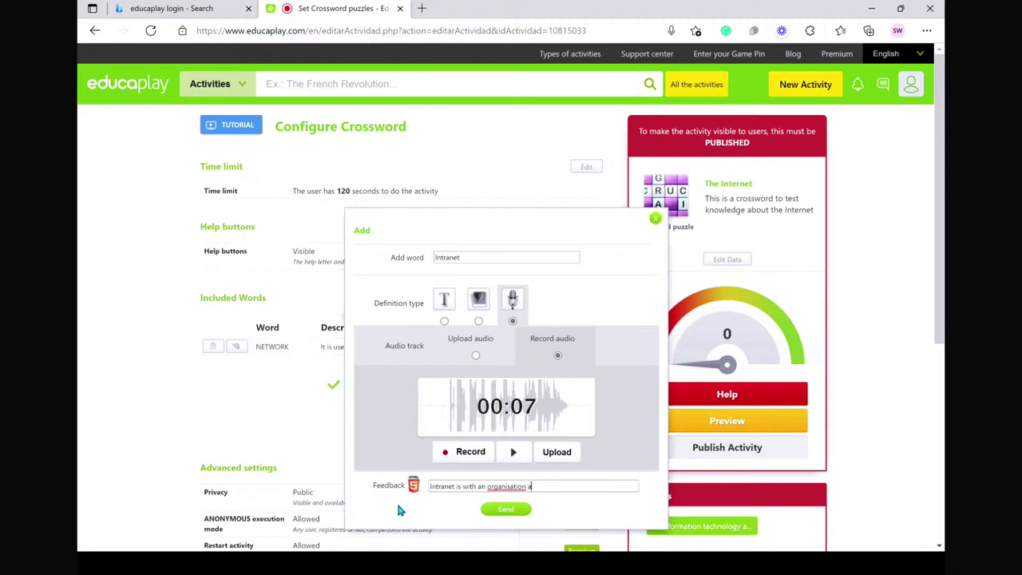
type("nd internet is across the globe")
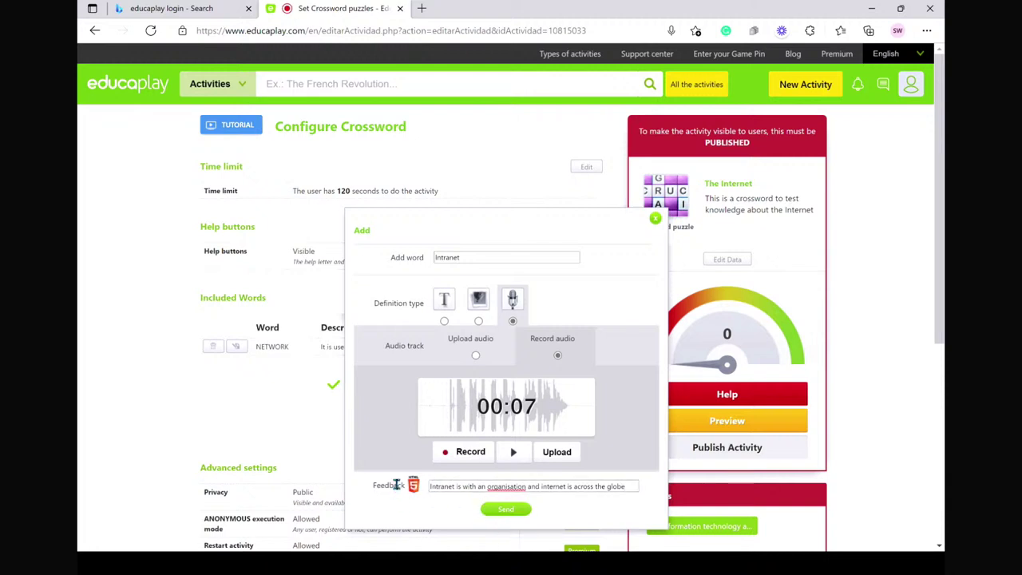
left_click(512, 511)
left_click(504, 513)
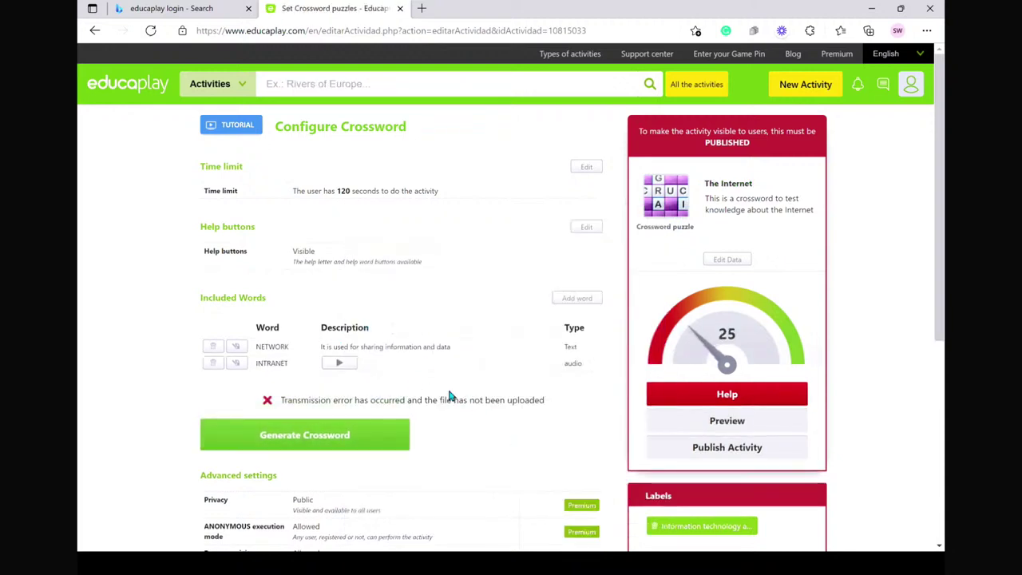
- Add the word Cables with the text clue 'Special wires to connect computer'
left_click(572, 300)
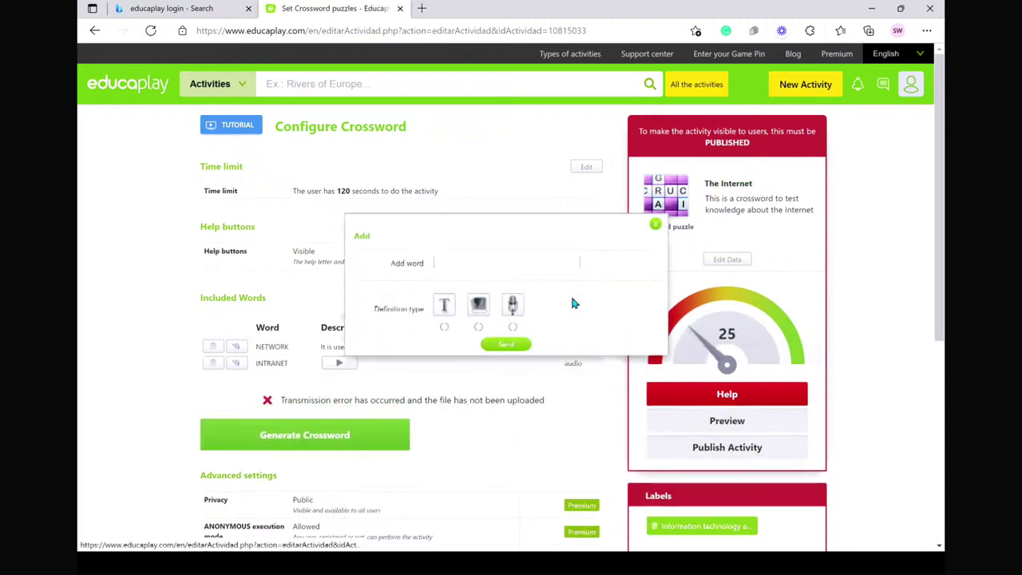
left_click(461, 254)
left_click(475, 222)
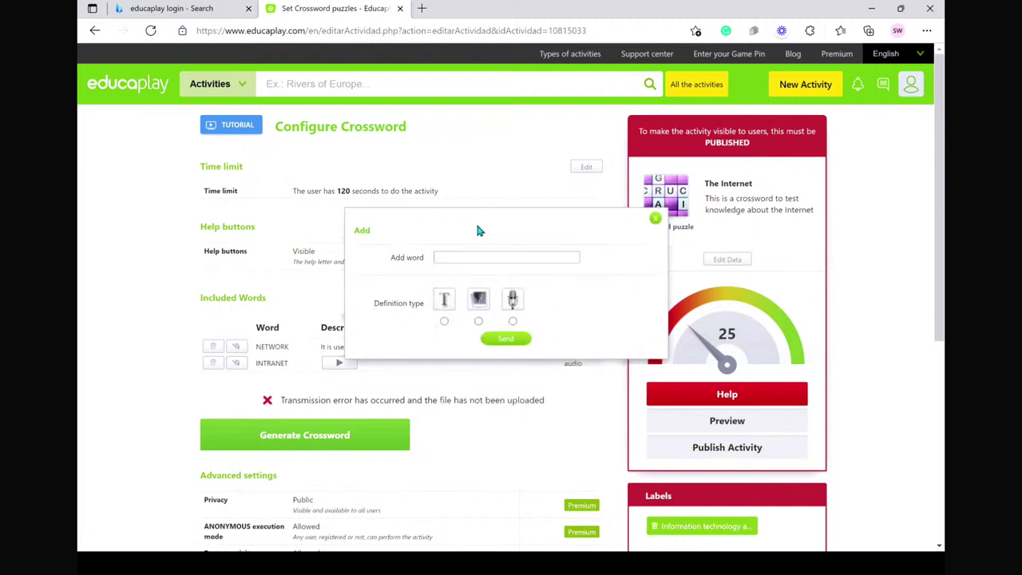
left_click(456, 258)
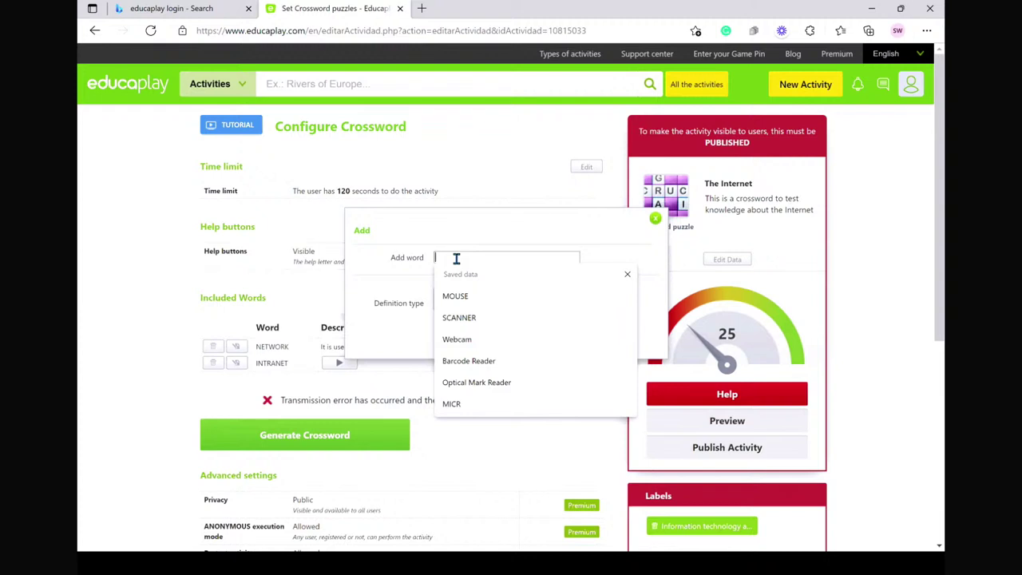
type("Cables")
left_click(444, 302)
left_click(440, 340)
type("Se")
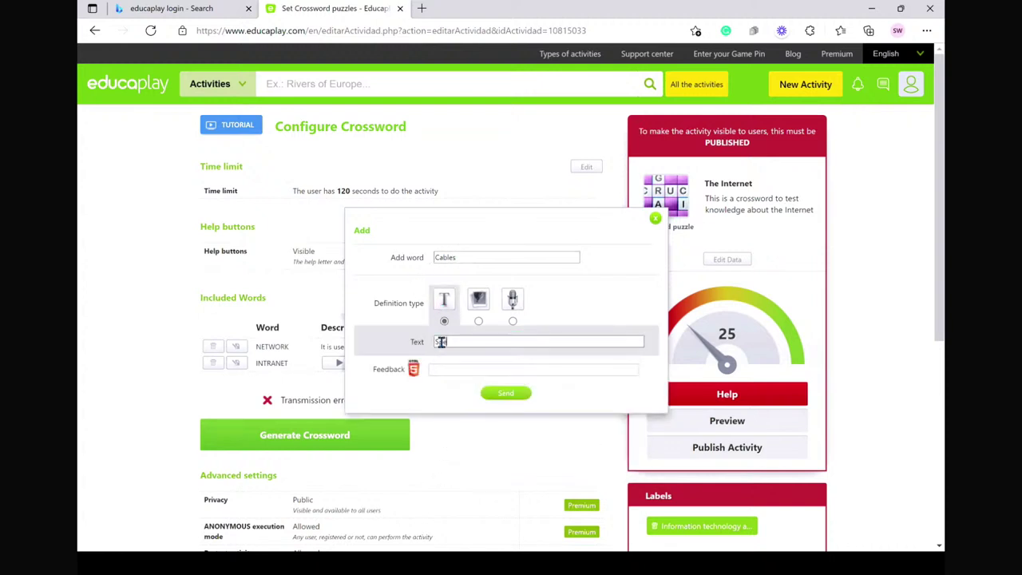
type("ecial wires to connect computer")
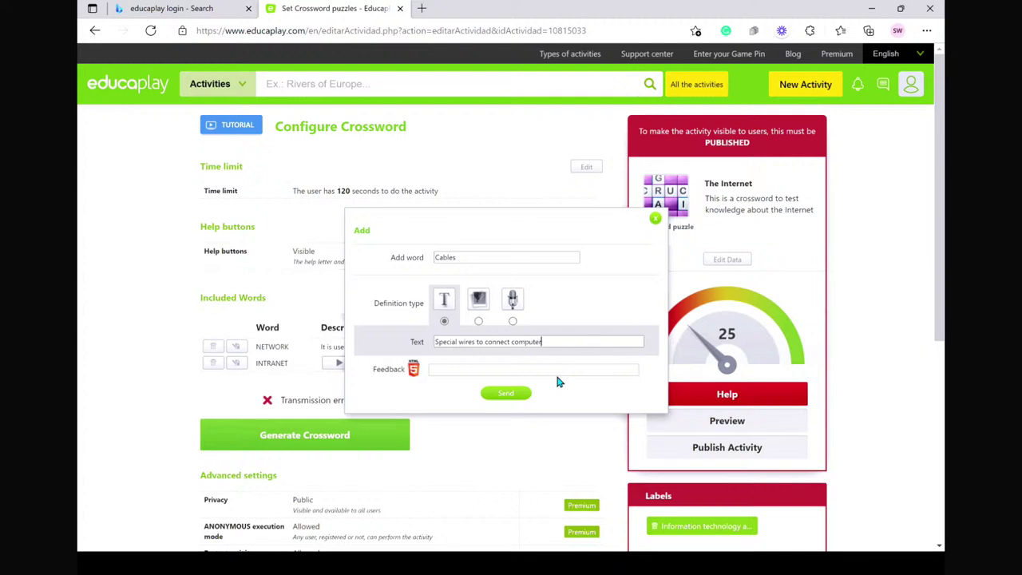
left_click(505, 394)
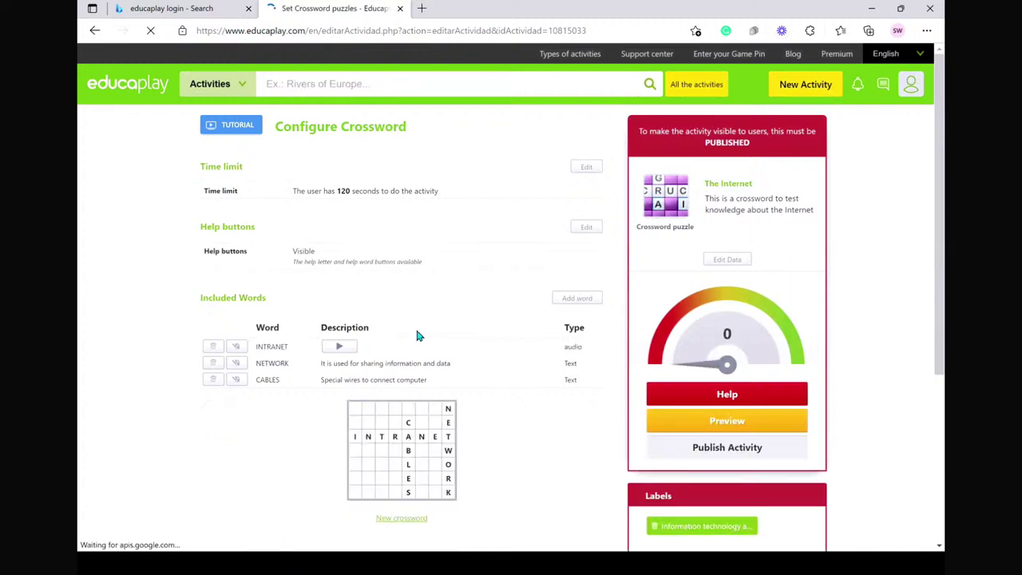
- Start a new entry reading 'We can use it as a shared resource'
left_click(575, 300)
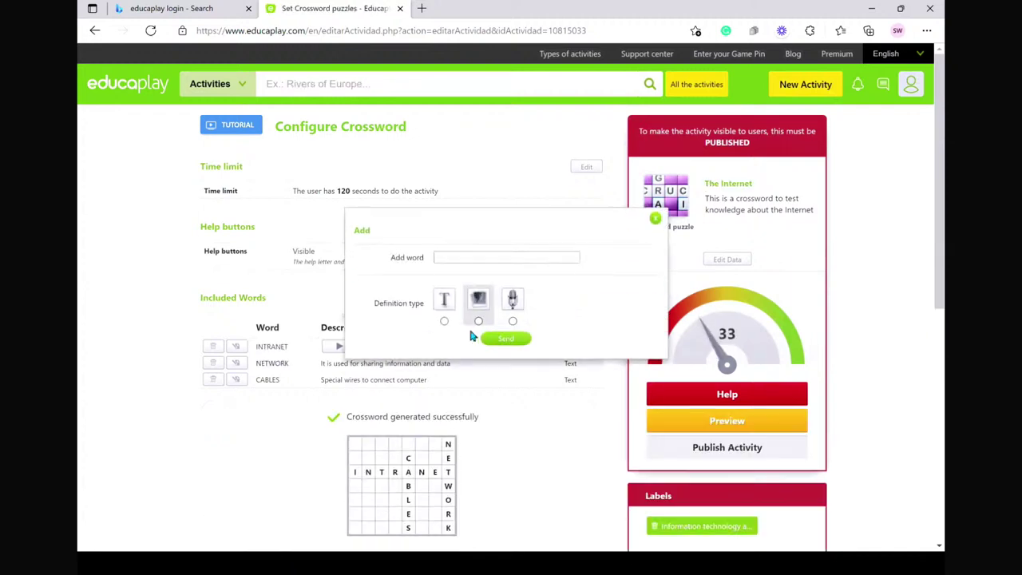
left_click(457, 258)
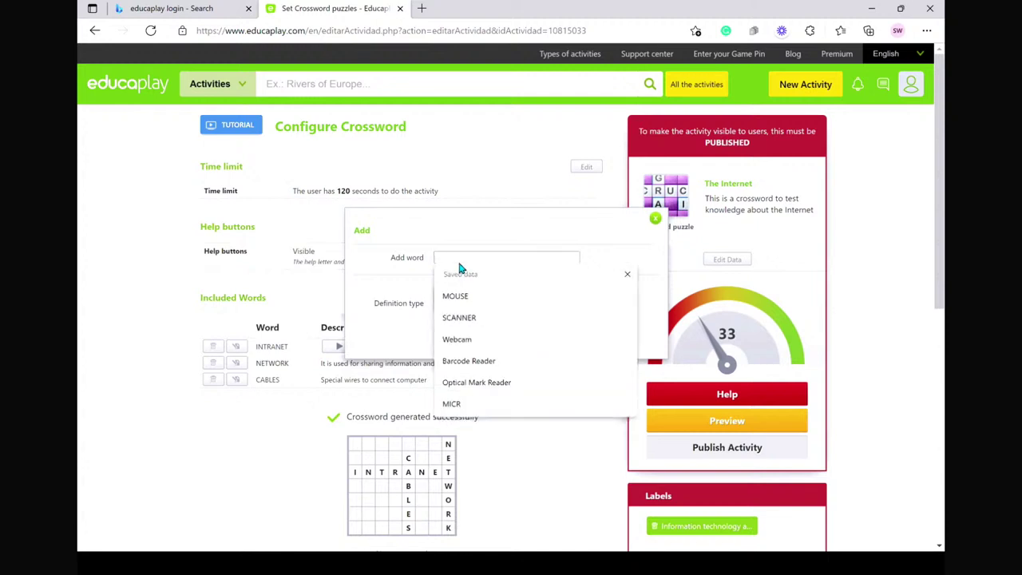
type("I")
key("BackSpace")
type("We can use i")
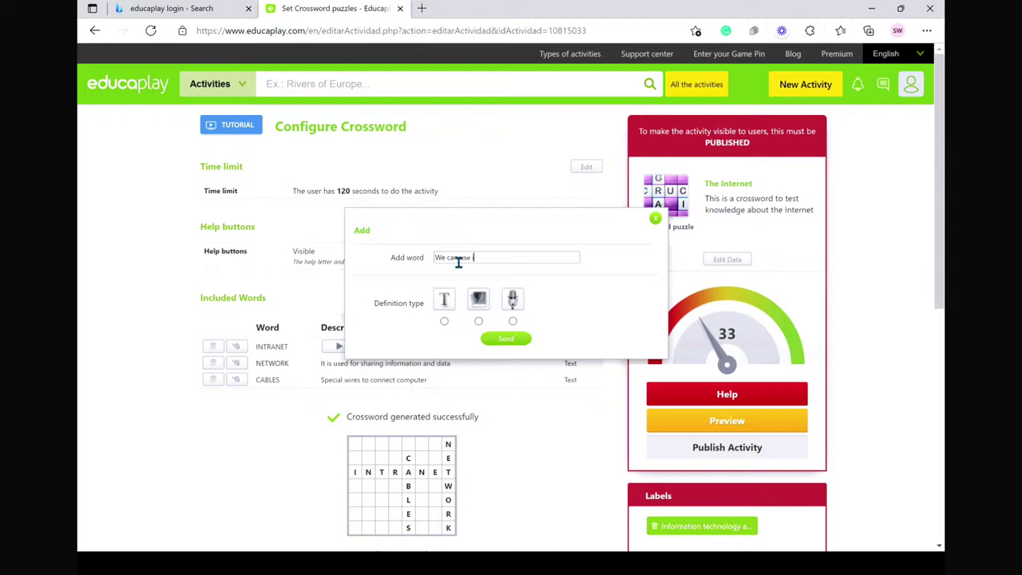
type("t as a shared resource")
- Attach SCANNER.png from the Desktop as the entry's picture clue and submit it
left_click(479, 321)
left_click(457, 342)
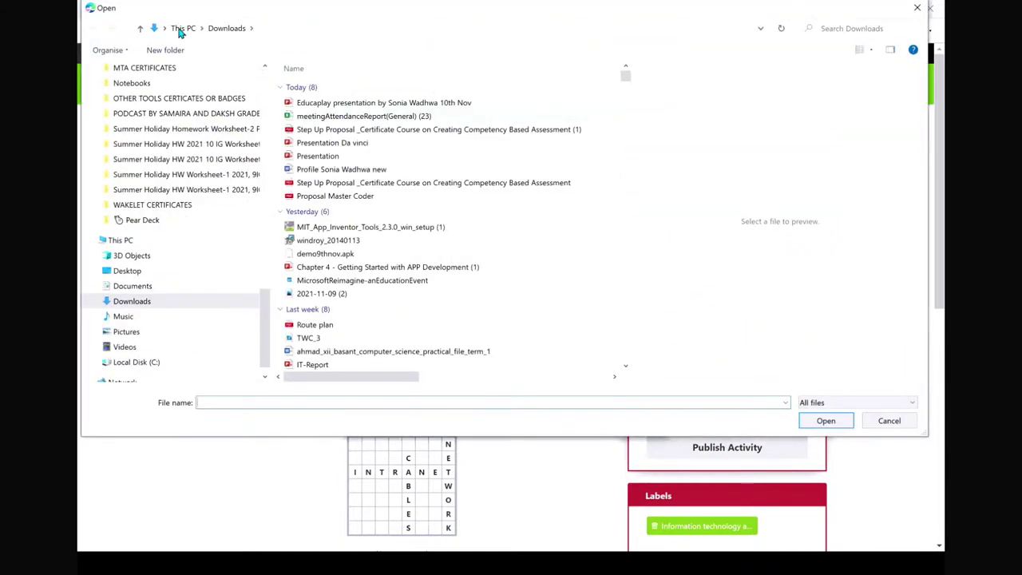
left_click(182, 28)
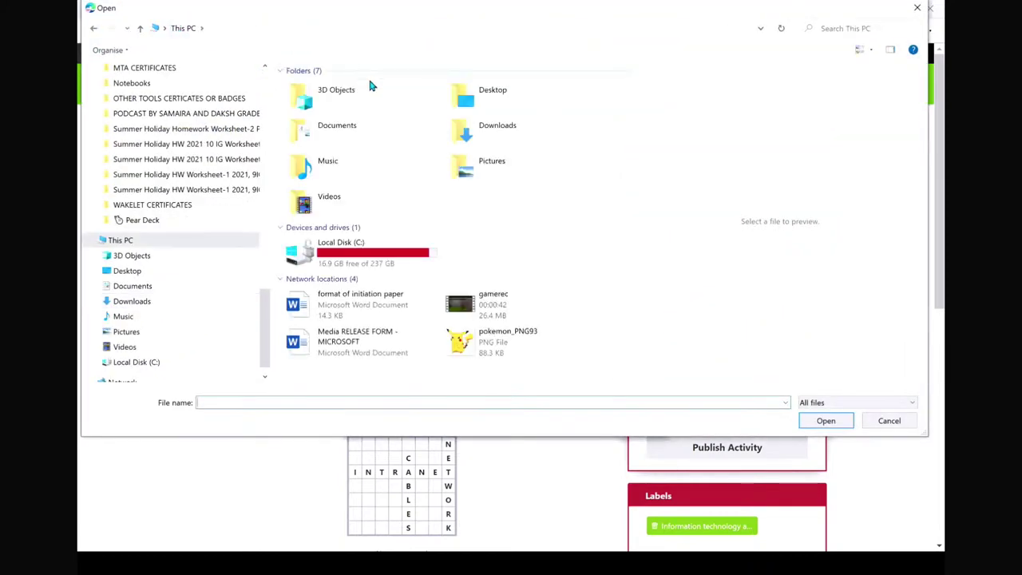
double_click(487, 100)
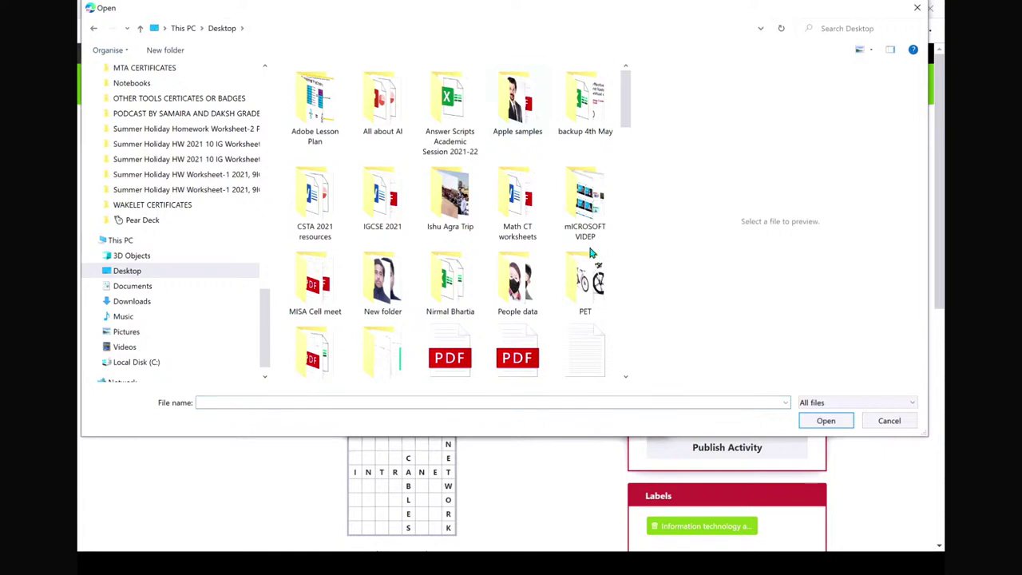
left_click(253, 404)
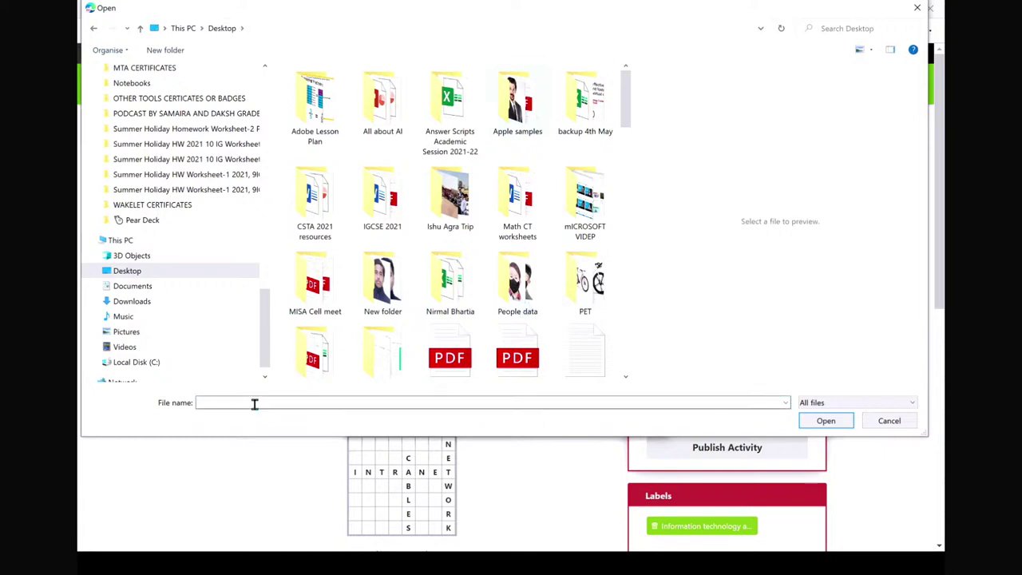
type("sa")
key("BackSpace")
type("c")
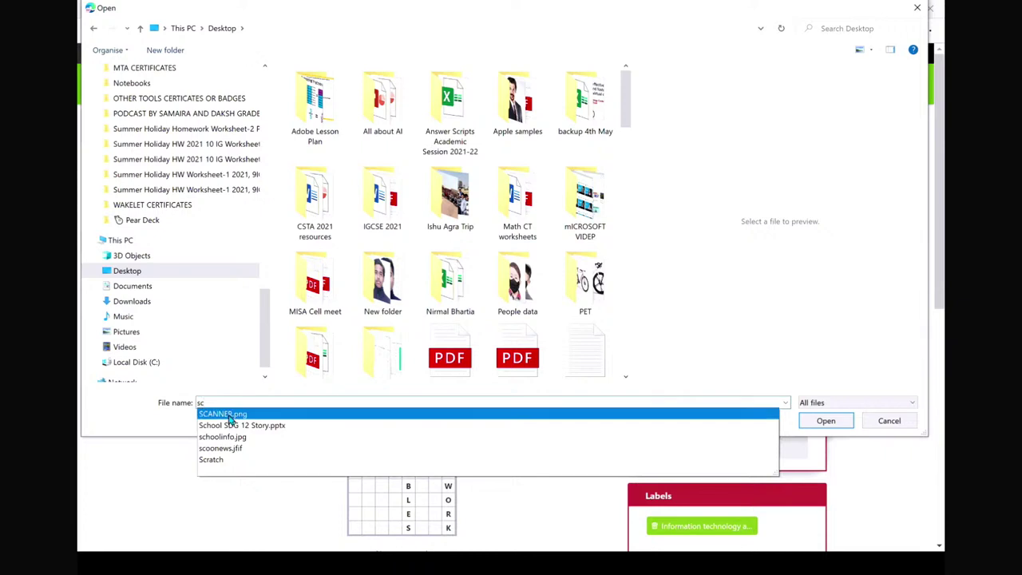
left_click(228, 415)
left_click(825, 421)
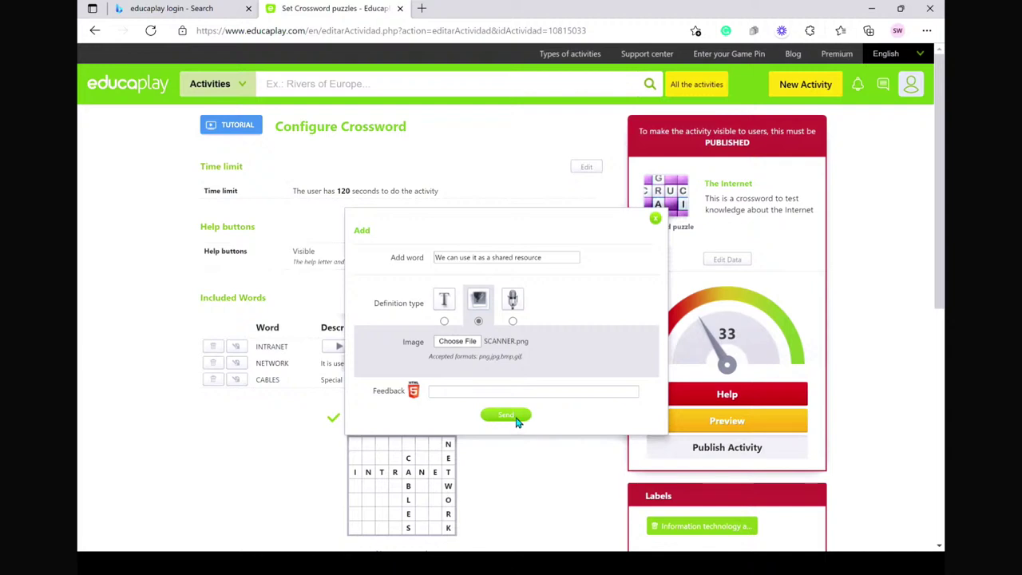
left_click(515, 420)
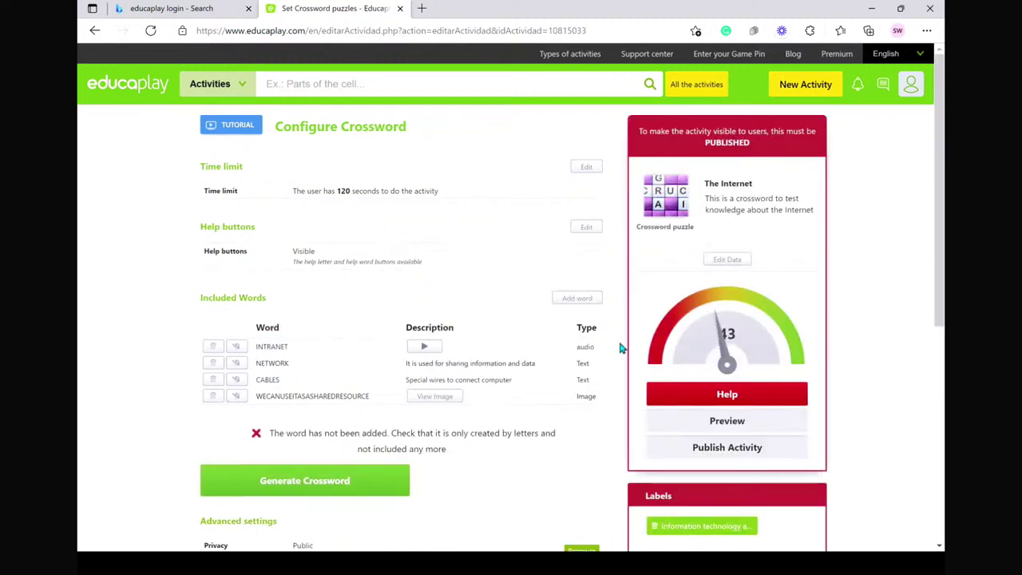
- Add WWW with the text clue 'Acronym for World Wide Wed', fixing the misspelt 'Acronym'
left_click(581, 299)
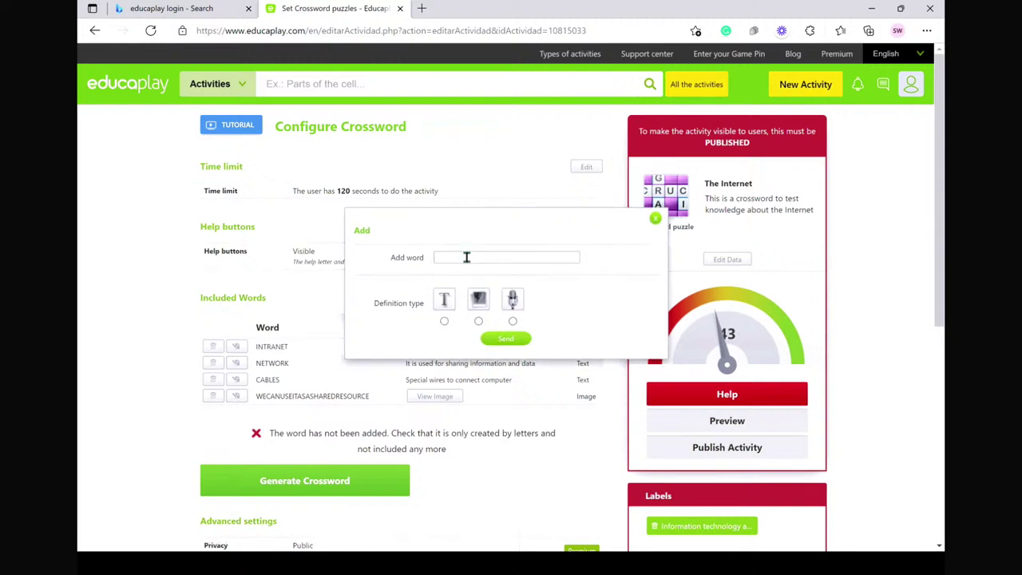
left_click(466, 258)
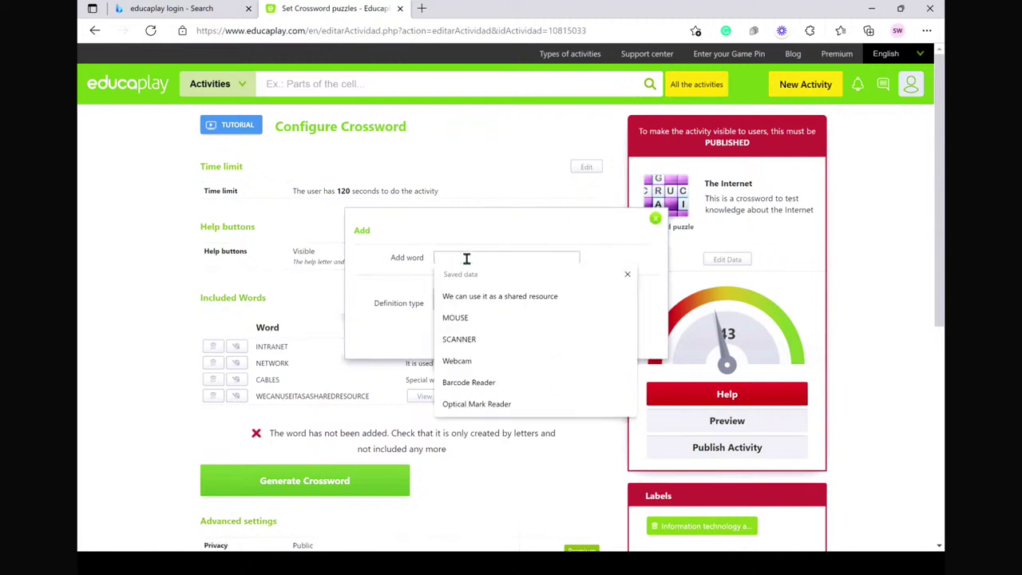
type("www")
left_click(445, 322)
left_click(442, 341)
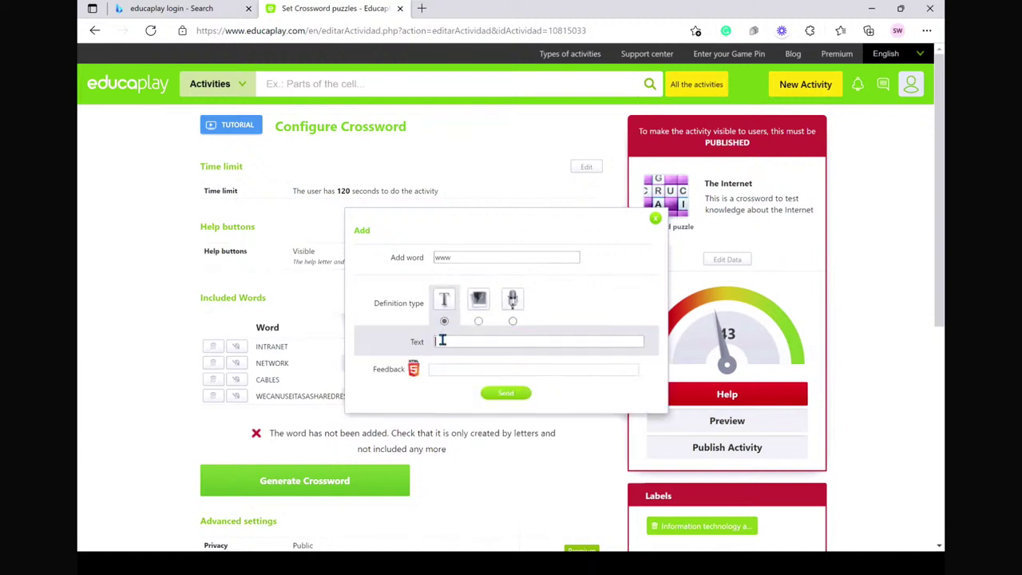
type("Acronym for")
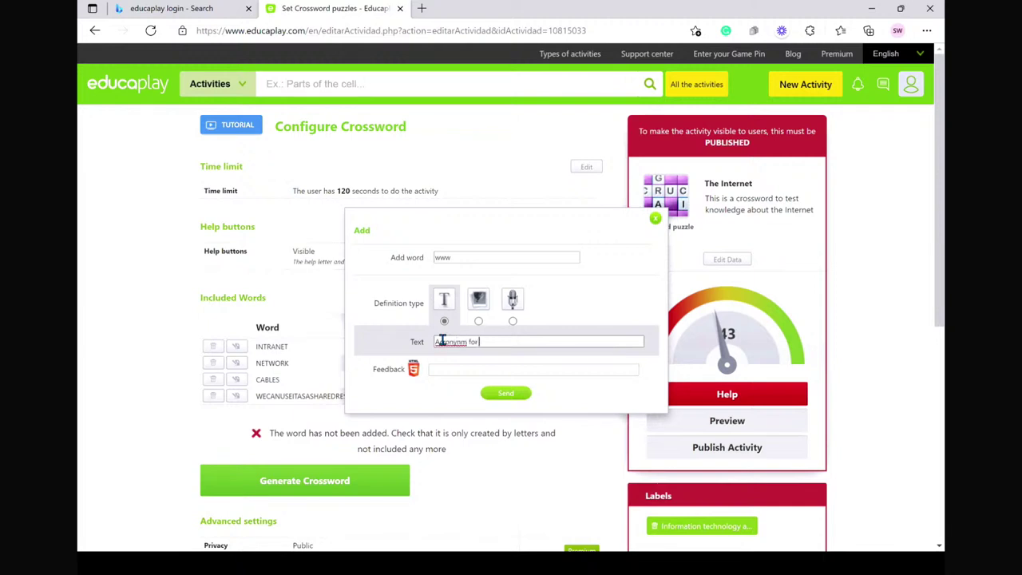
type(" World Wide Wed")
right_click(447, 345)
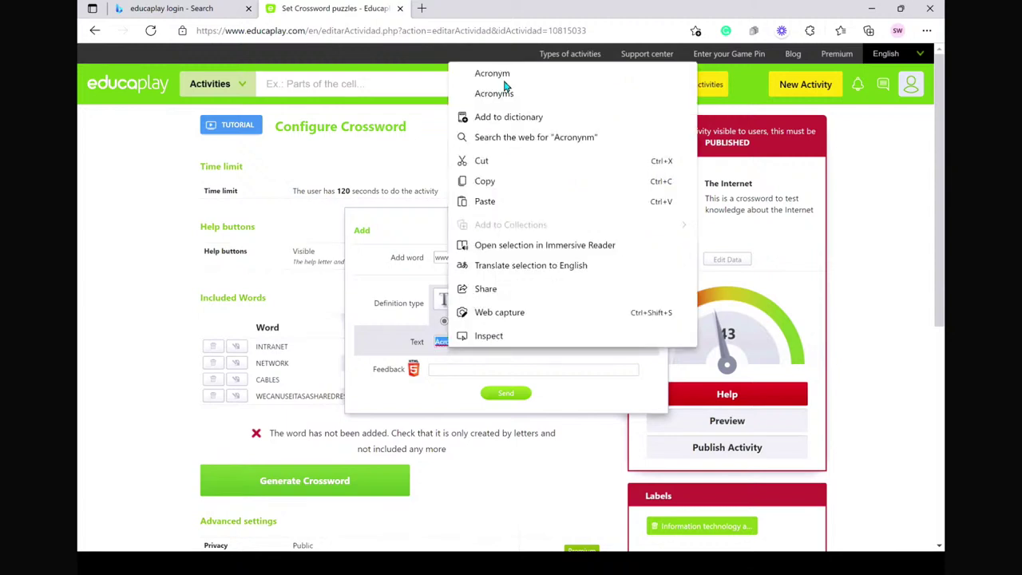
left_click(504, 73)
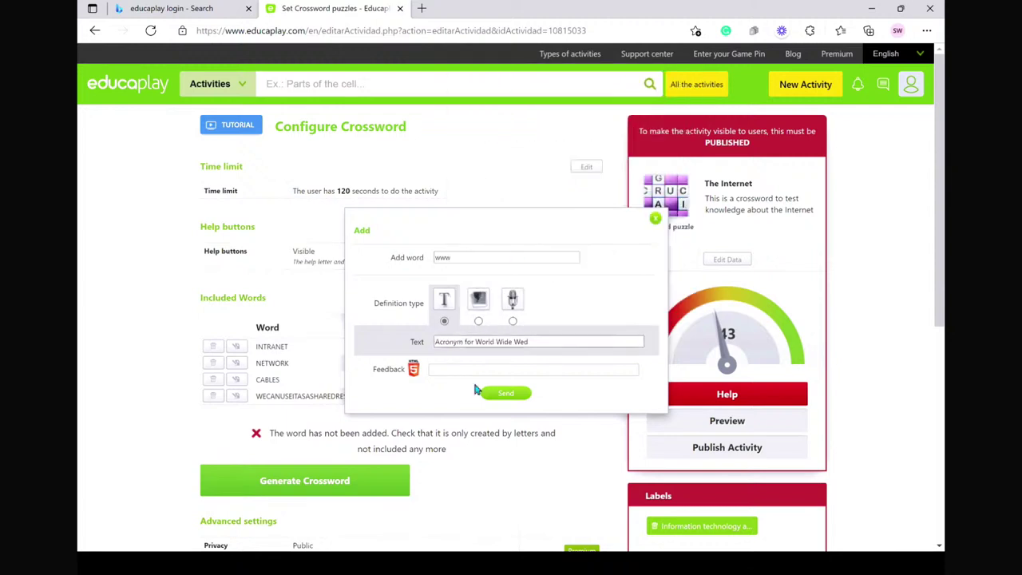
left_click(515, 397)
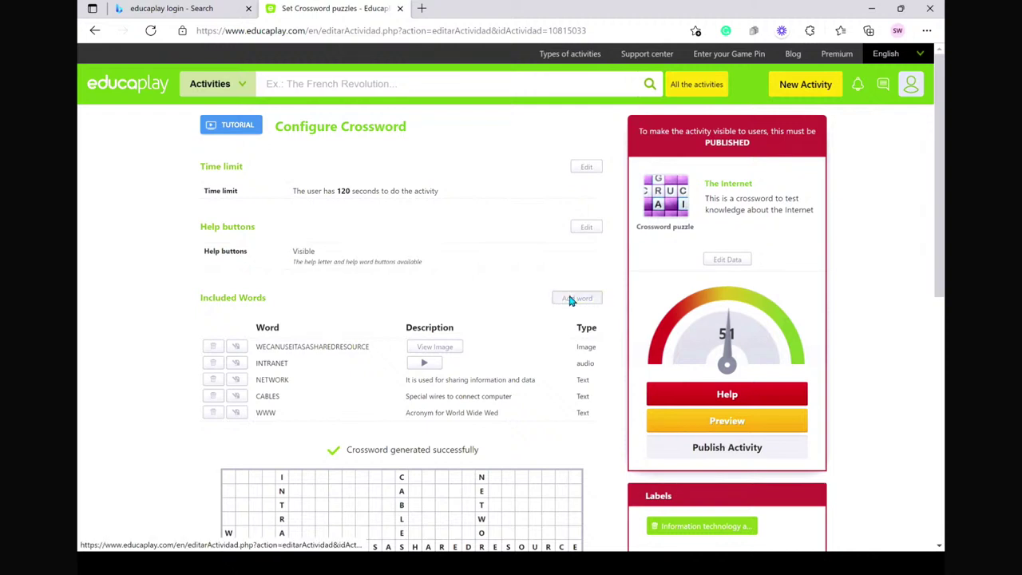
left_click(569, 299)
- Add URL with the text clue 'Address of a page on the Internet'
left_click(461, 256)
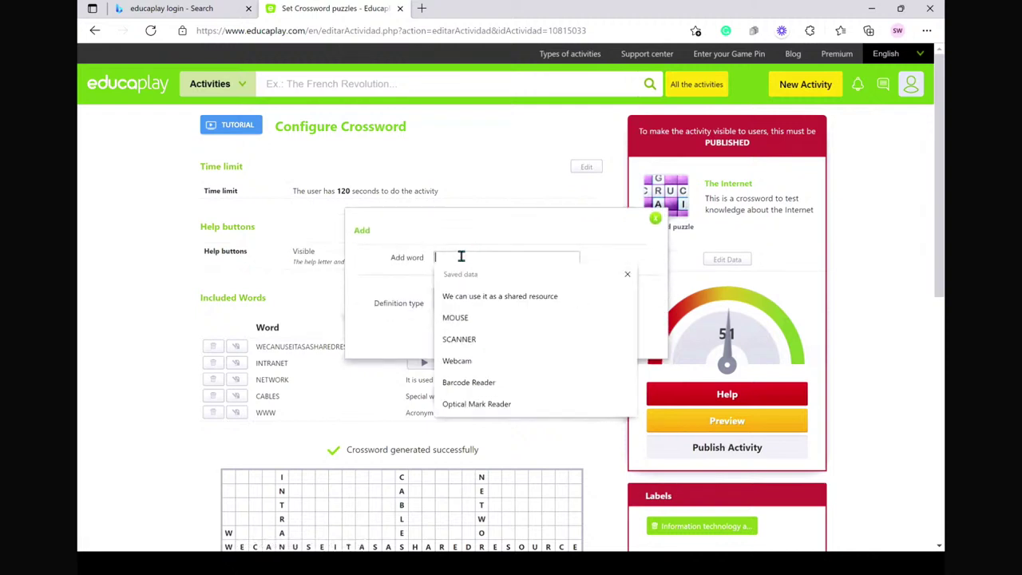
type("URL")
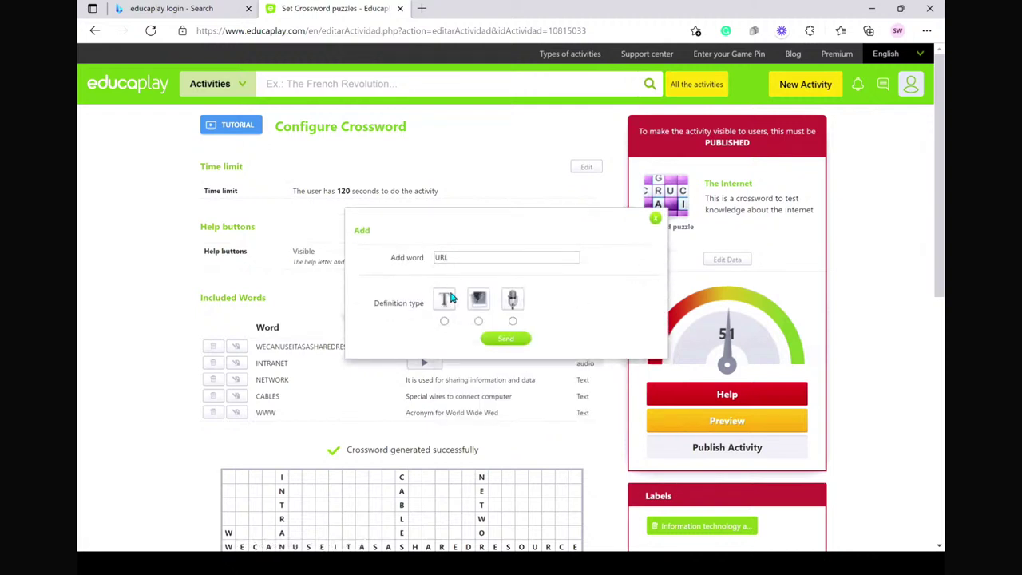
left_click(445, 320)
left_click(444, 342)
type("Address of a page on th")
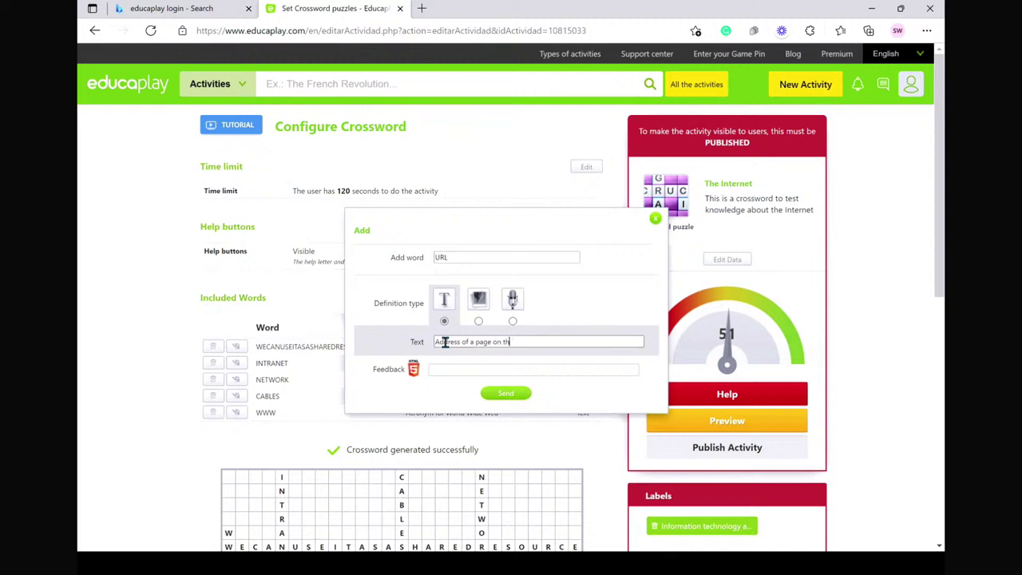
type("e Internet")
left_click(506, 393)
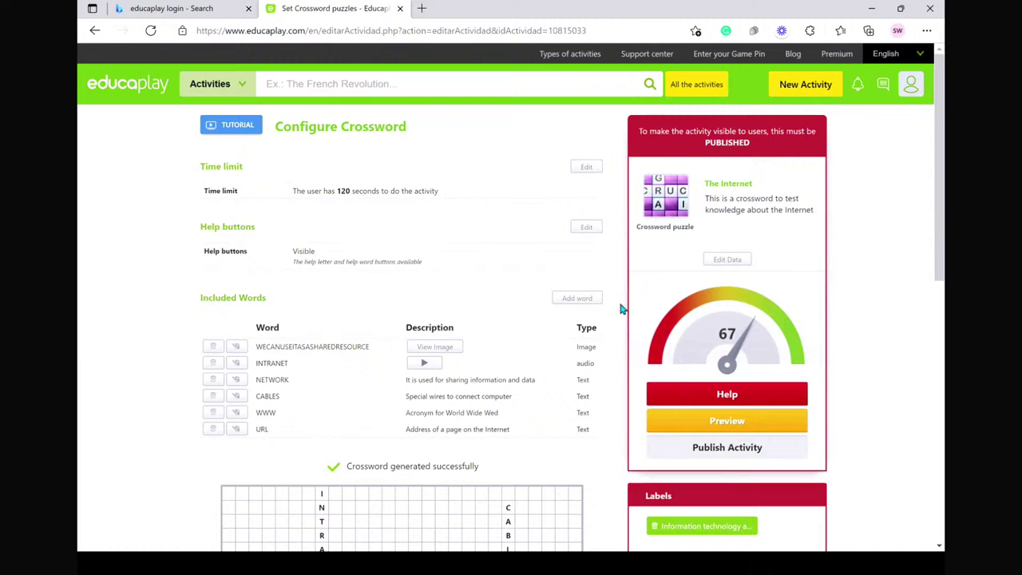
- Add ISP with the clue 'it is service provider', correcting the 'servive' typo
left_click(583, 299)
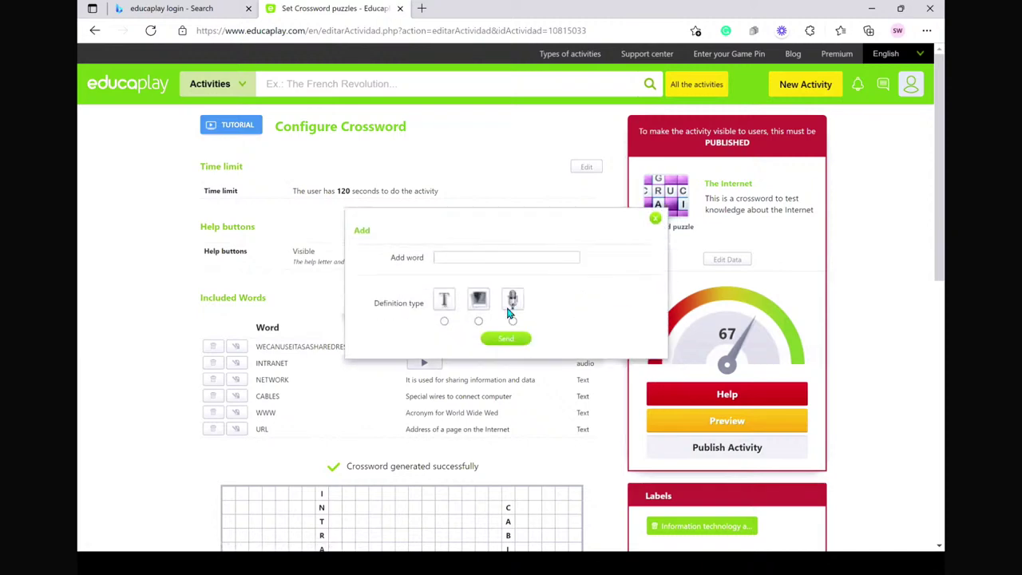
scroll(463, 170, "down", 1)
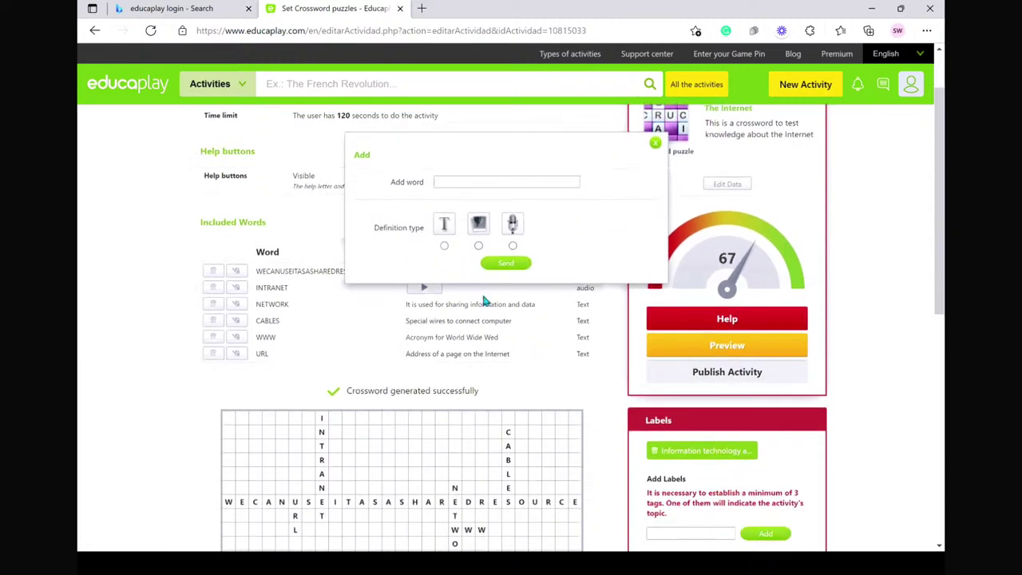
left_click(453, 182)
left_click(452, 182)
type("ISP")
left_click(447, 231)
left_click(447, 267)
type("It is sen")
type("vive pro")
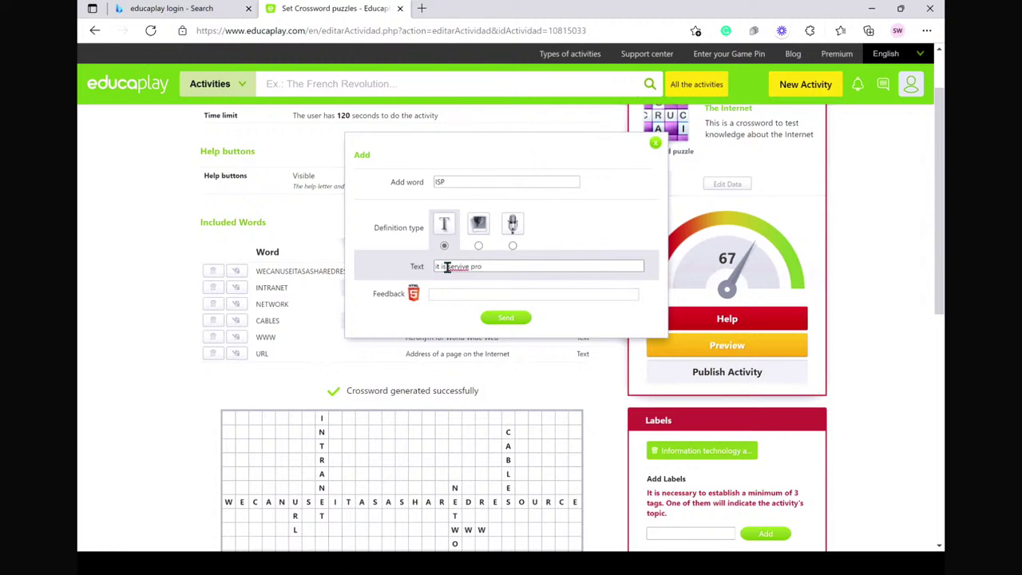
left_click(468, 268)
key("BackSpace")
key("BackSpace")
type("ce")
left_click(507, 318)
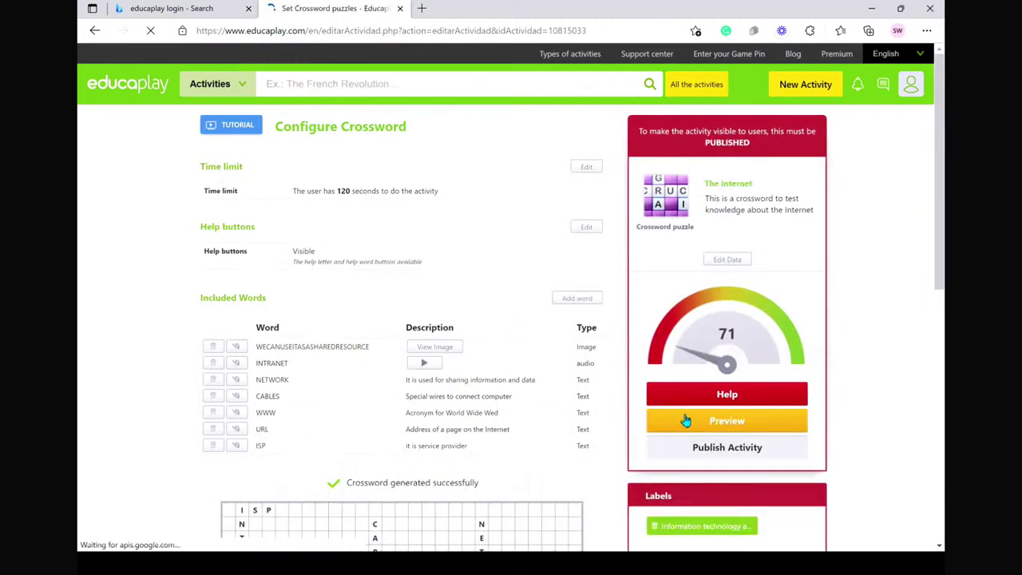
- Preview the crossword, see the media error, and delete the INTRANET audio-clue word
left_click(726, 425)
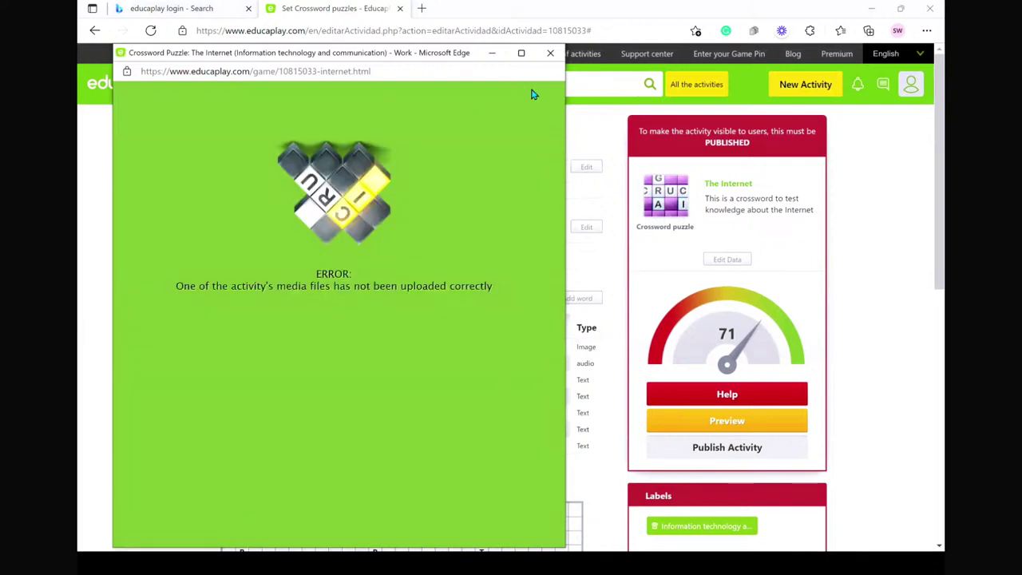
left_click(550, 53)
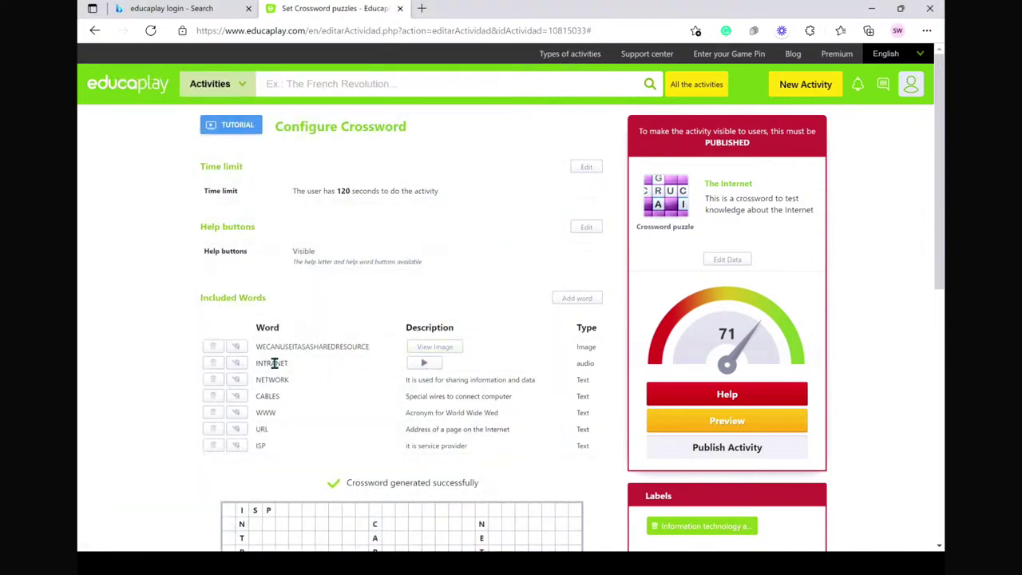
left_click(434, 361)
left_click(211, 366)
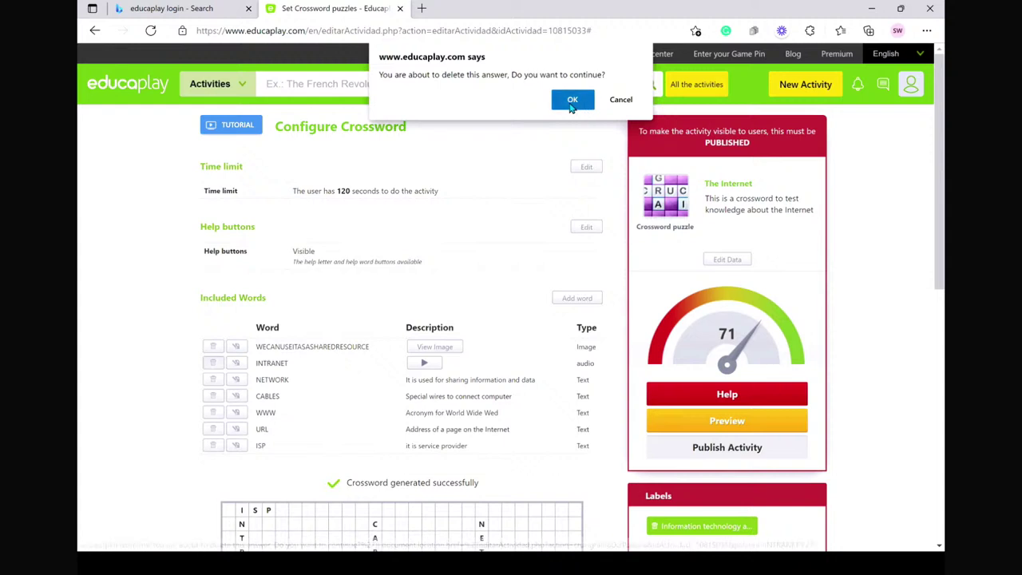
left_click(572, 102)
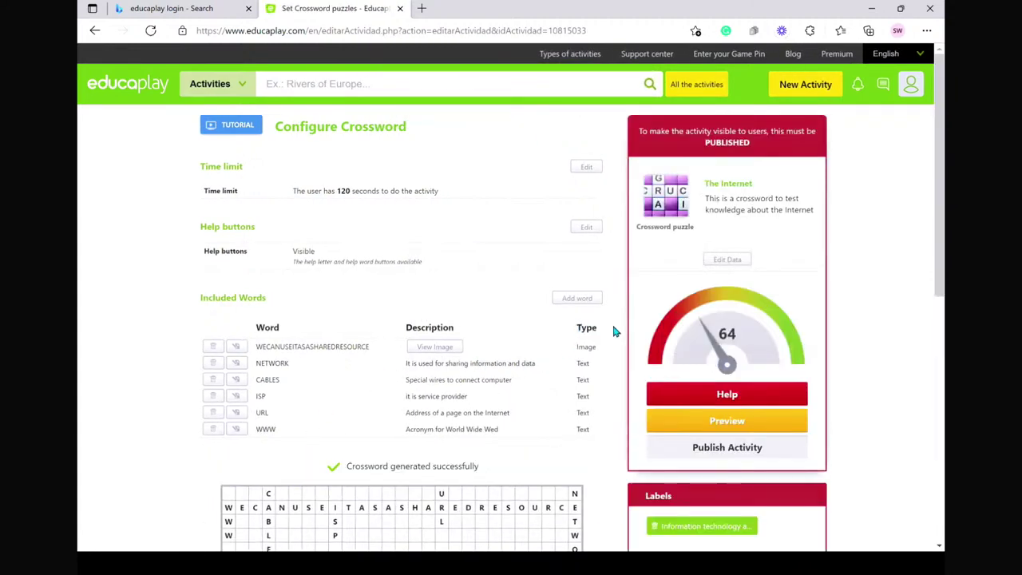
- Re-add Intranet with the text clue 'It is network within organisation'
left_click(566, 304)
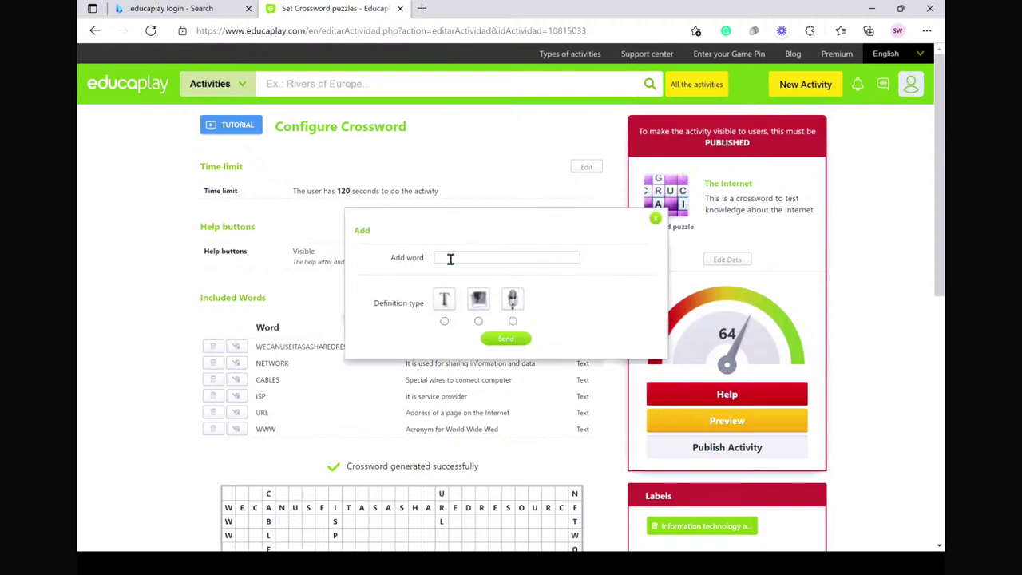
left_click(451, 259)
key("Down")
key("Down")
type("Intran")
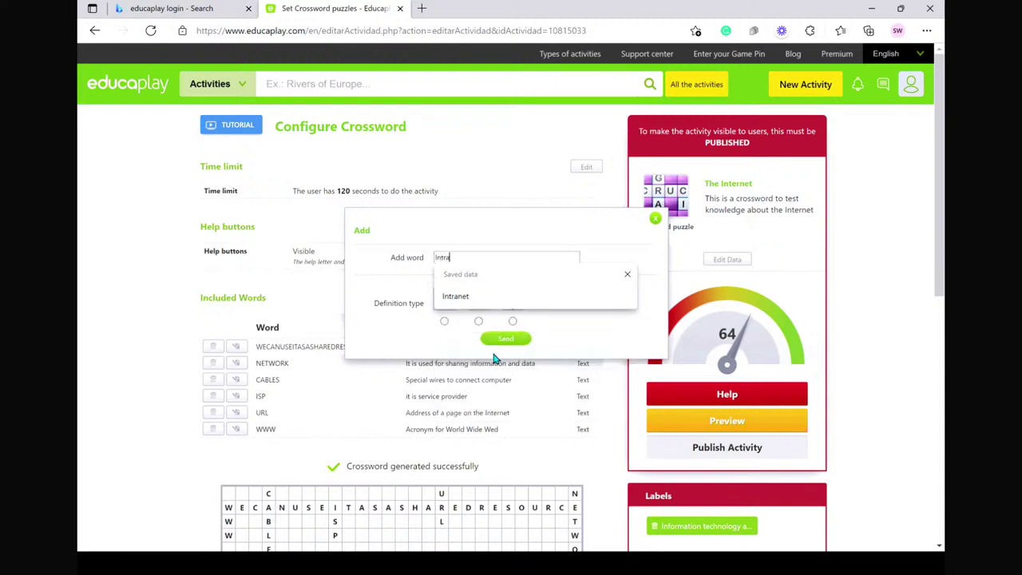
type("et")
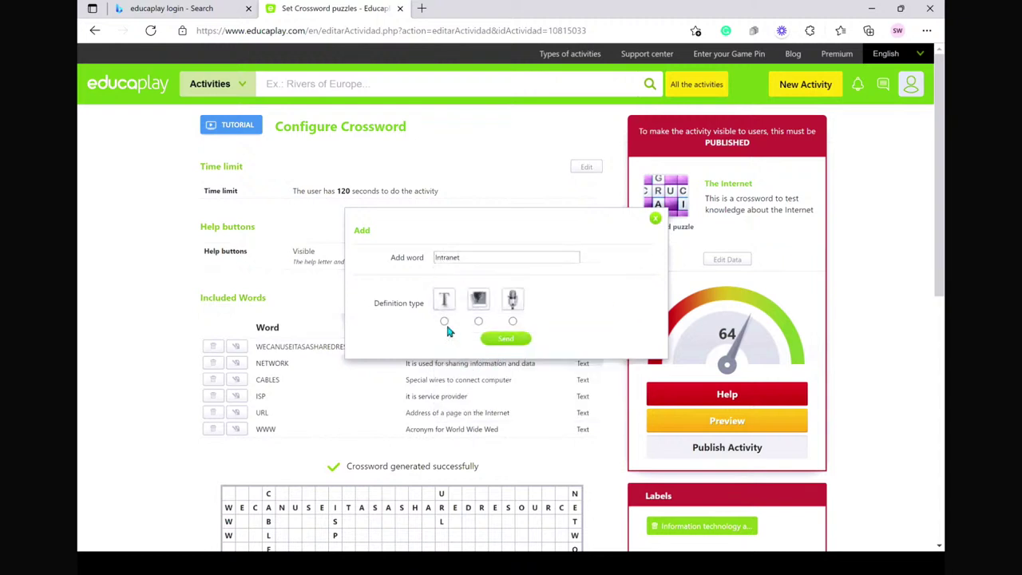
left_click(444, 321)
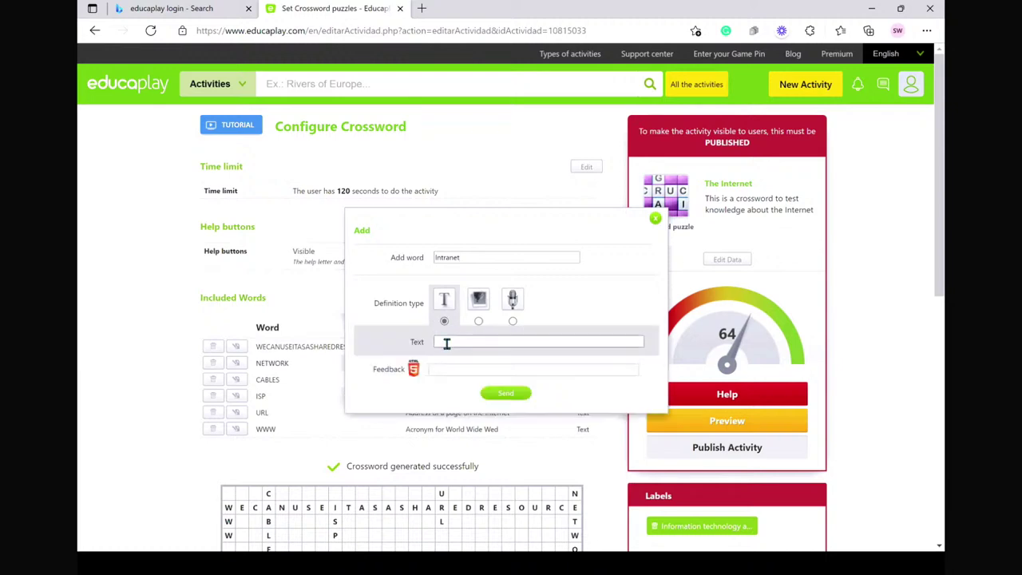
left_click(443, 344)
left_click(444, 341)
type("I")
left_click(448, 342)
type("It is se")
left_click(505, 396)
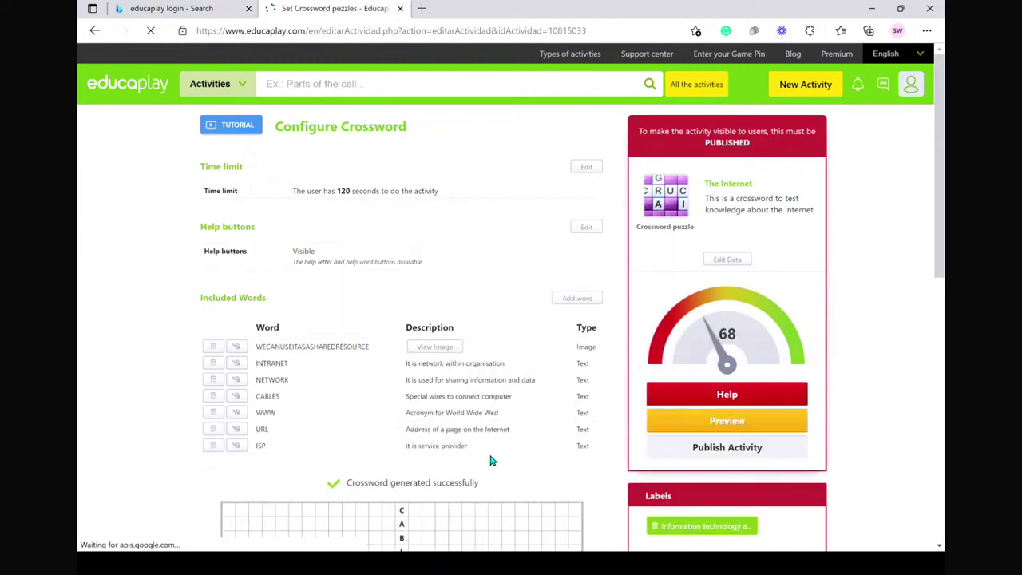
- Play the crossword preview full screen, enter SCANNER in the across row and check it
left_click(727, 420)
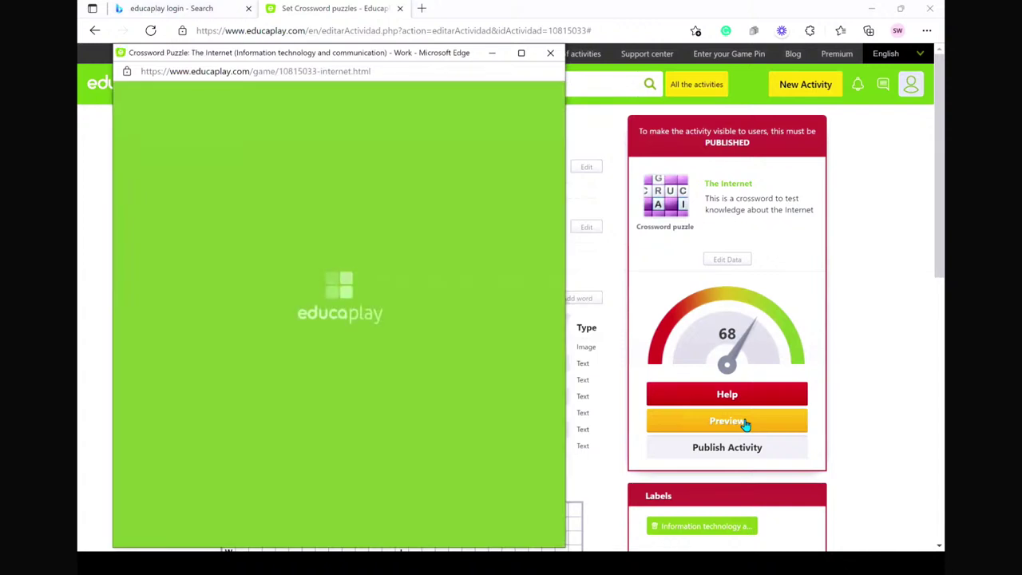
left_click(521, 53)
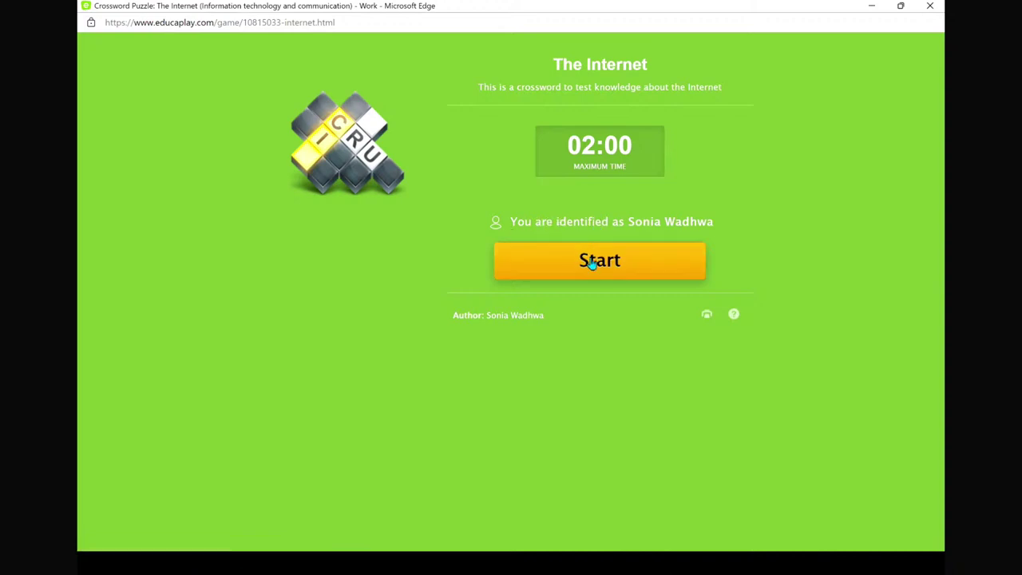
left_click(595, 262)
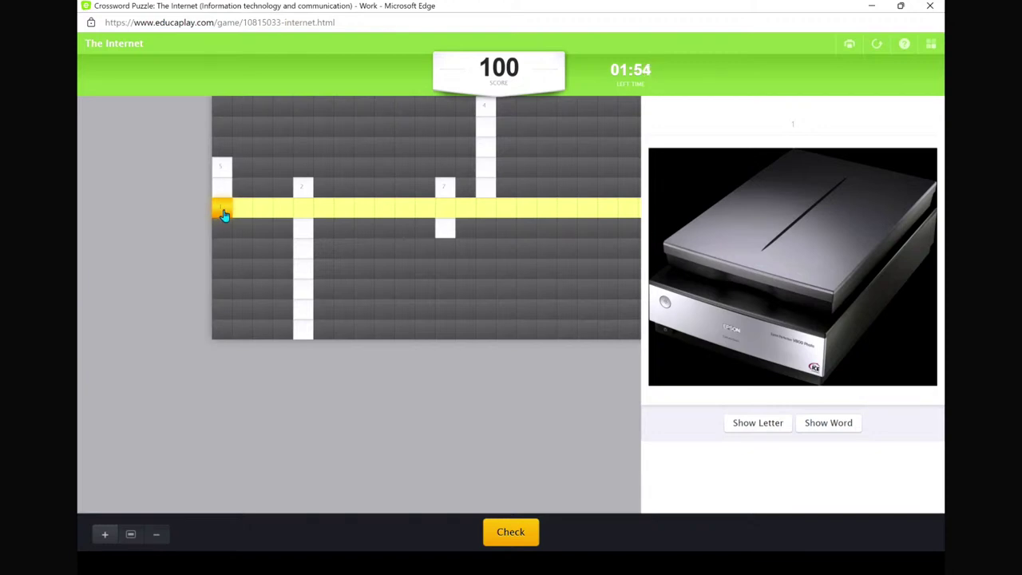
type("SCA")
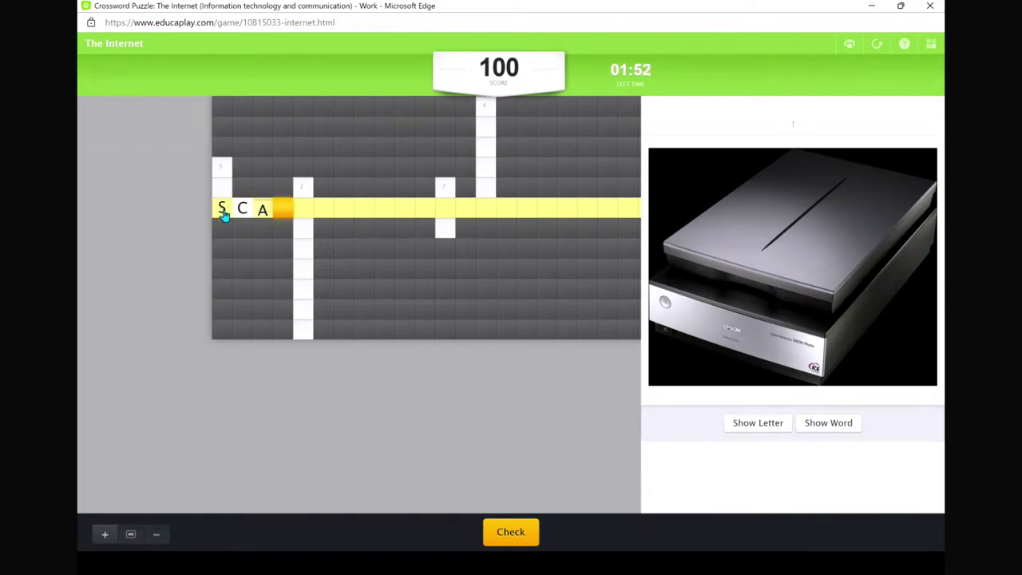
type("NNER")
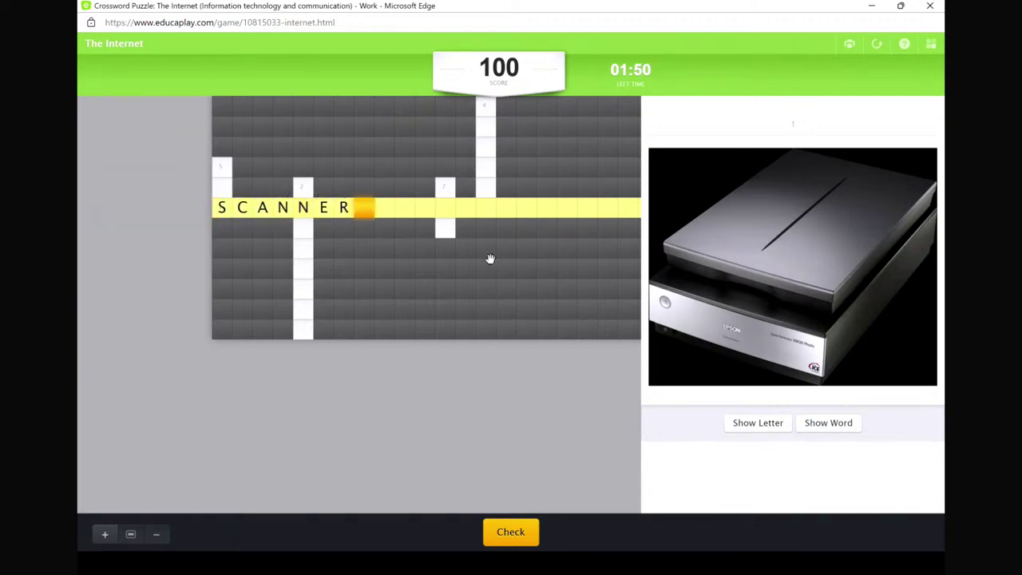
left_click(509, 532)
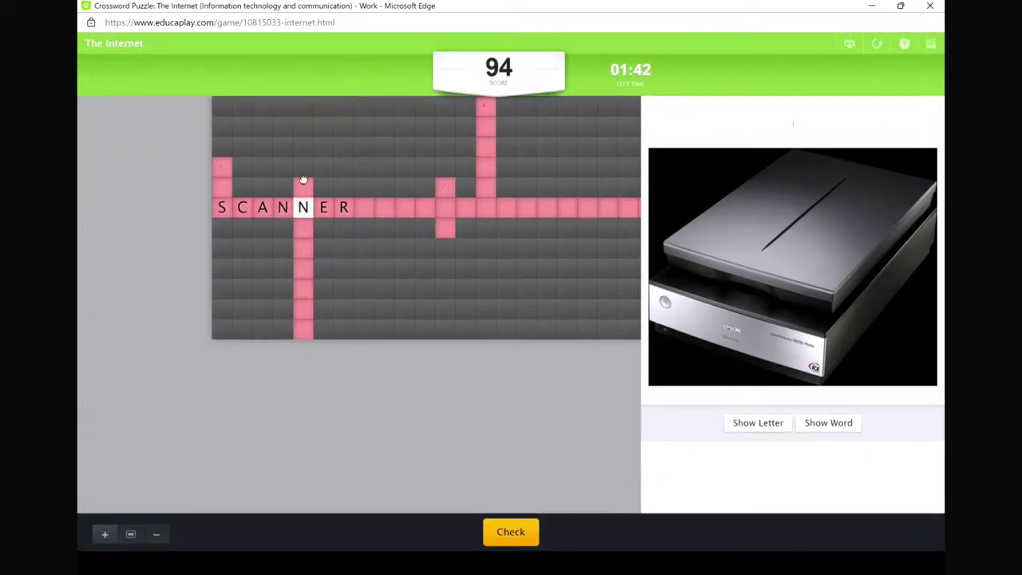
- Fill in the down answers Intranet, ISP and URL
left_click(303, 187)
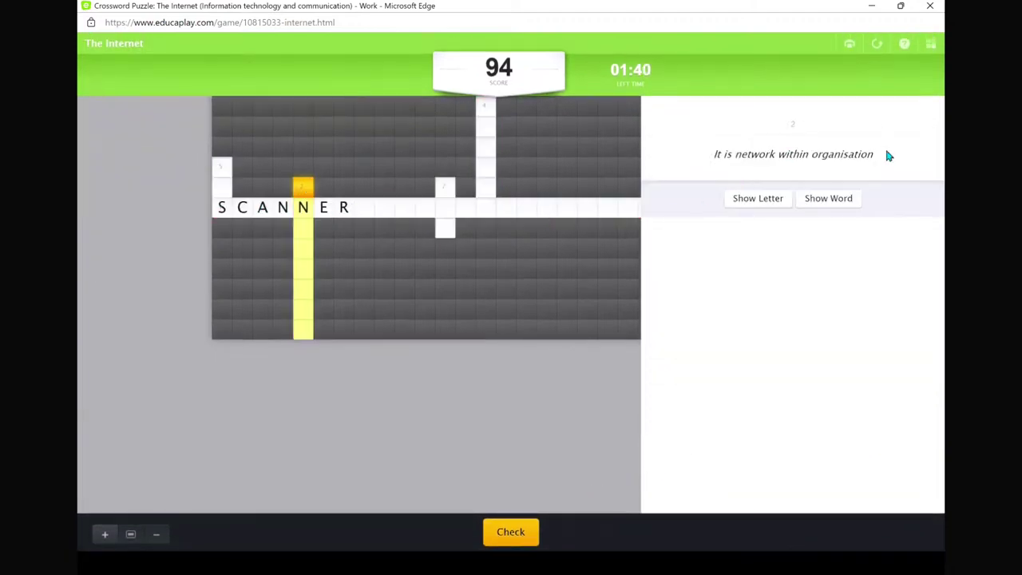
type("itr")
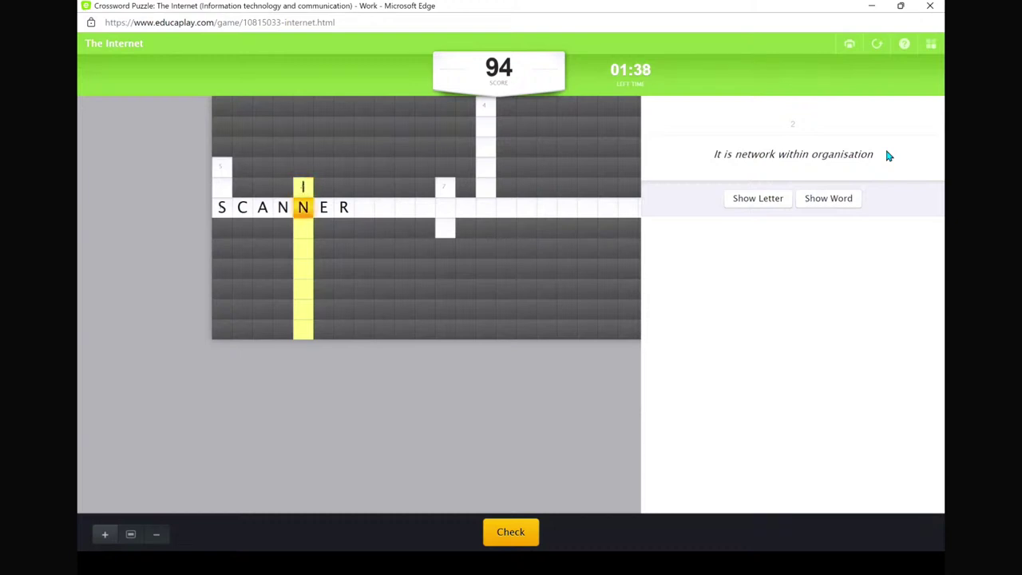
type("anet")
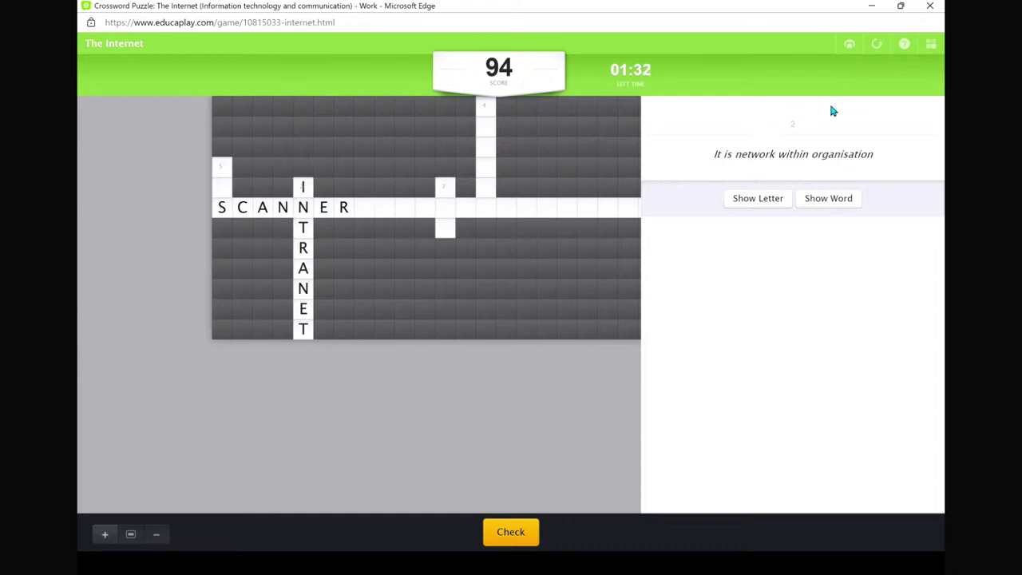
scroll(543, 268, "up", 1)
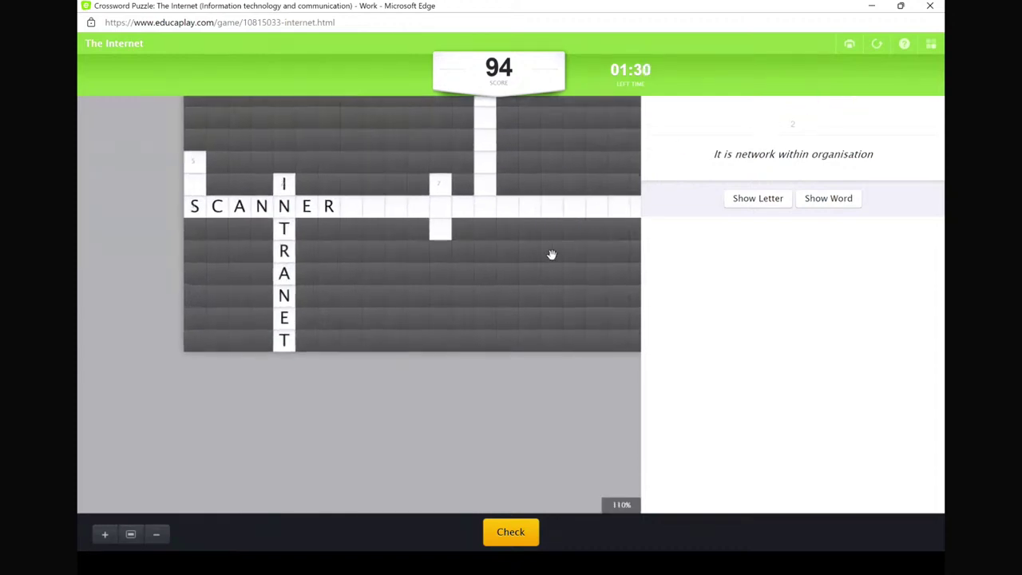
scroll(495, 223, "up", 2)
left_click(413, 171)
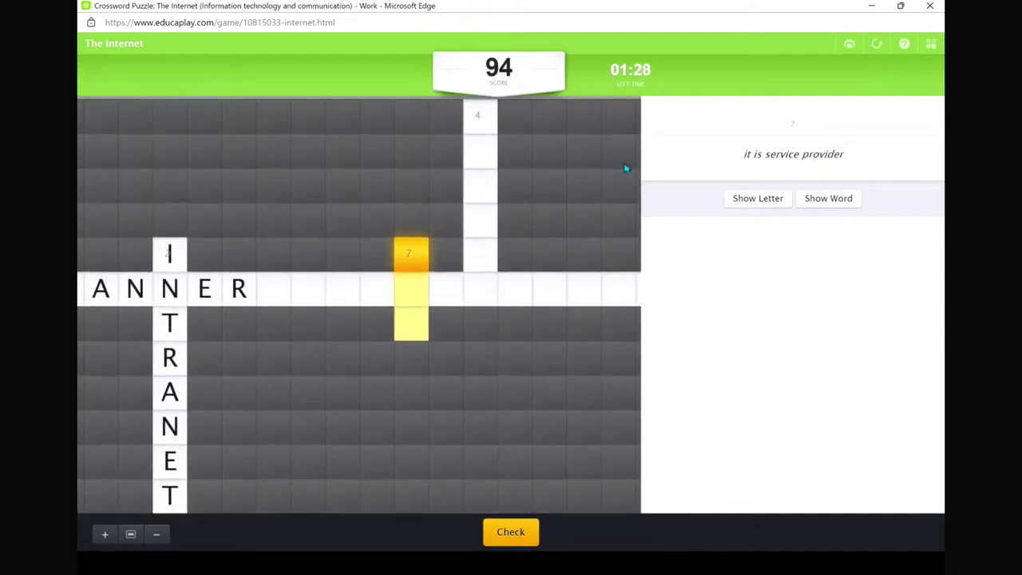
type("ISP")
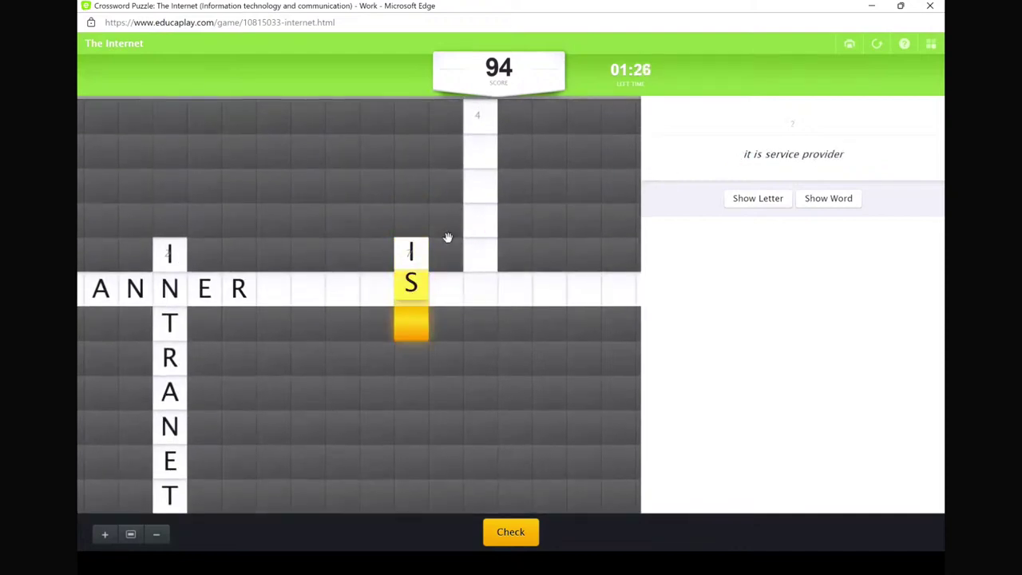
scroll(447, 237, "down", 3)
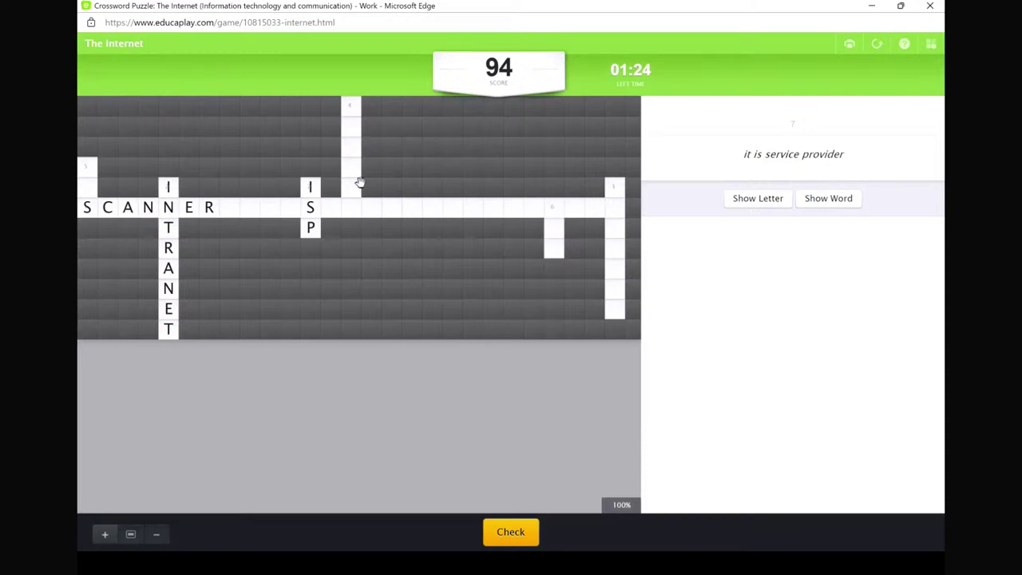
left_click(551, 217)
type("URL")
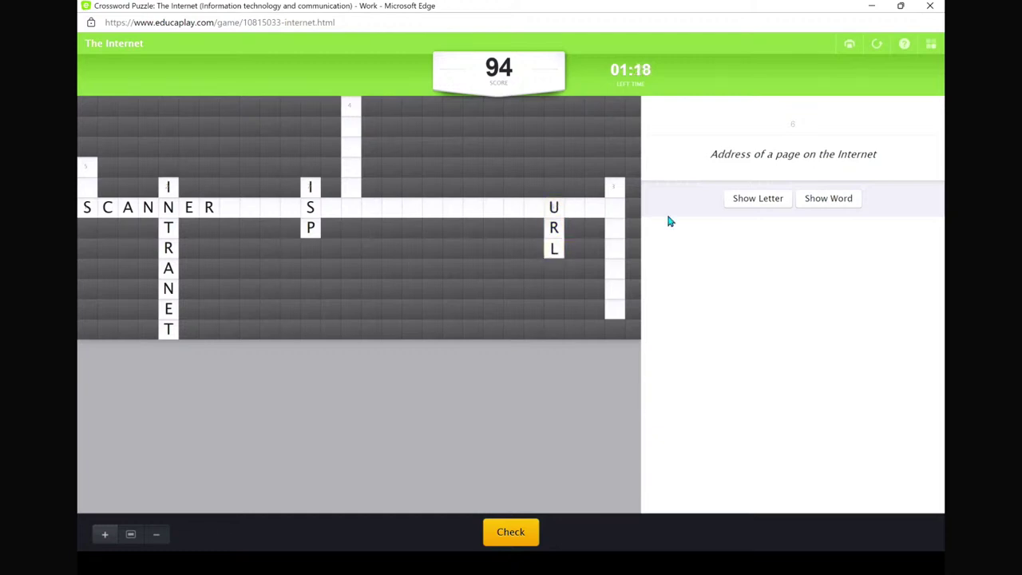
left_click(620, 190)
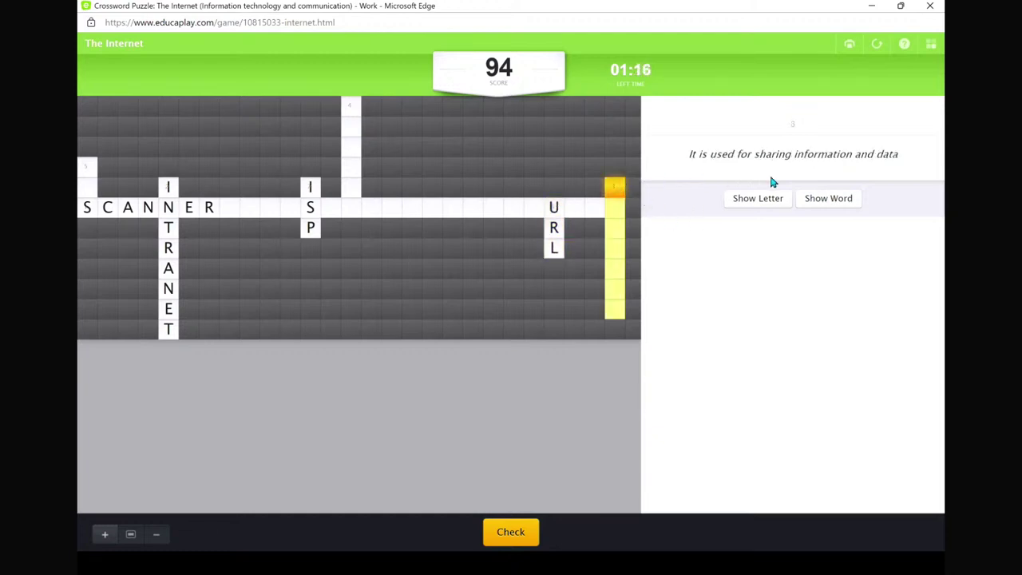
type("N")
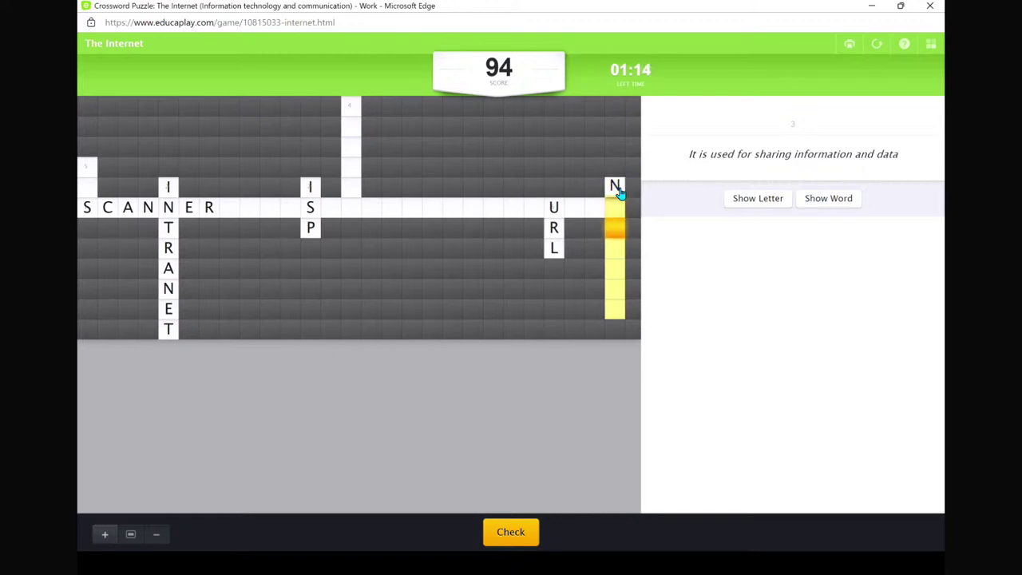
type("ETWORD")
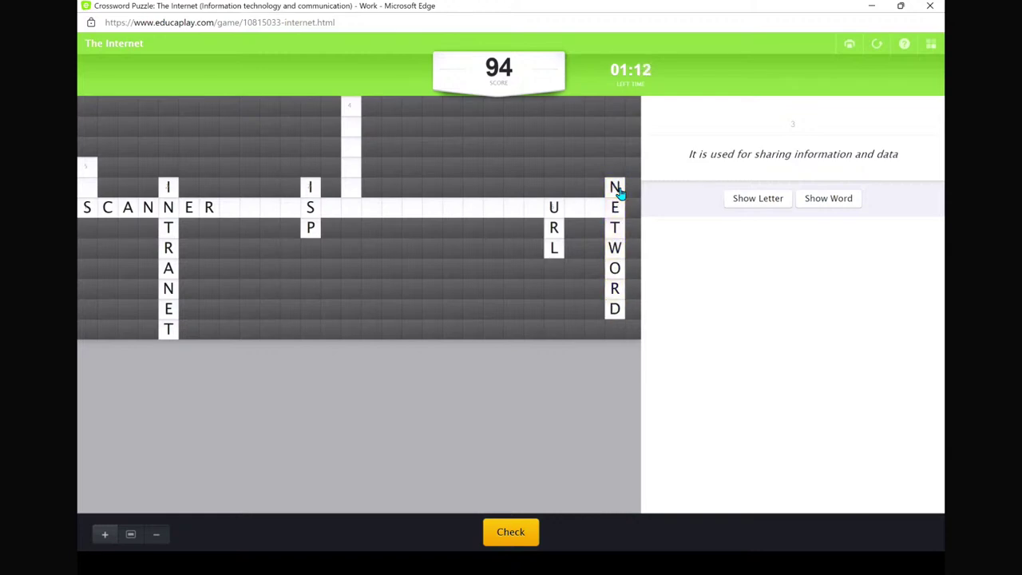
left_click(615, 310)
type("K")
scroll(392, 255, "up", 3)
scroll(392, 256, "down", 3)
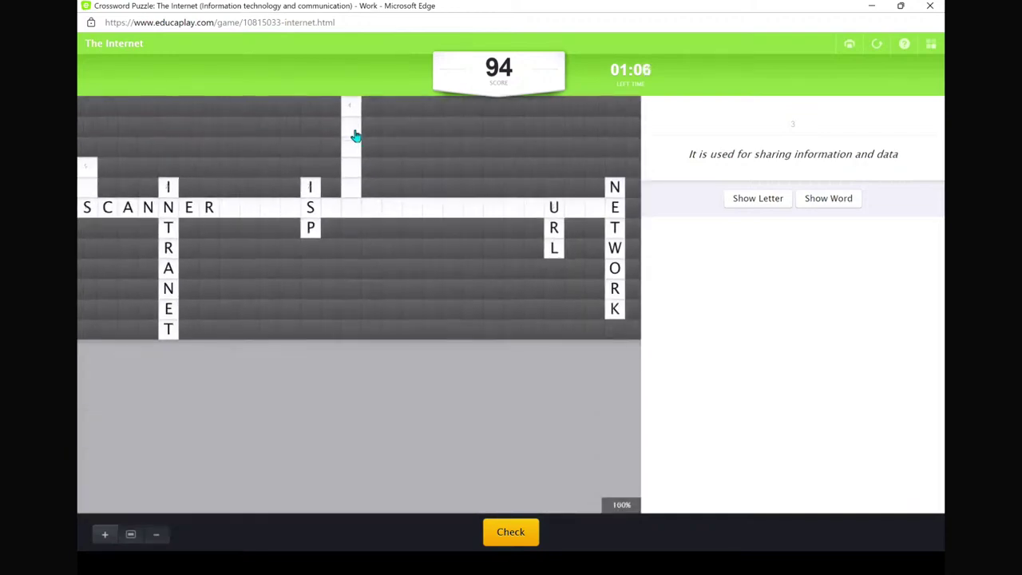
left_click(350, 106)
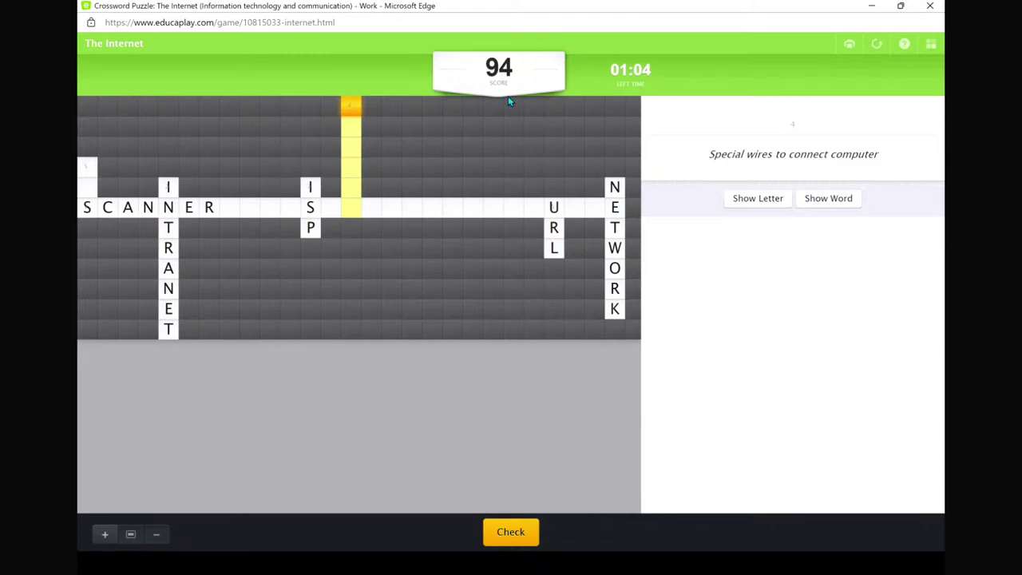
type("CABLES")
scroll(290, 137, "up", 1)
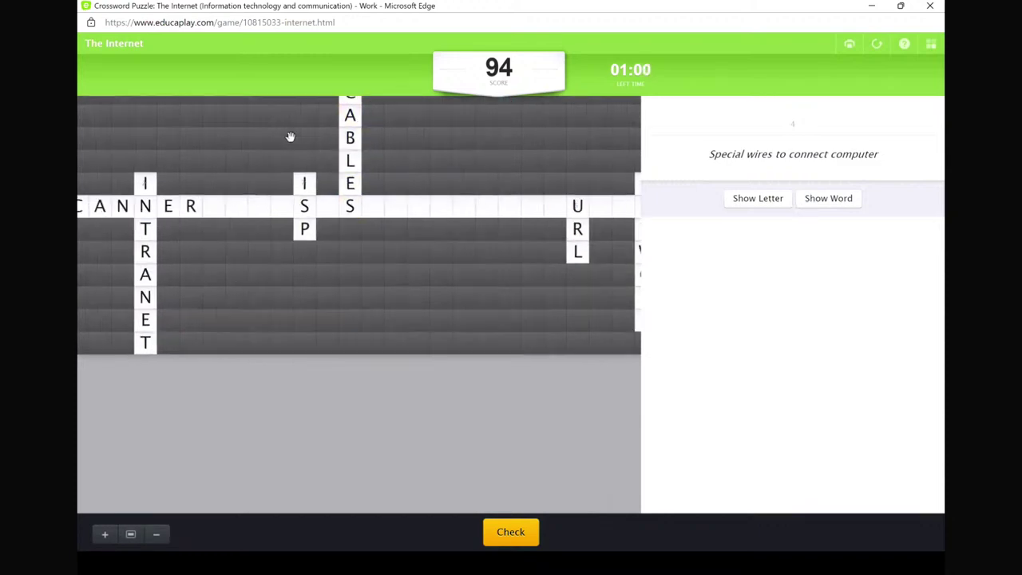
scroll(289, 138, "up", 3)
scroll(290, 137, "down", 4)
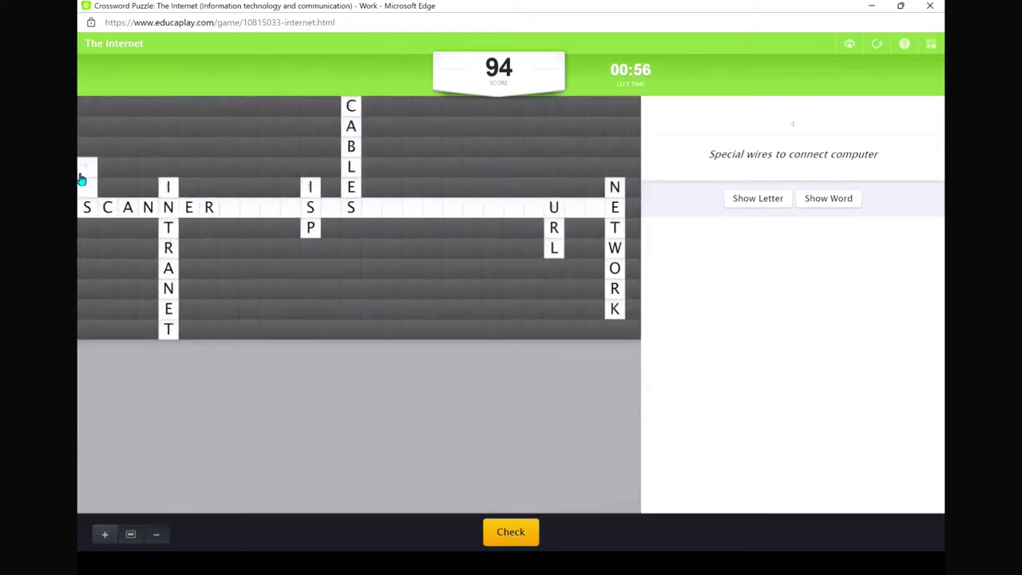
left_click(84, 170)
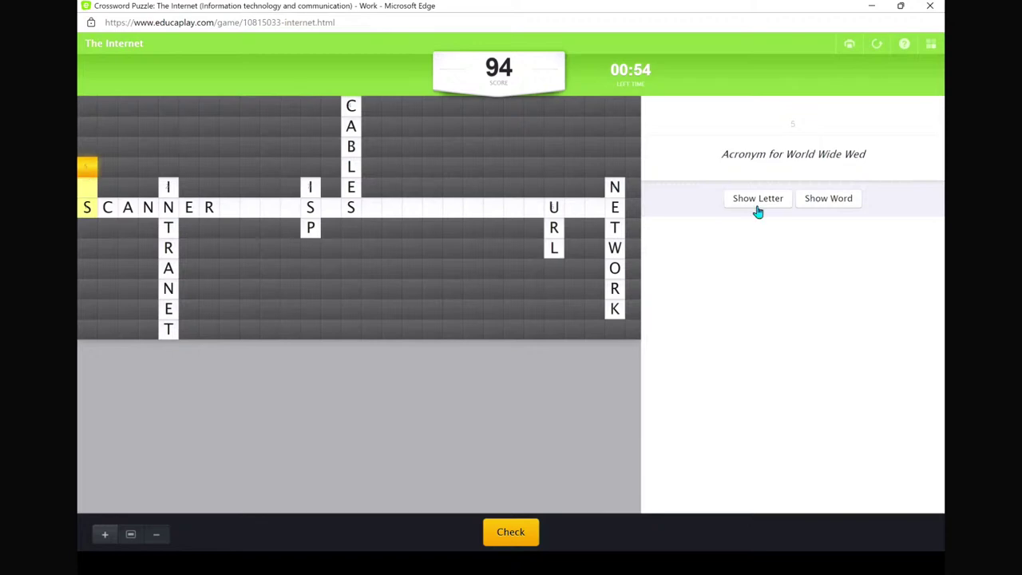
type("WWW")
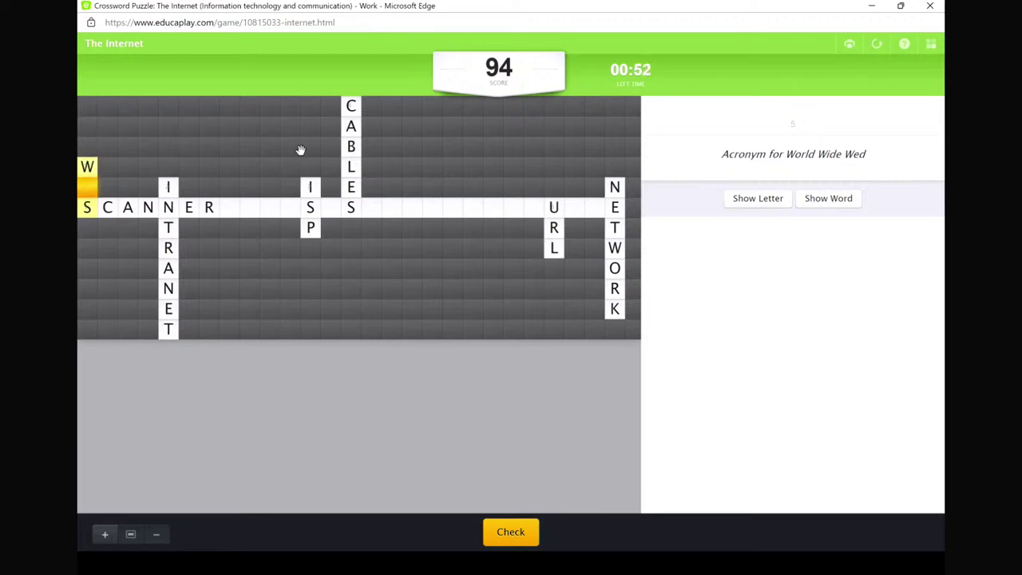
- Retype the long across scanner row as 'scnner' and check the answers
left_click(109, 209)
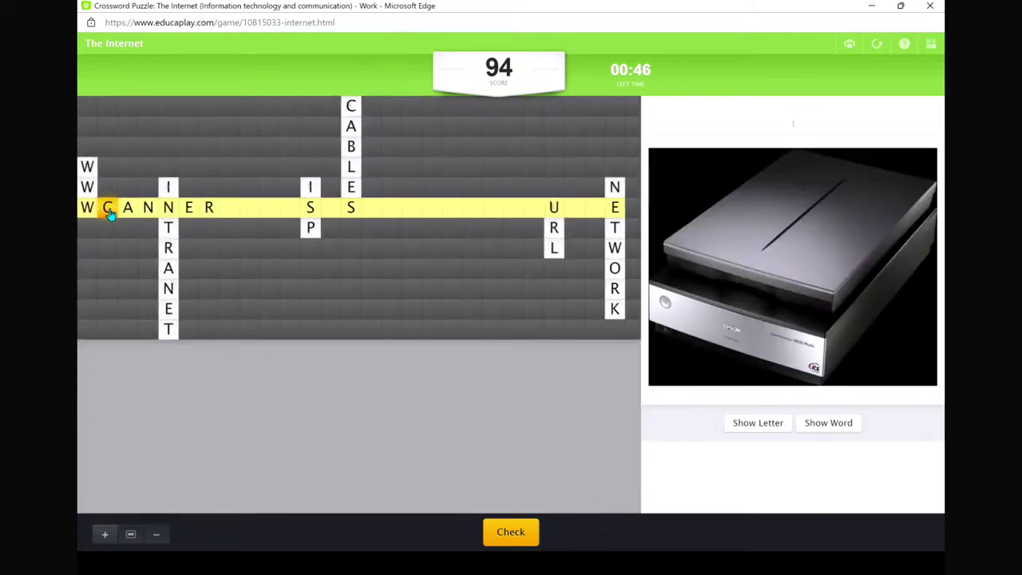
type("scnner")
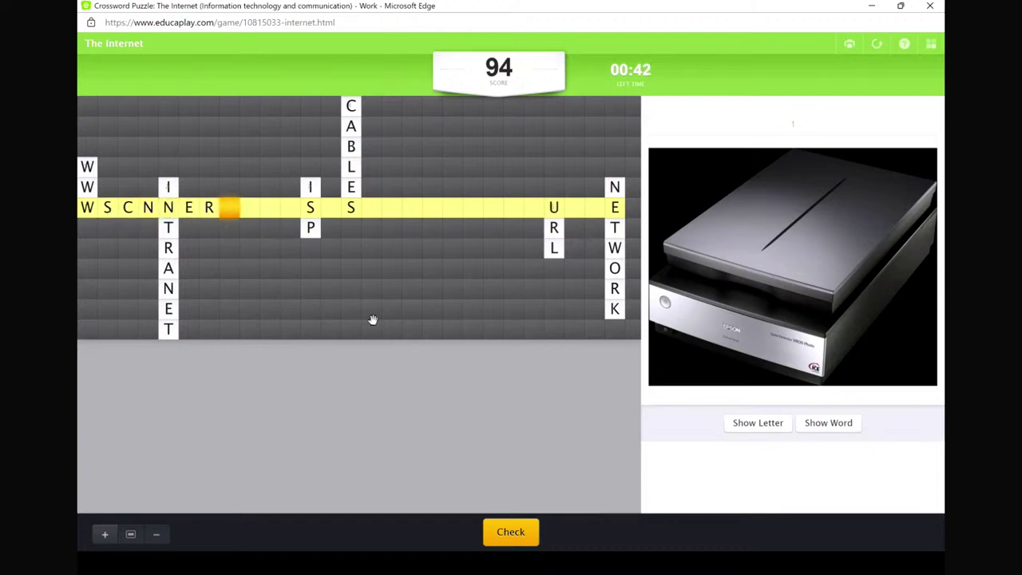
scroll(378, 335, "down", 2)
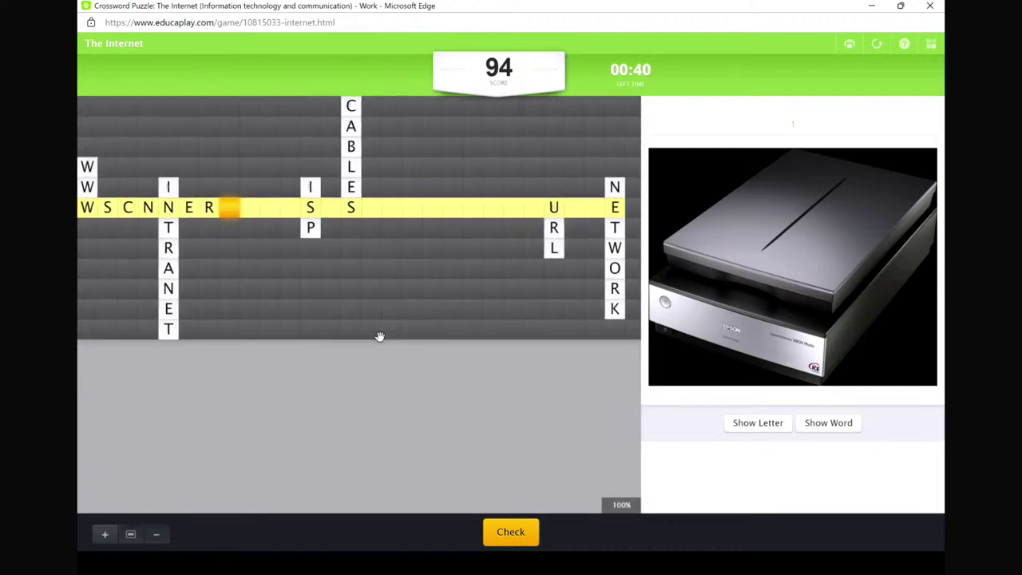
left_click(511, 533)
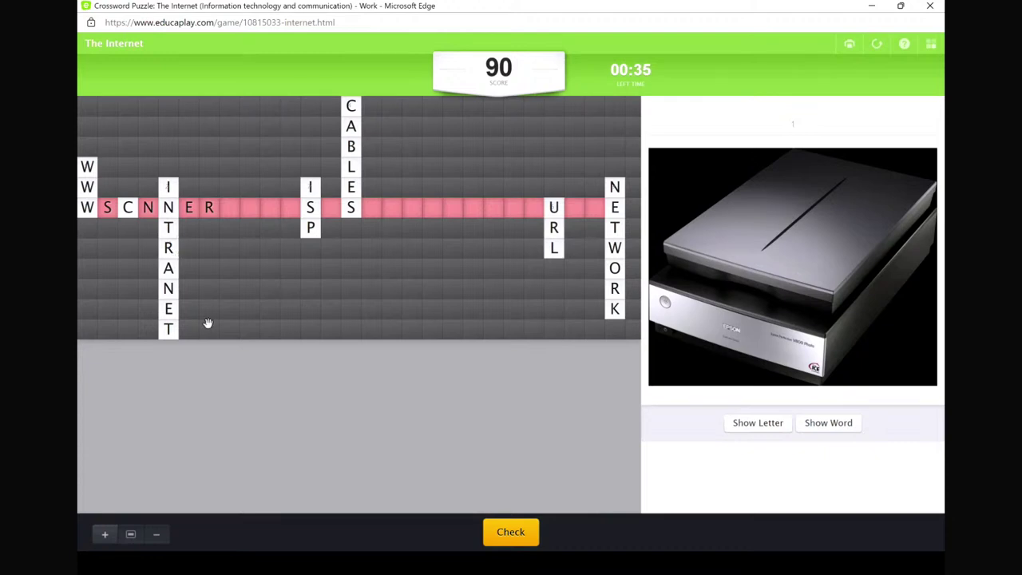
- Correct the across row to spell scanner and check it again
scroll(207, 322, "up", 1)
scroll(208, 322, "down", 1)
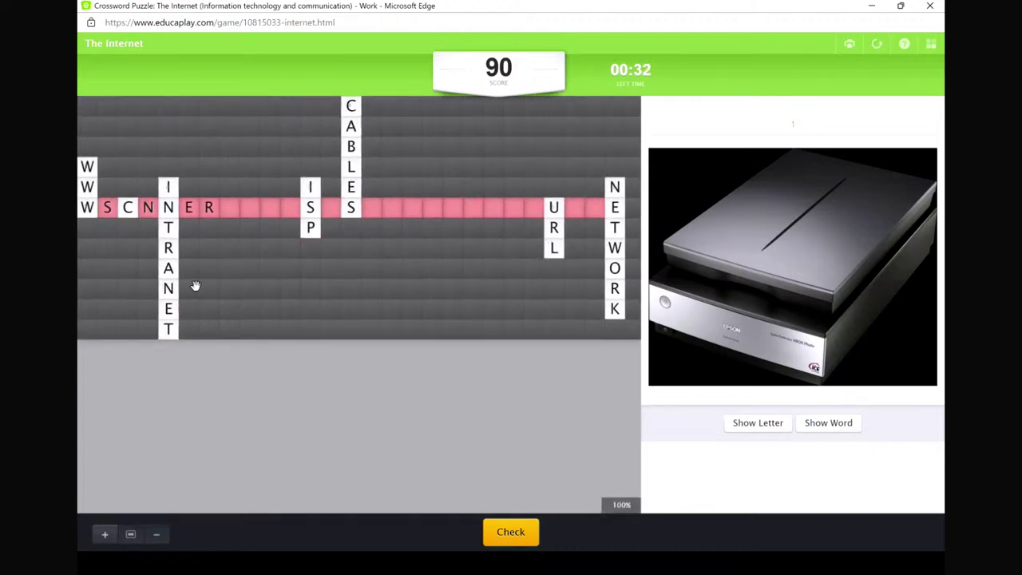
left_click(144, 221)
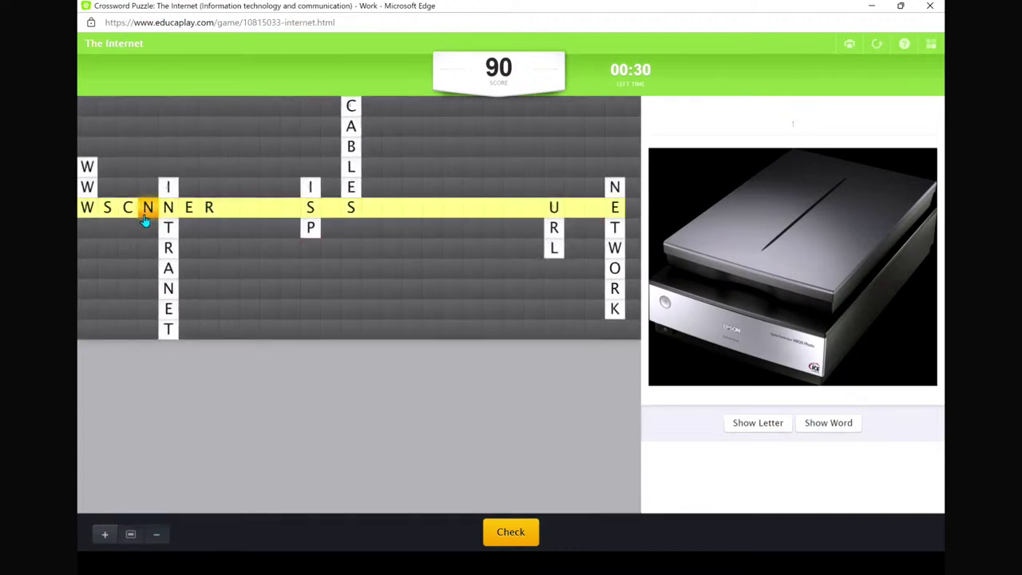
key("space")
left_click(144, 217)
type("a")
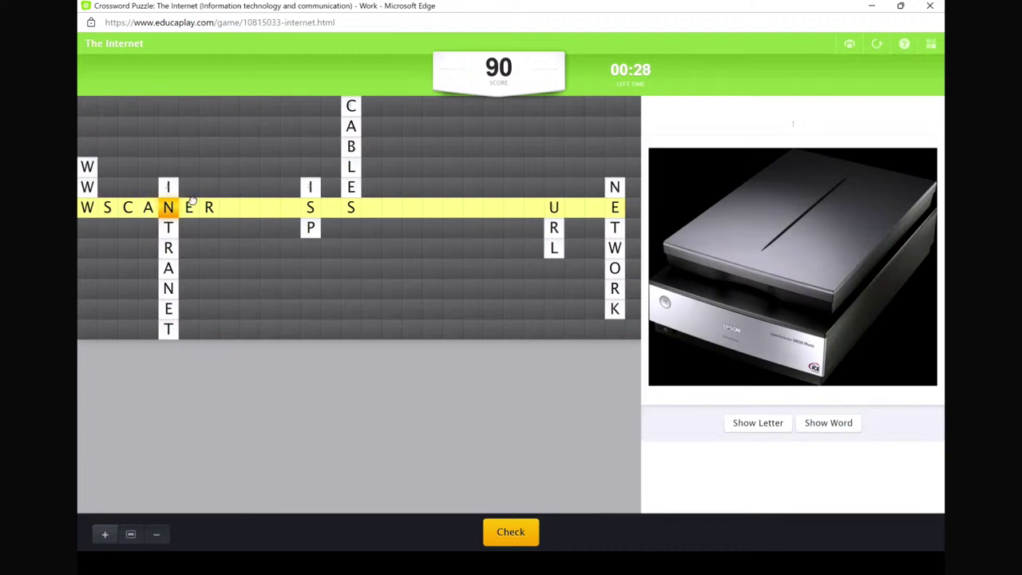
left_click(192, 206)
type("ner")
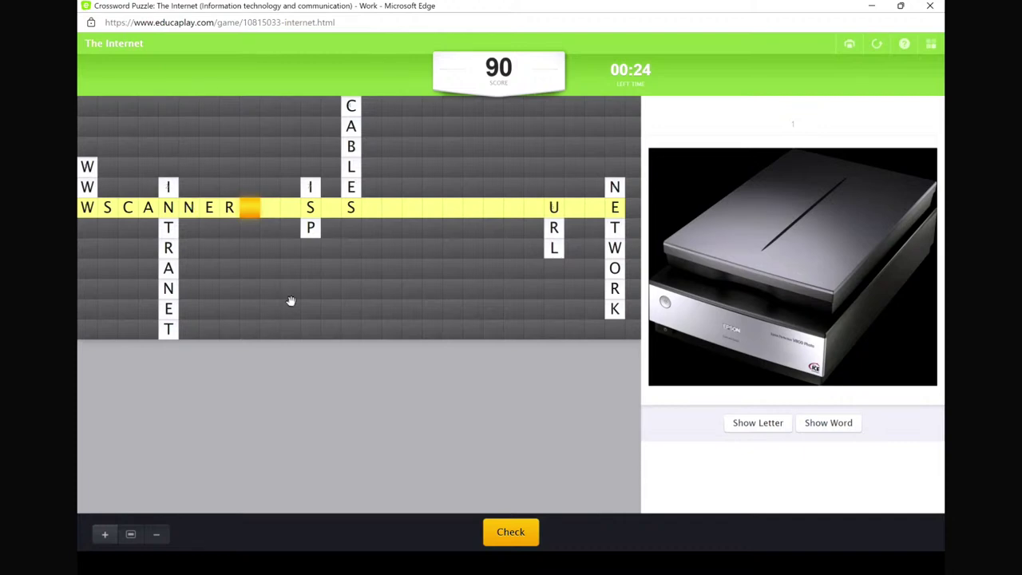
left_click(511, 536)
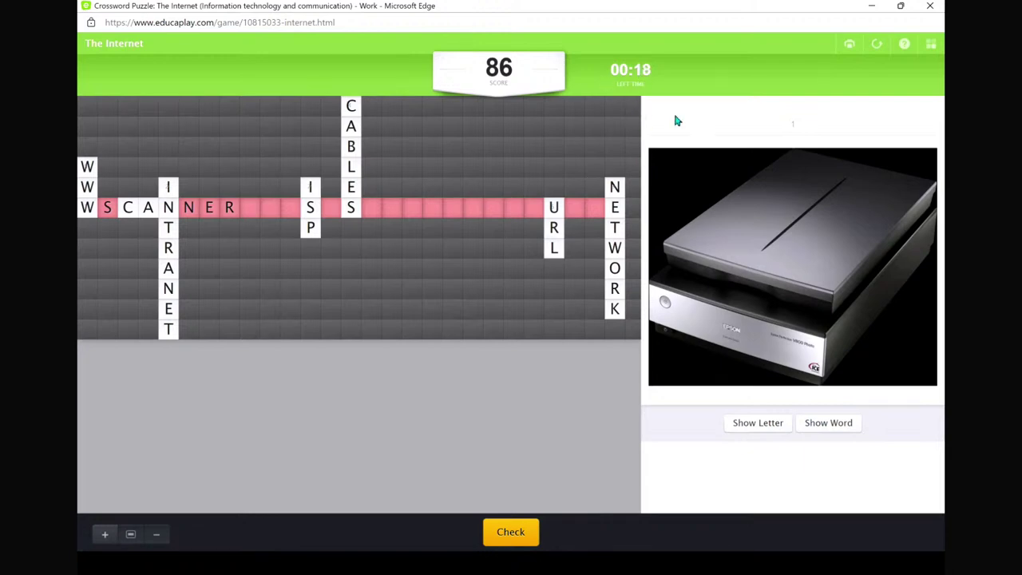
- Reveal a letter, then the whole answer WECANUSEITASASHAREDRESOURCE
scroll(588, 358, "down", 1)
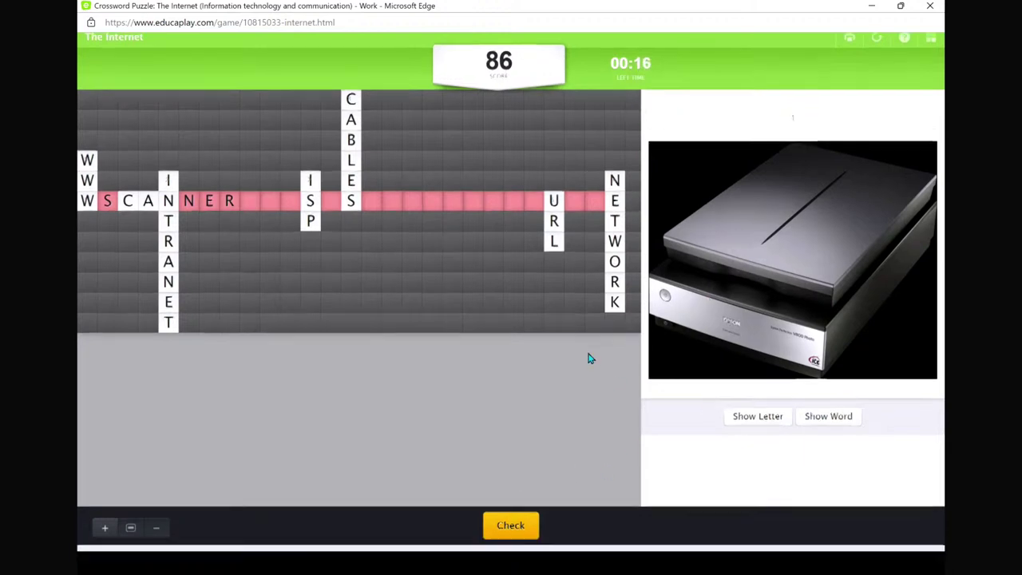
scroll(588, 358, "up", 1)
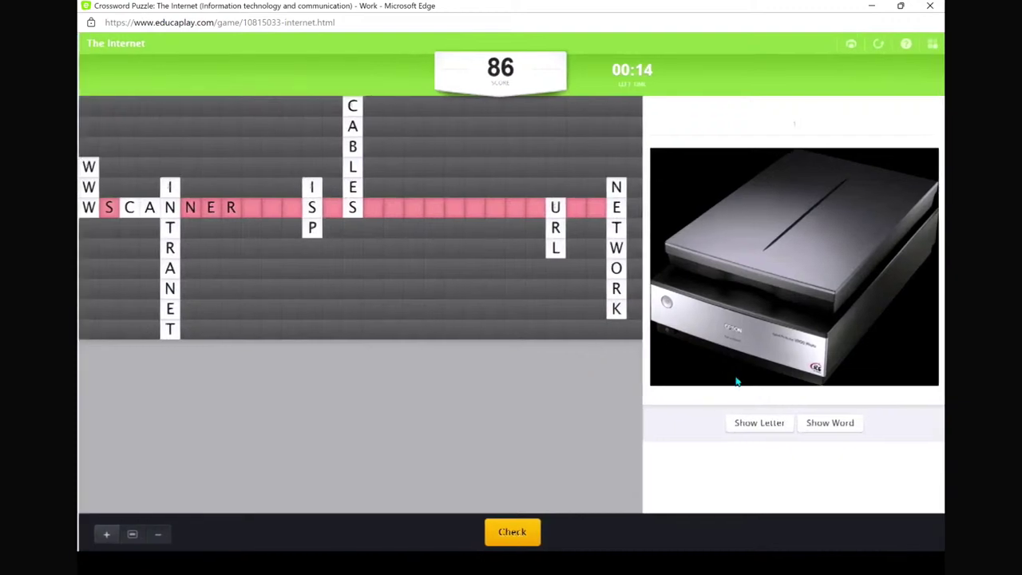
left_click(770, 425)
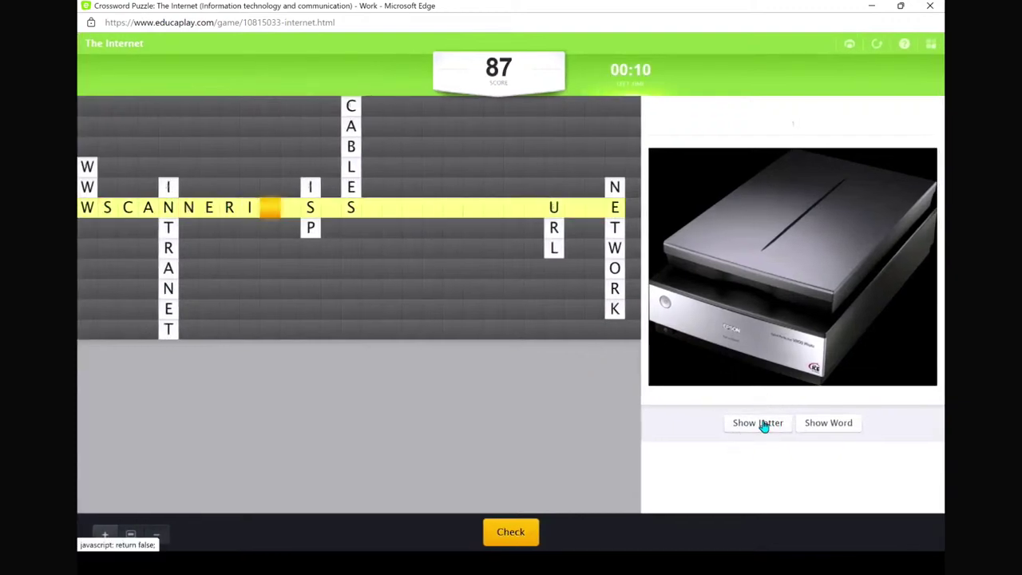
left_click(829, 425)
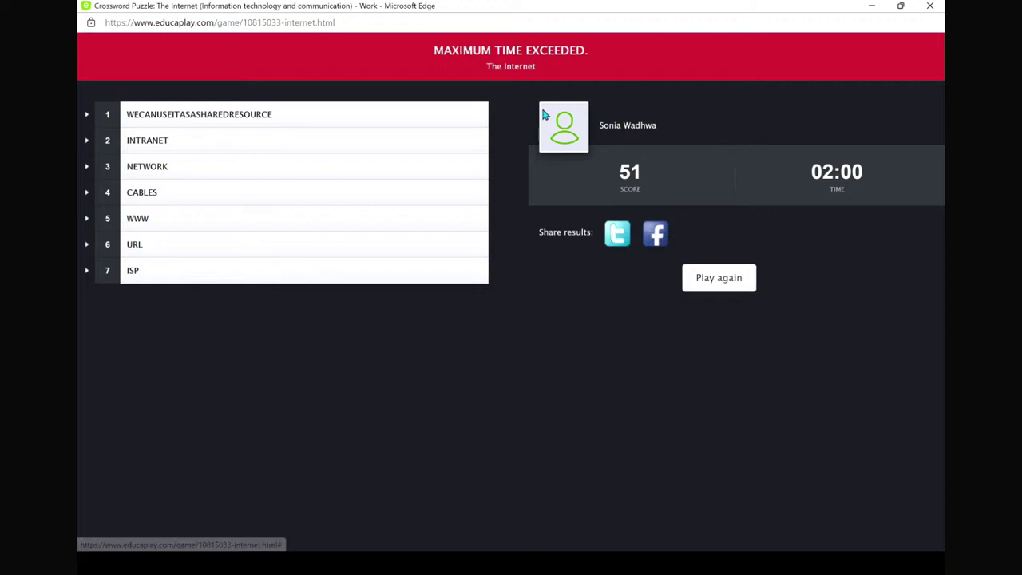
- Close the timed-out crossword game window to return to The Internet's Configure Crossword page
key("ctrl+w")
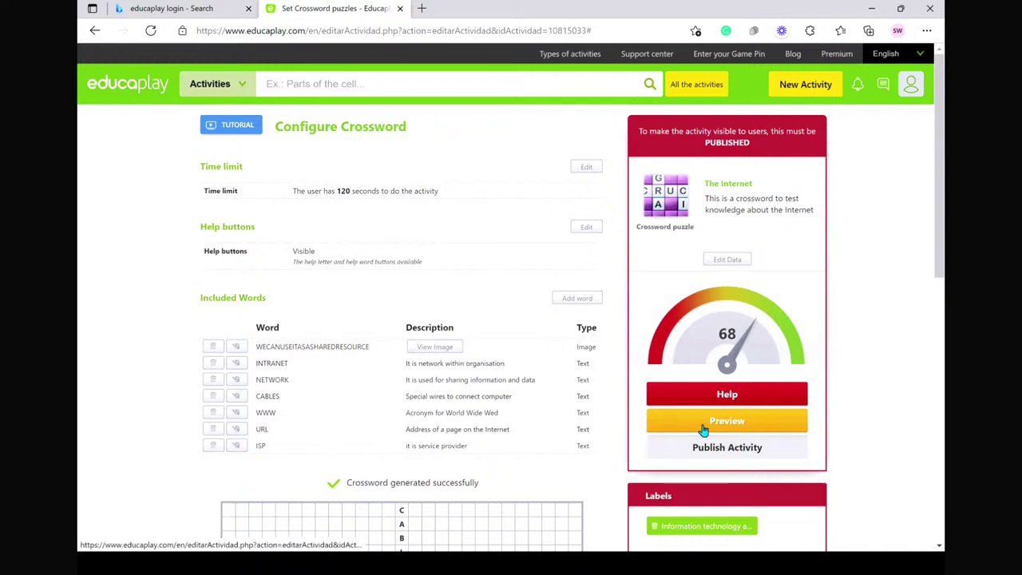
- Add the labels 'internet' and 'intranet' to The Internet crossword
scroll(733, 330, "down", 1)
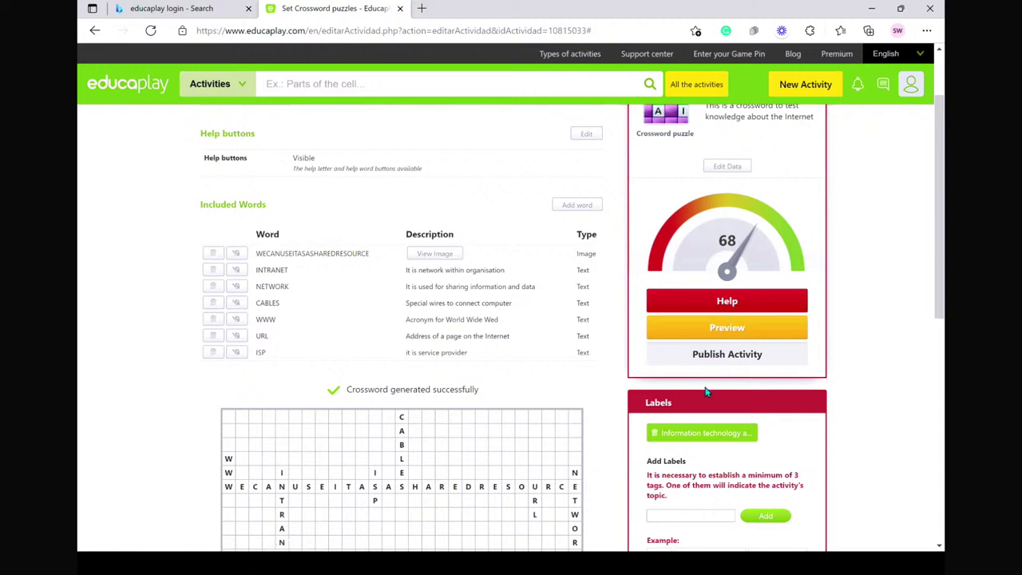
scroll(706, 392, "down", 1)
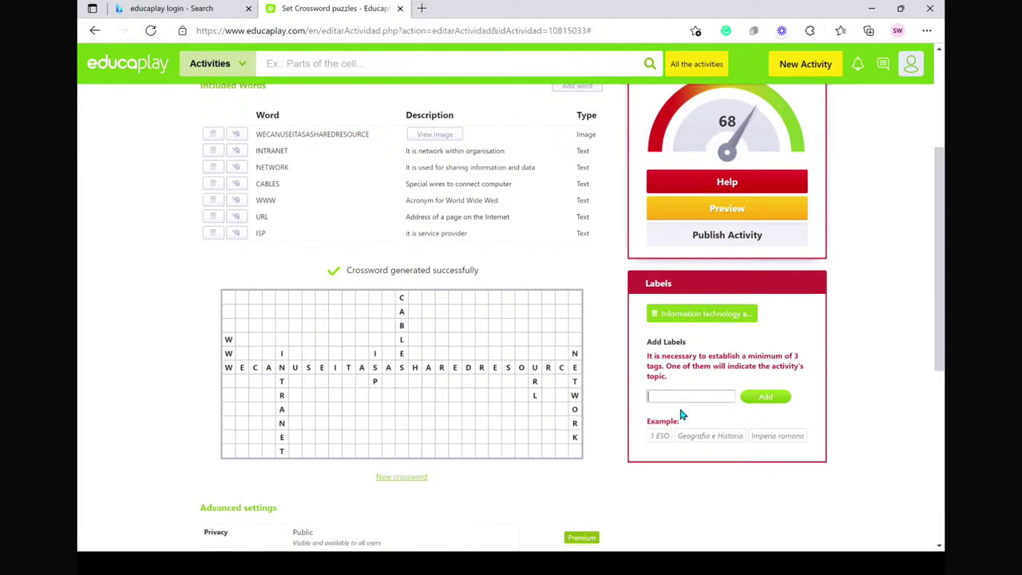
type("internet")
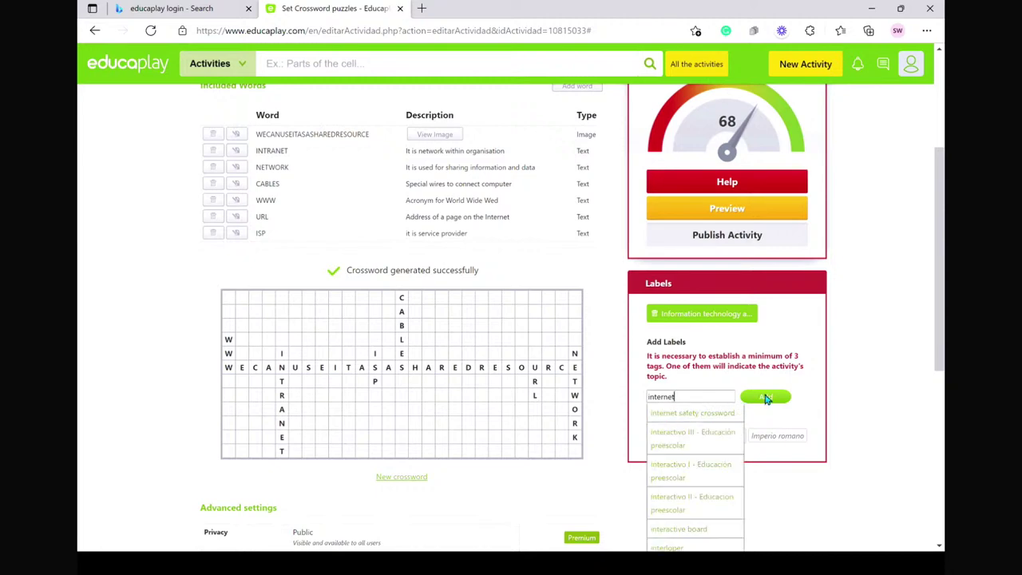
left_click(764, 397)
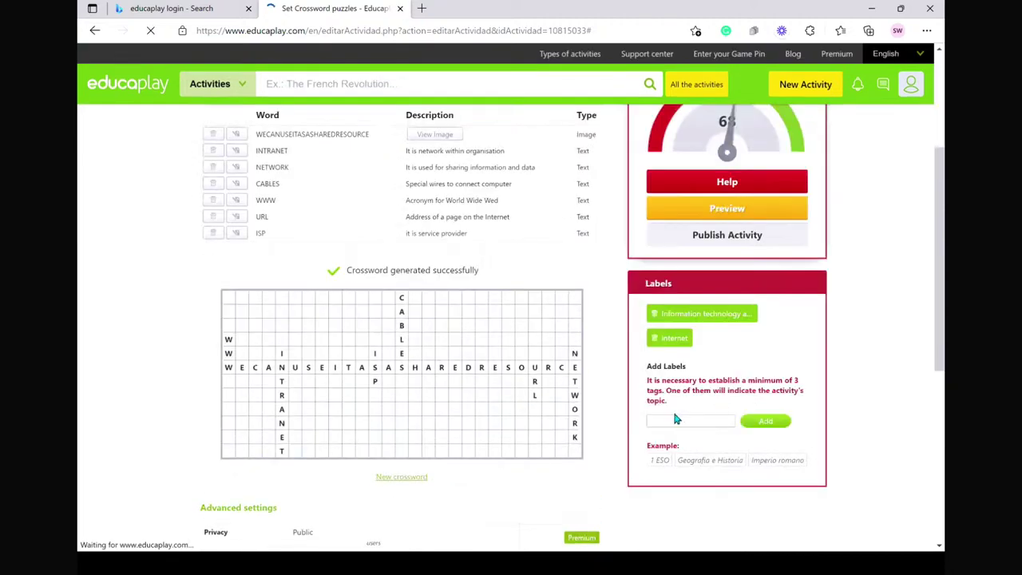
left_click(665, 418)
type("intranet")
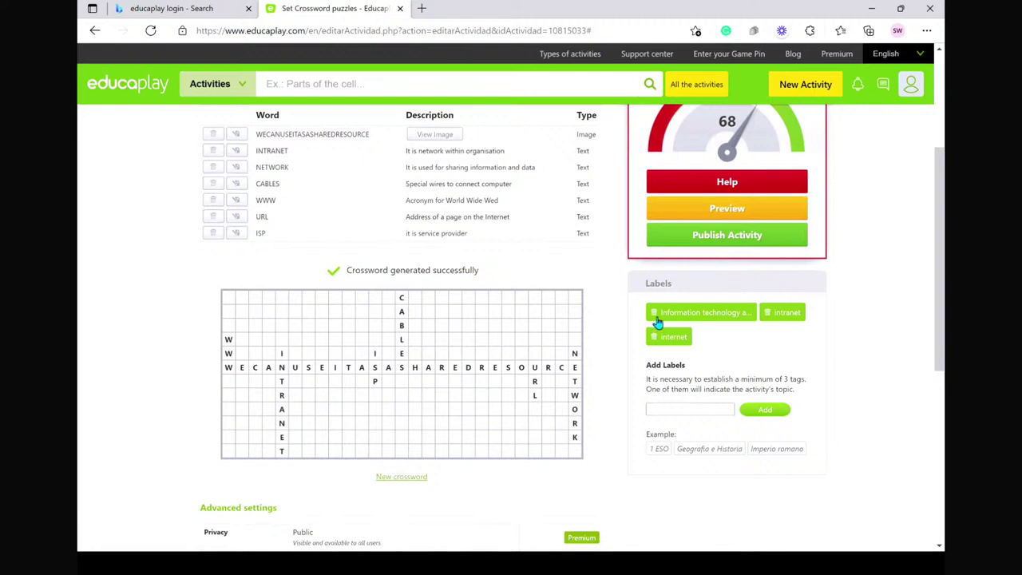
- Publish The Internet crossword and find it under Published in My activities
left_click(736, 242)
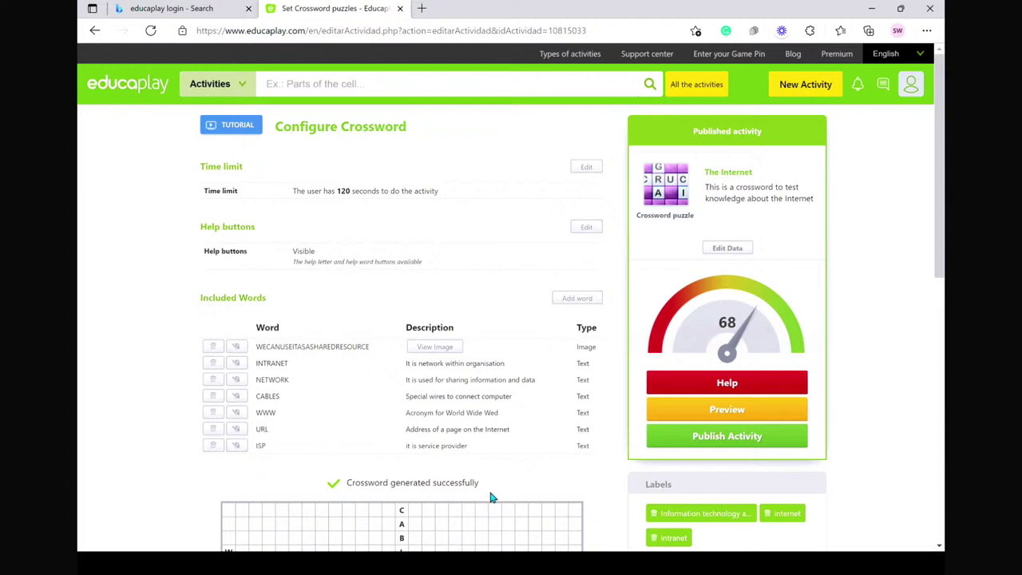
scroll(490, 495, "down", 1)
scroll(490, 495, "up", 1)
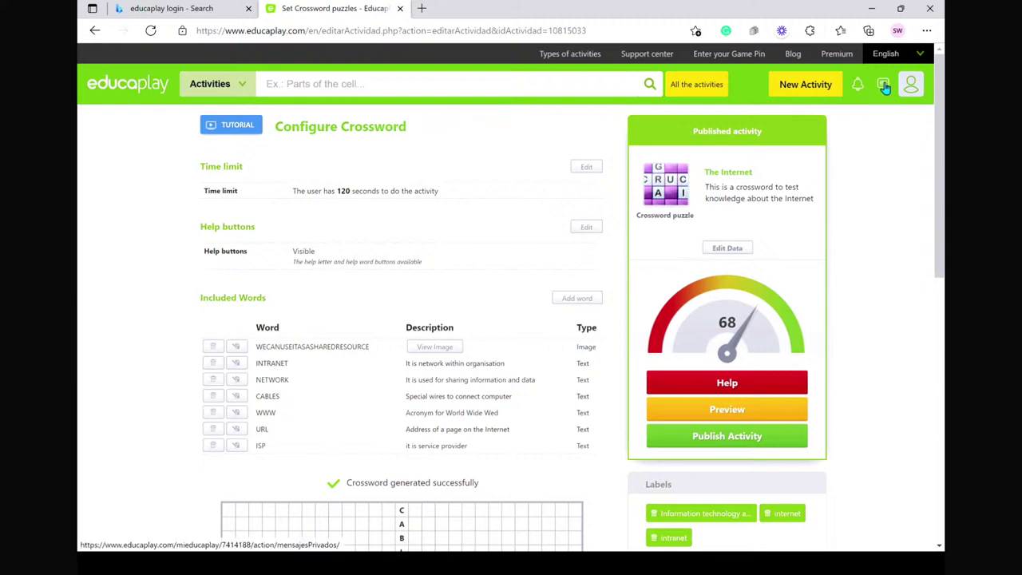
left_click(910, 84)
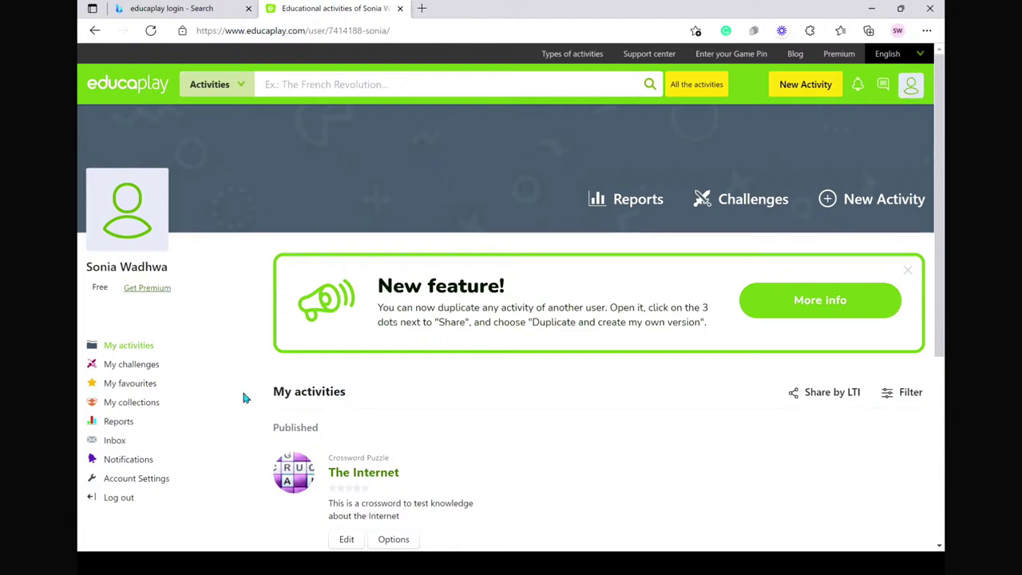
scroll(433, 445, "down", 2)
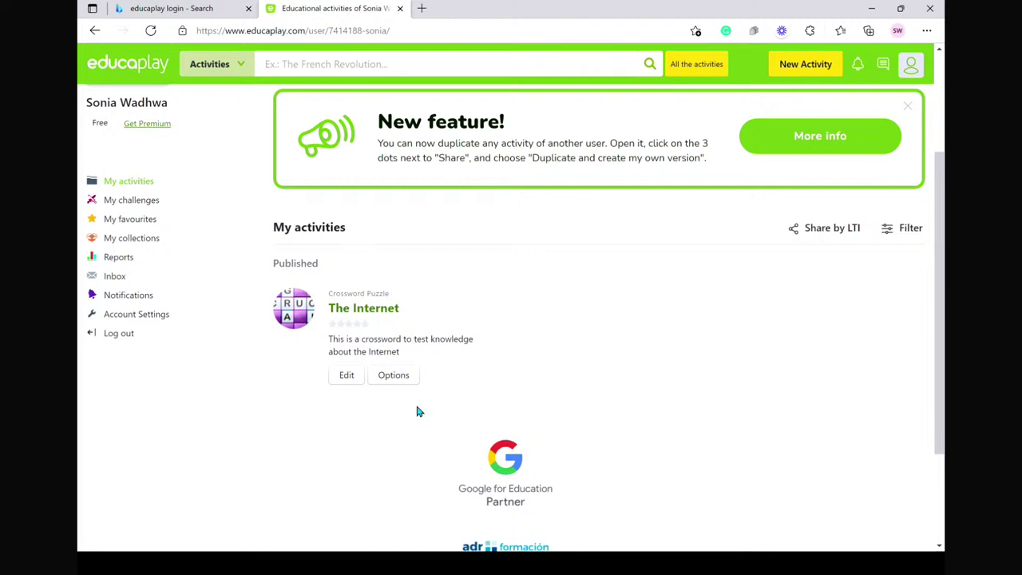
- Choose Publish to Microsoft Teams from The Internet's Options menu
left_click(399, 378)
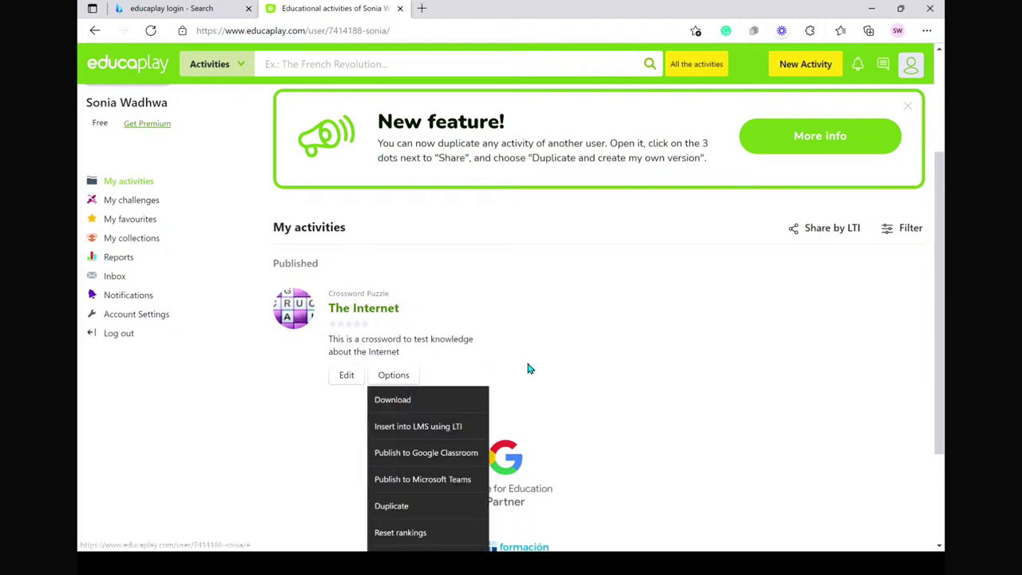
scroll(525, 360, "down", 2)
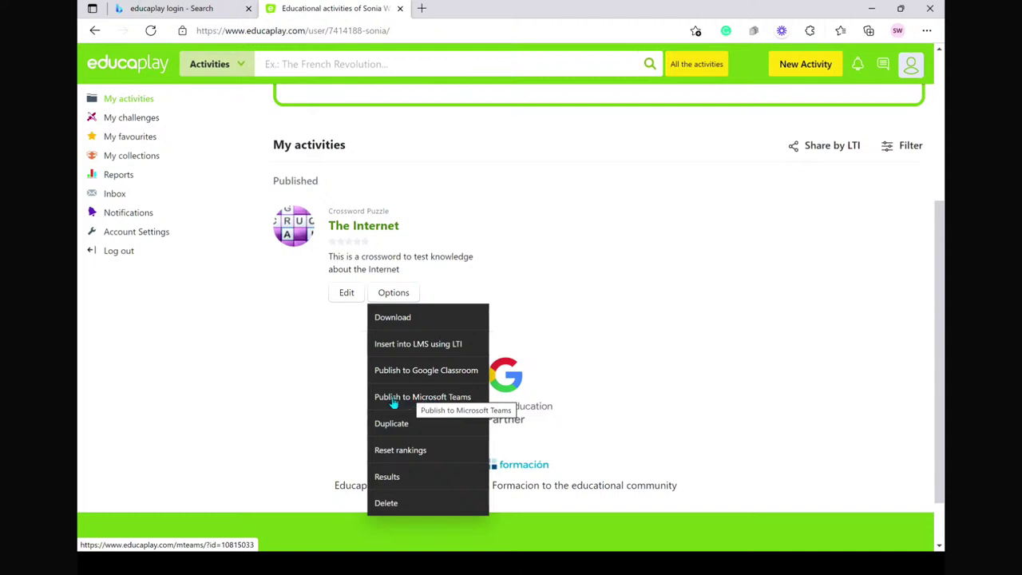
left_click(393, 397)
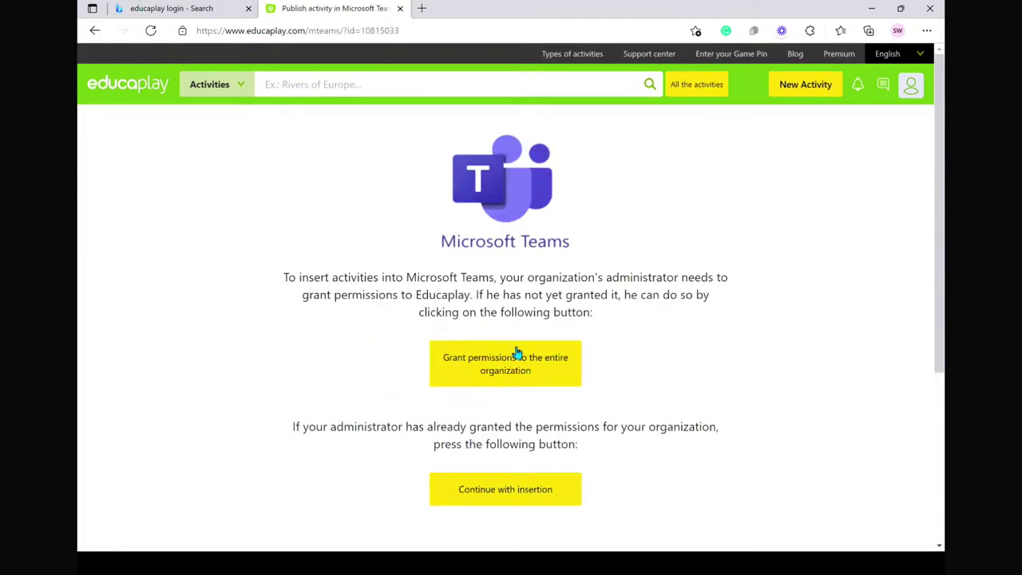
- Grant Educaplay organisation-wide Teams permissions using the school account
left_click(477, 362)
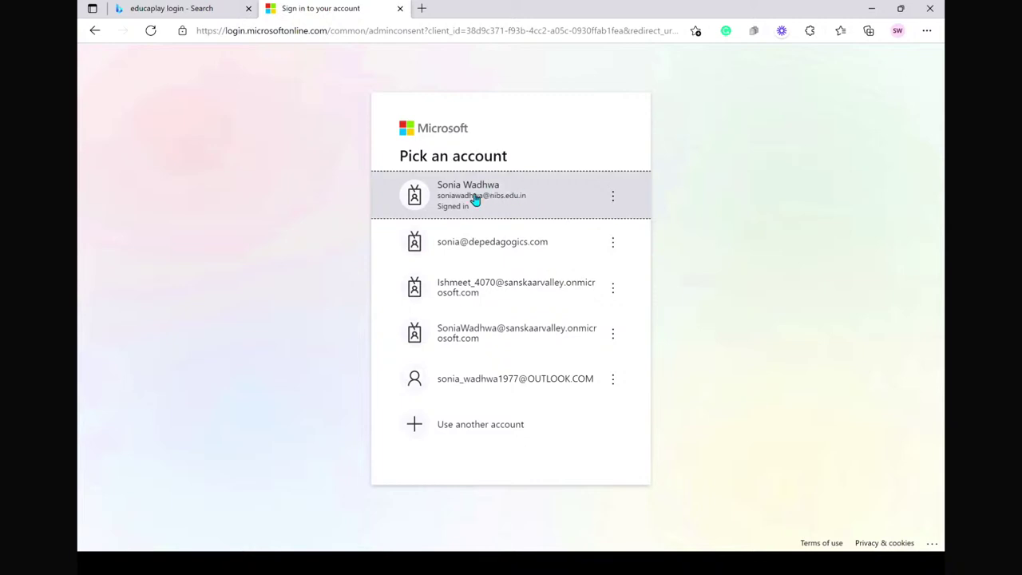
left_click(475, 199)
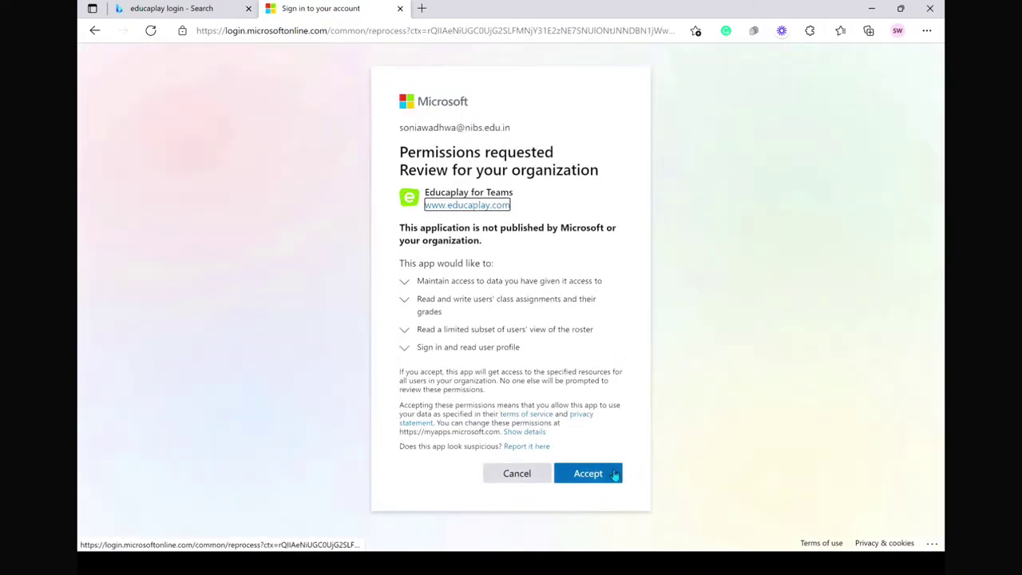
left_click(591, 473)
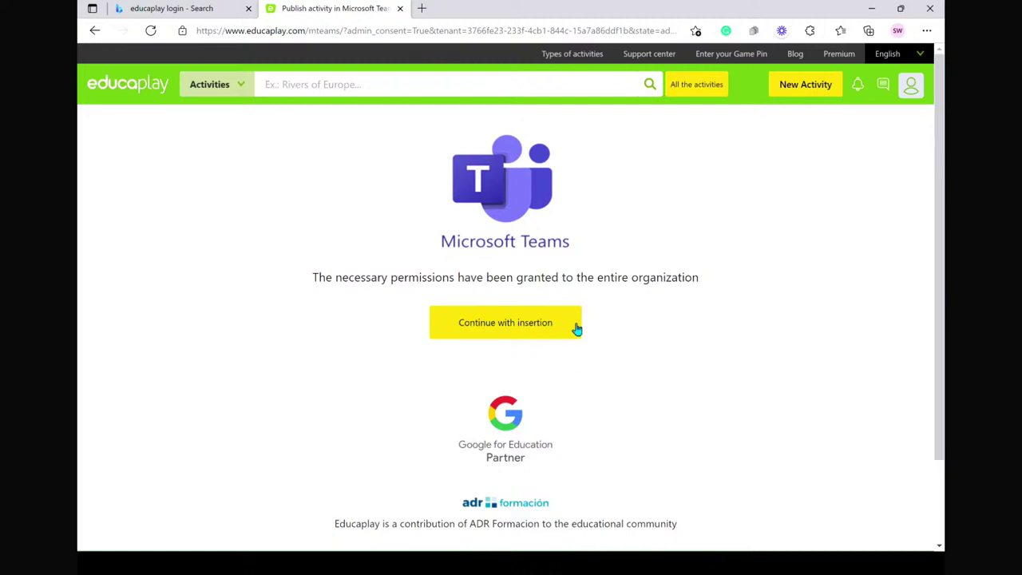
- Publish The Internet crossword as a new assignment in the Team Incognito course
left_click(529, 326)
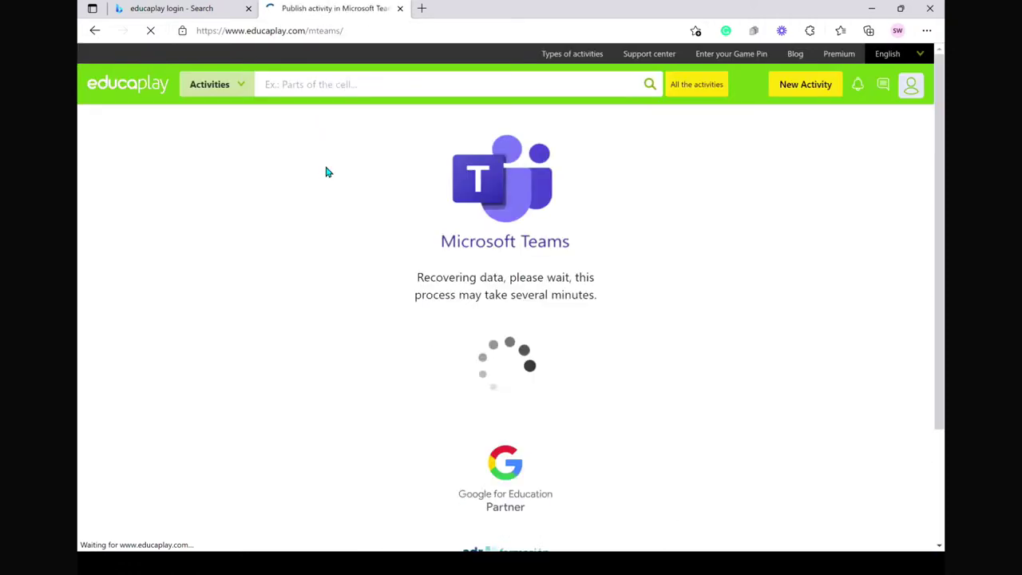
scroll(497, 481, "down", 2)
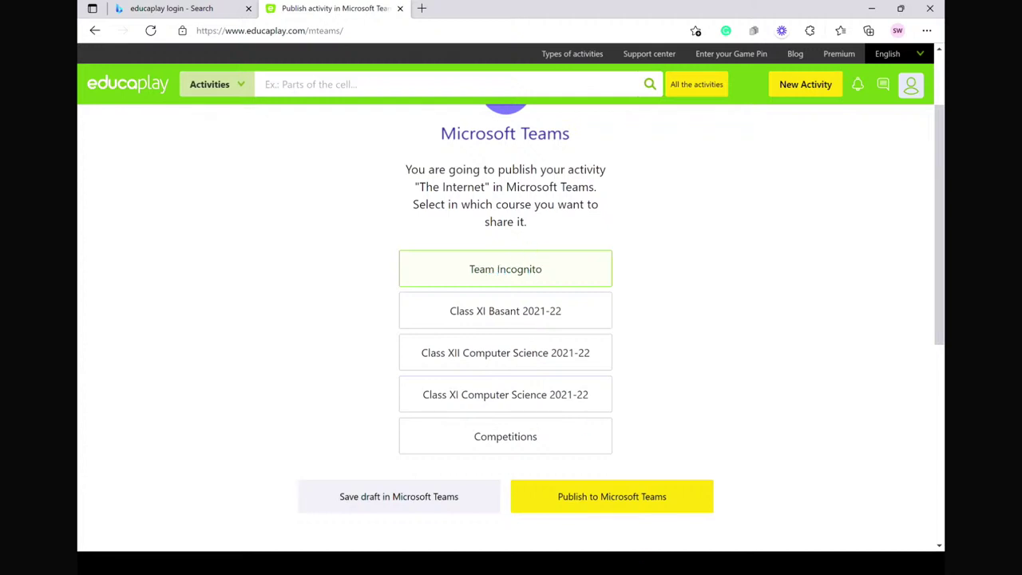
left_click(616, 504)
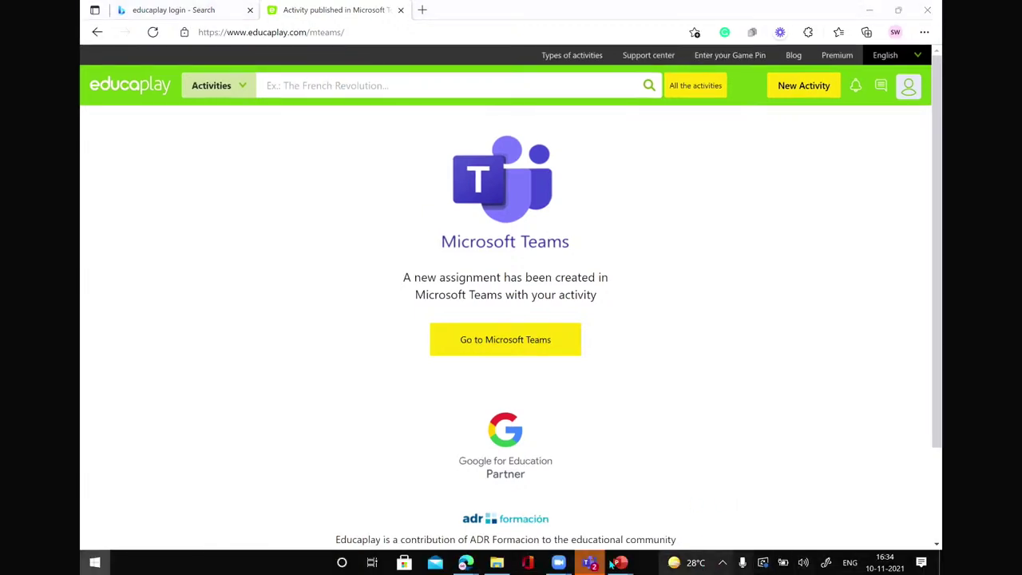
key("super")
- In Teams, open Team Incognito's General channel and locate The Internet assignment post
left_click(589, 562)
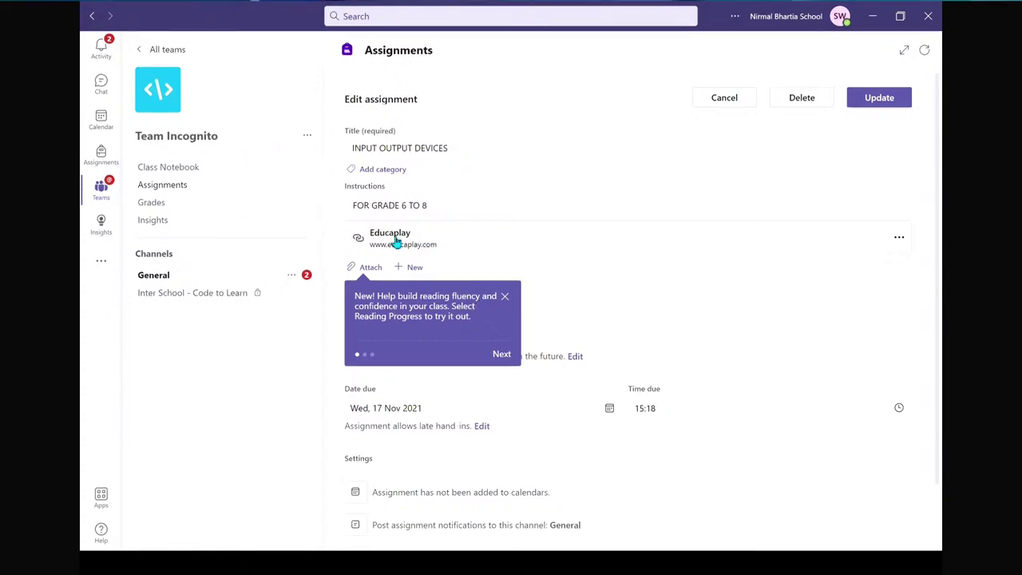
left_click(304, 286)
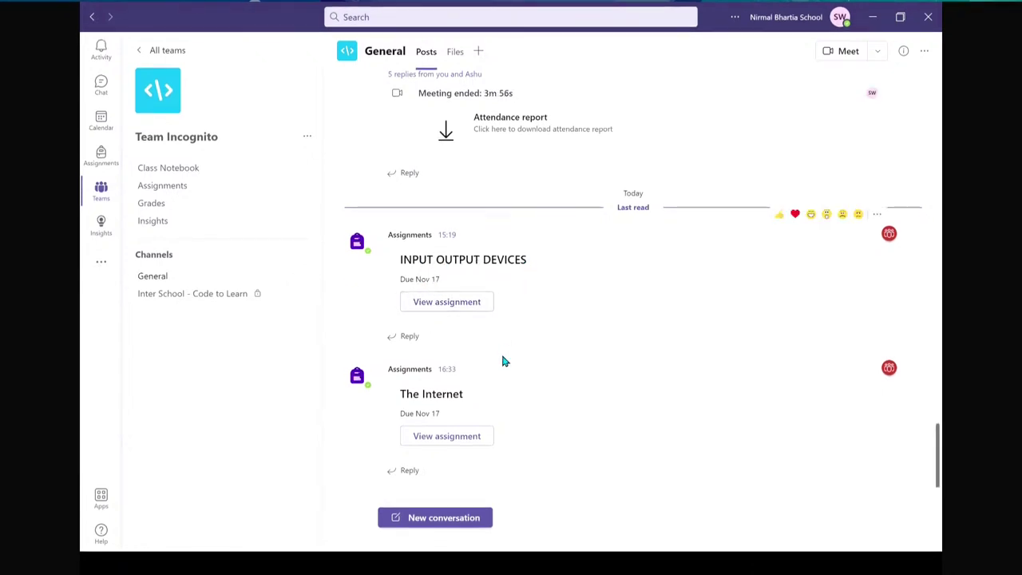
left_click_drag(499, 263, 420, 442)
triple_click(412, 407)
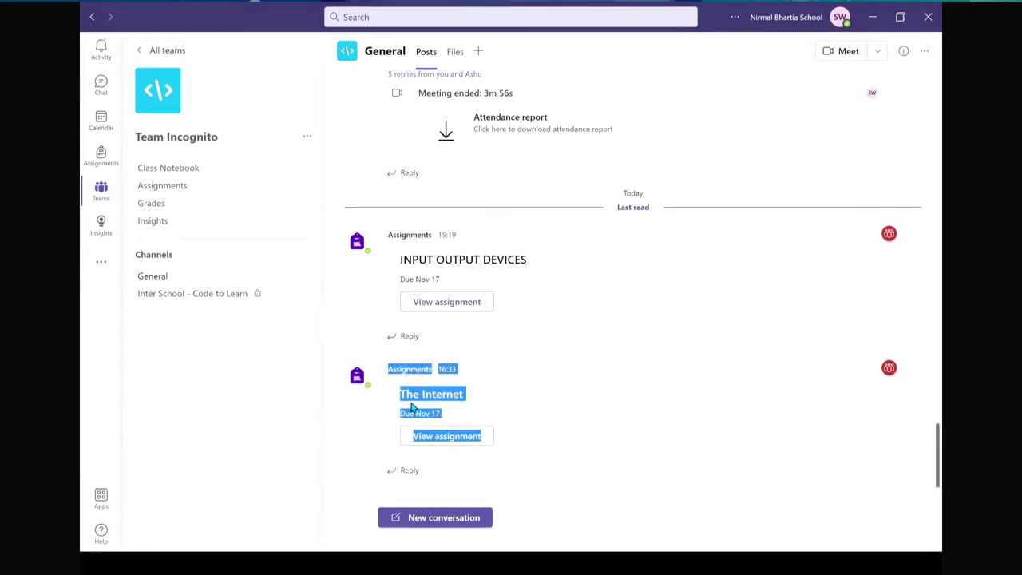
left_click(470, 430)
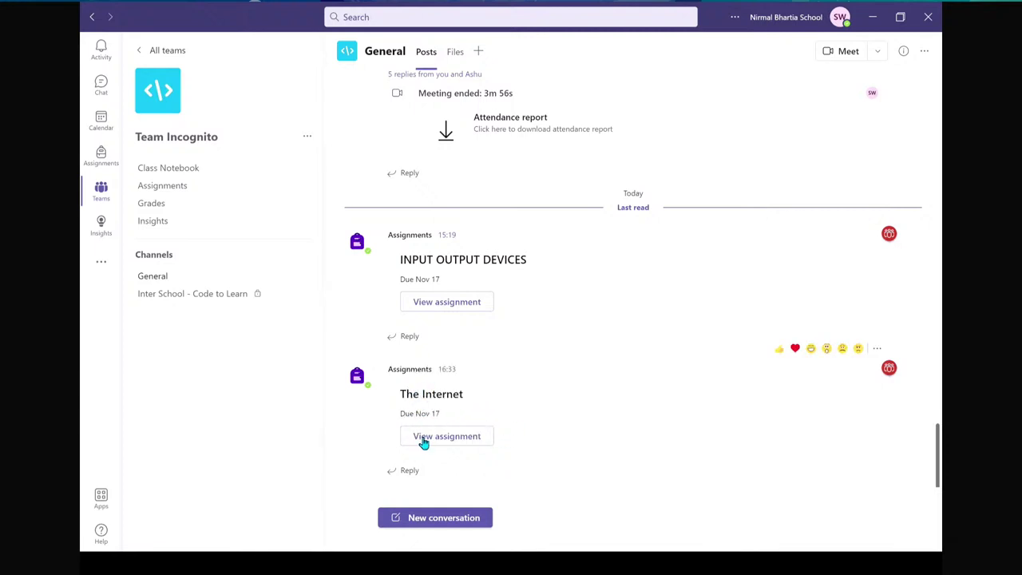
- Open The Internet assignment to review its due date and student hand-in statuses
left_click(437, 438)
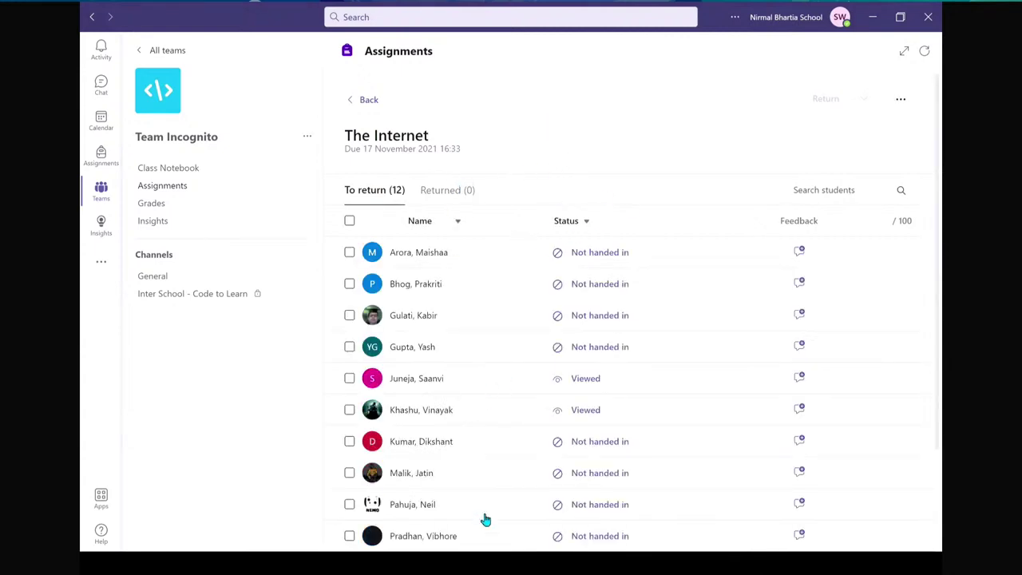
scroll(481, 518, "down", 3)
scroll(475, 499, "up", 3)
scroll(475, 389, "down", 1)
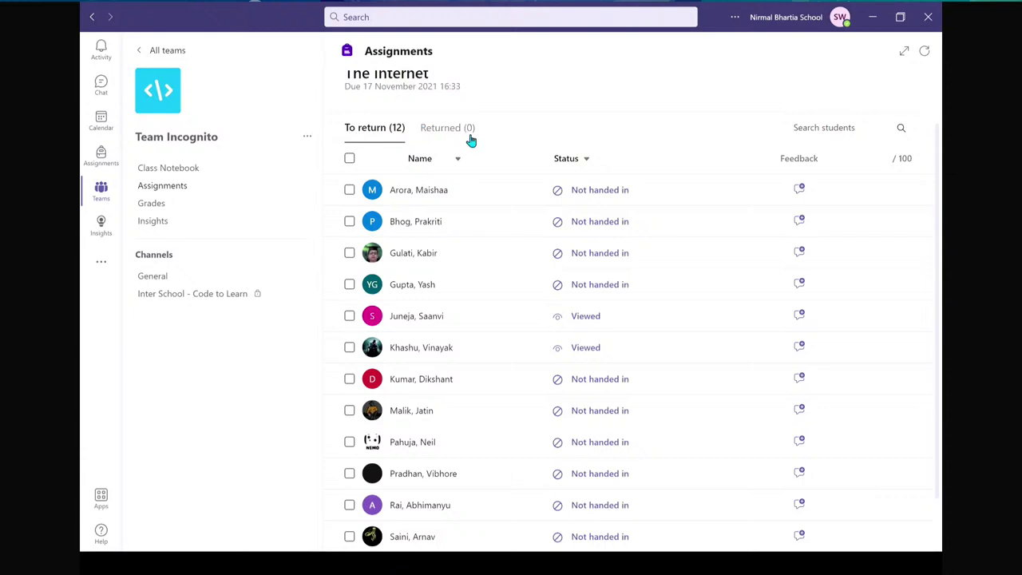
scroll(471, 141, "up", 1)
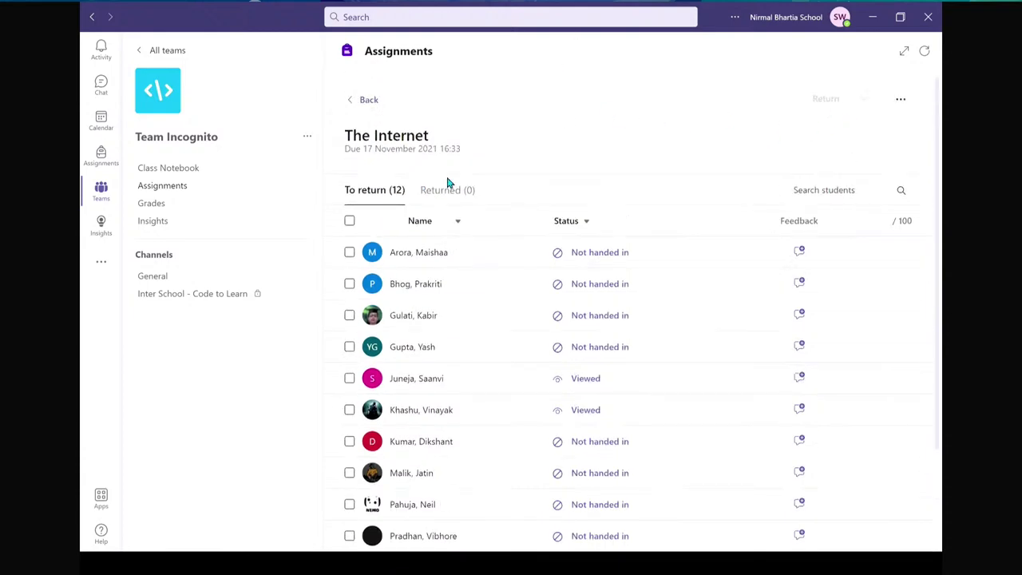
key("alt+Tab")
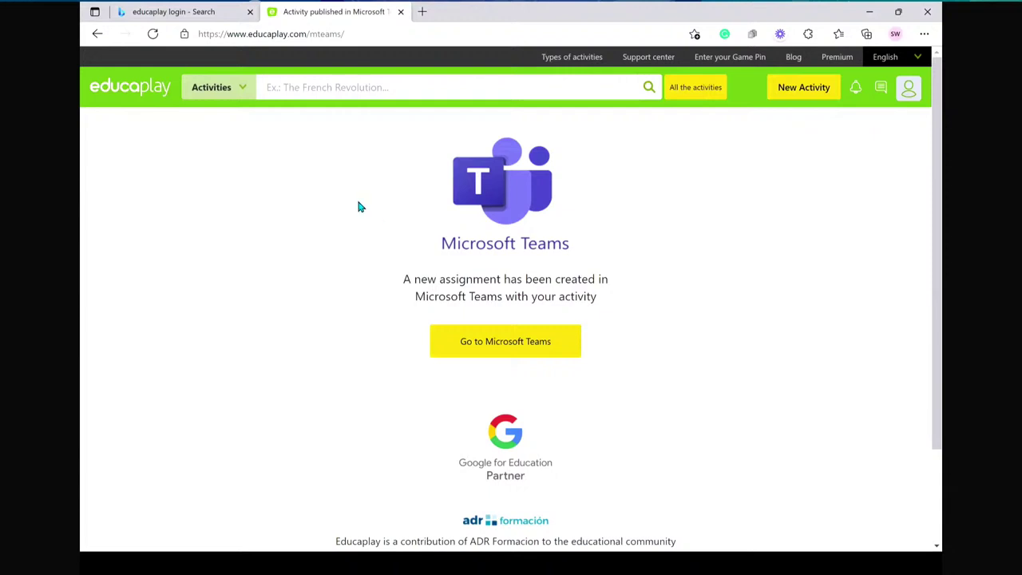
- Bring the separate Crossword Puzzle results window forward and close it
key("alt+Tab")
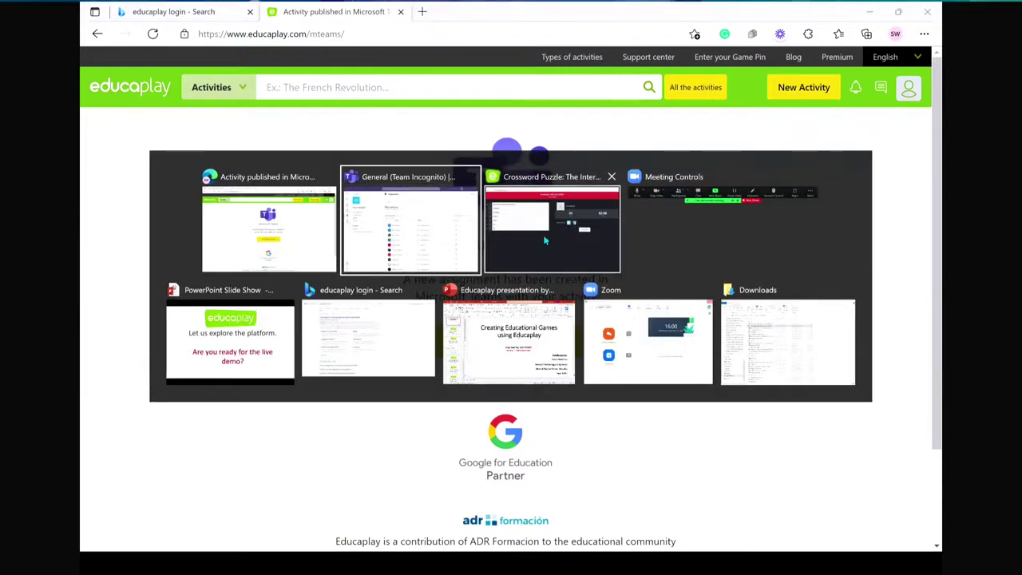
left_click(543, 234)
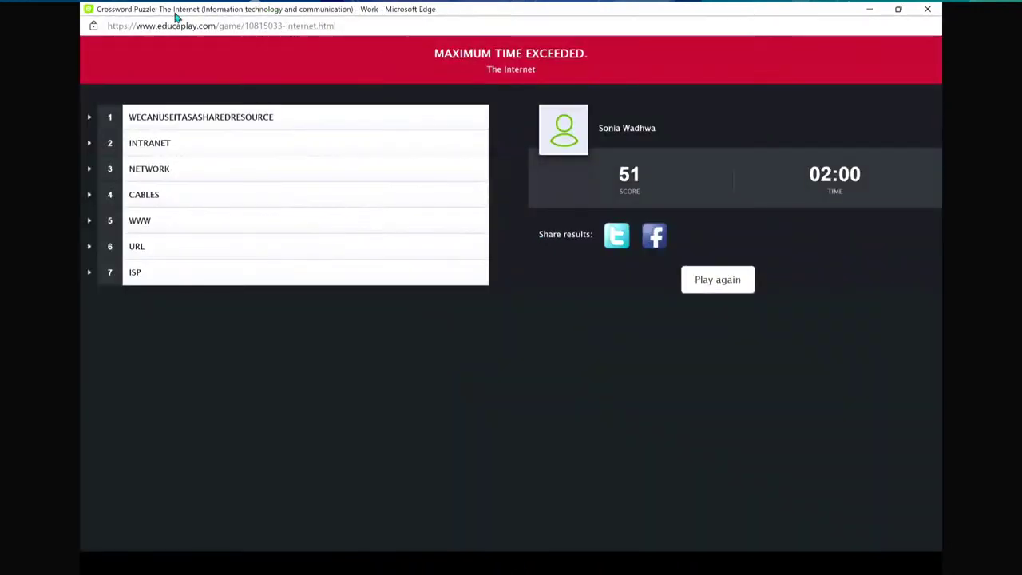
key("alt+Tab")
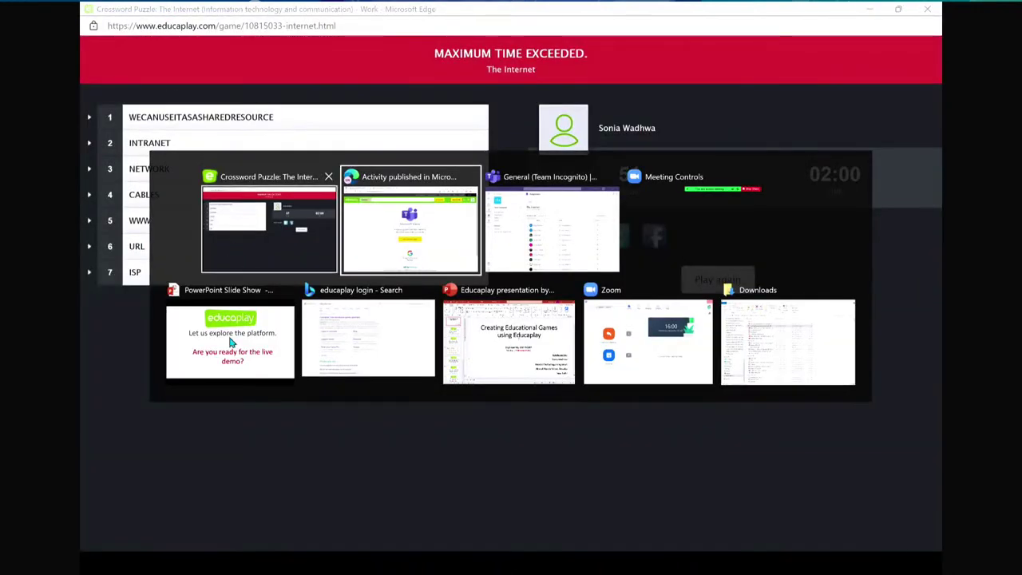
left_click(285, 204)
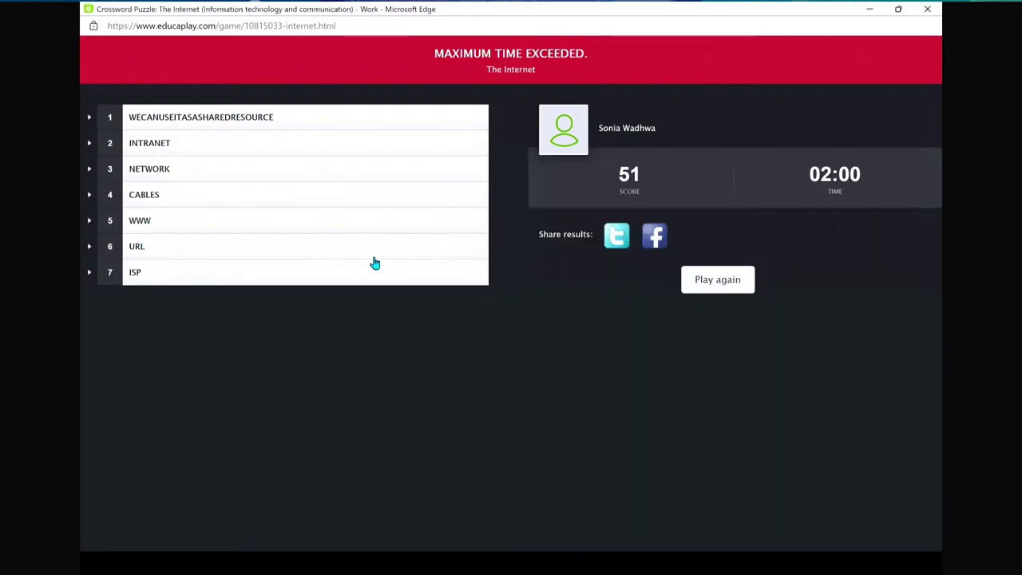
scroll(290, 310, "up", 2)
left_click(926, 9)
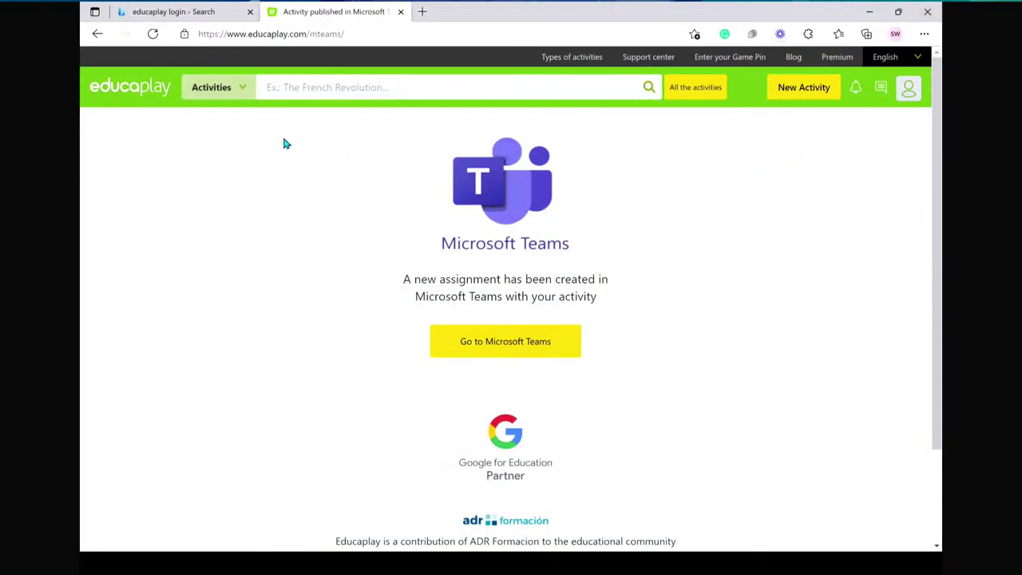
scroll(284, 143, "up", 2)
- Go back and reload the page, confirming the form resubmission
left_click(96, 35)
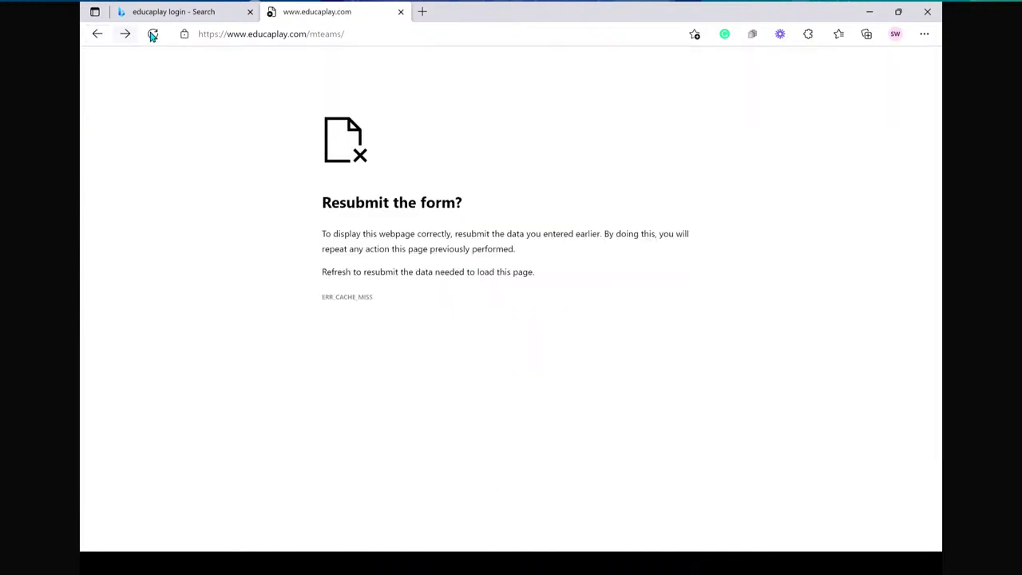
left_click(153, 34)
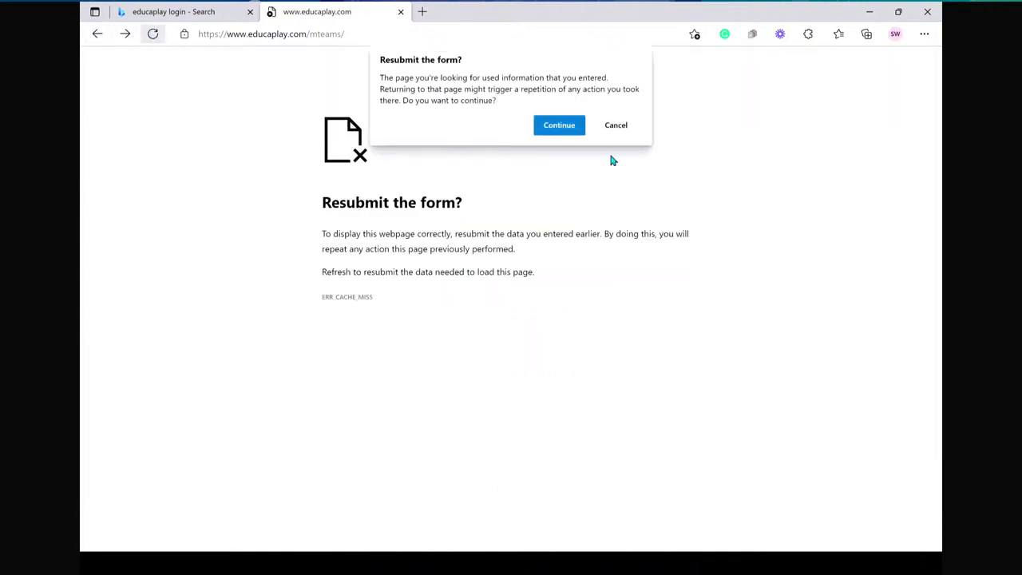
left_click(570, 133)
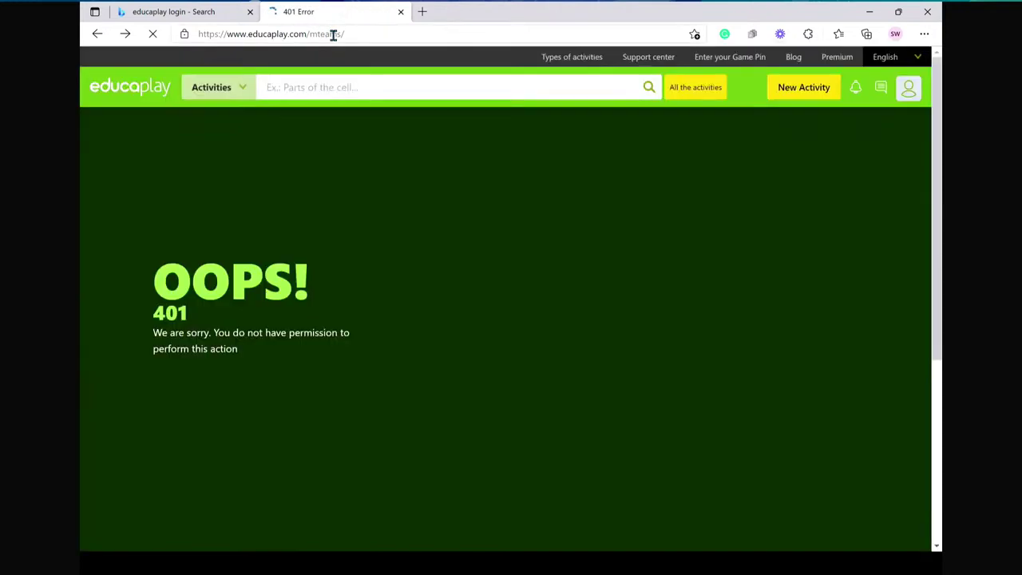
- Trim the web address to the educaplay.com home page and load it
left_click(230, 35)
left_click(361, 34)
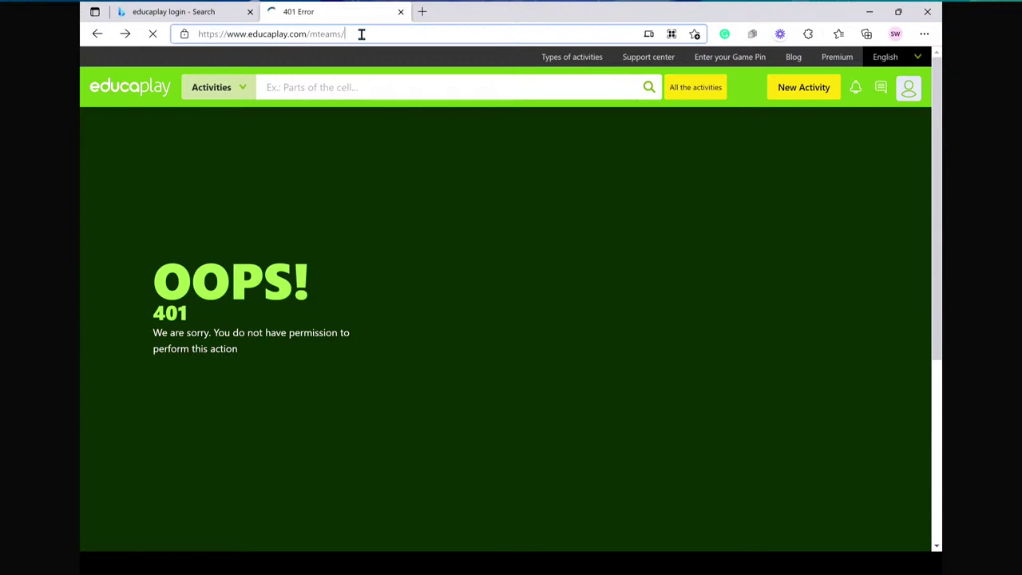
key("BackSpace")
key("BackSpace")
key("BackSpace")
key("BackSpace")
key("BackSpace")
key("BackSpace")
key("BackSpace")
key("BackSpace")
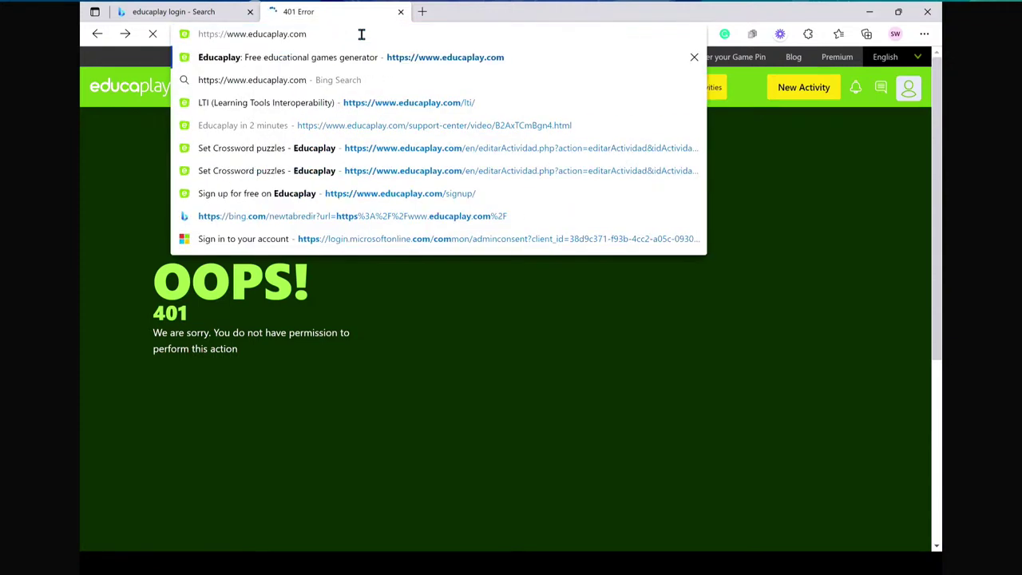
key("Return")
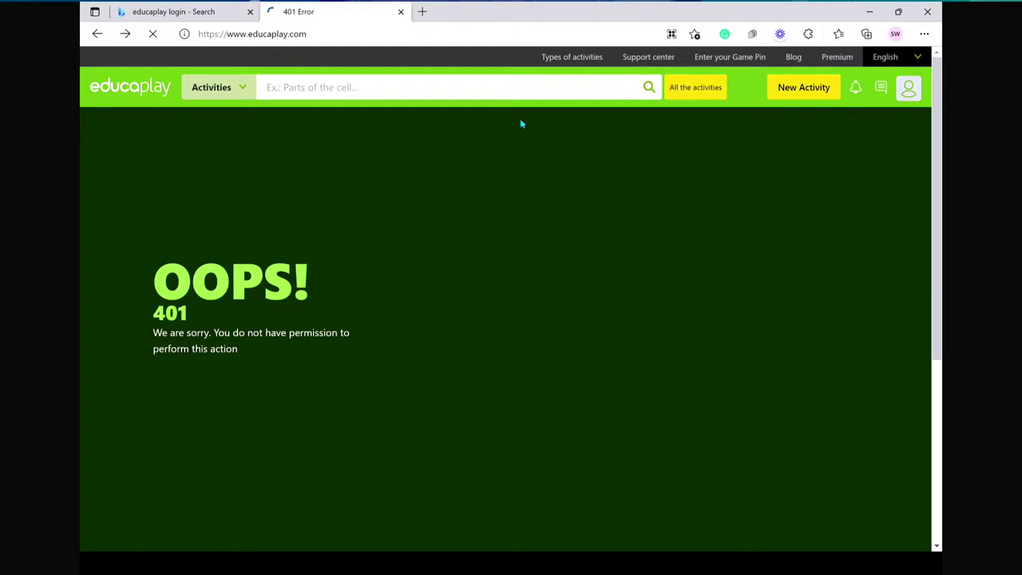
left_click(347, 34)
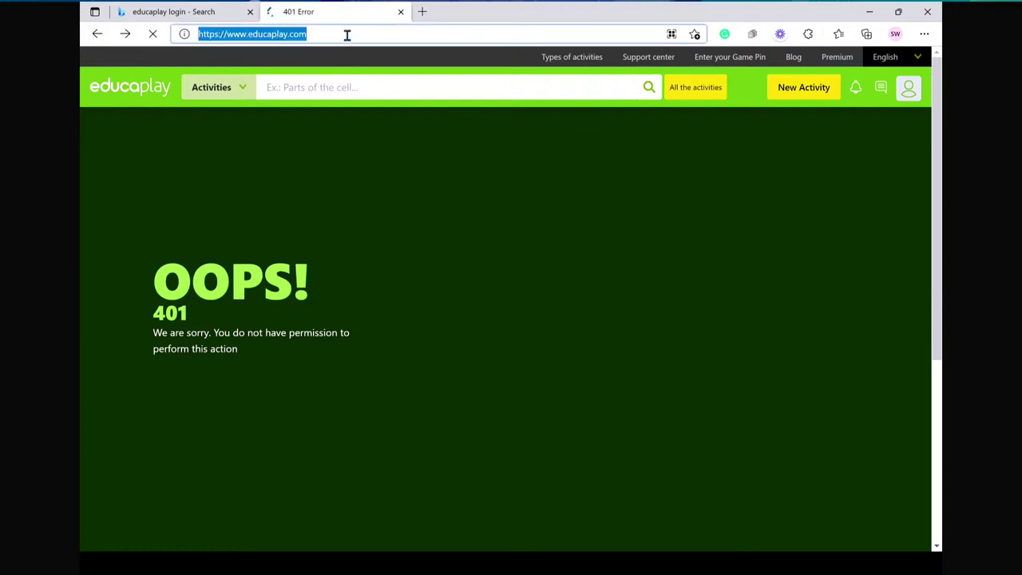
key("Return")
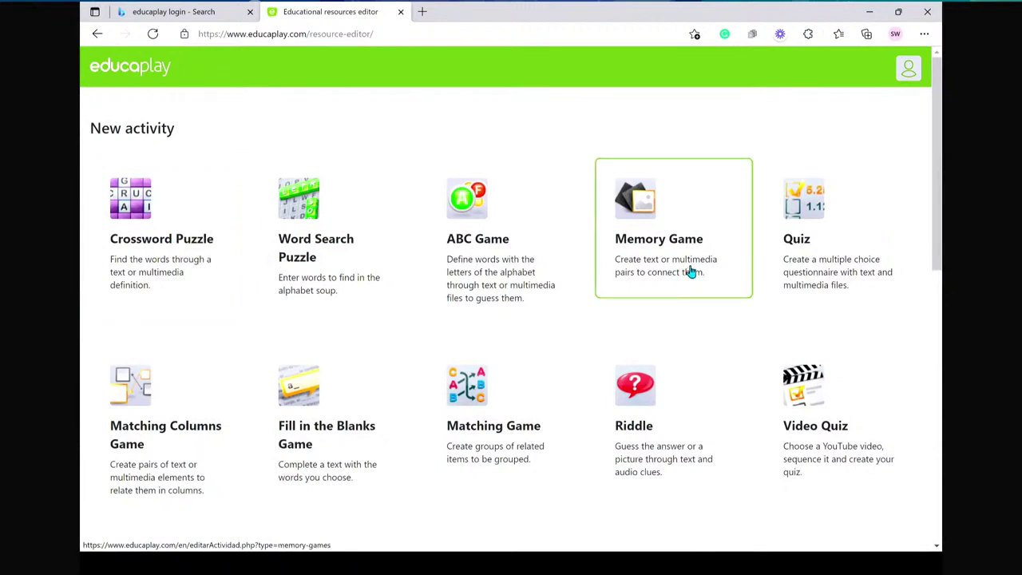
left_click(815, 272)
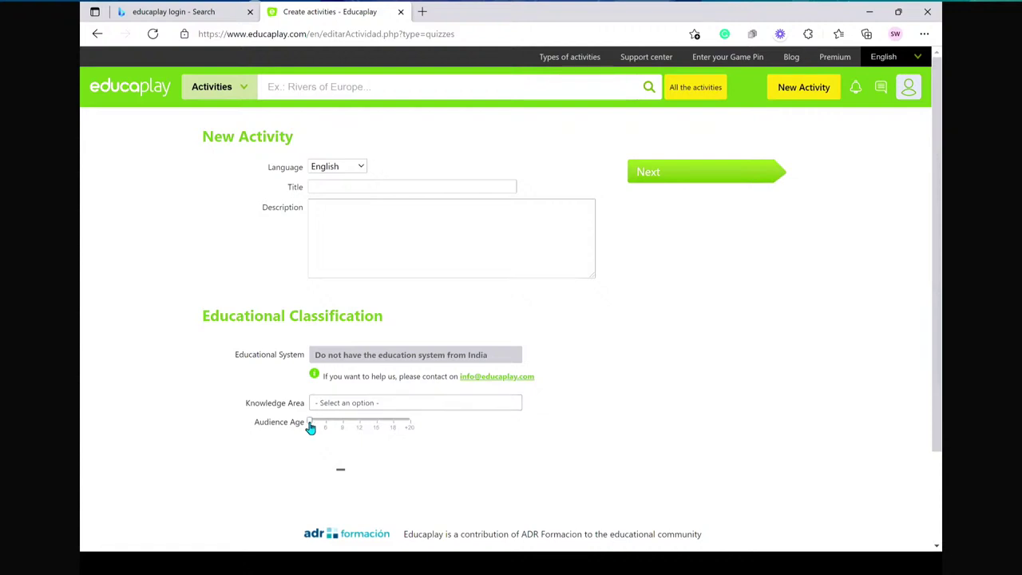
left_click_drag(322, 427, 410, 425)
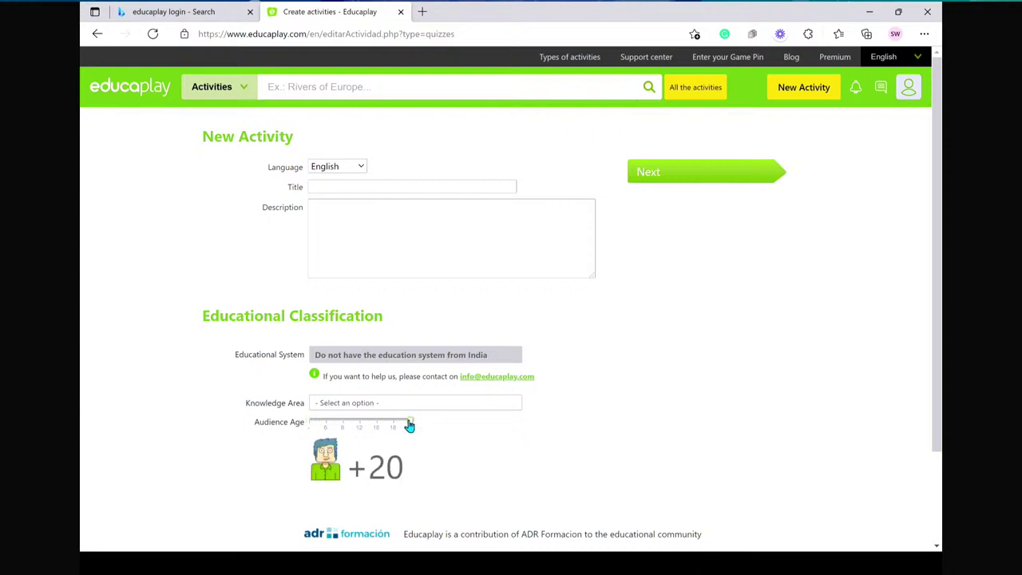
left_click(322, 424)
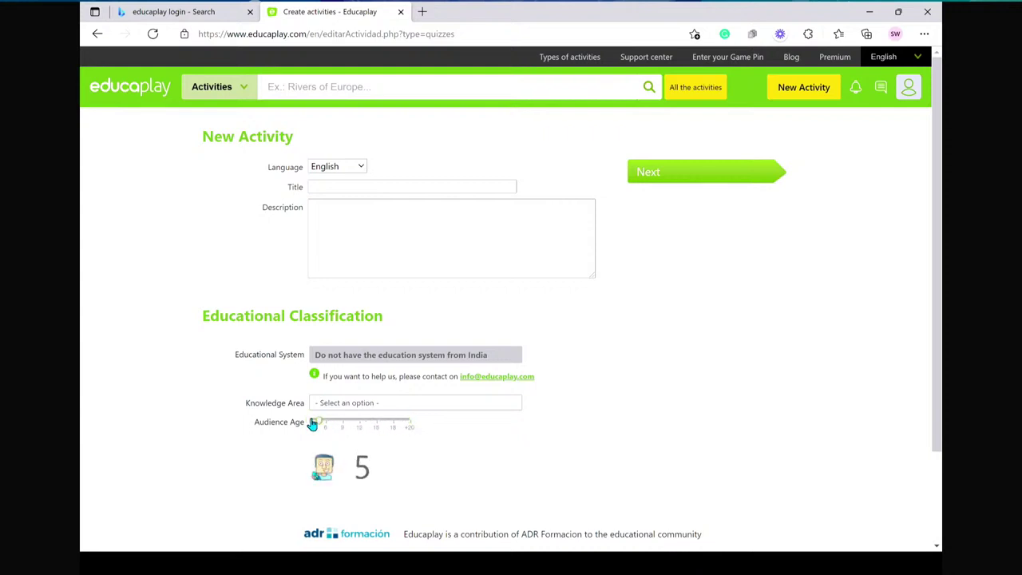
left_click_drag(312, 424, 317, 426)
left_click(416, 420)
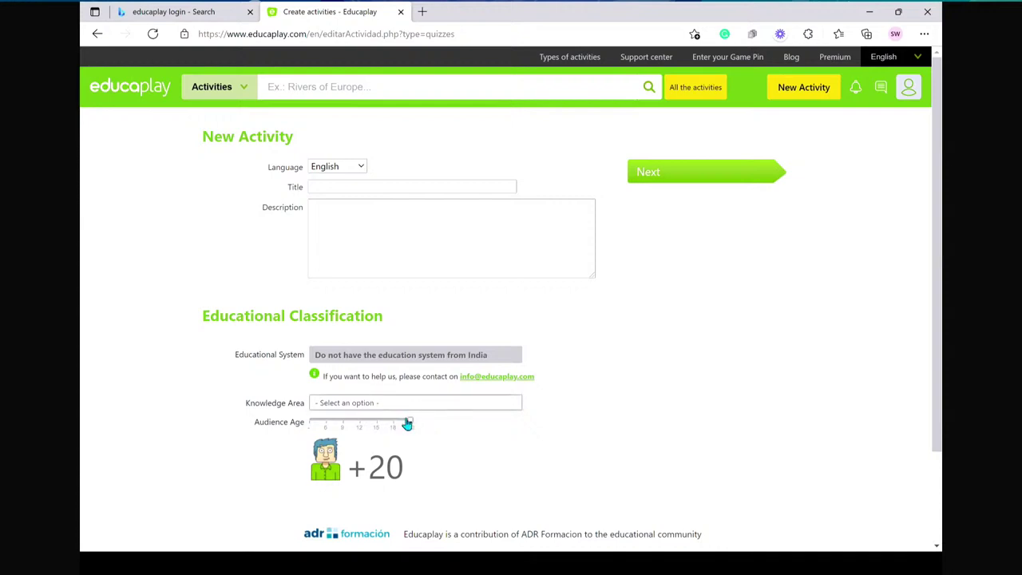
mouse_move(361, 425)
left_mouse_down()
mouse_move(342, 426)
mouse_move(358, 429)
left_mouse_up()
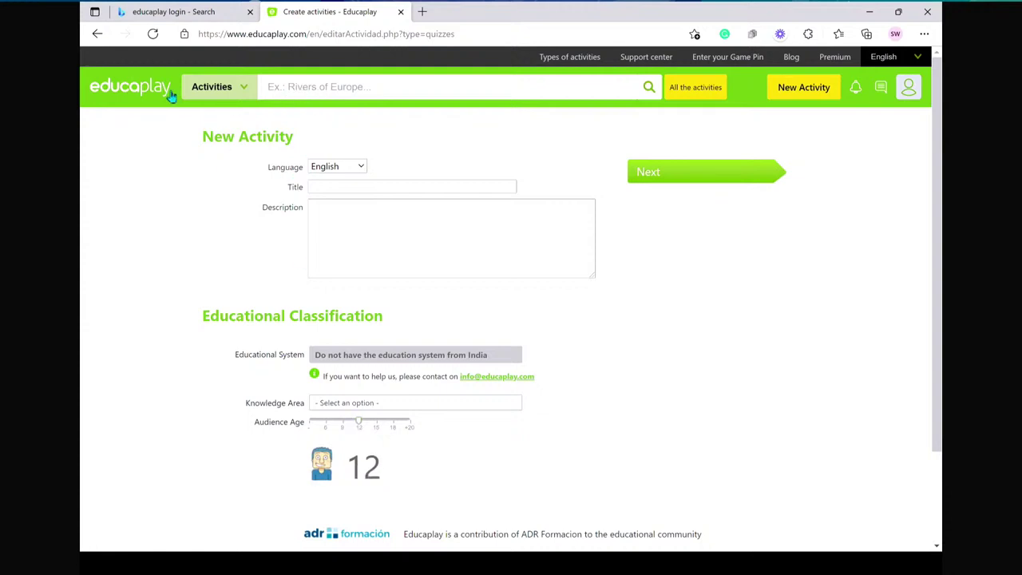
left_click(97, 33)
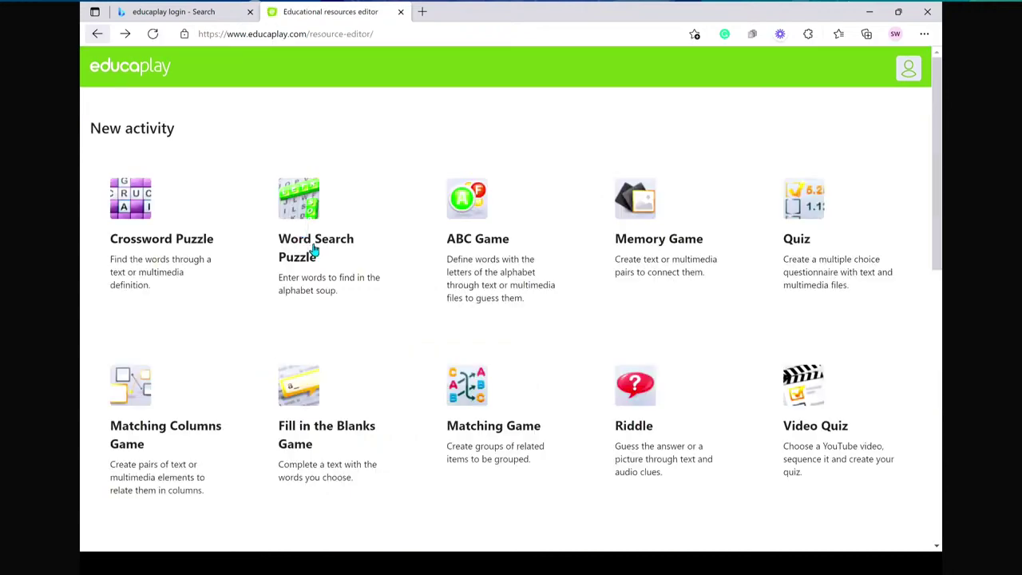
- Search the activity library for 'photosynthesis' from the home page
left_click(97, 35)
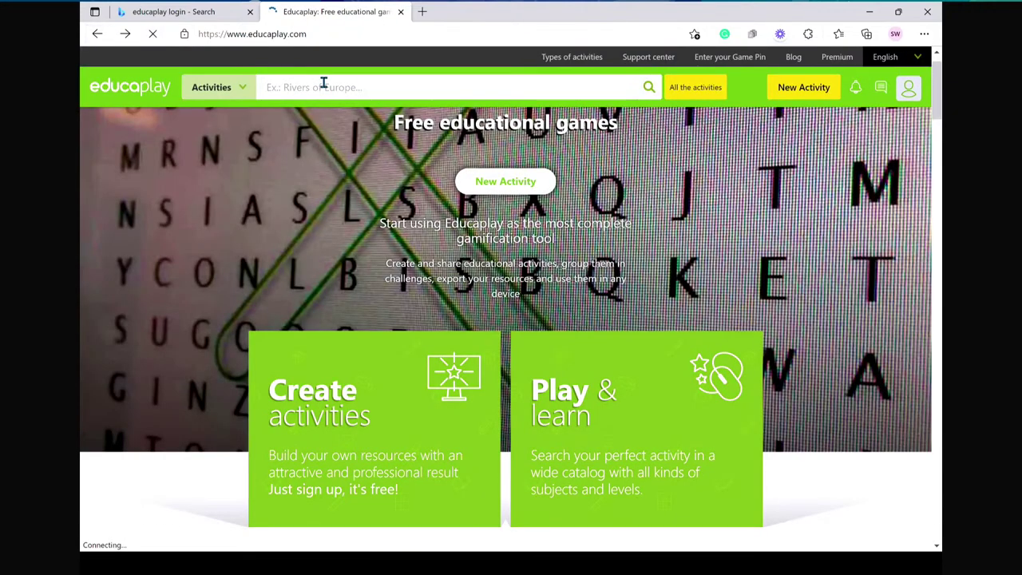
left_click(322, 85)
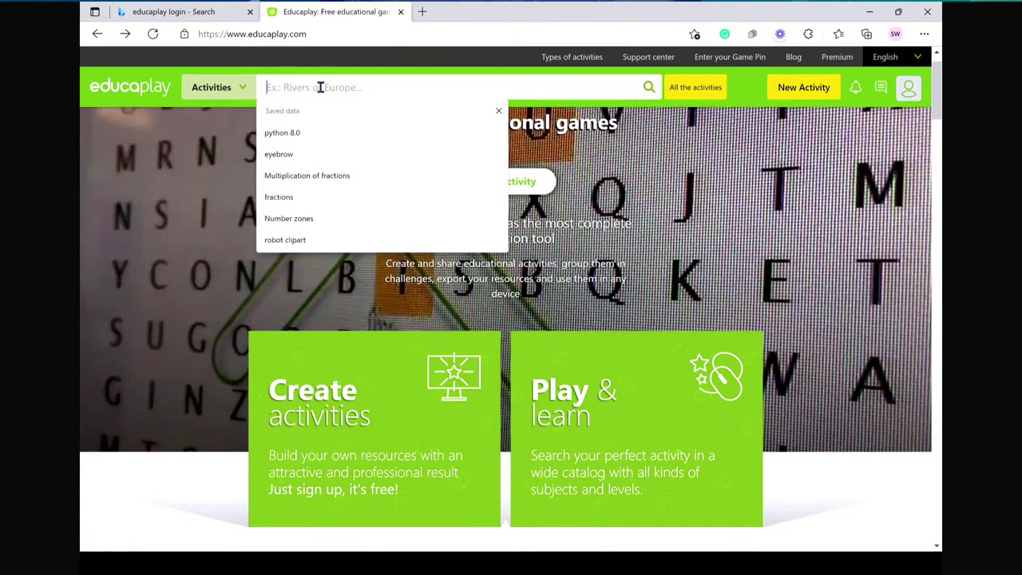
type("ph")
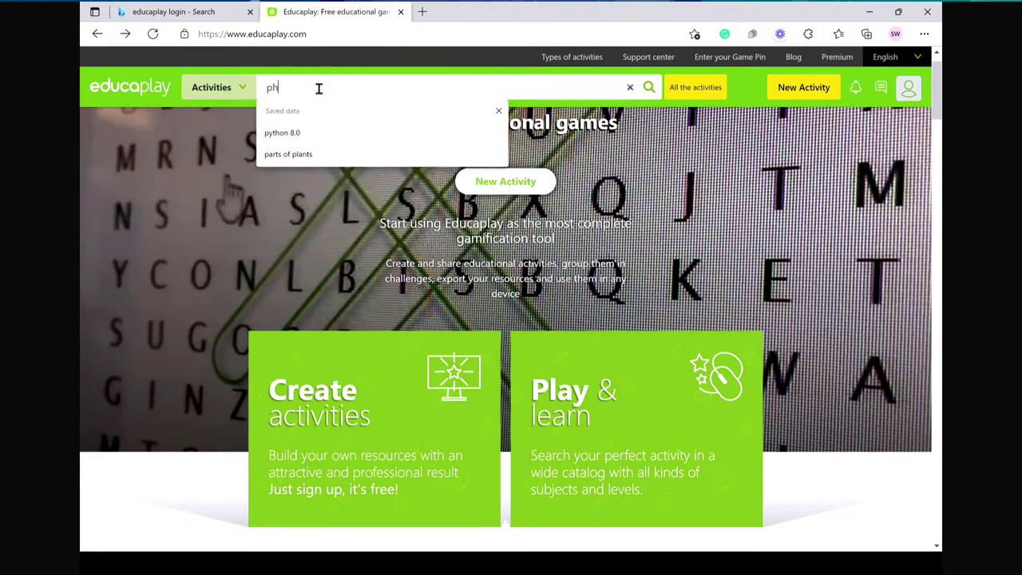
type("otosynthesis")
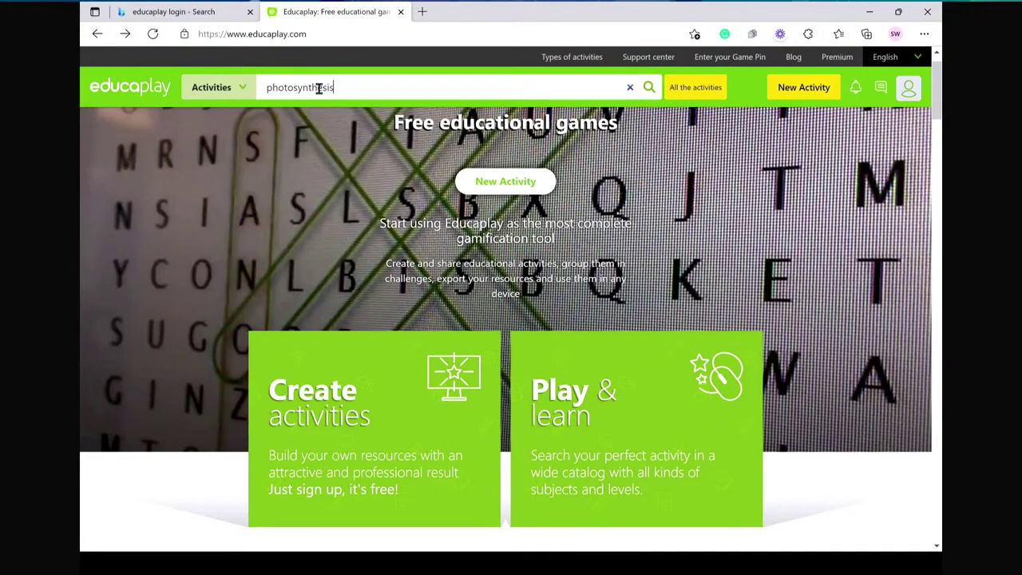
key("Return")
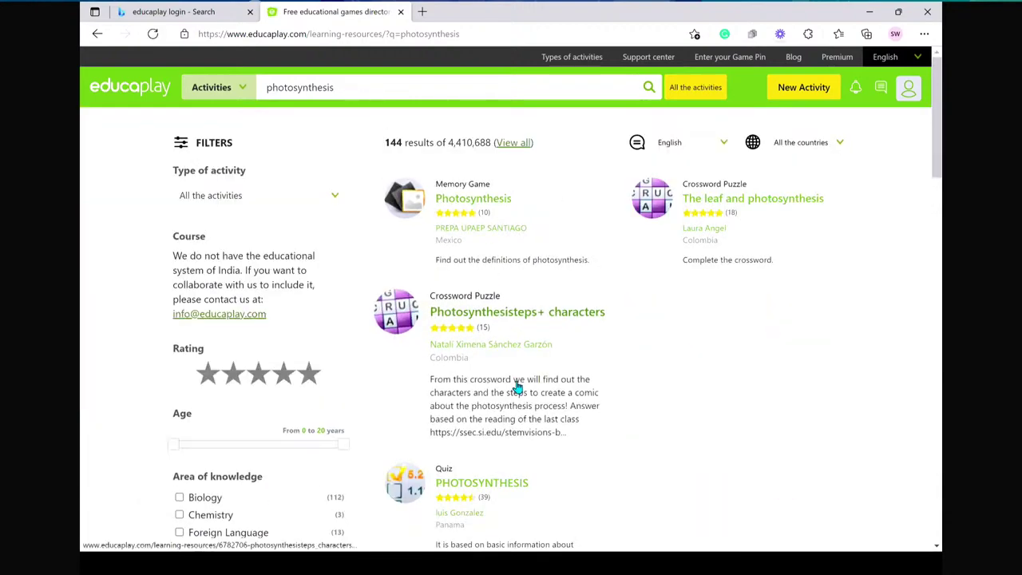
scroll(517, 386, "down", 3)
scroll(516, 387, "down", 2)
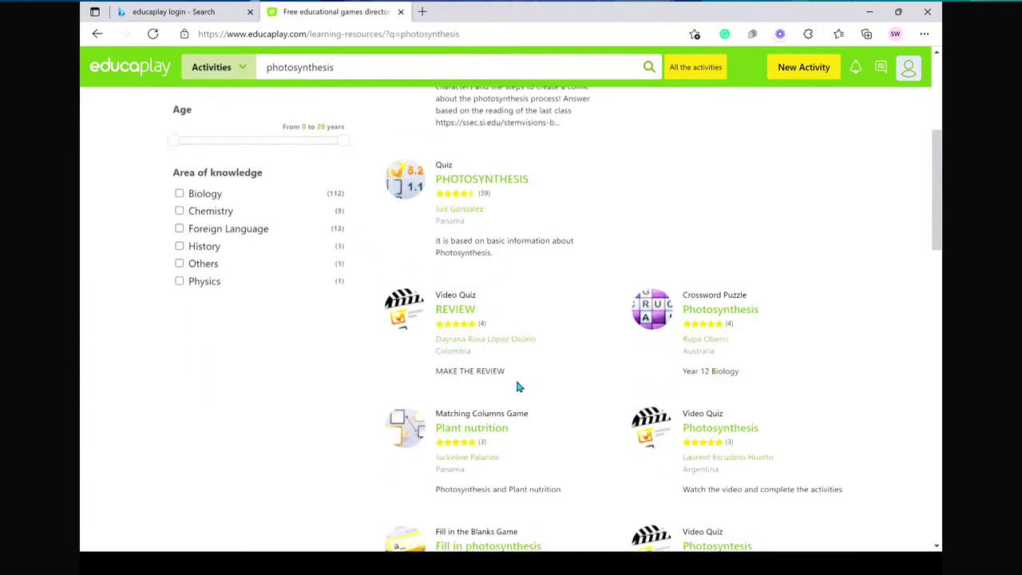
- Open the PHOTOSYNTHESIS quiz result and scroll through the page
left_click(447, 156)
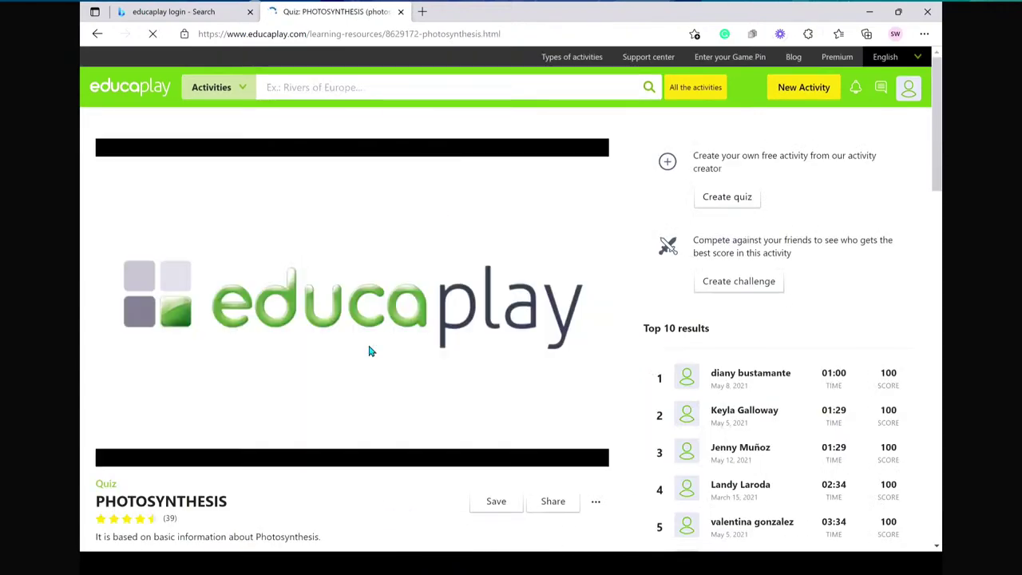
scroll(369, 351, "down", 3)
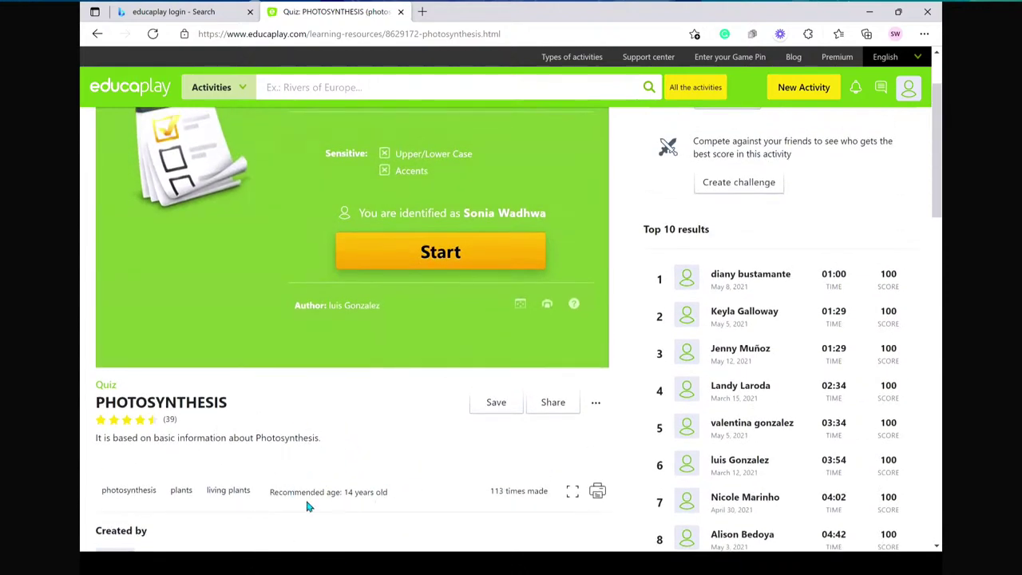
scroll(290, 491, "up", 1)
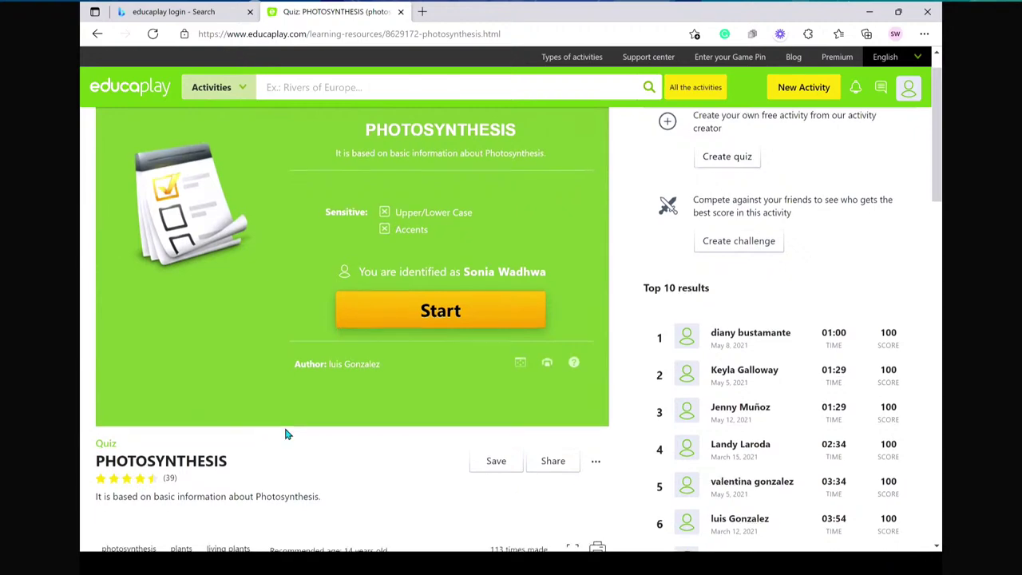
scroll(287, 433, "down", 1)
scroll(278, 496, "down", 2)
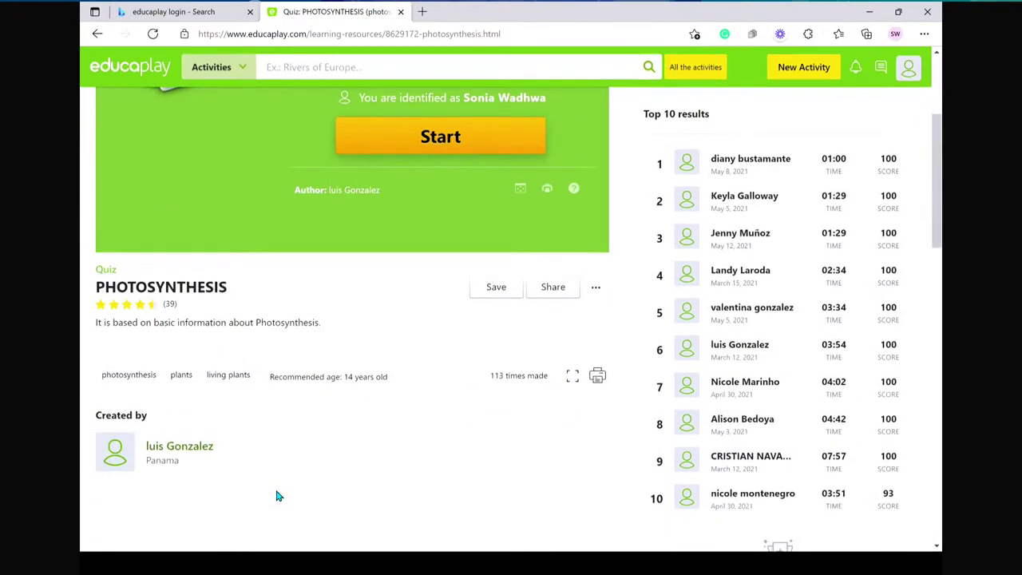
scroll(307, 383, "up", 2)
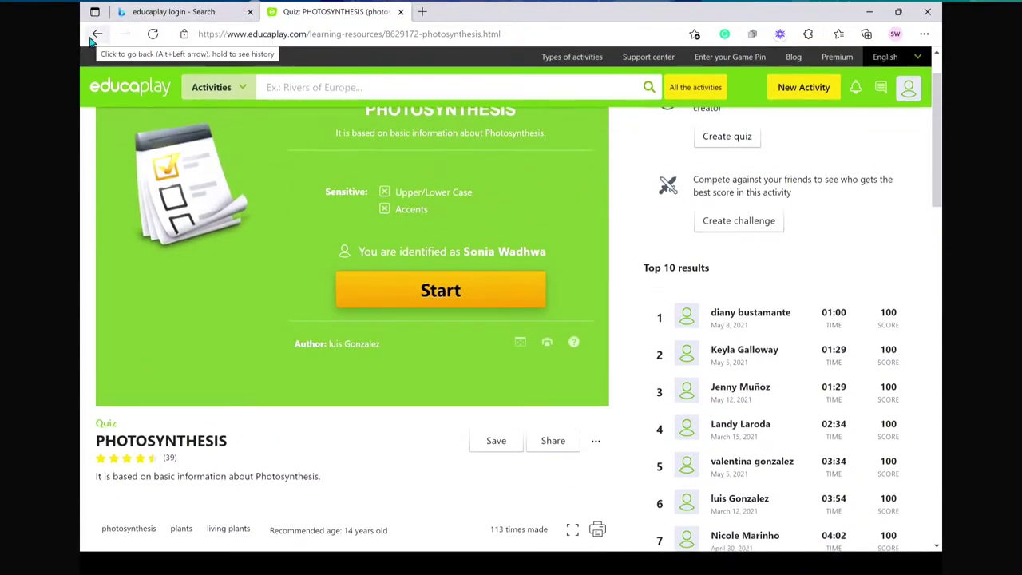
scroll(278, 471, "down", 2)
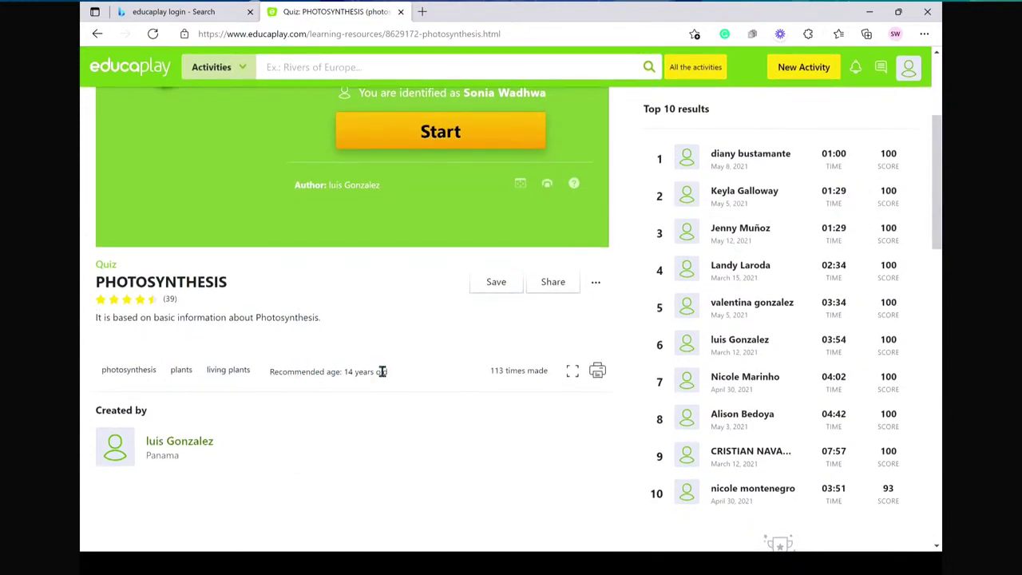
scroll(415, 271, "up", 3)
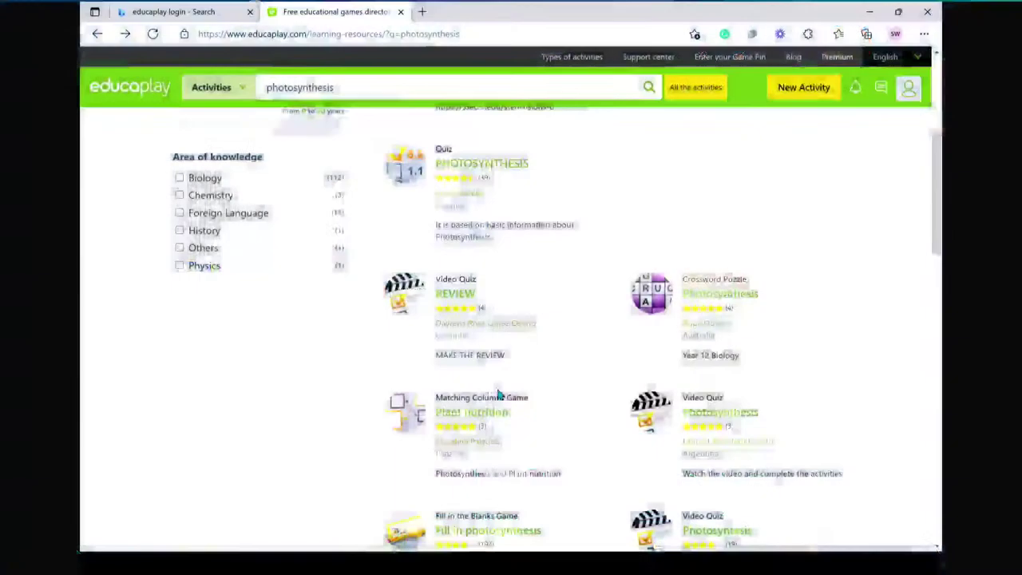
scroll(495, 385, "down", 4)
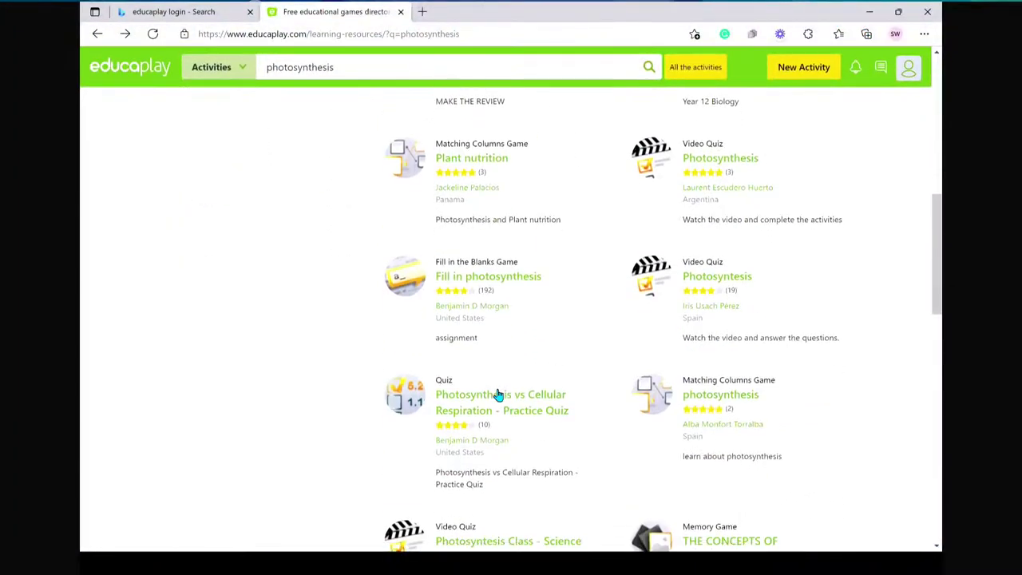
scroll(496, 395, "down", 9)
scroll(496, 394, "down", 4)
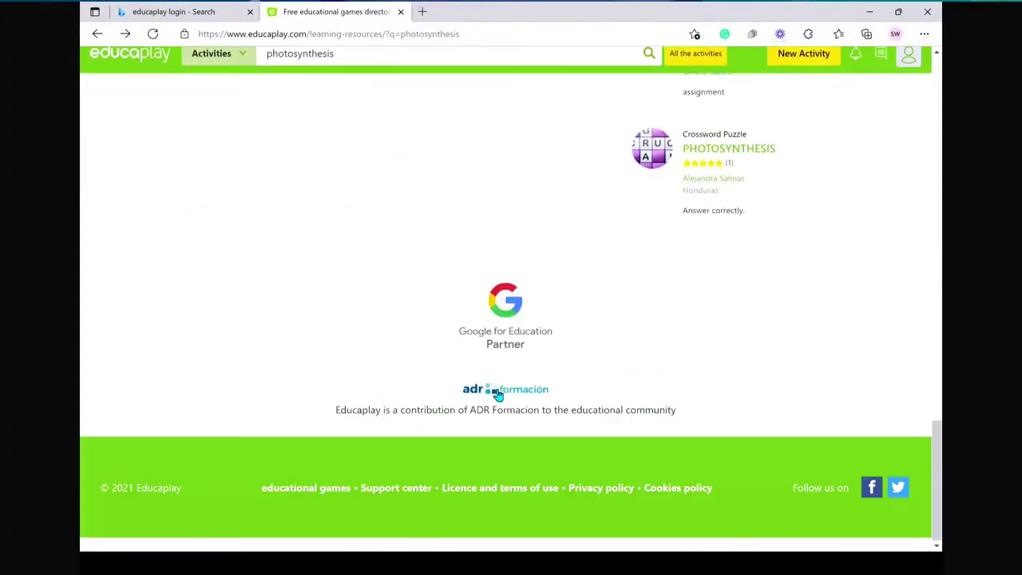
scroll(498, 395, "up", 4)
scroll(497, 394, "up", 7)
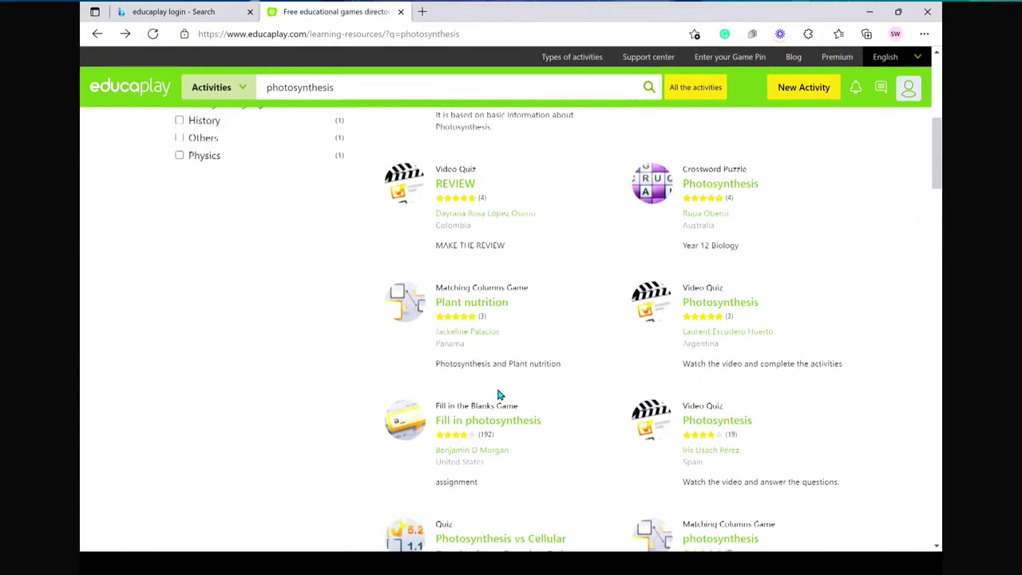
scroll(498, 394, "down", 6)
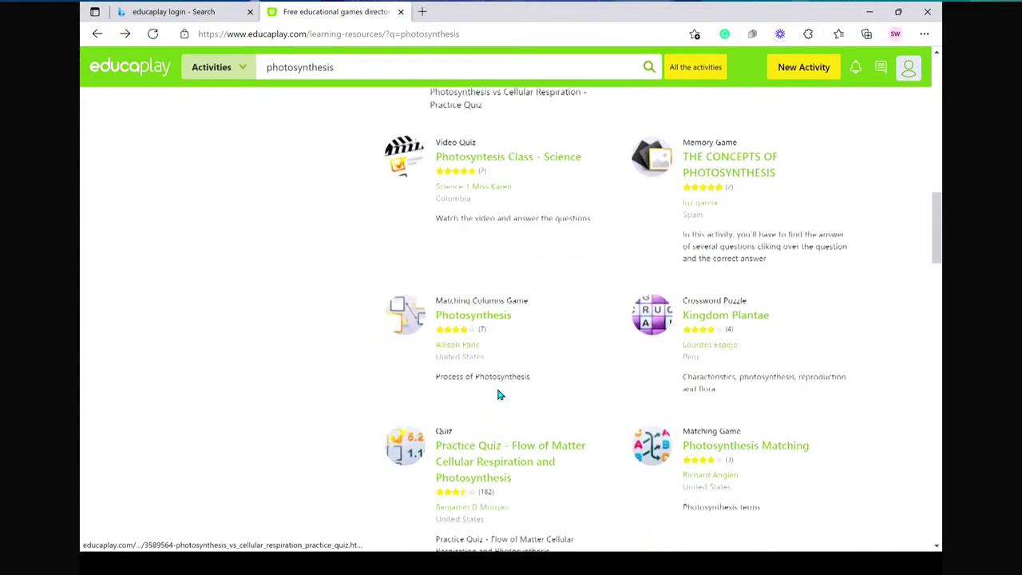
scroll(497, 394, "down", 2)
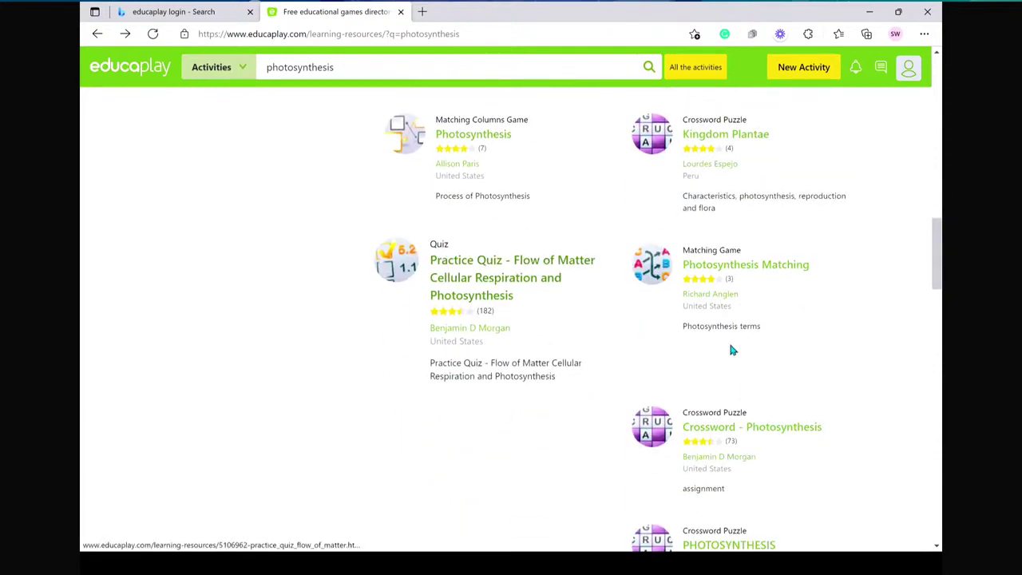
scroll(728, 219, "up", 2)
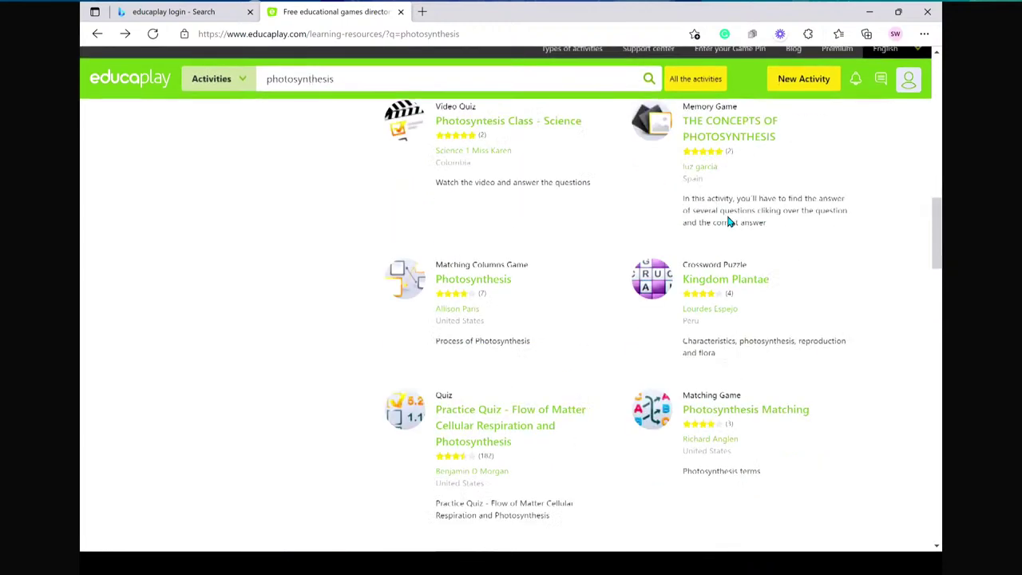
scroll(728, 222, "up", 6)
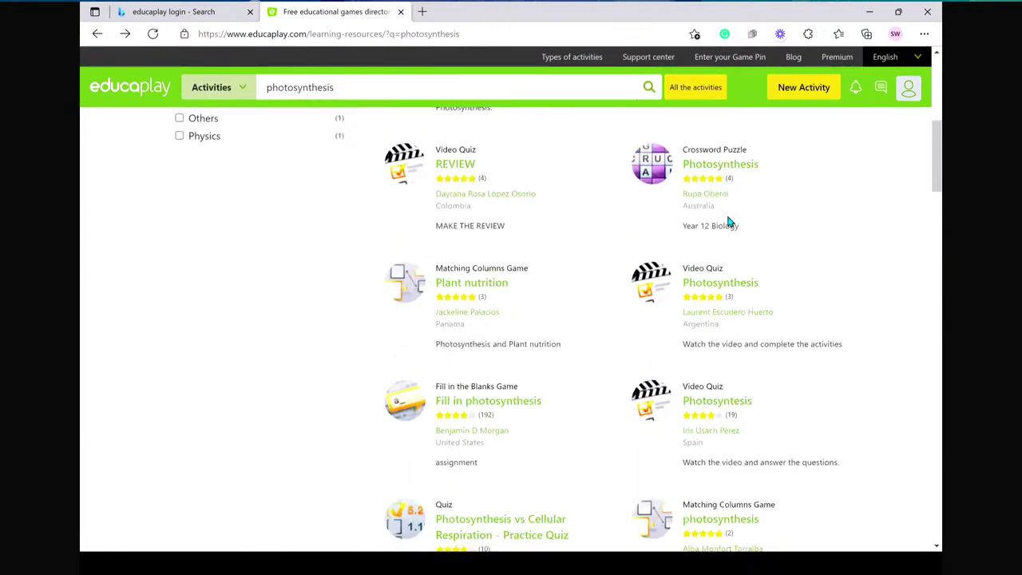
scroll(728, 222, "up", 5)
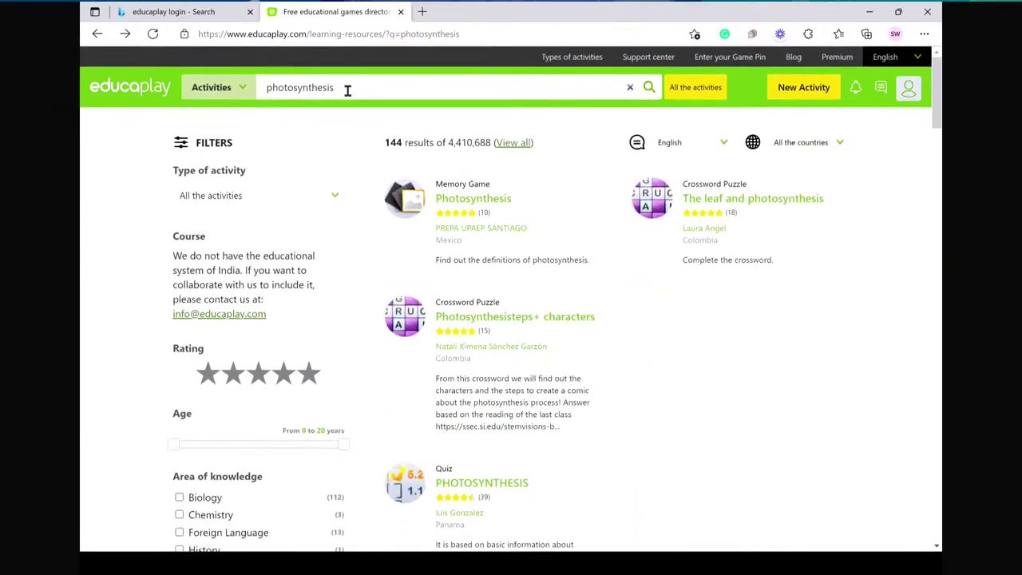
left_click(347, 90)
key("BackSpace")
key("BackSpace")
key("BackSpace")
key("BackSpace")
key("BackSpace")
key("BackSpace")
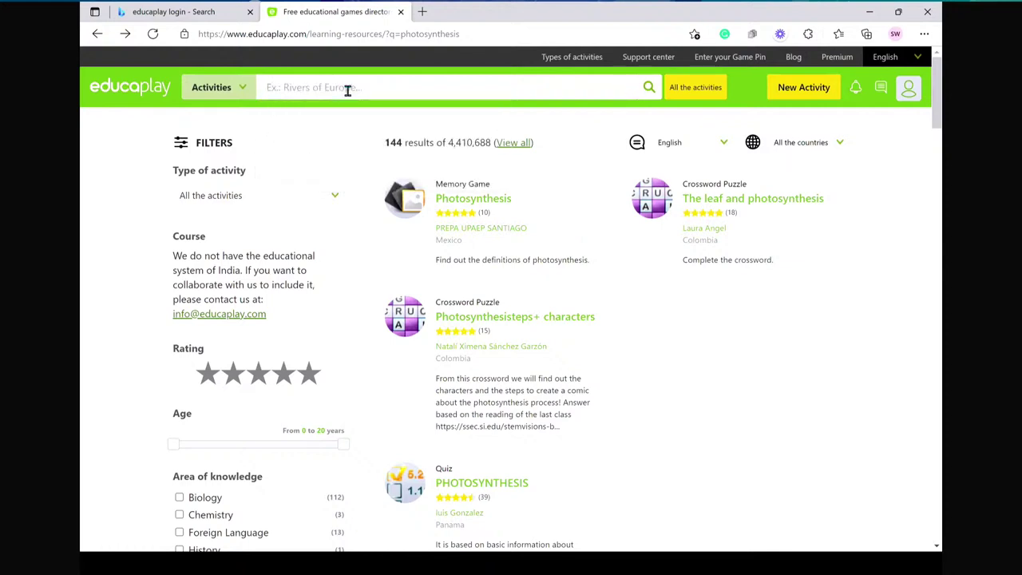
type("limate")
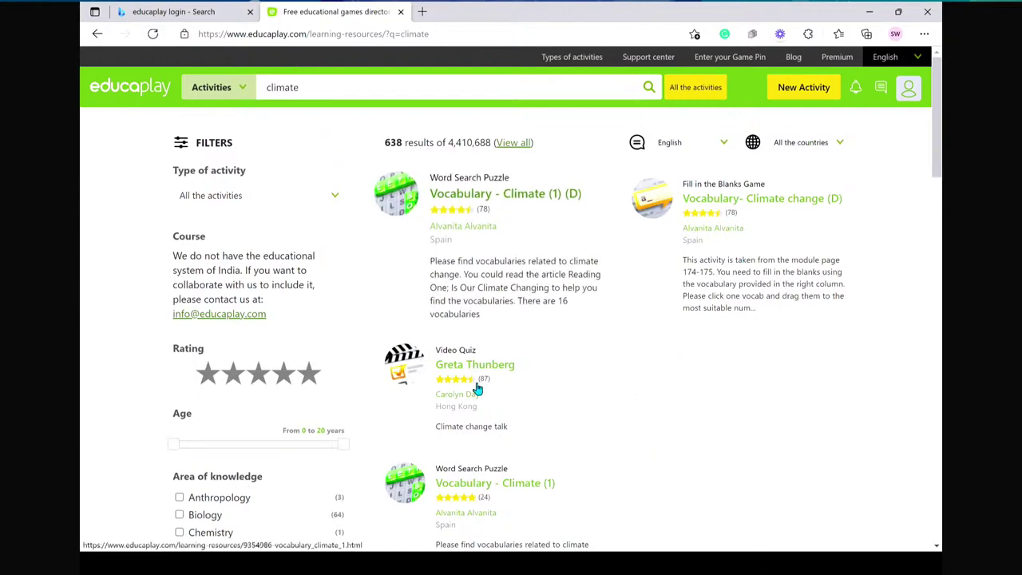
scroll(477, 388, "down", 2)
scroll(477, 388, "down", 7)
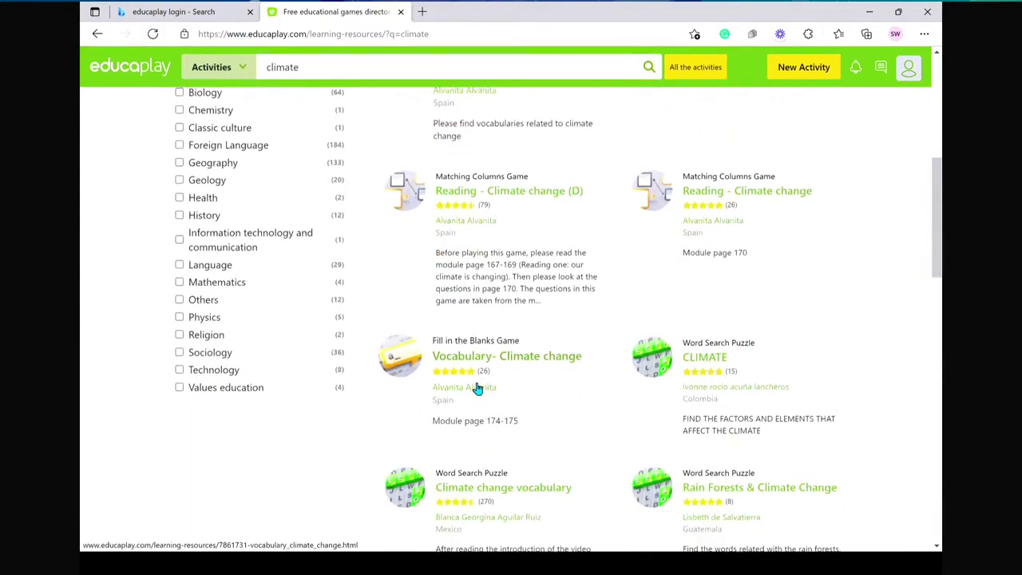
scroll(477, 389, "down", 5)
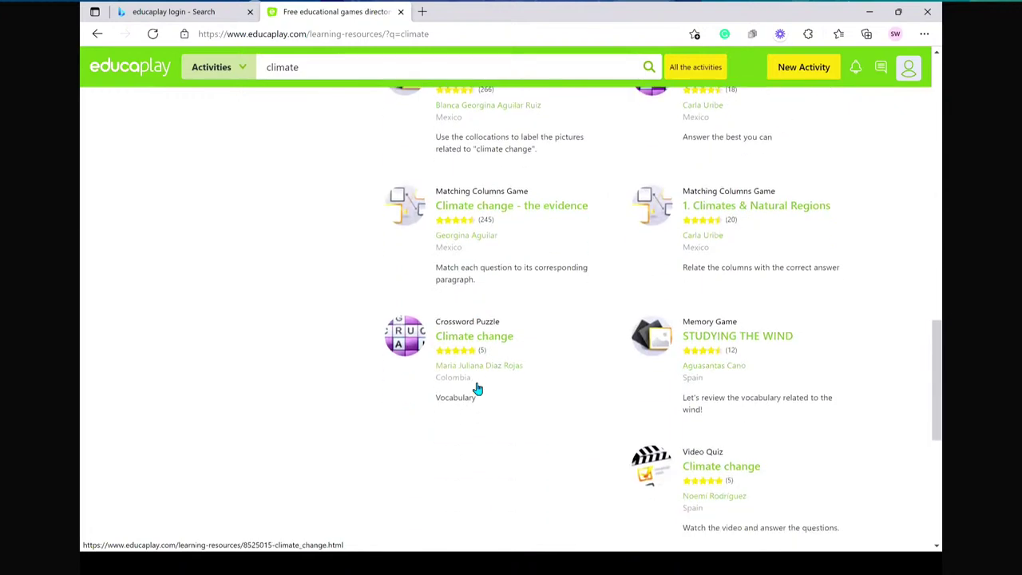
scroll(479, 389, "up", 3)
scroll(479, 388, "up", 10)
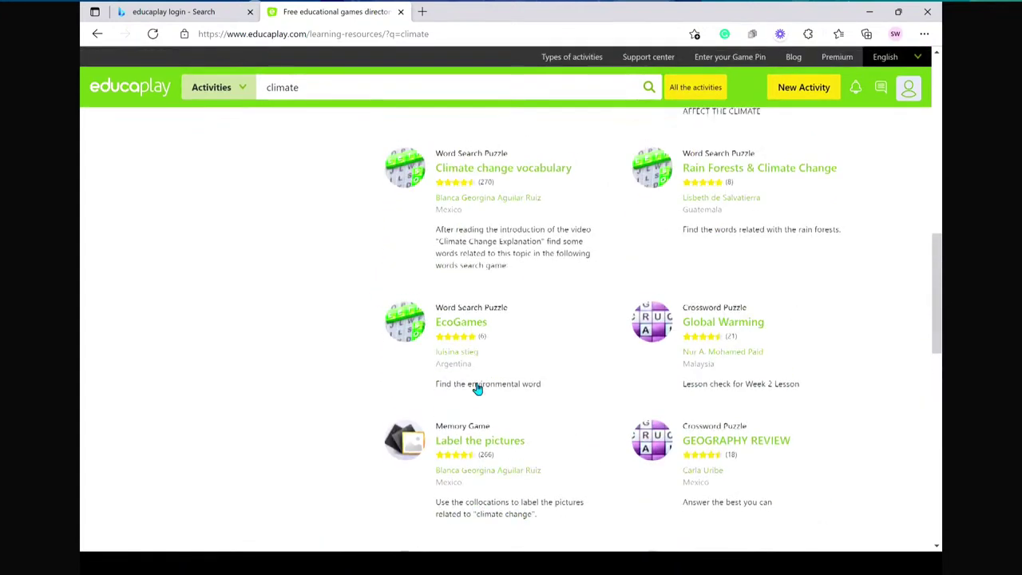
scroll(477, 389, "up", 1)
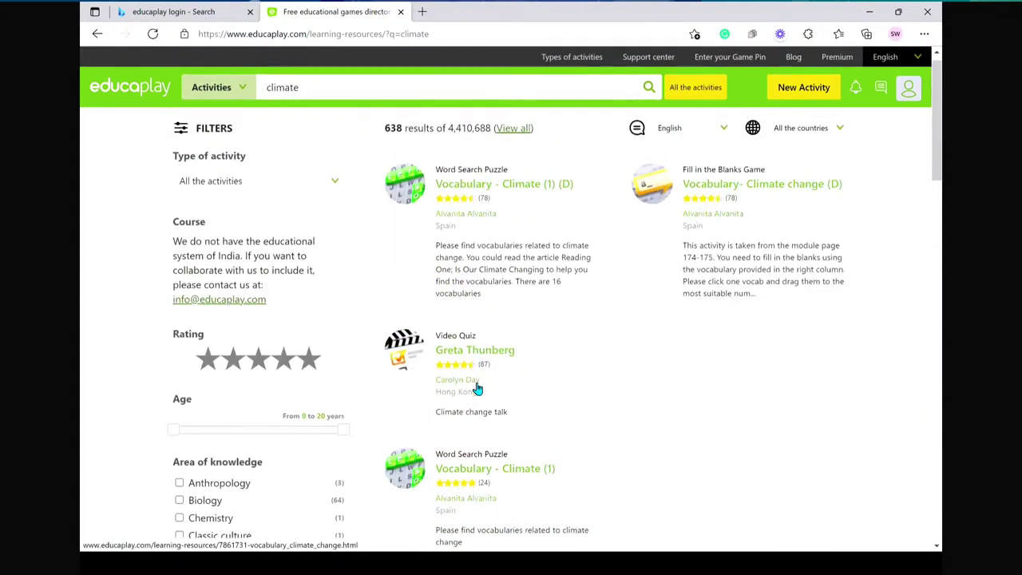
left_click(324, 203)
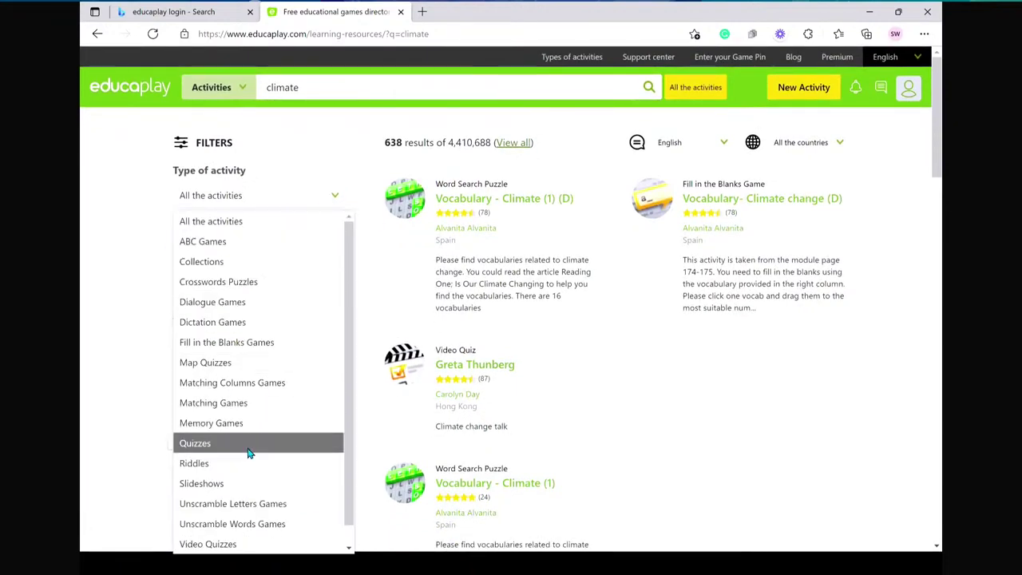
scroll(247, 453, "down", 1)
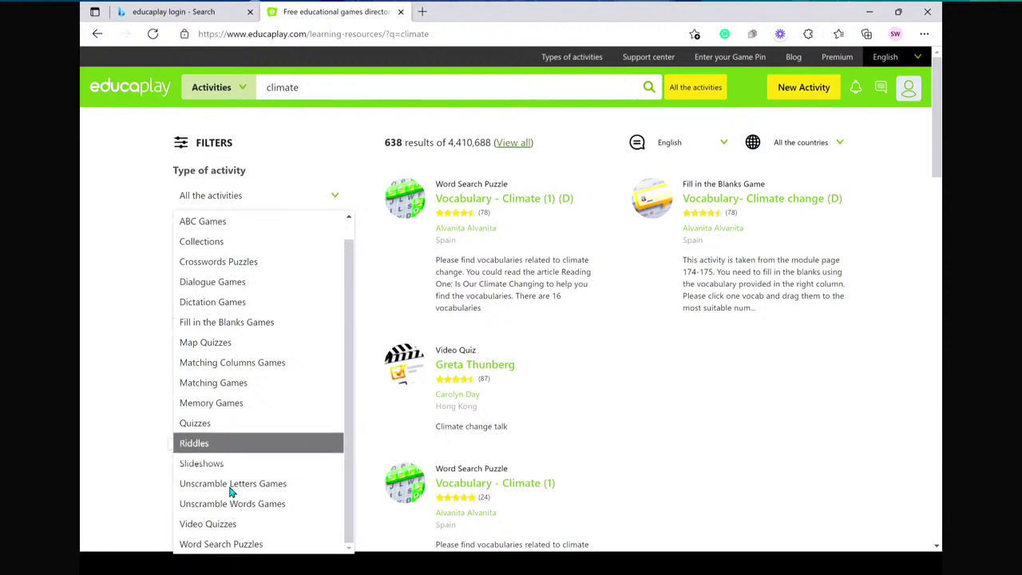
left_click(215, 525)
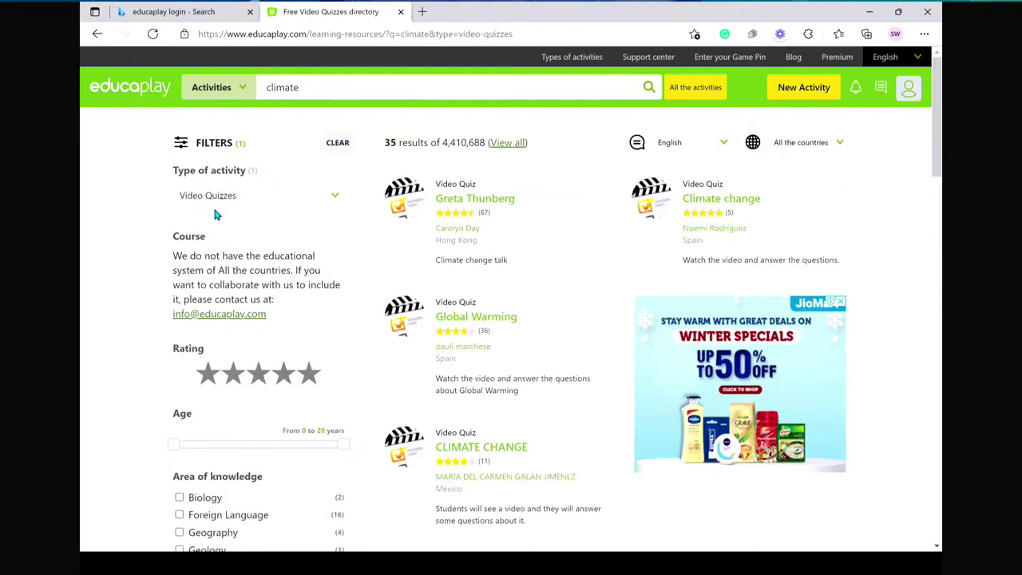
scroll(227, 308, "down", 2)
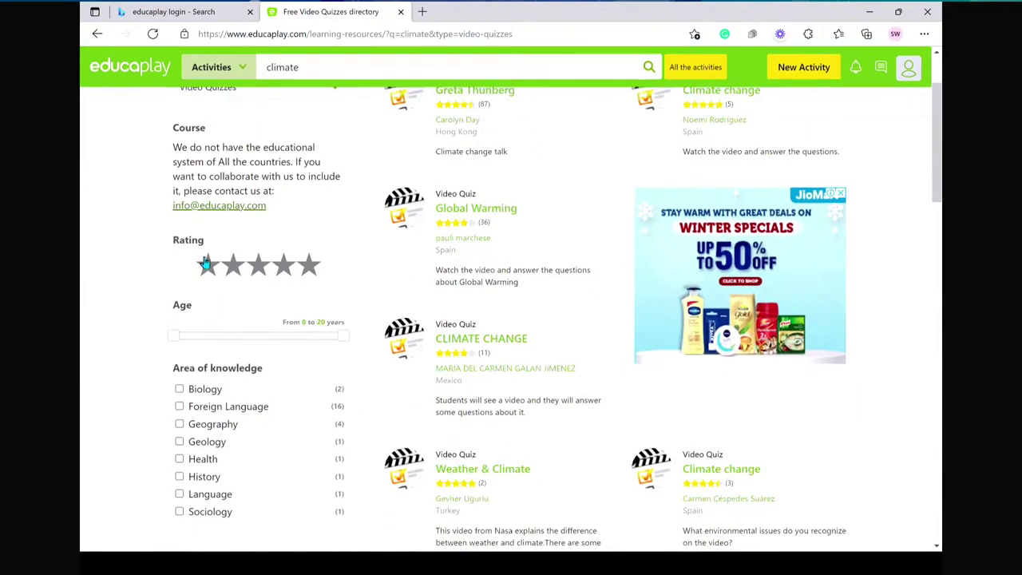
left_click(295, 273)
left_click(309, 267)
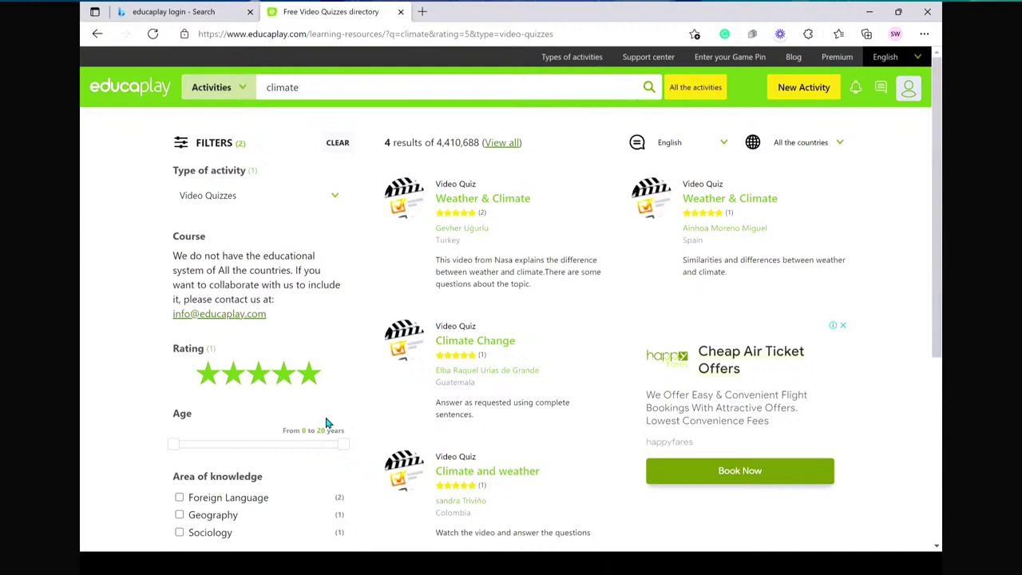
scroll(282, 404, "down", 1)
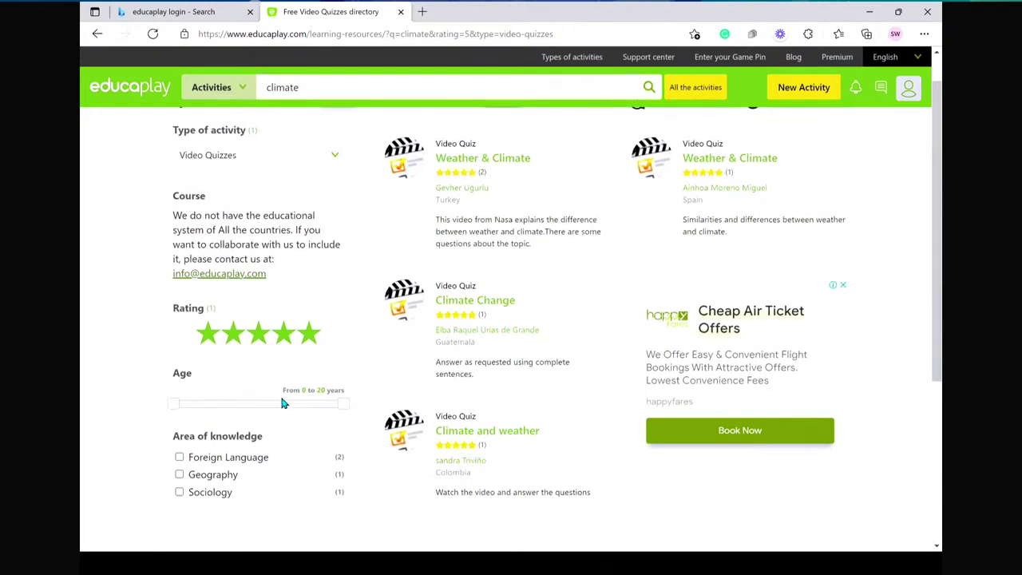
left_click(843, 284)
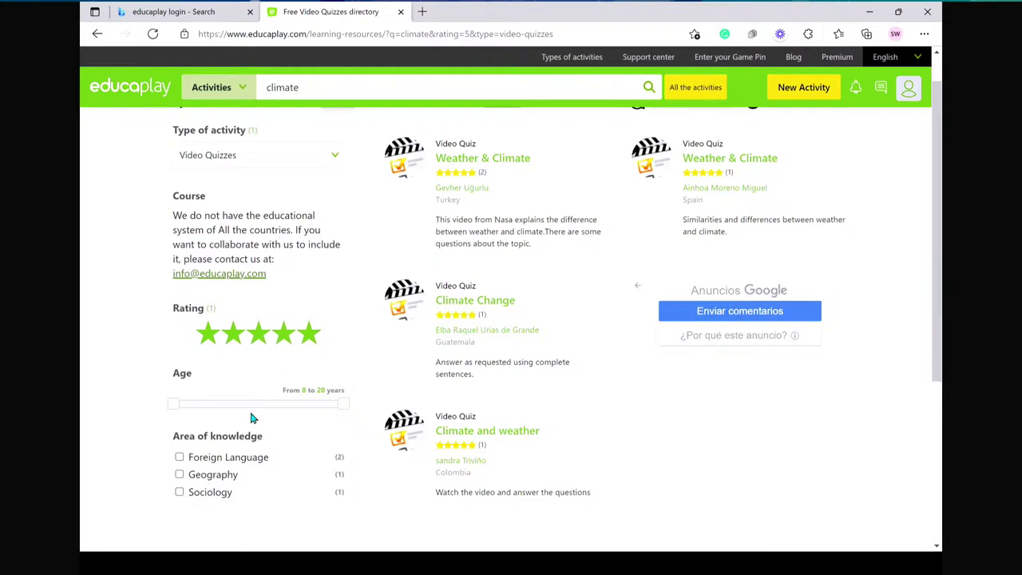
scroll(252, 417, "down", 3)
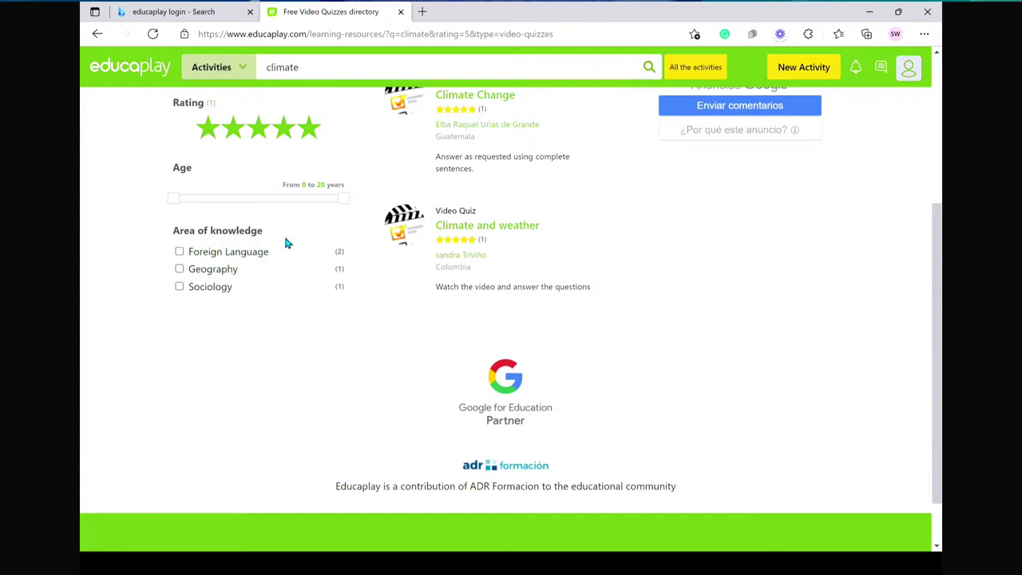
scroll(288, 239, "up", 4)
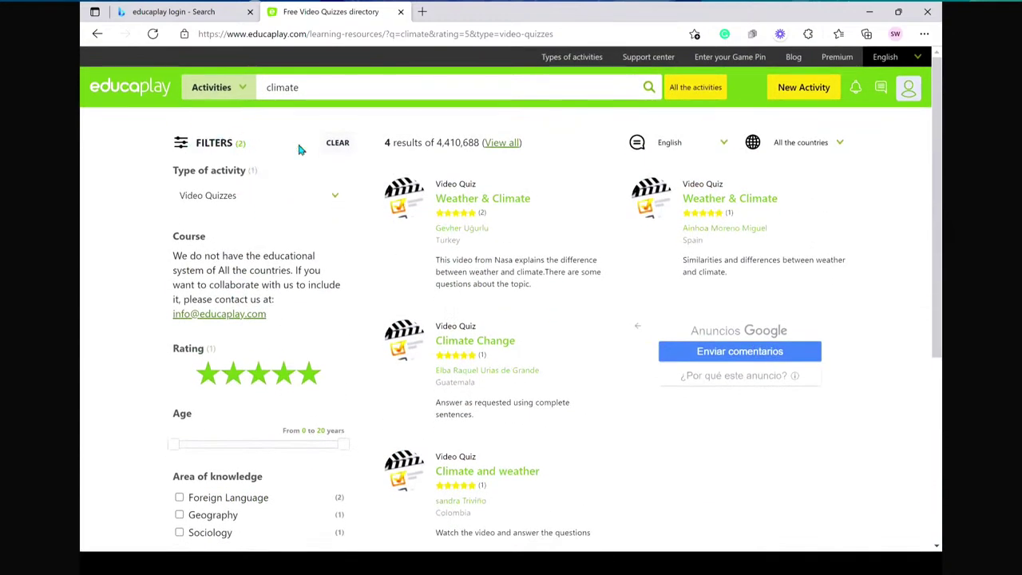
left_click(337, 142)
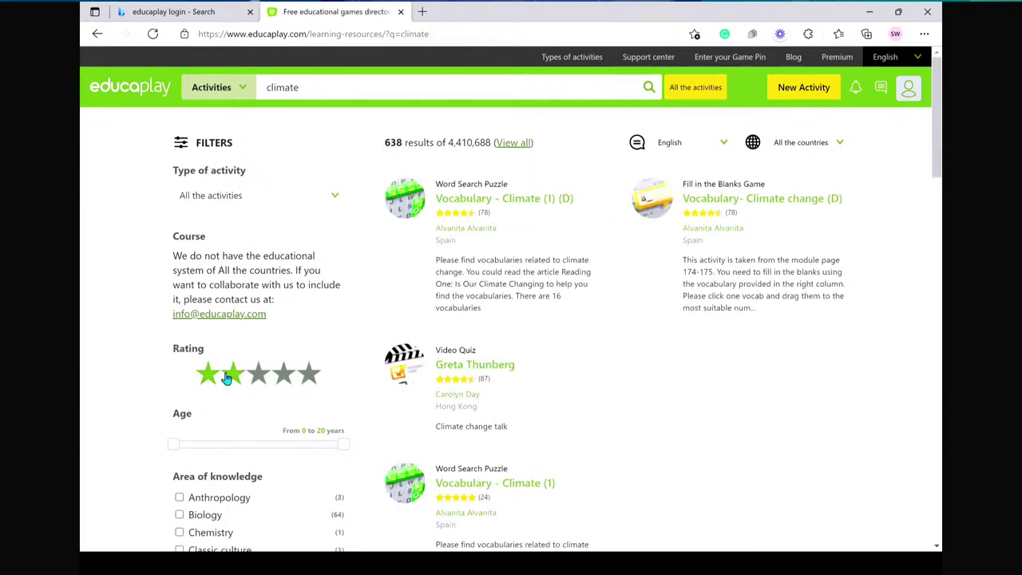
scroll(227, 377, "down", 8)
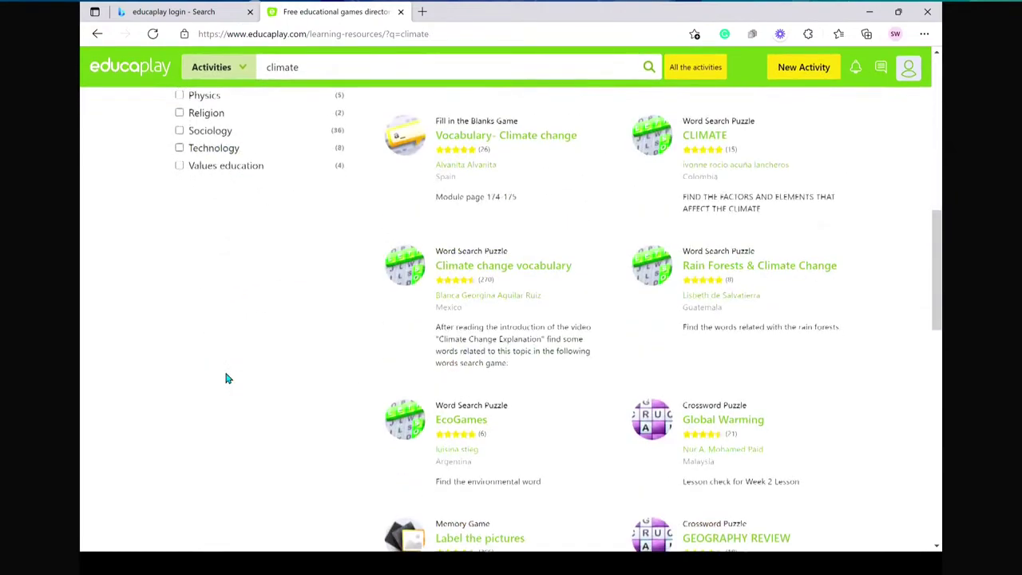
scroll(227, 377, "up", 10)
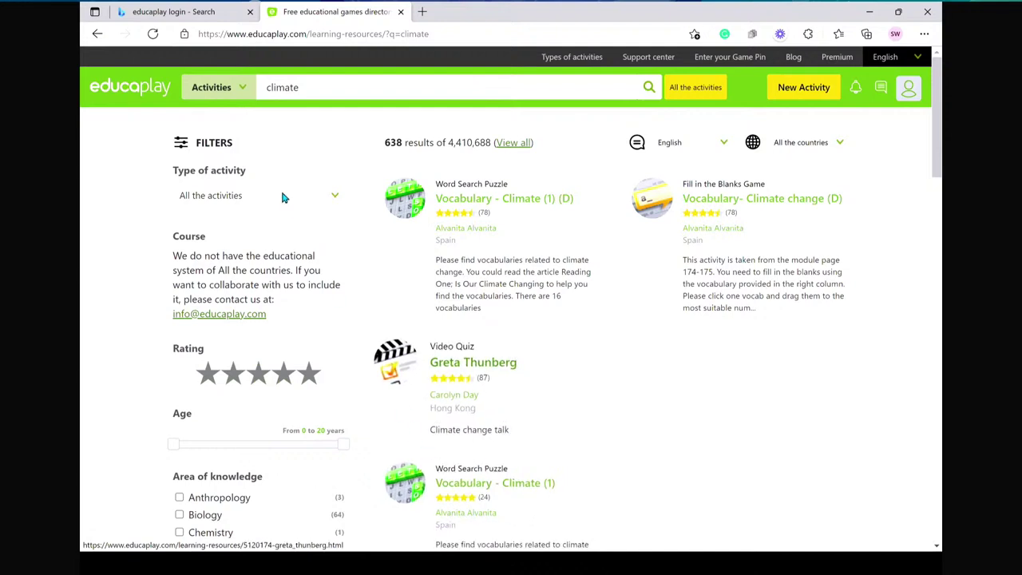
- Switch the search scope to Users and search for an author's first name
left_click(244, 88)
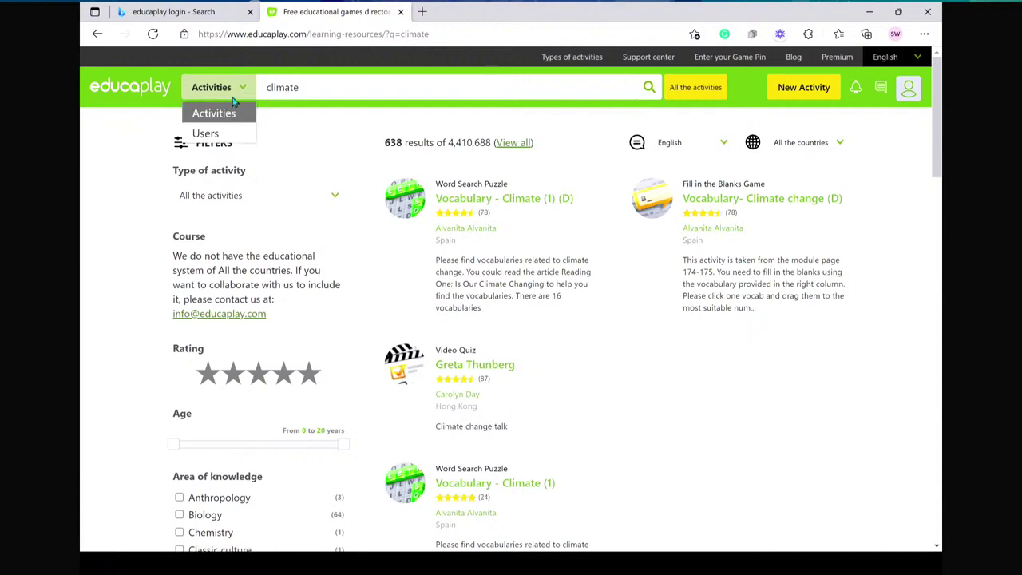
left_click(209, 138)
left_click(318, 94)
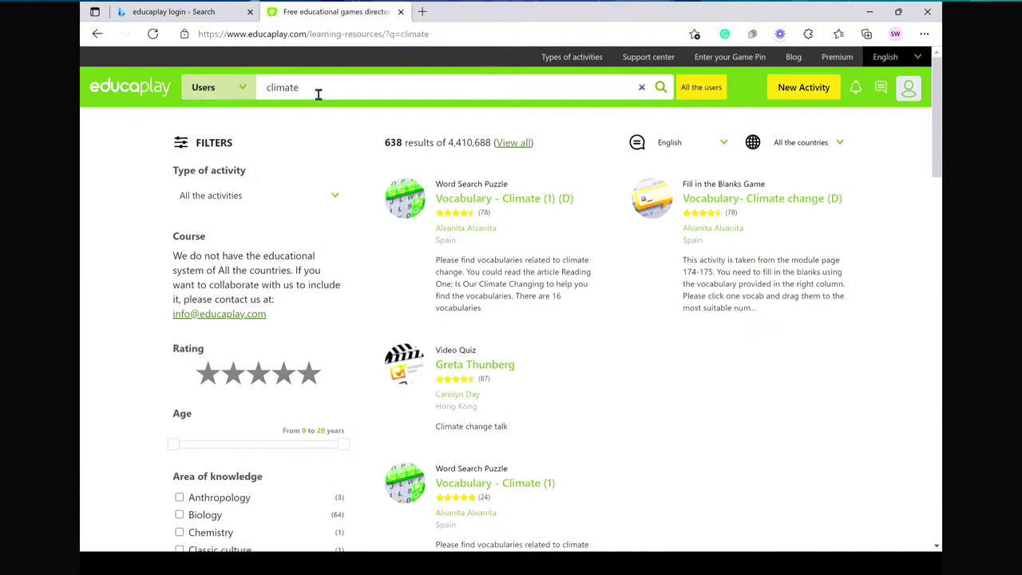
key("BackSpace")
key("BackSpace")
key("BackSpace")
key("BackSpace")
key("BackSpace")
key("BackSpace")
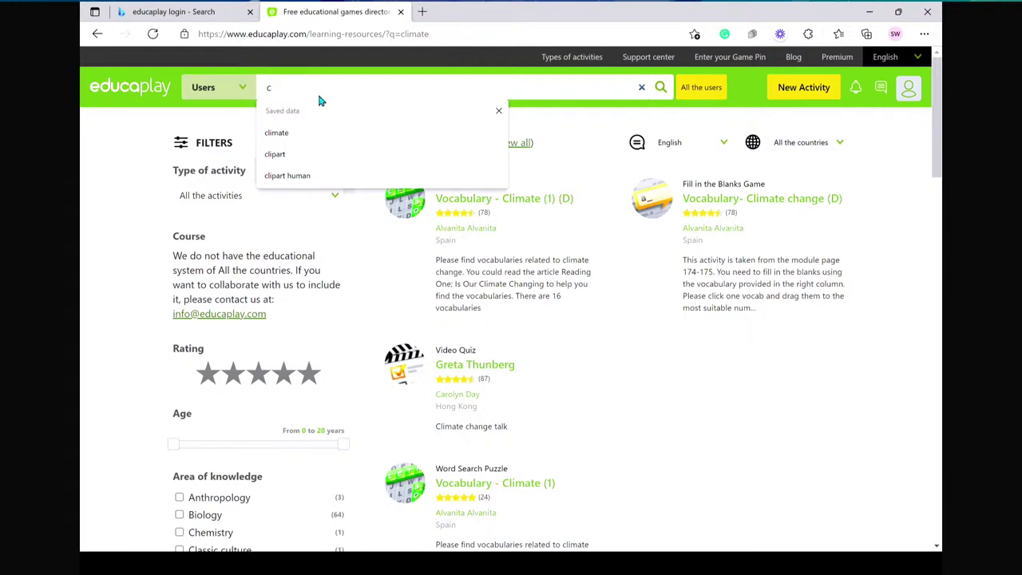
type("alvanita")
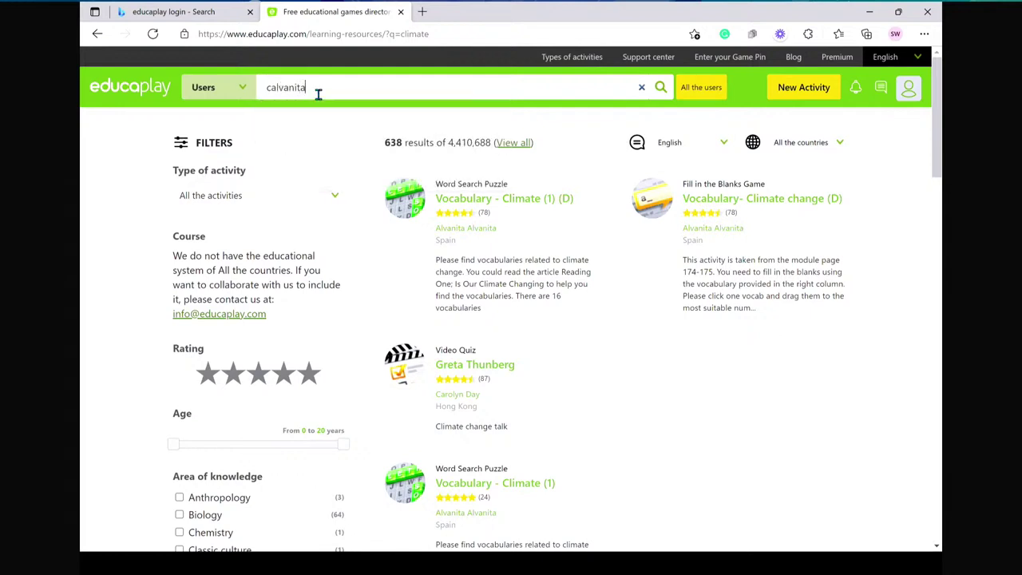
key("BackSpace")
key("BackSpace")
key("BackSpace")
key("BackSpace")
key("BackSpace")
key("BackSpace")
key("BackSpace")
key("BackSpace")
type("Alvanita")
key("Return")
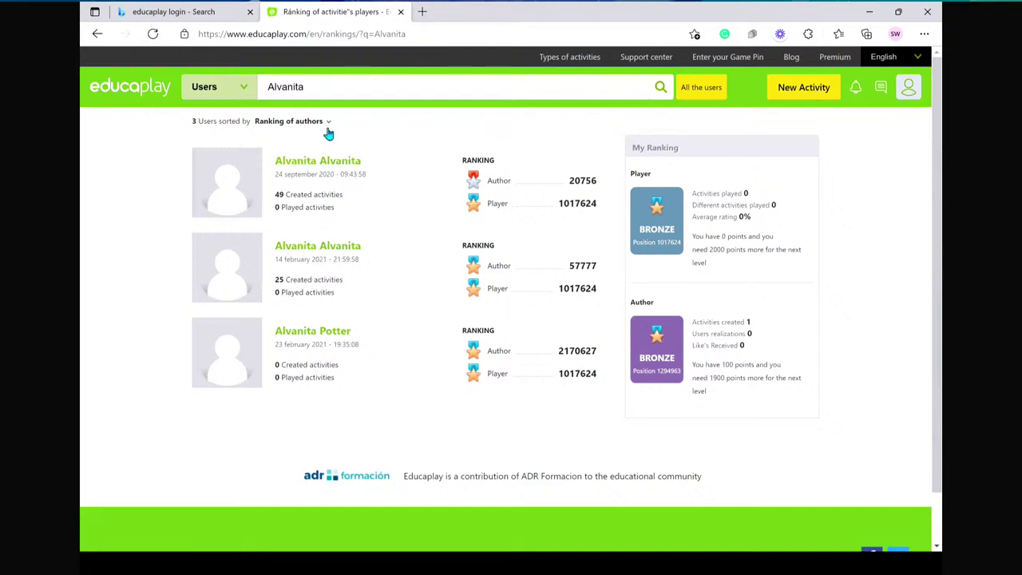
- Search users again with a different first name and scroll the ranking results
left_click(246, 90)
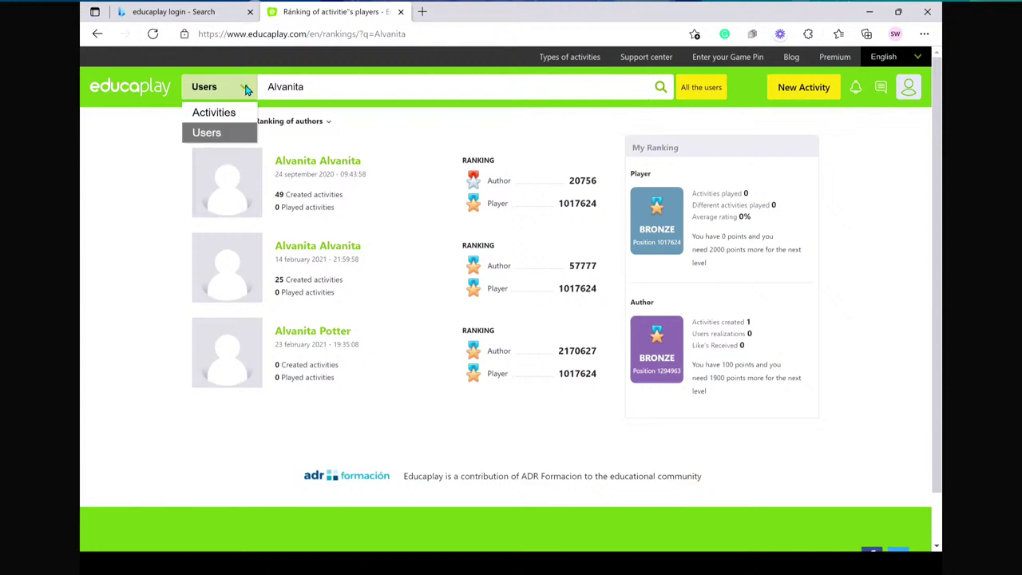
left_click(317, 86)
key("BackSpace")
key("BackSpace")
key("BackSpace")
key("BackSpace")
key("BackSpace")
key("BackSpace")
key("BackSpace")
key("BackSpace")
type("So")
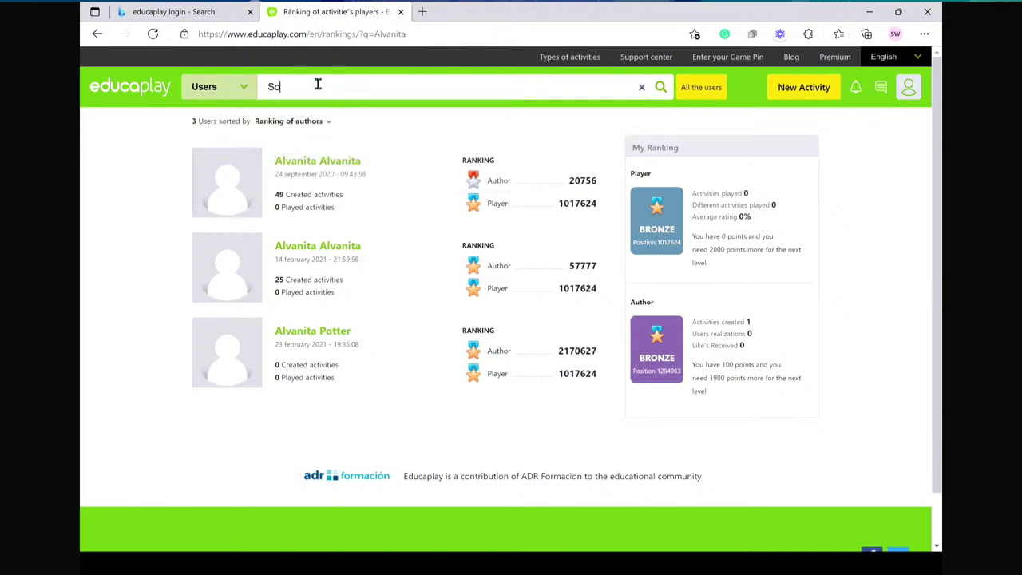
type("nia")
key("Return")
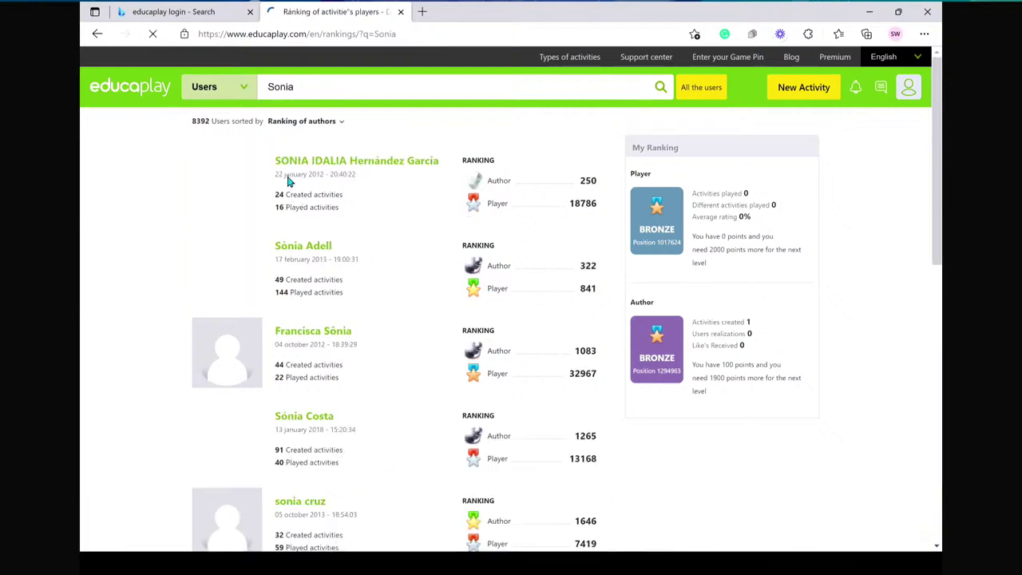
scroll(434, 242, "down", 1)
scroll(435, 243, "down", 6)
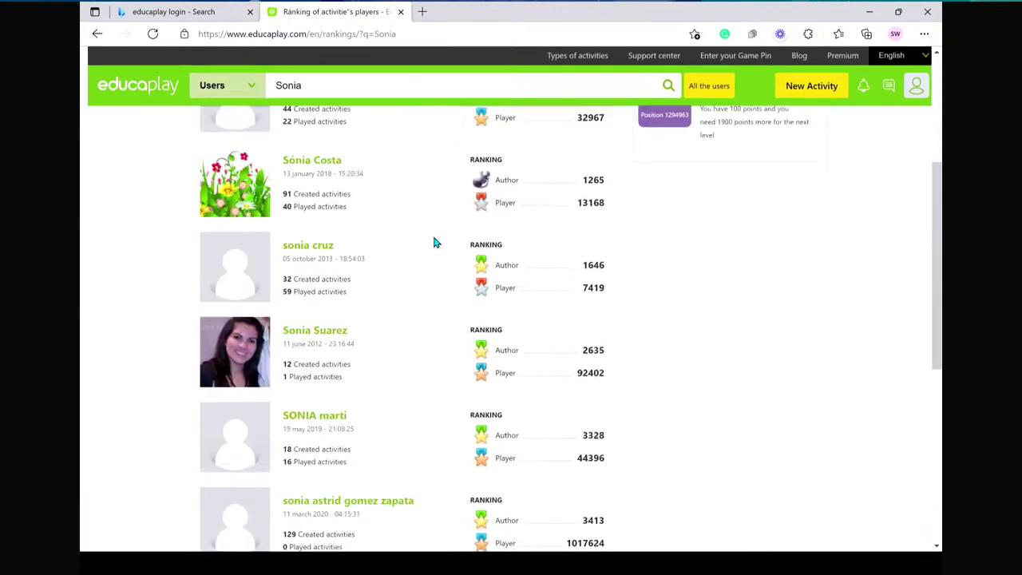
scroll(434, 243, "up", 2)
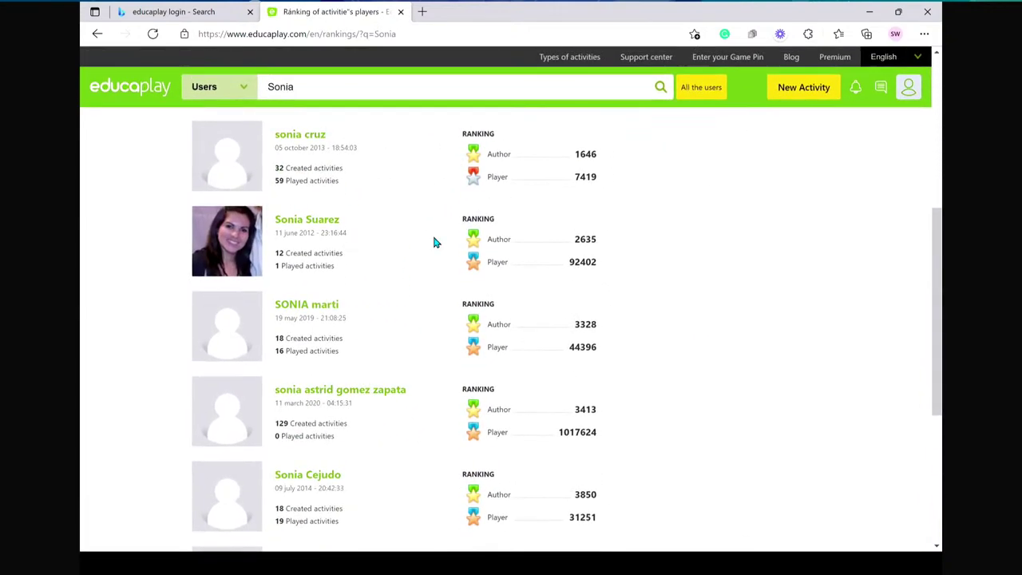
scroll(434, 241, "down", 4)
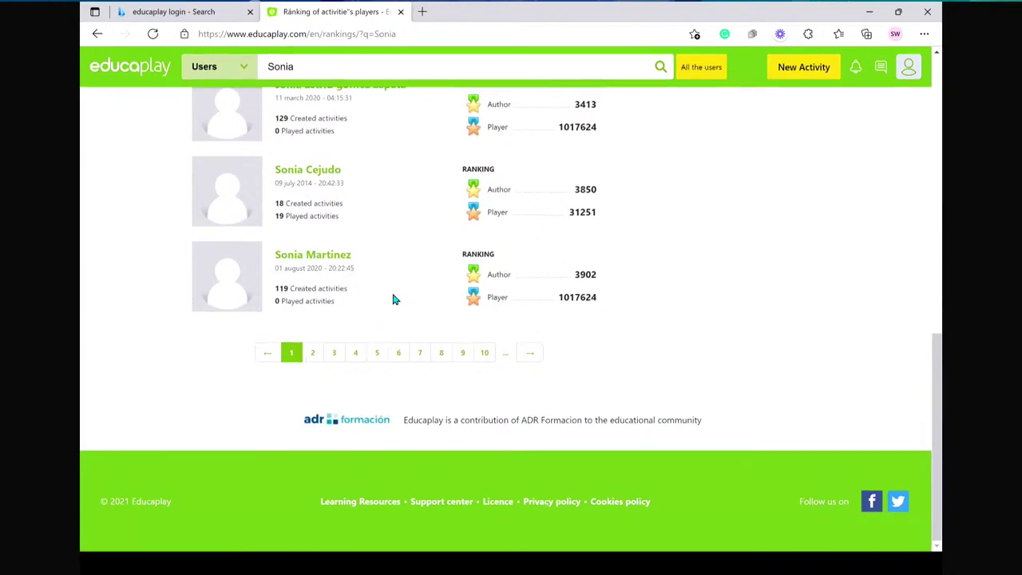
scroll(392, 296, "up", 10)
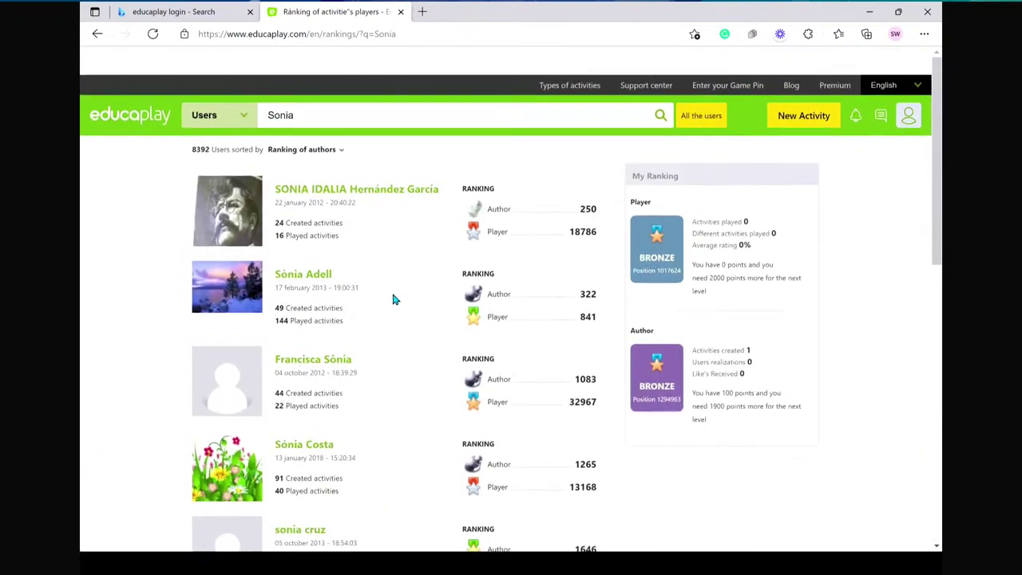
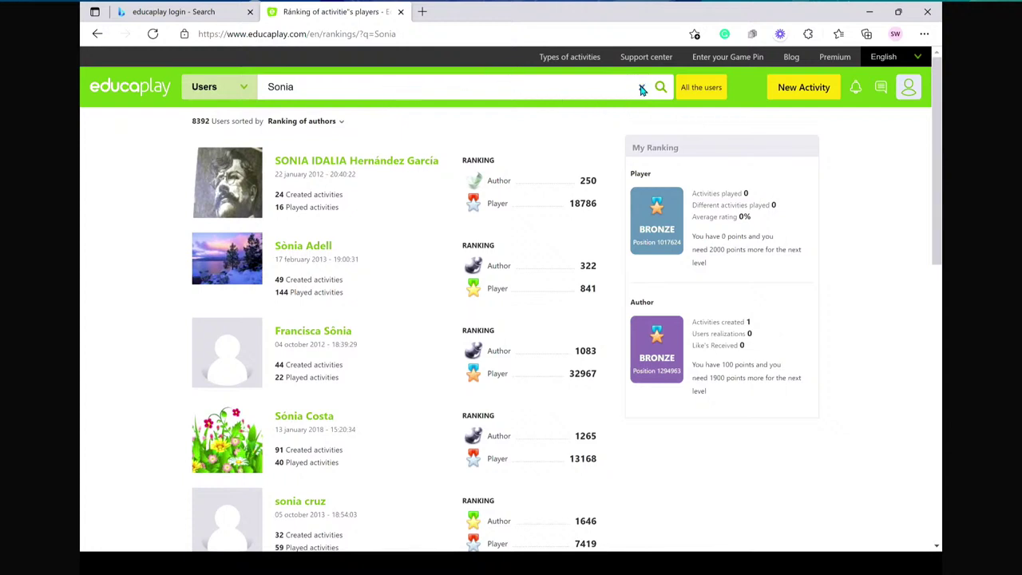
- Clear the user search and compare the NoAds, Plus and Commercial Premium plans
left_click(643, 88)
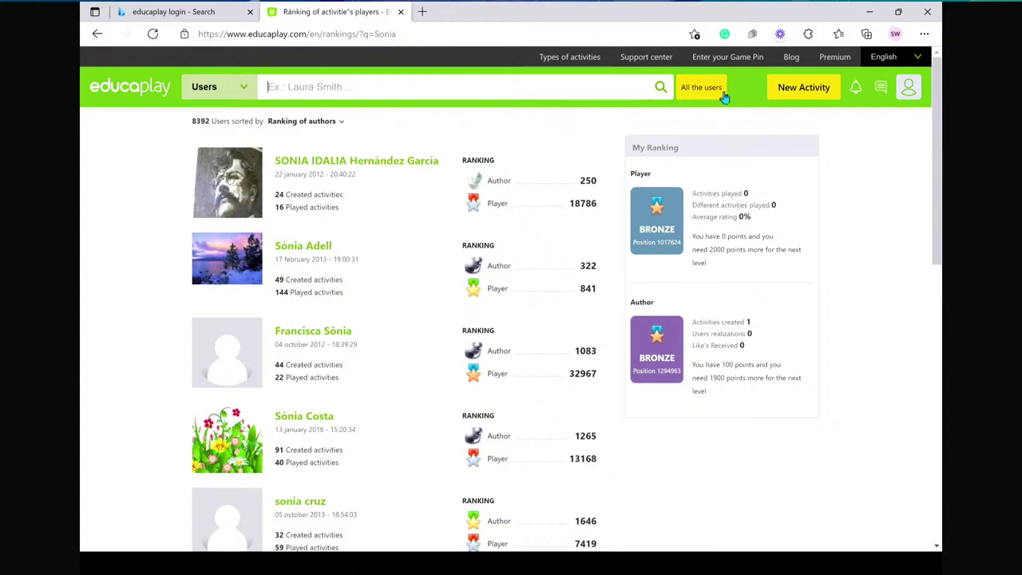
left_click(835, 58)
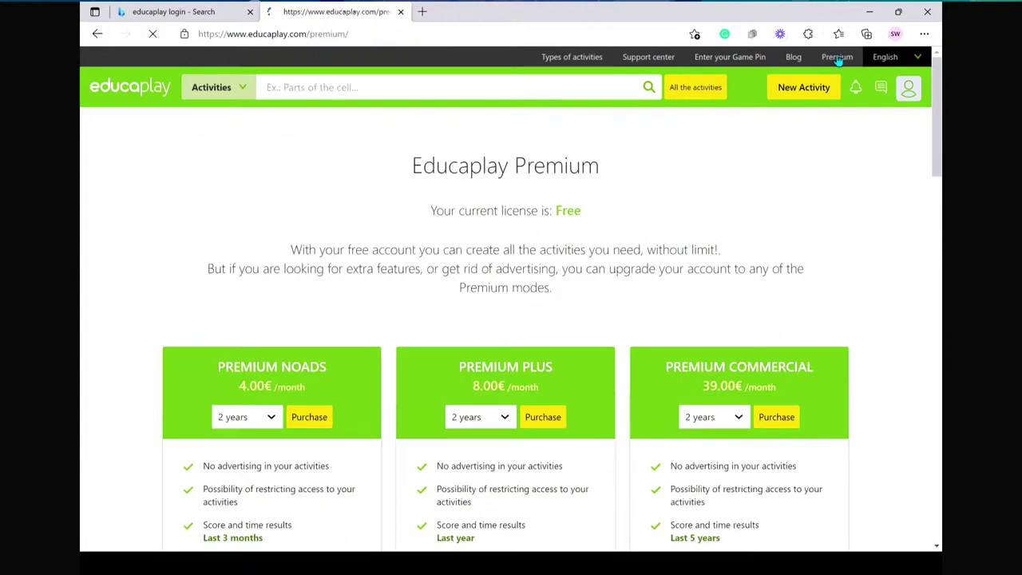
scroll(335, 415, "down", 2)
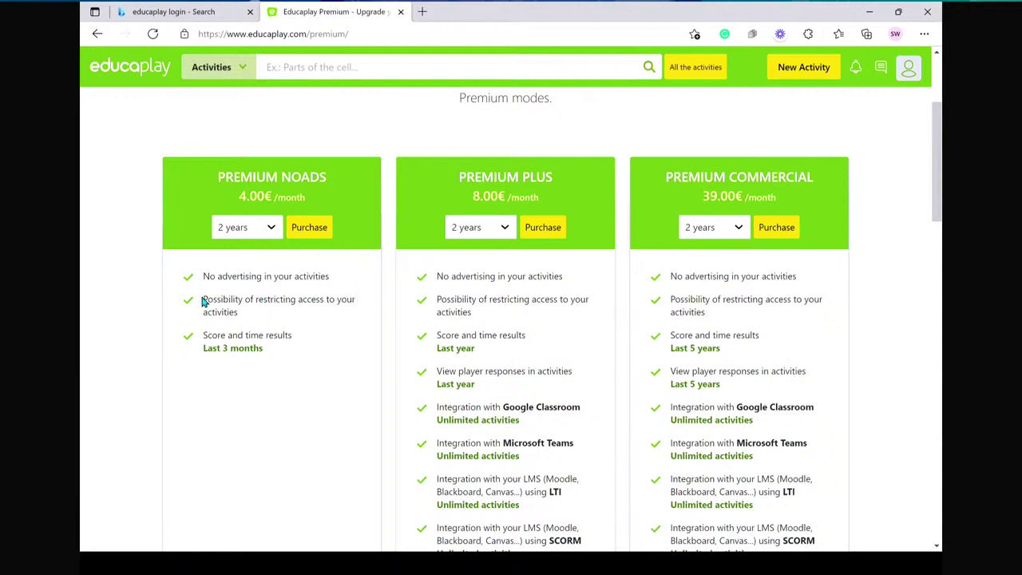
triple_click(247, 312)
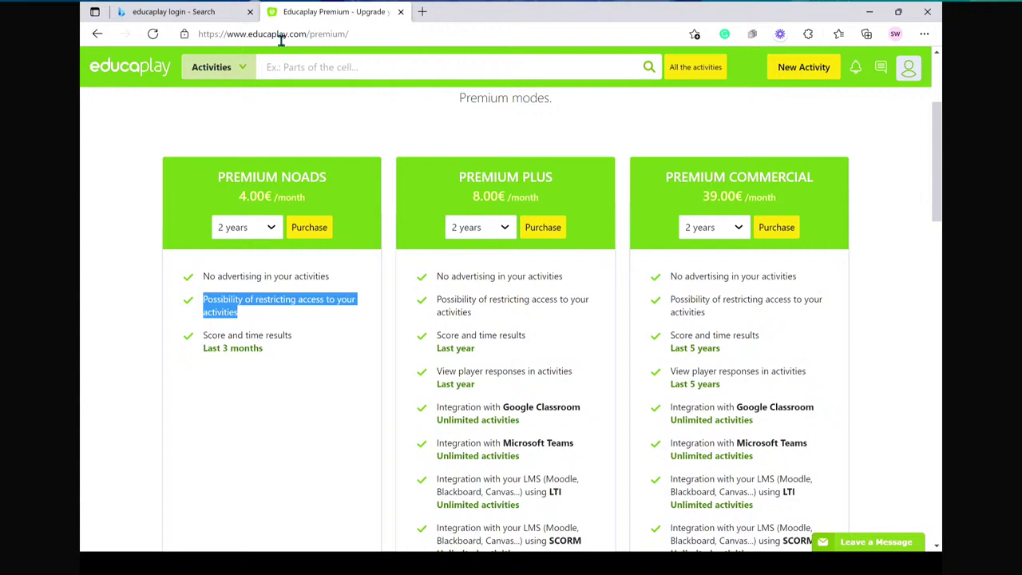
- Go back to the user rankings results and dismiss the saved search suggestions
left_click(97, 37)
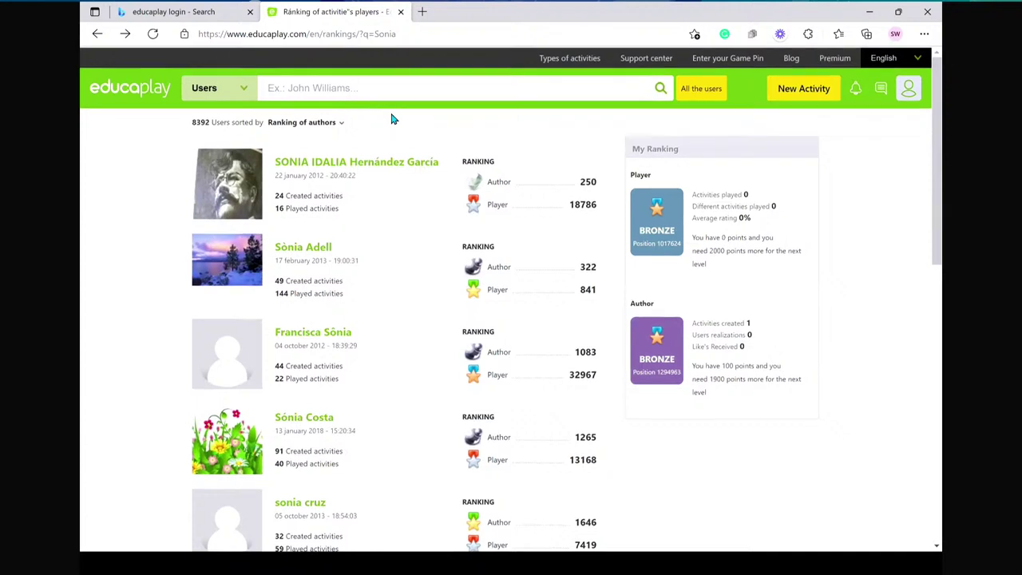
left_click(424, 87)
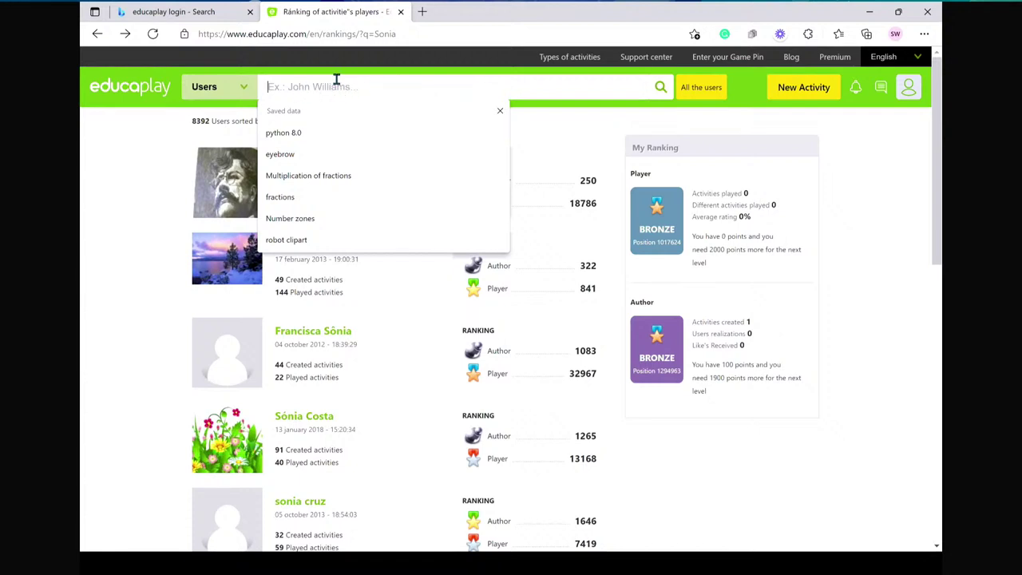
key("Down")
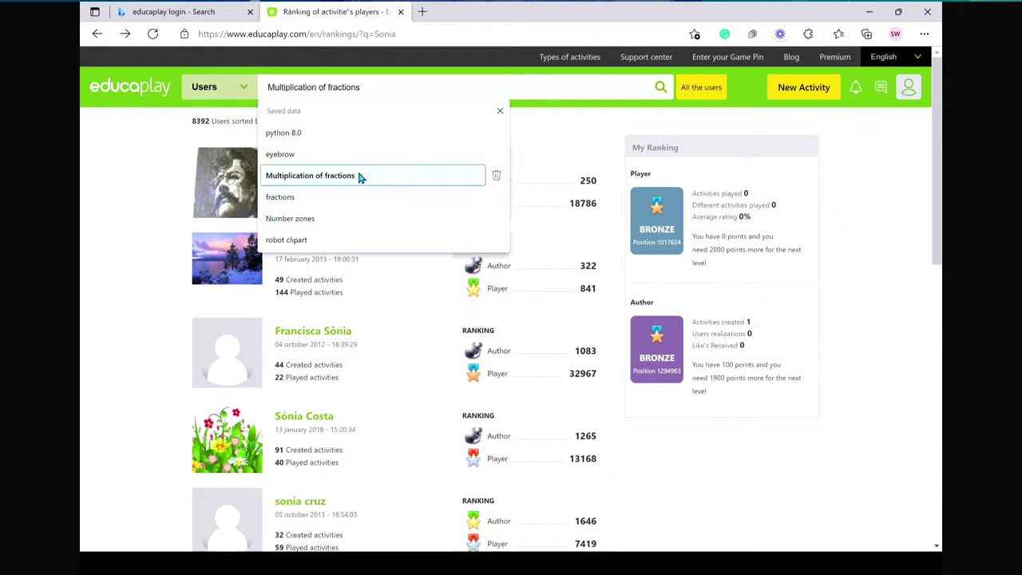
left_click(704, 476)
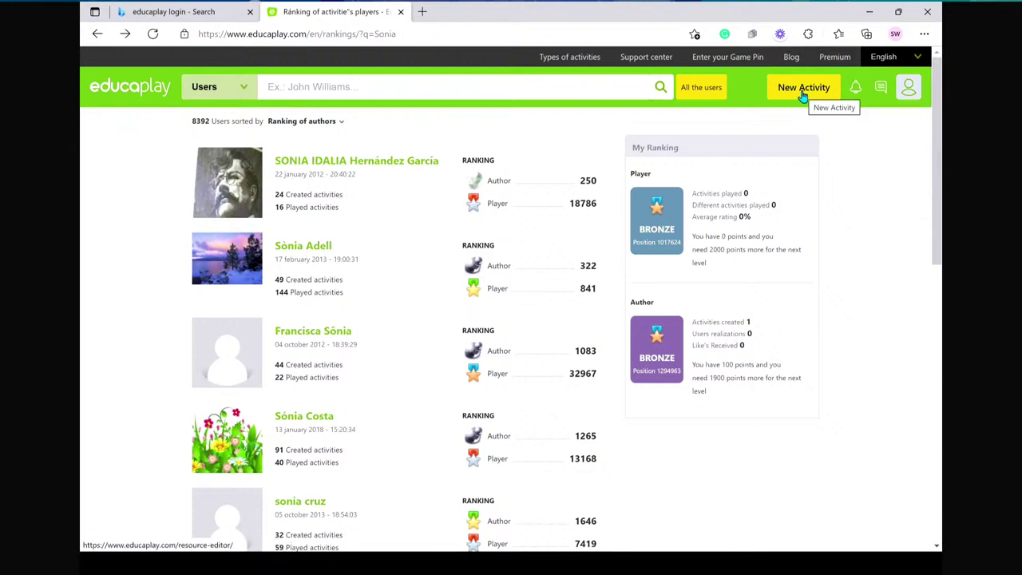
- Open My challenges from the profile and scroll to the New challenge option
left_click(907, 89)
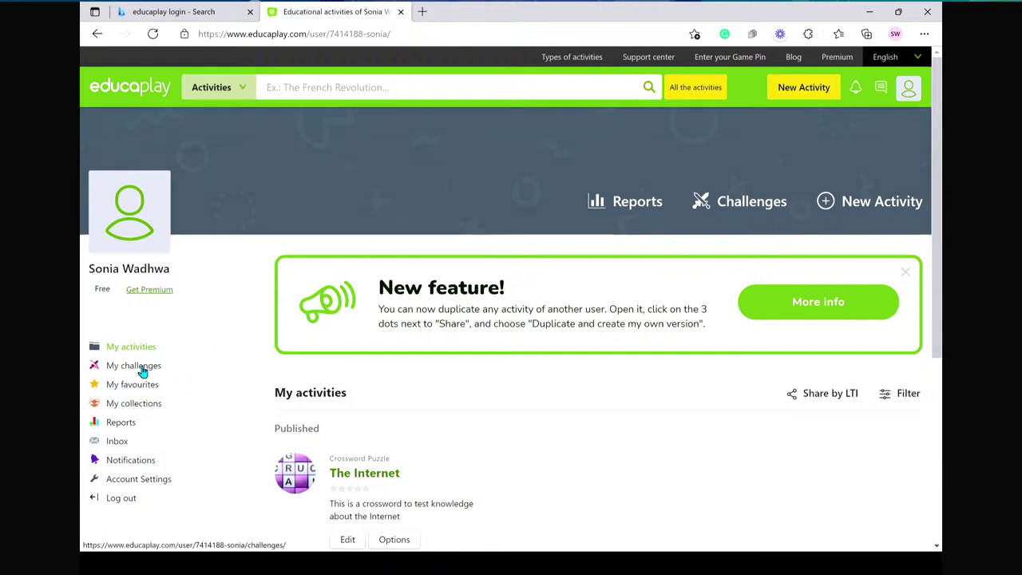
left_click(141, 369)
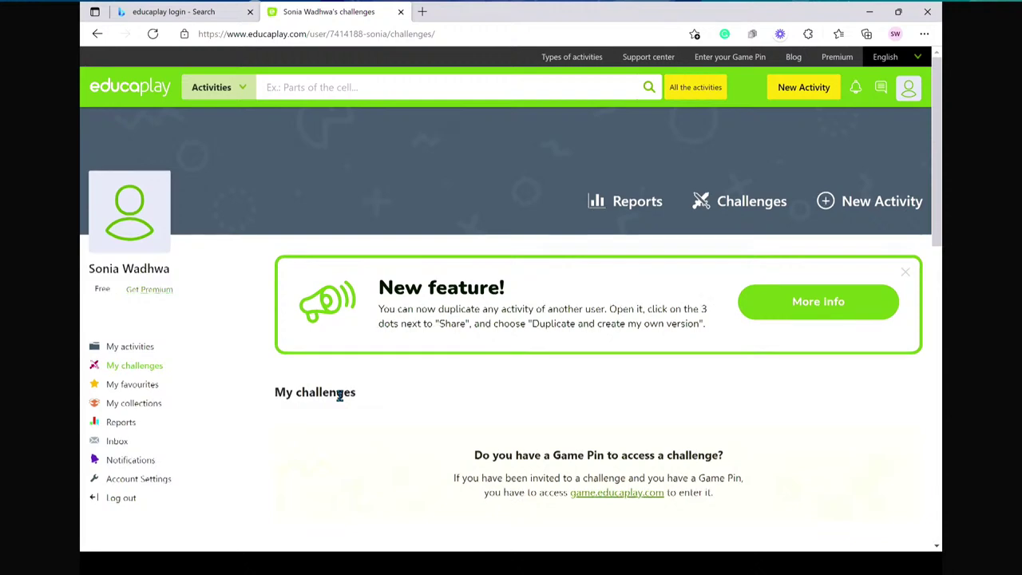
scroll(340, 396, "down", 2)
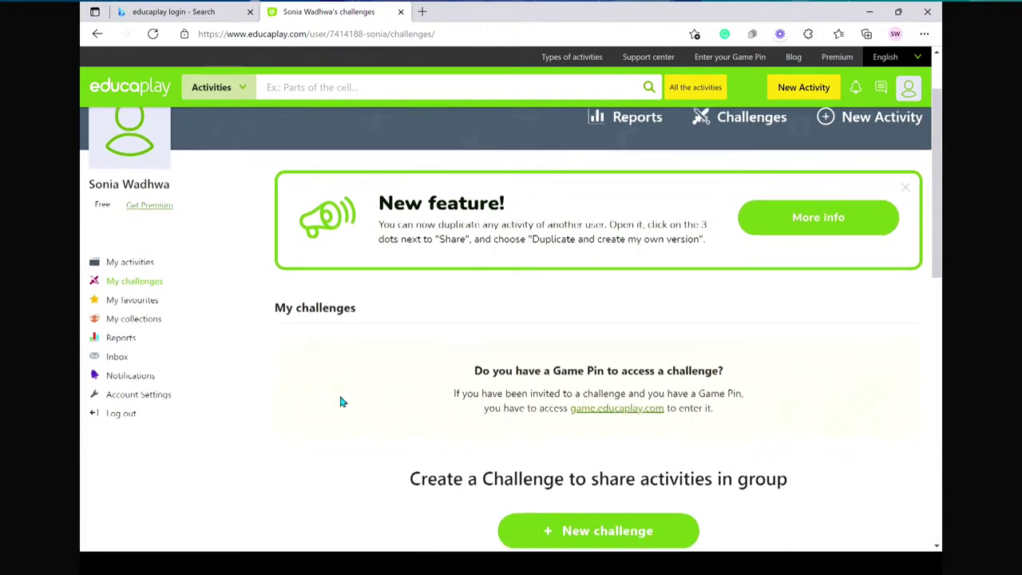
scroll(341, 400, "down", 1)
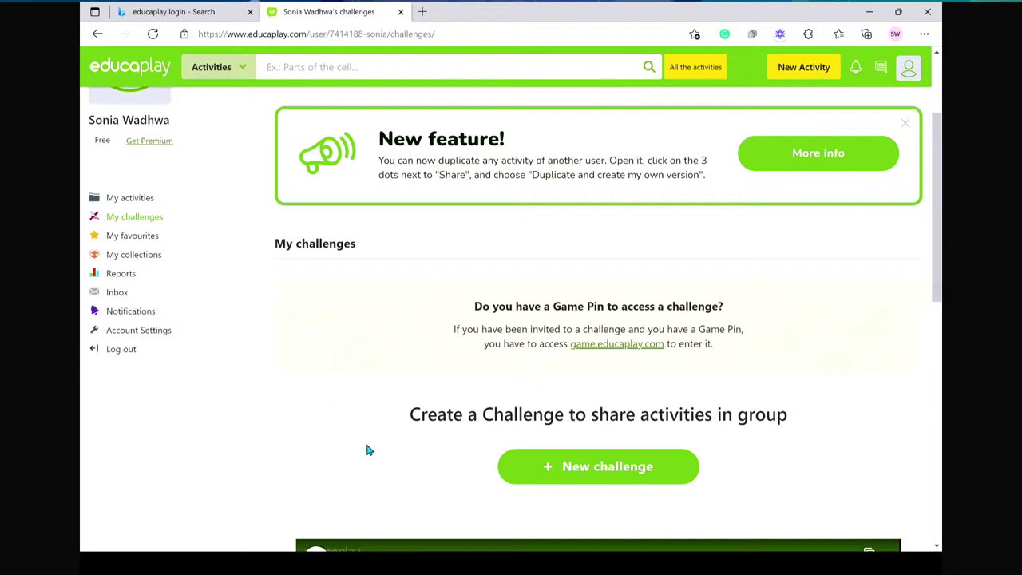
scroll(367, 450, "down", 1)
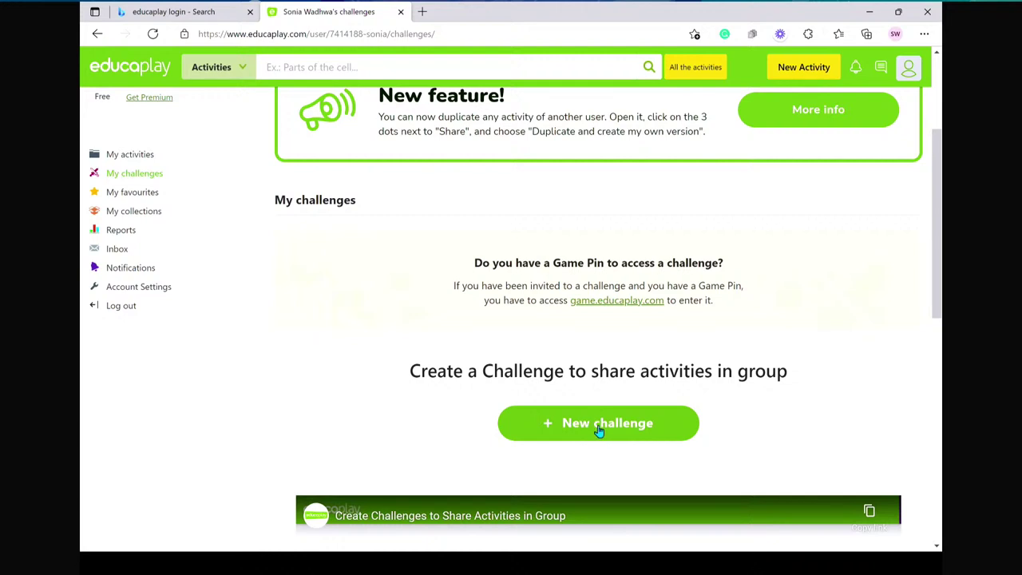
- Start a new challenge and add The Internet crossword to it
left_click(598, 430)
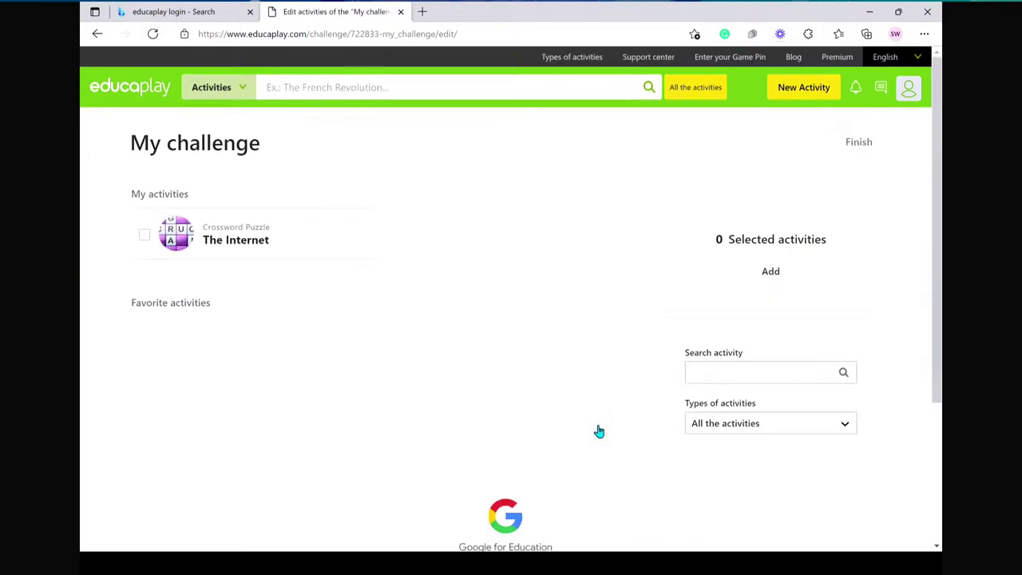
left_click(143, 236)
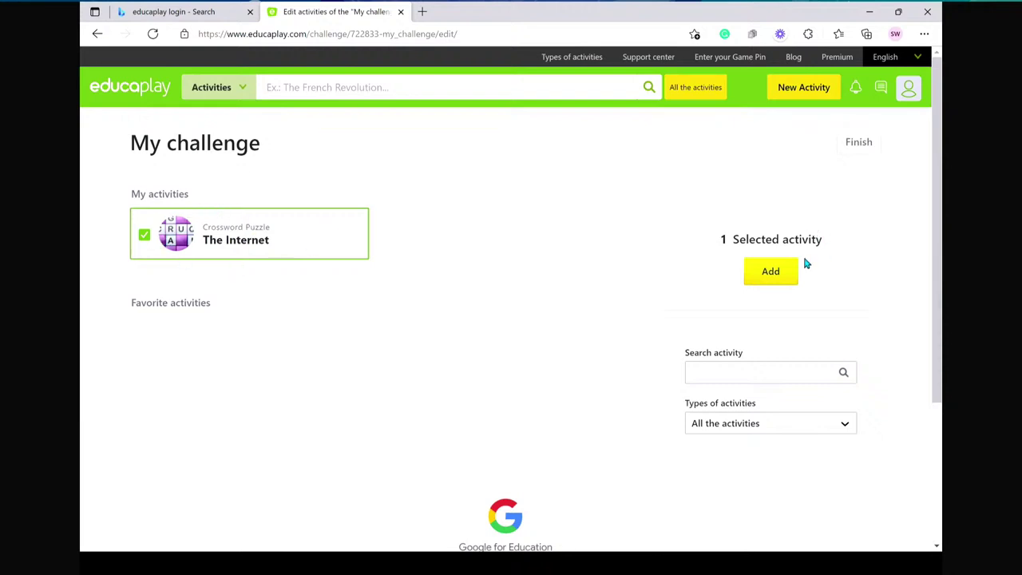
left_click(771, 272)
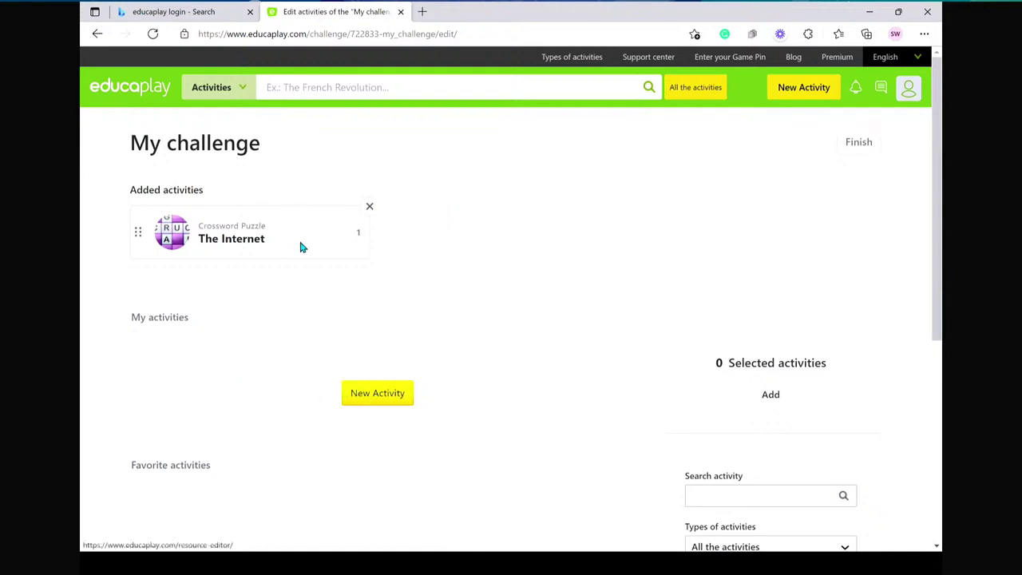
scroll(301, 245, "down", 1)
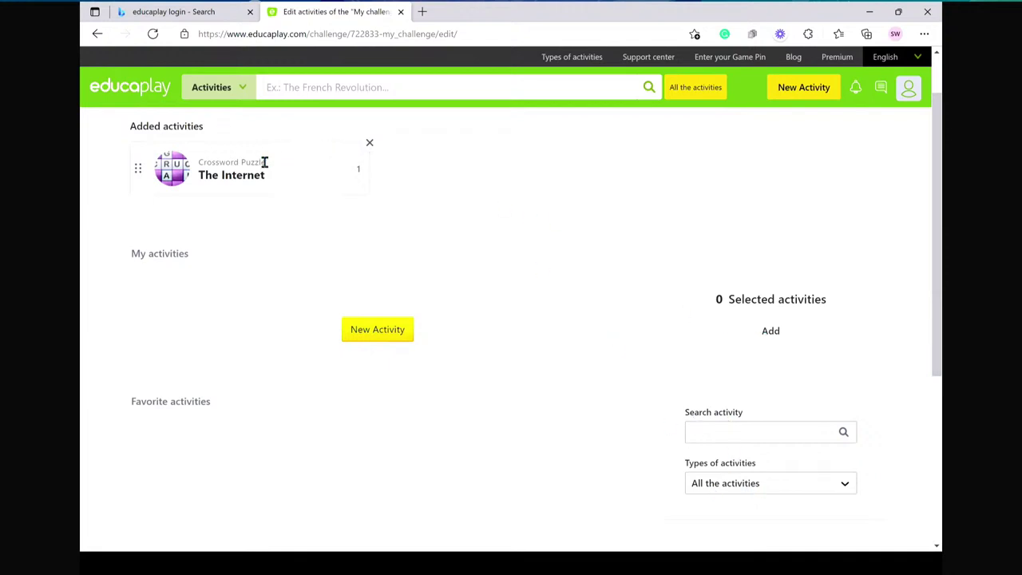
- Return from New Activity and reload the editor showing My challenge with The Internet
left_click(382, 331)
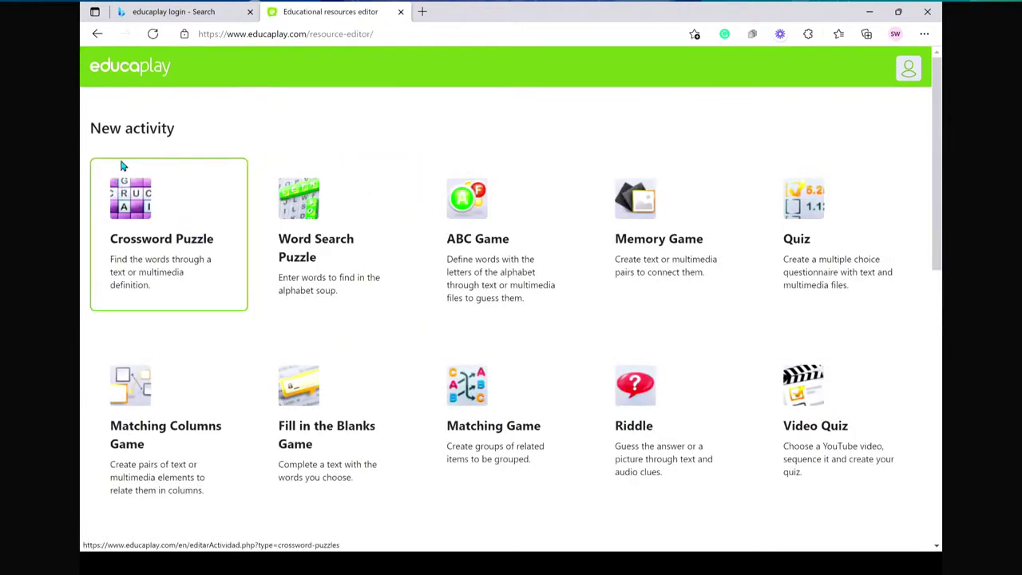
left_click(98, 34)
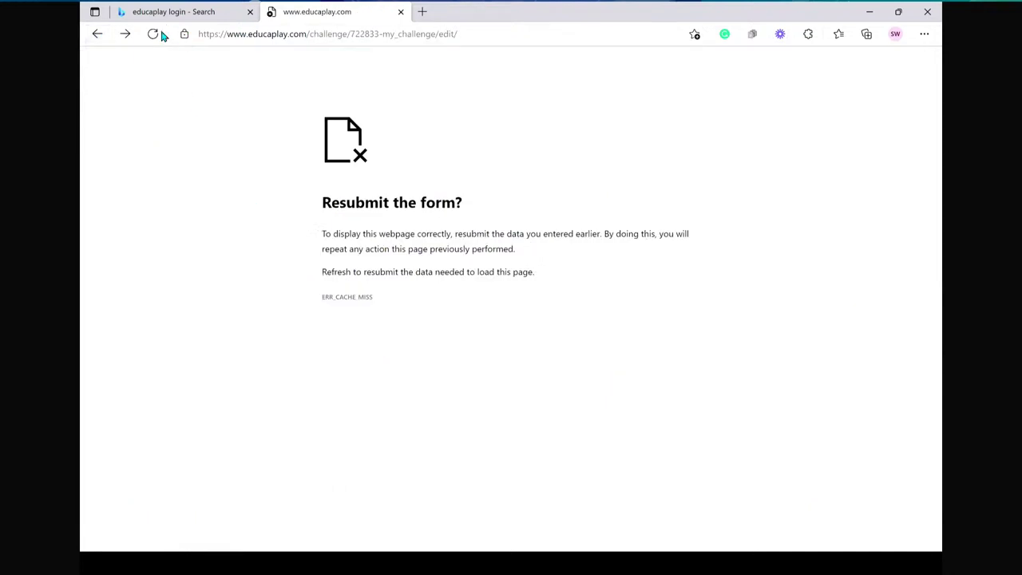
left_click(154, 34)
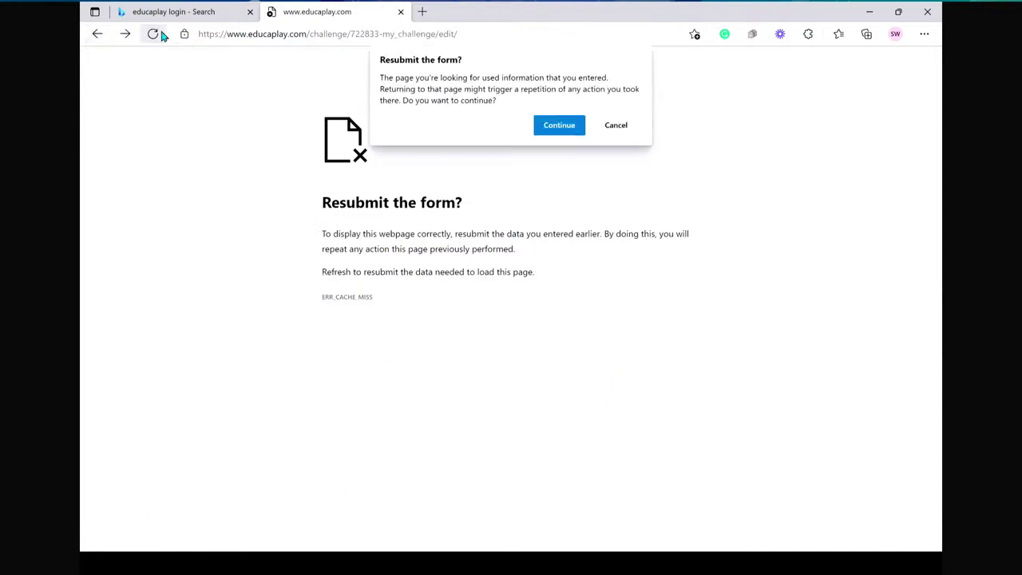
left_click(559, 125)
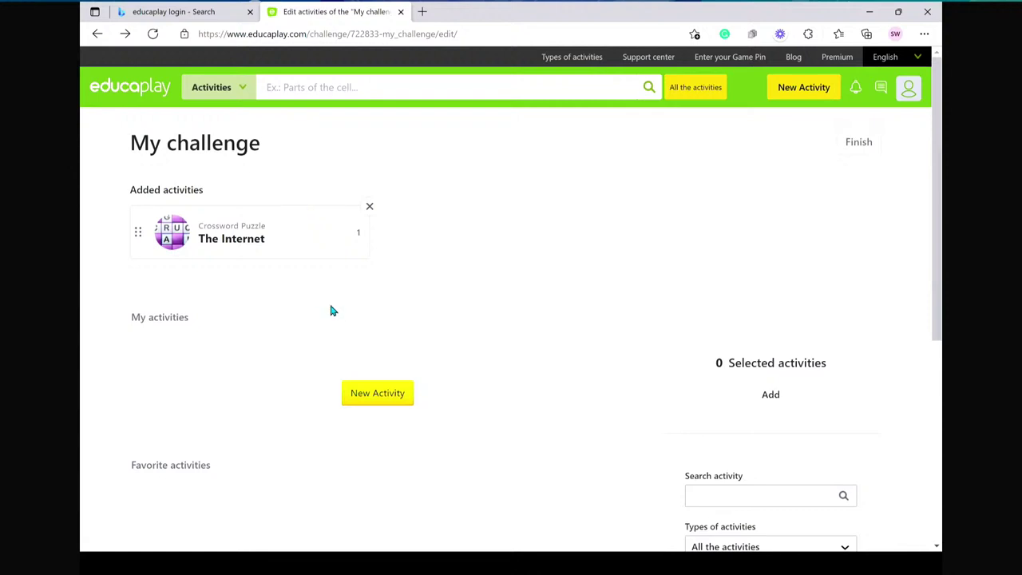
scroll(332, 311, "down", 2)
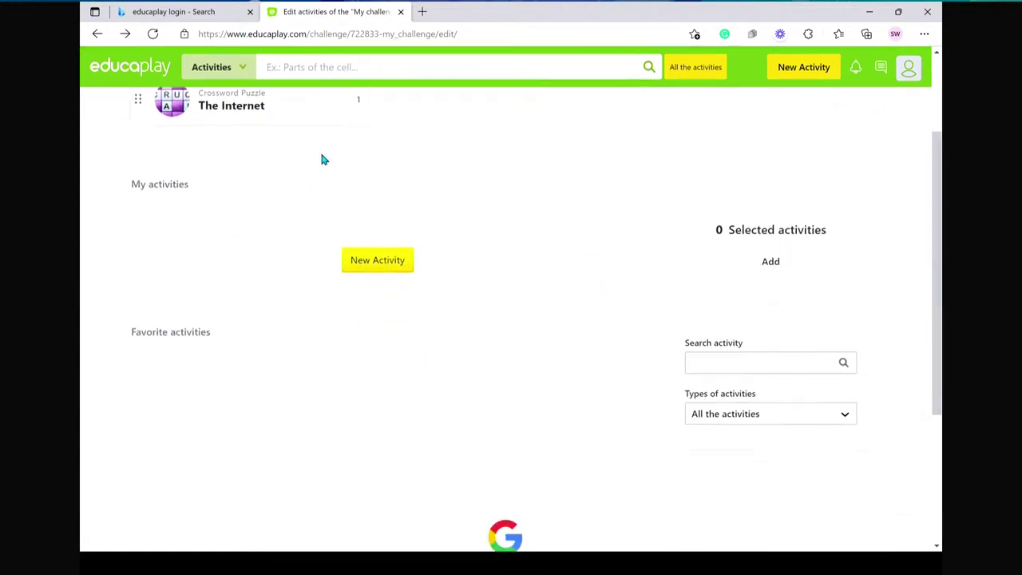
scroll(320, 150, "up", 2)
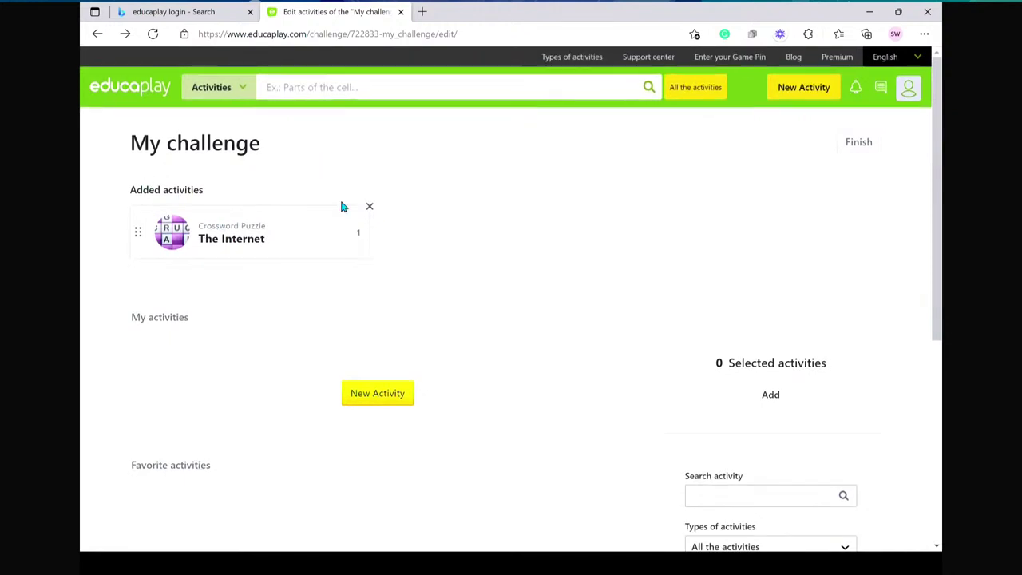
- Save My challenge and copy its Game Pin from the My challenges list
left_click(860, 144)
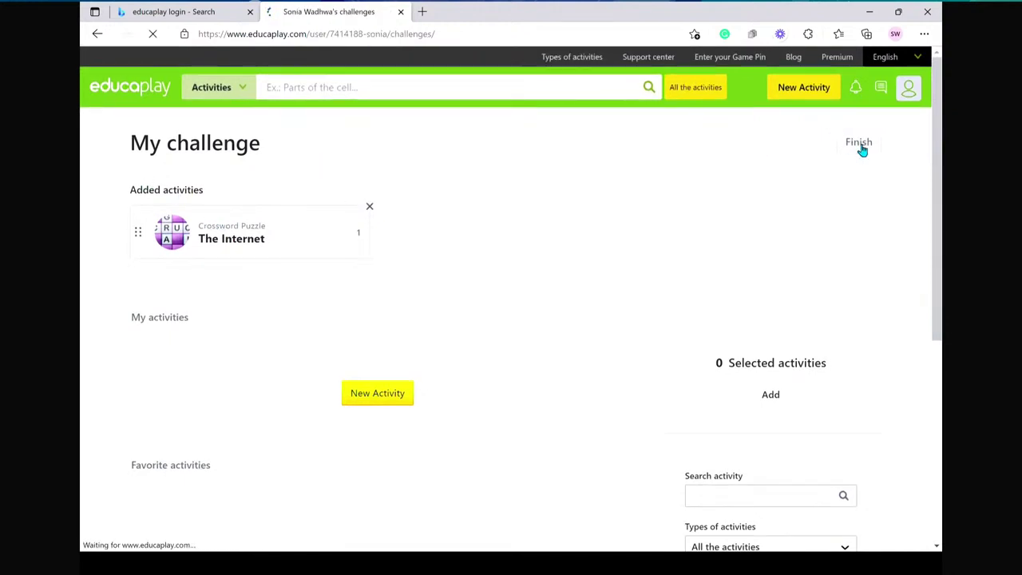
scroll(579, 342, "down", 4)
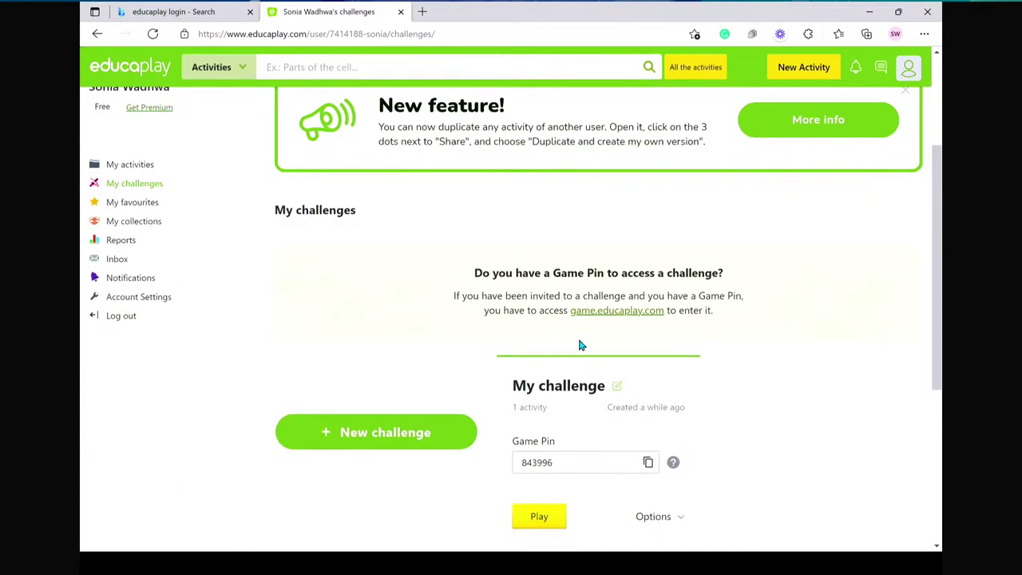
left_click(560, 337)
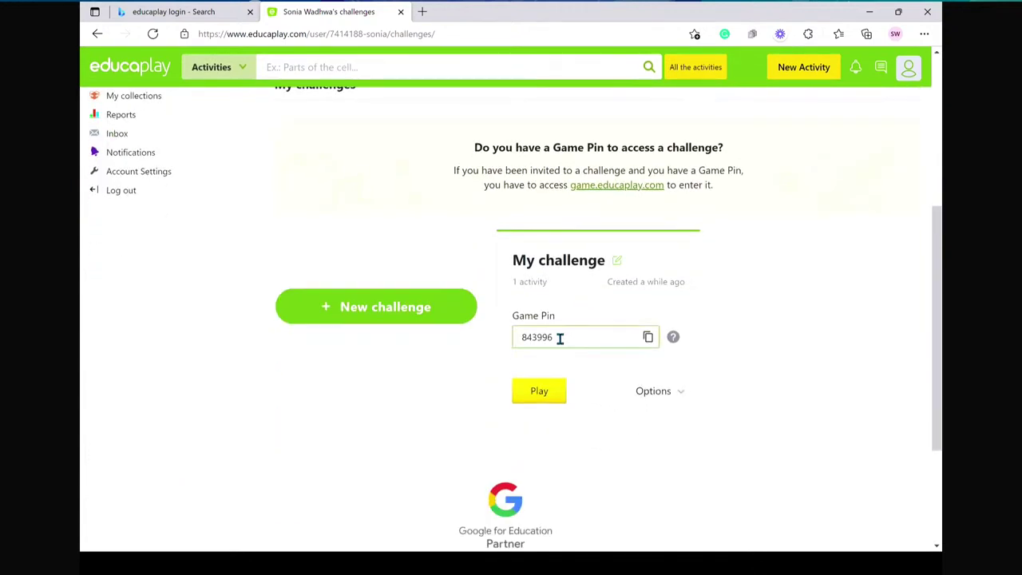
left_click_drag(552, 335, 537, 336)
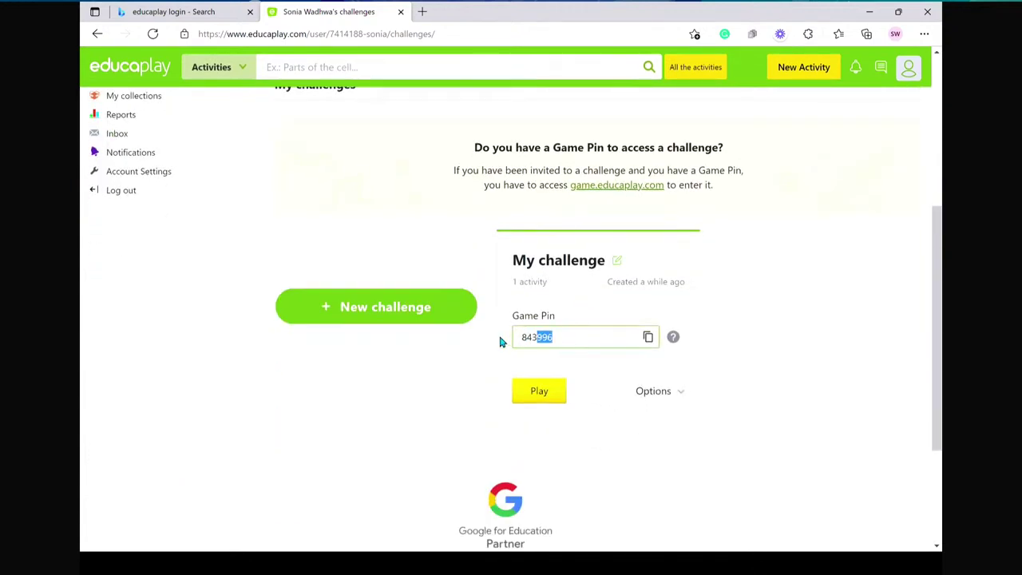
left_click(647, 336)
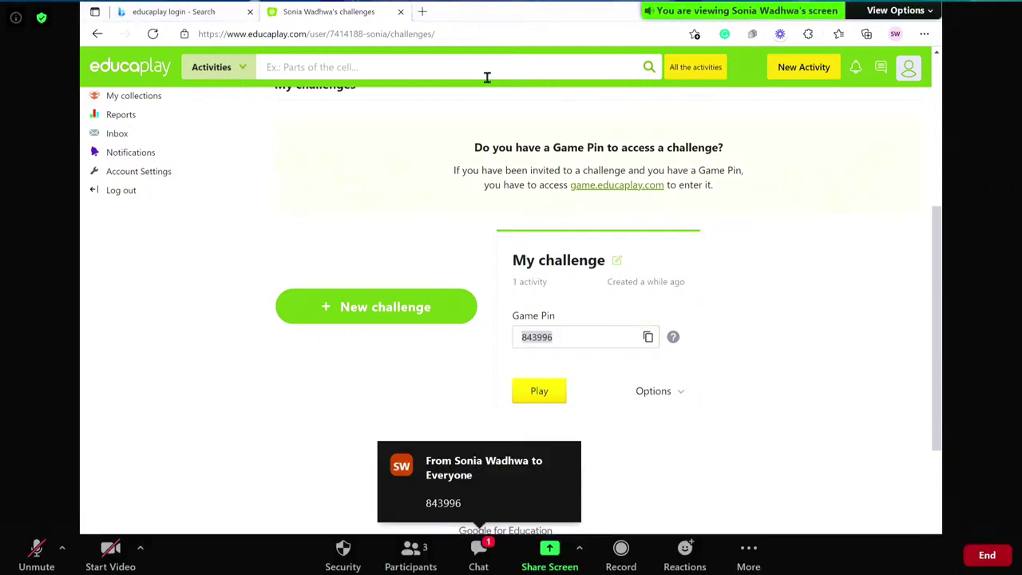
scroll(519, 156, "up", 5)
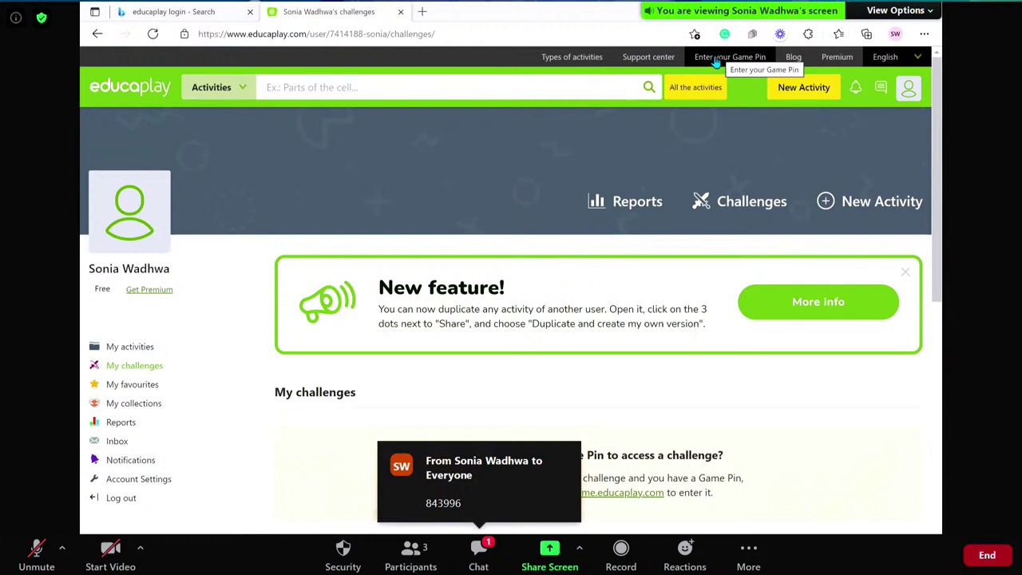
- Enter Game Pin 843996 to open My challenge's The Internet crossword page
left_click(718, 61)
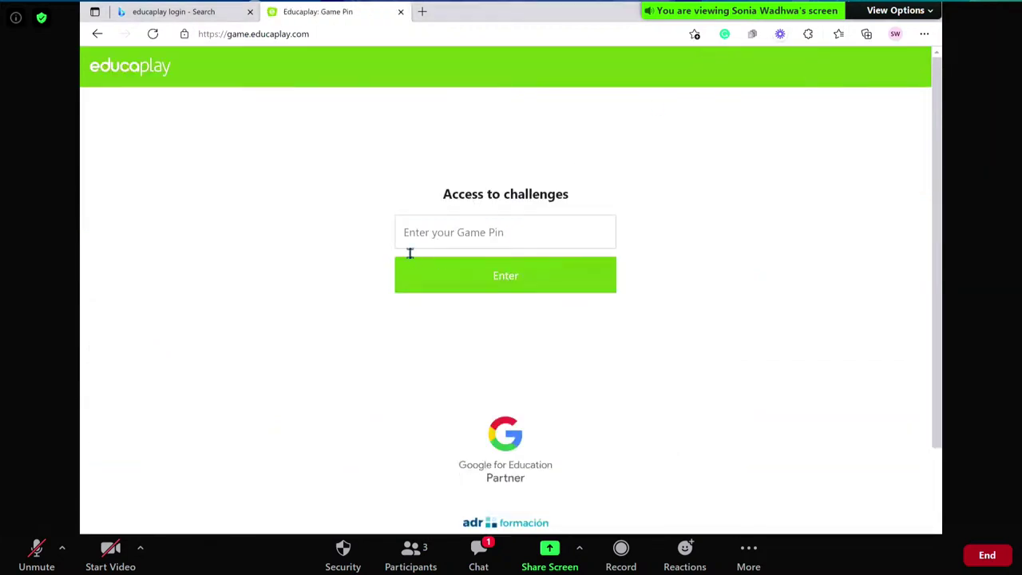
left_click(436, 232)
type("843996")
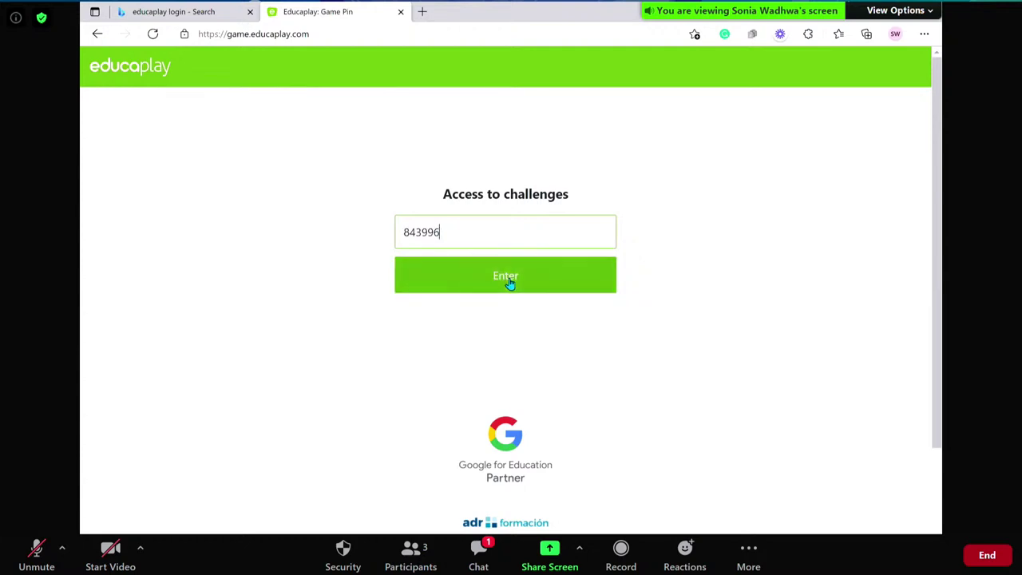
left_click(508, 283)
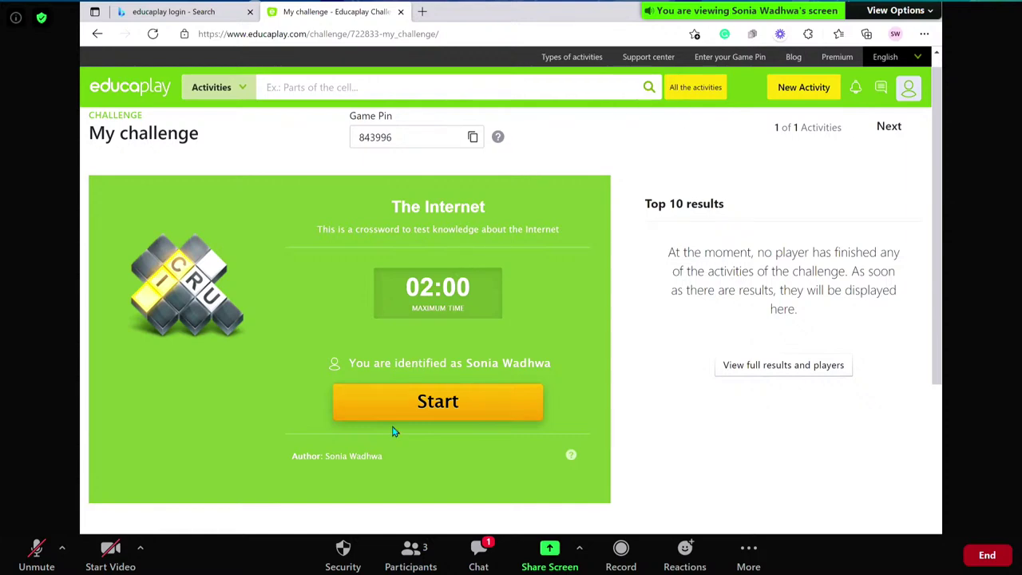
key("super")
- Launch Google Chrome from Start search and maximize its window
type("chrome")
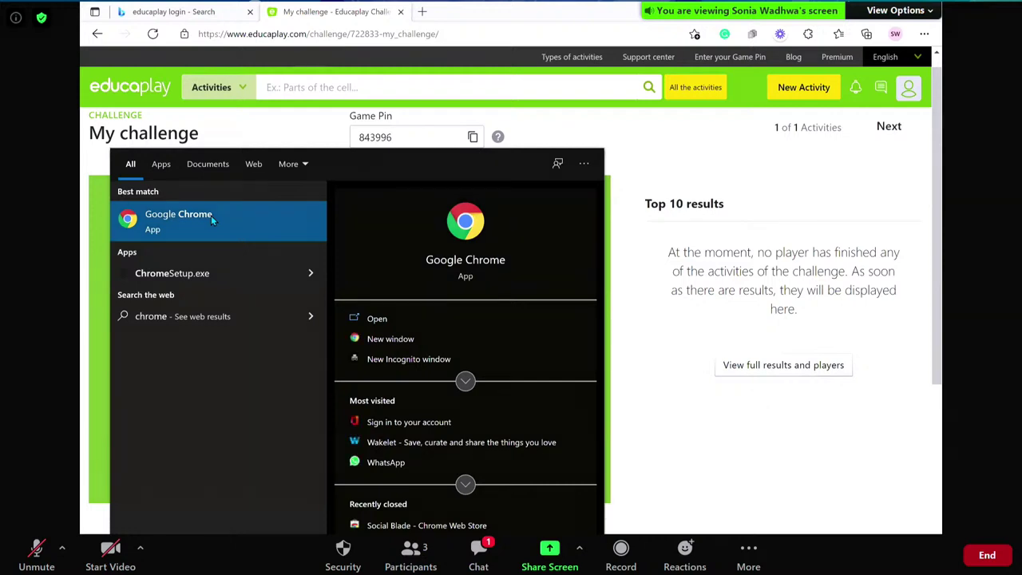
left_click(211, 217)
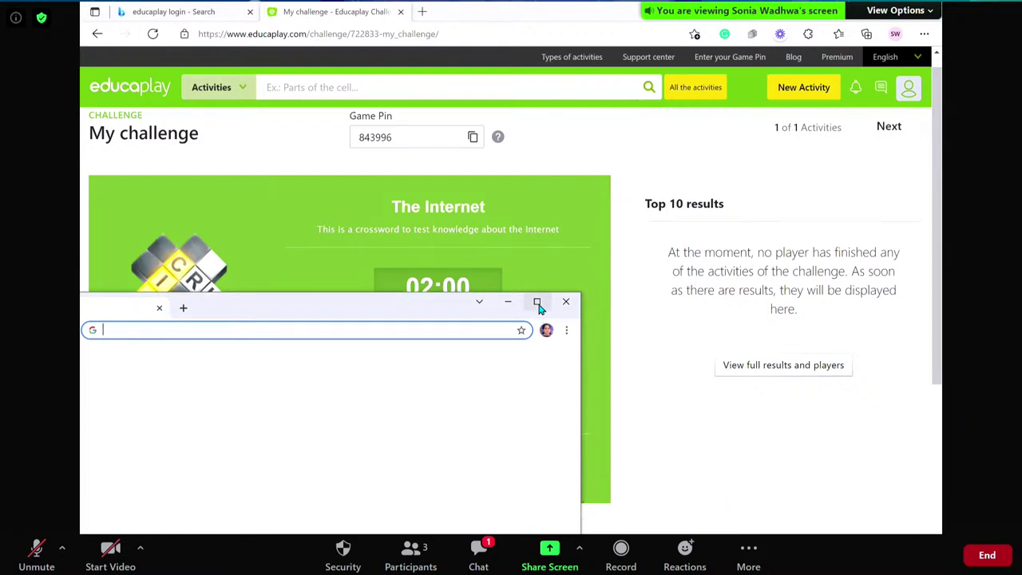
left_click(536, 303)
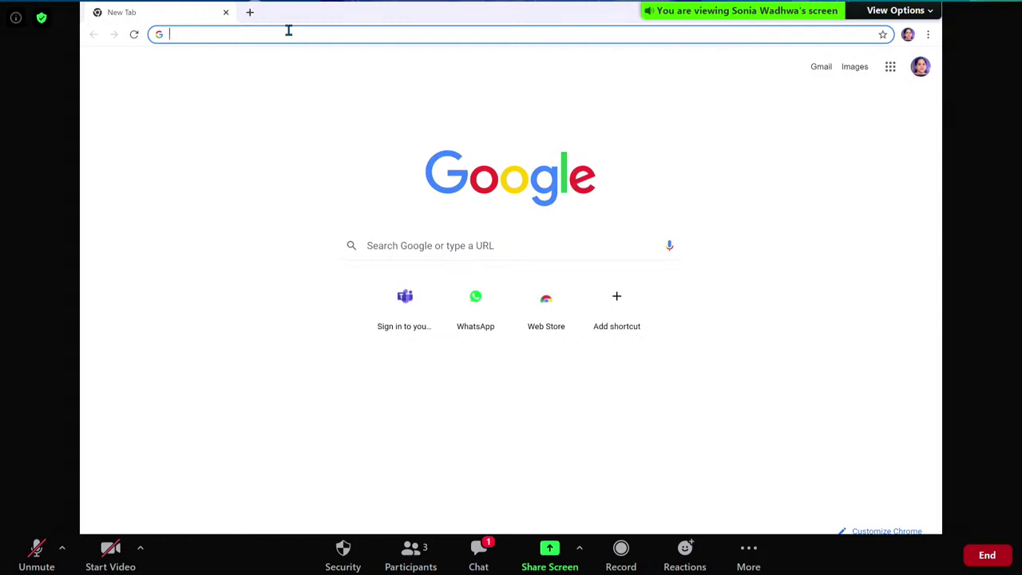
- Open game.educaplay.com via search, accept cookies and submit Game Pin 843996
type("educa")
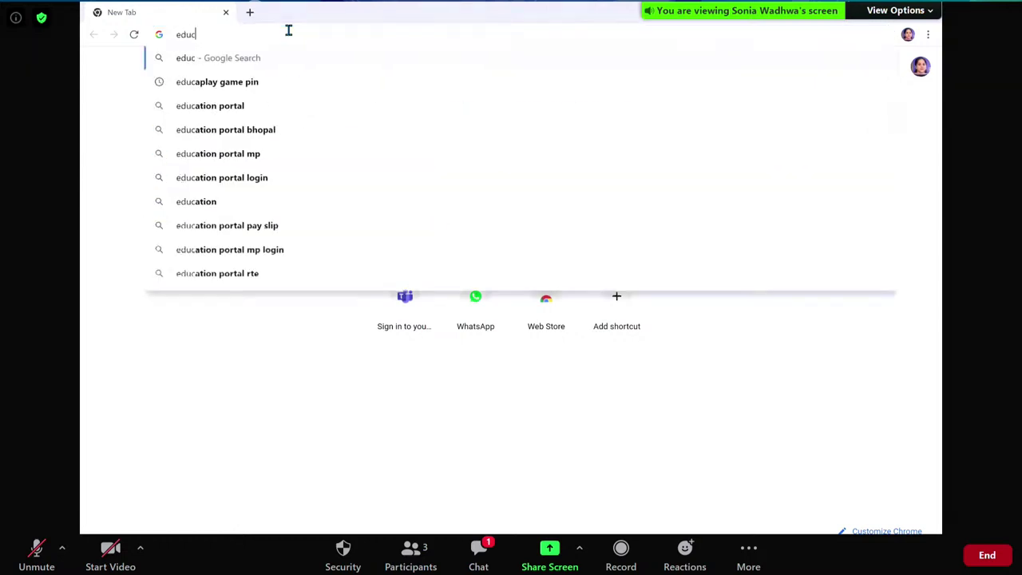
left_click(222, 86)
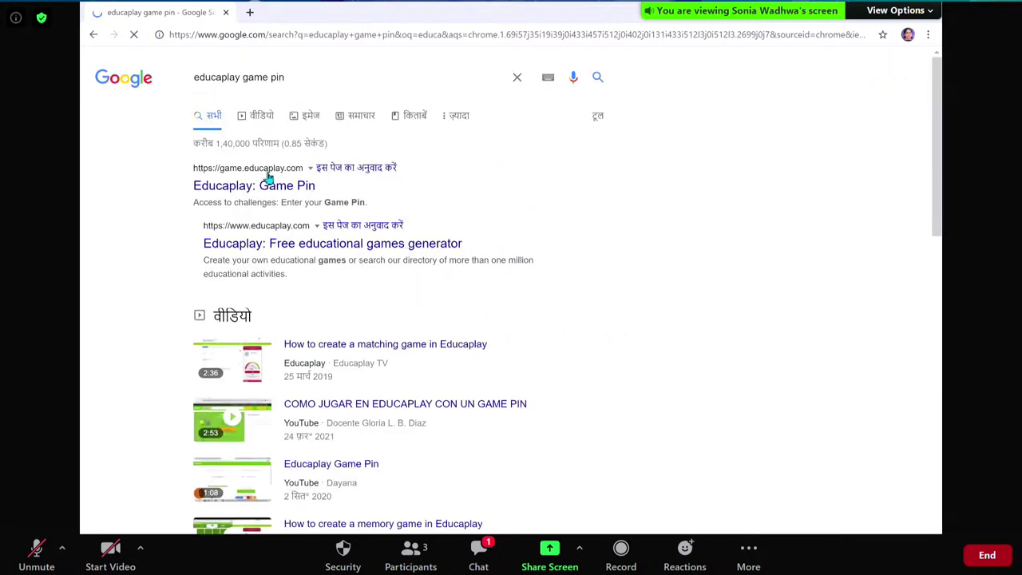
left_click(265, 170)
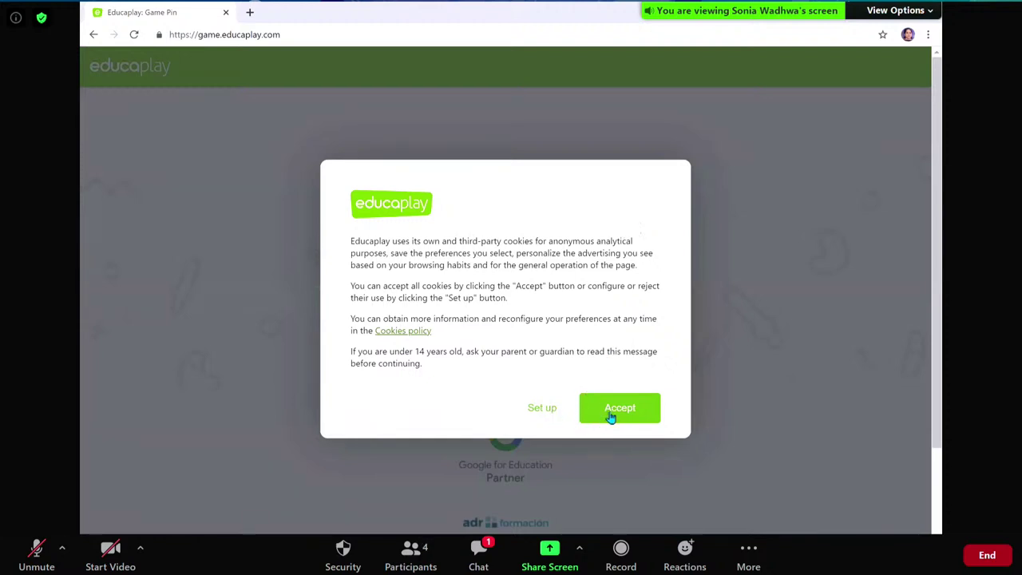
left_click(611, 415)
left_click(475, 245)
type("843996")
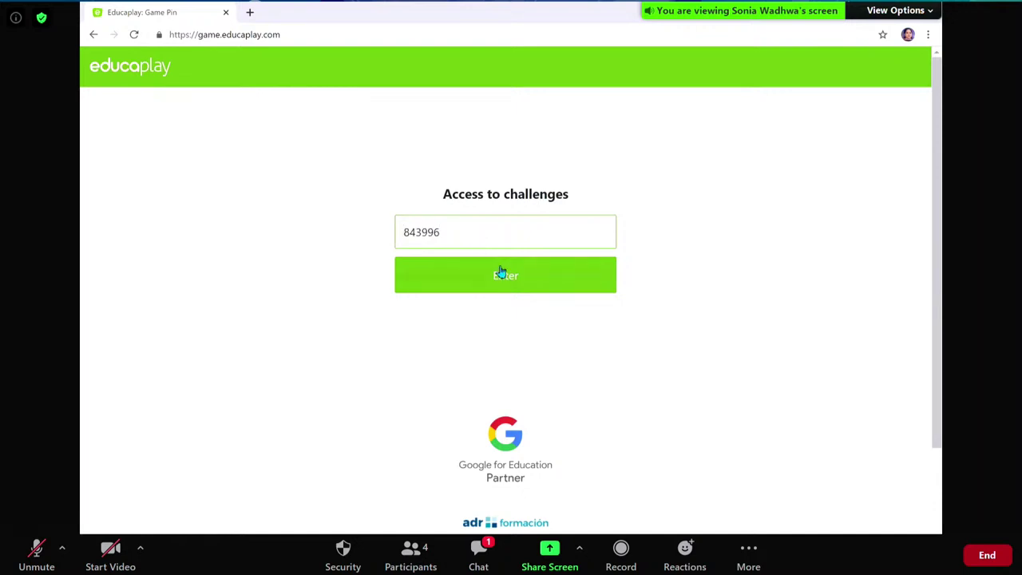
left_click(508, 284)
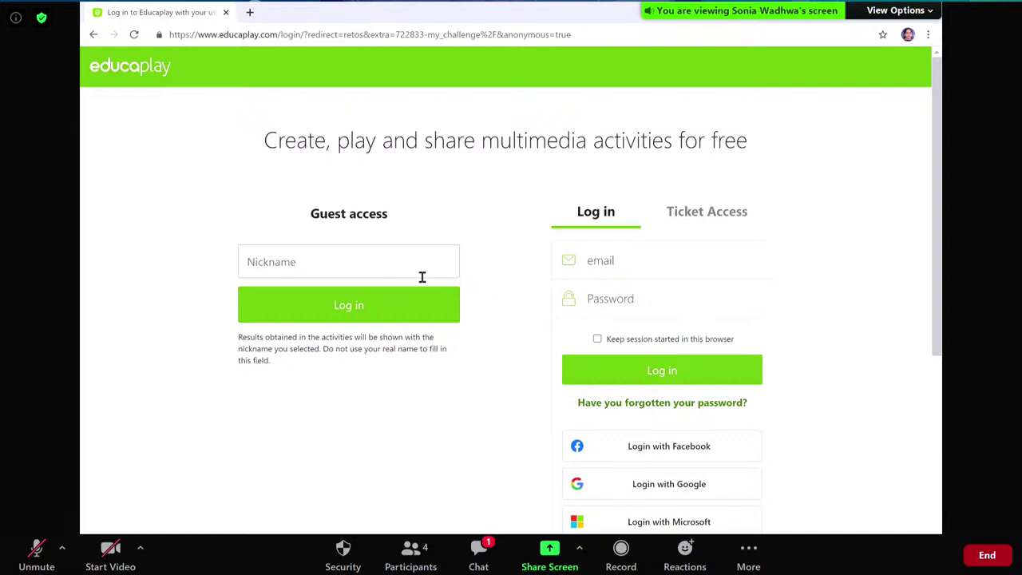
- Log in as a guest with a nickname, then switch back to the owner's browser
left_click(379, 269)
type("Rashmi")
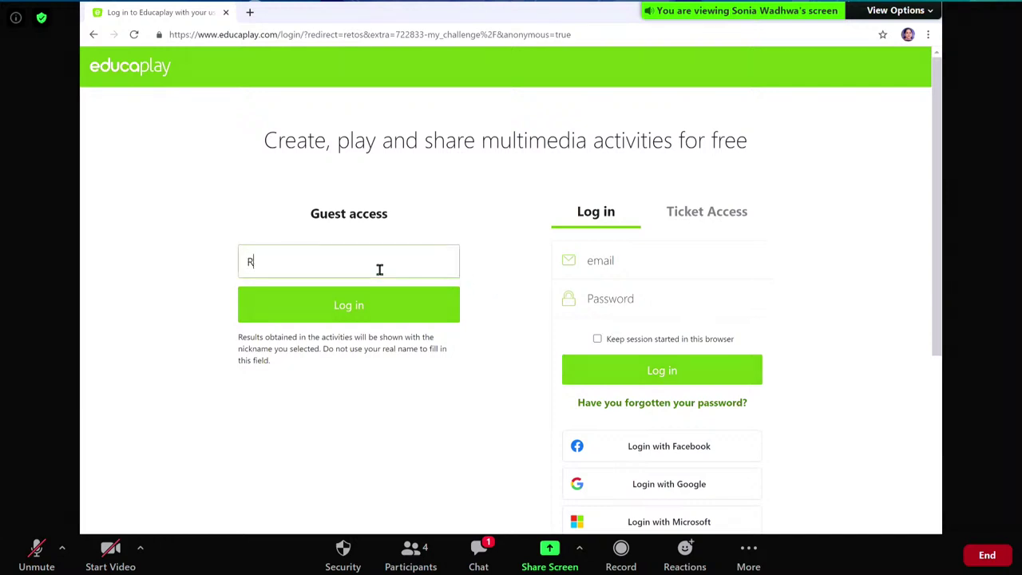
left_click(327, 301)
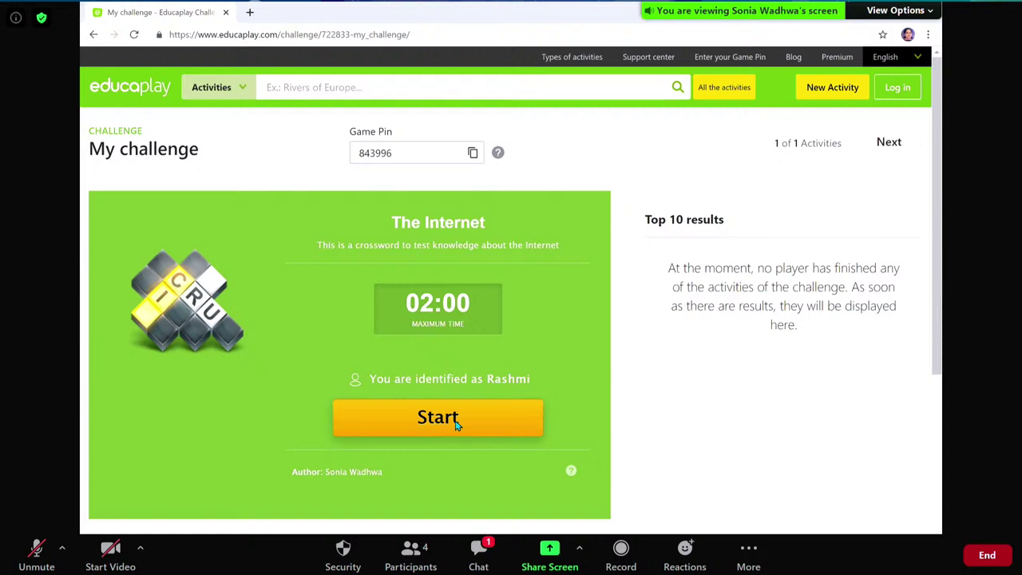
key("alt+Tab")
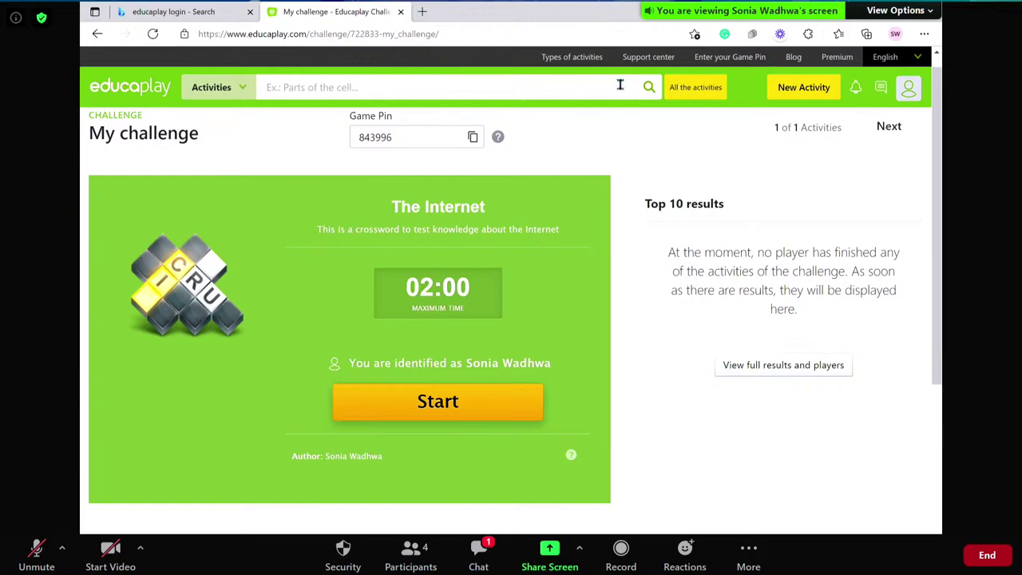
- Open The Internet crossword from My activities and copy its share link
left_click(911, 93)
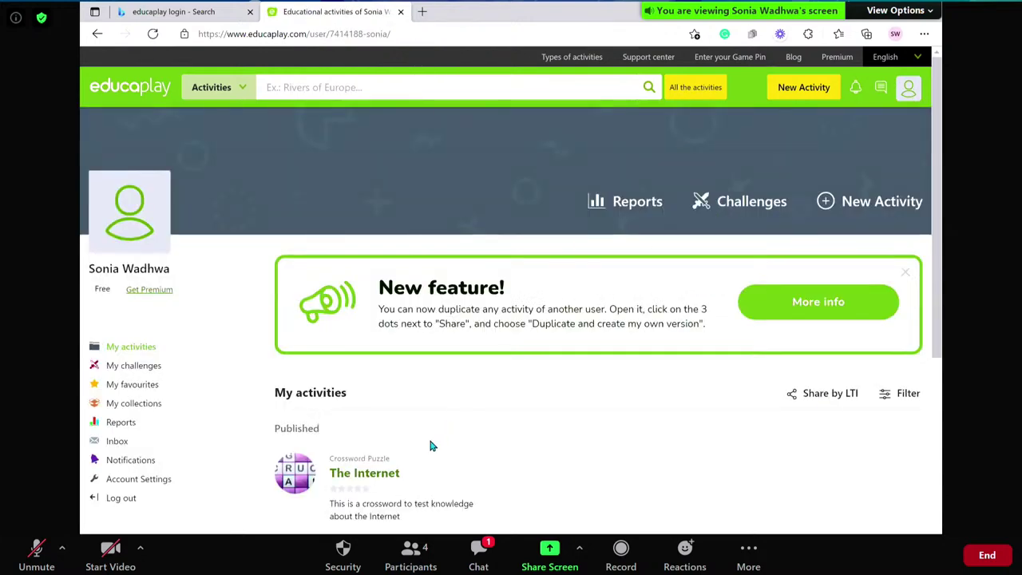
scroll(429, 446, "down", 2)
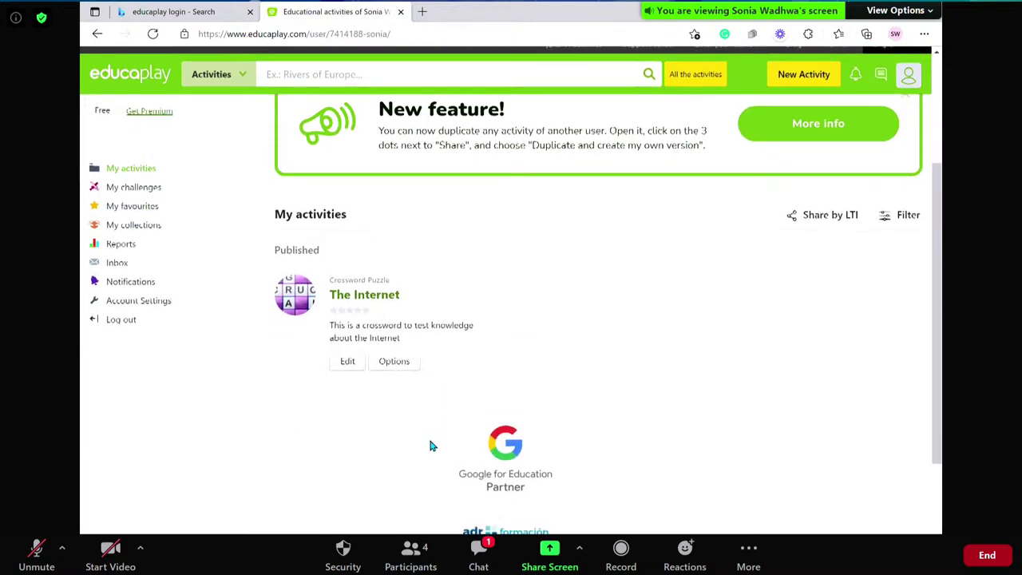
left_click(354, 295)
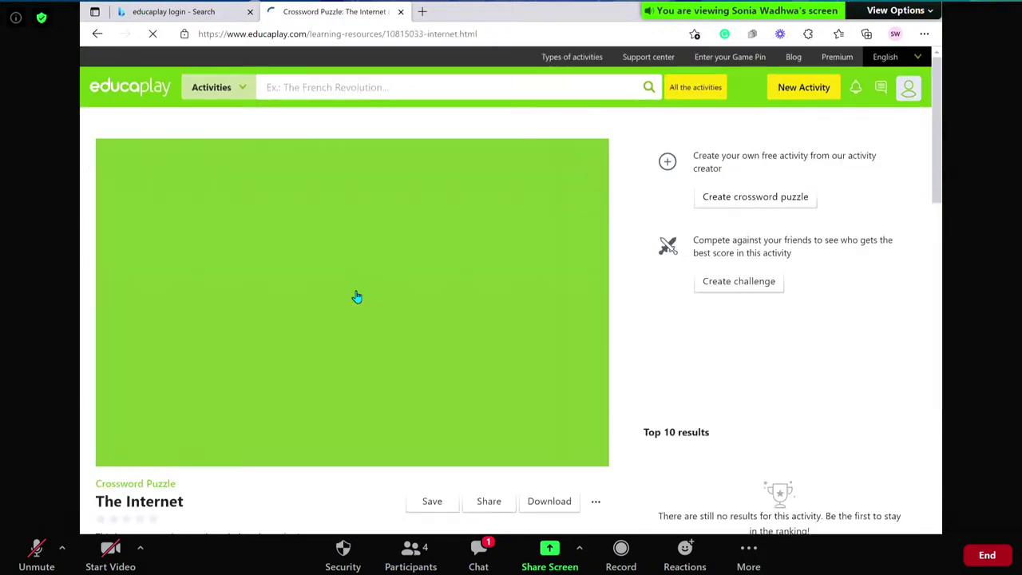
scroll(359, 343, "down", 3)
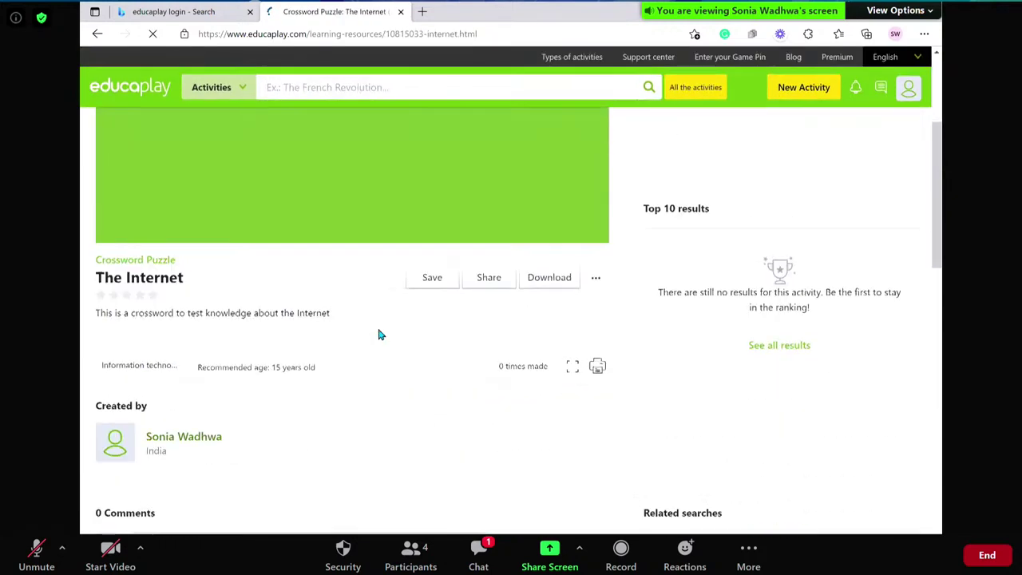
left_click(484, 277)
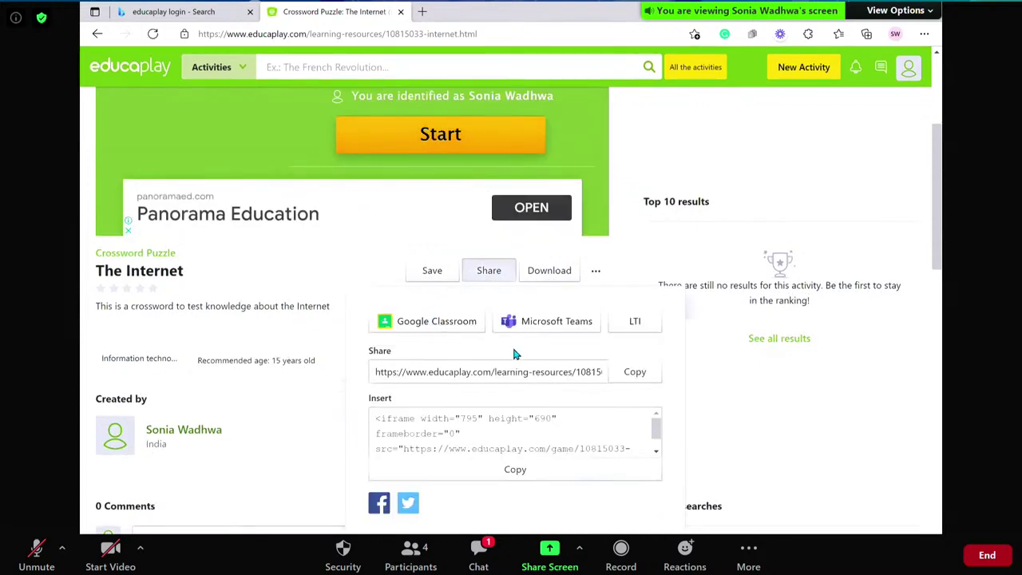
left_click(635, 372)
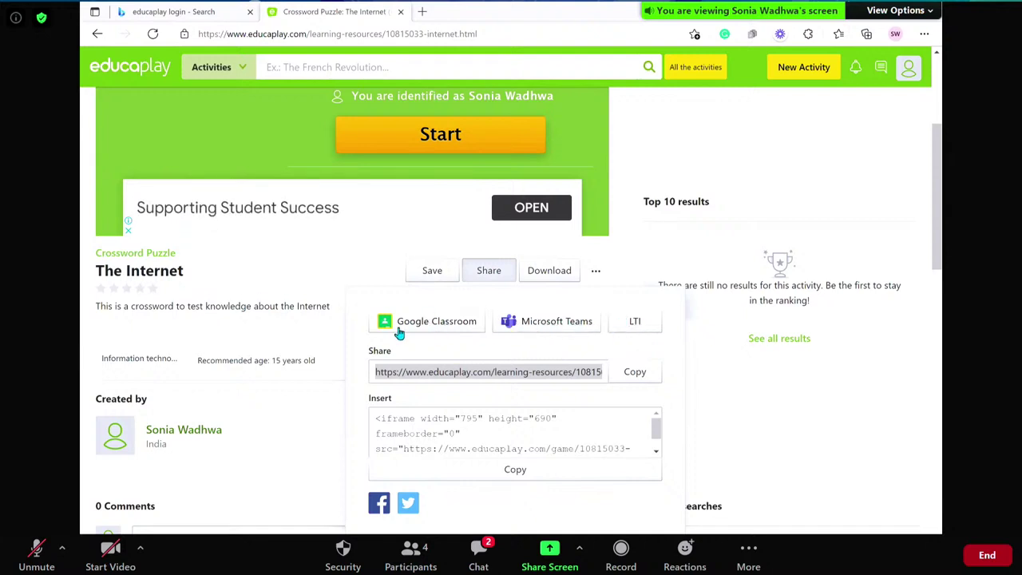
left_click(728, 399)
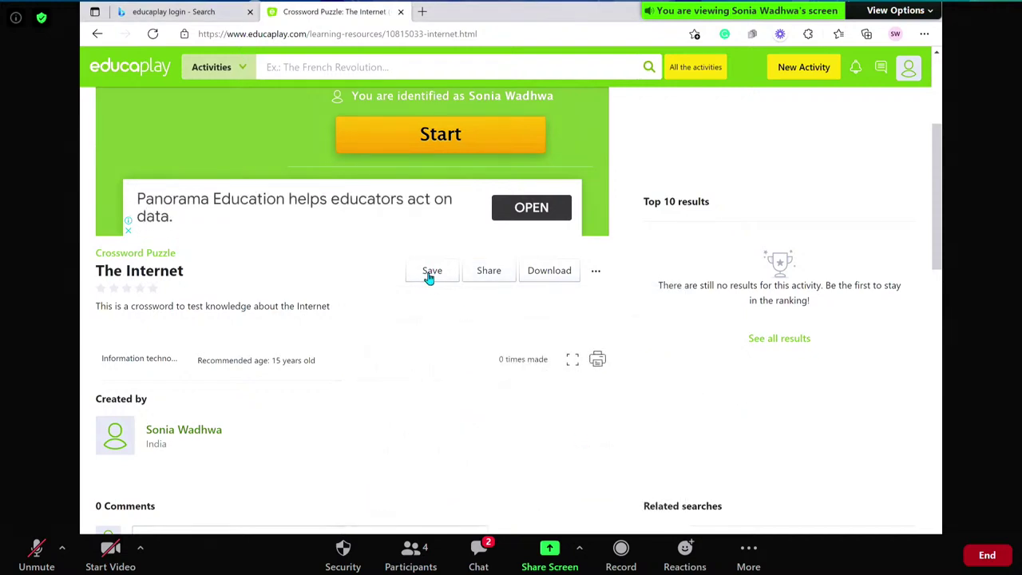
scroll(430, 272, "up", 3)
scroll(429, 273, "down", 1)
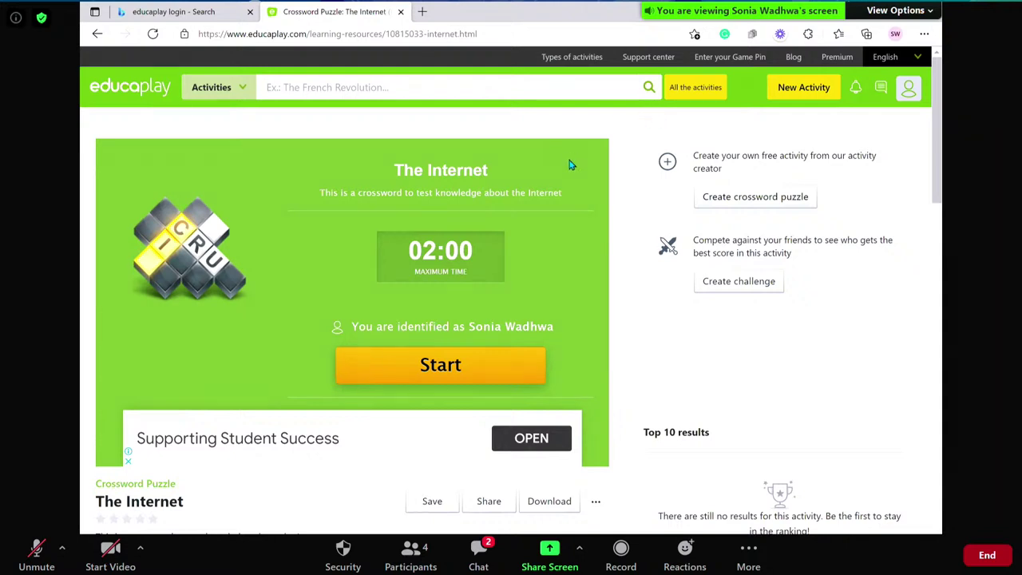
- Start creating a new Riddle activity
left_click(582, 59)
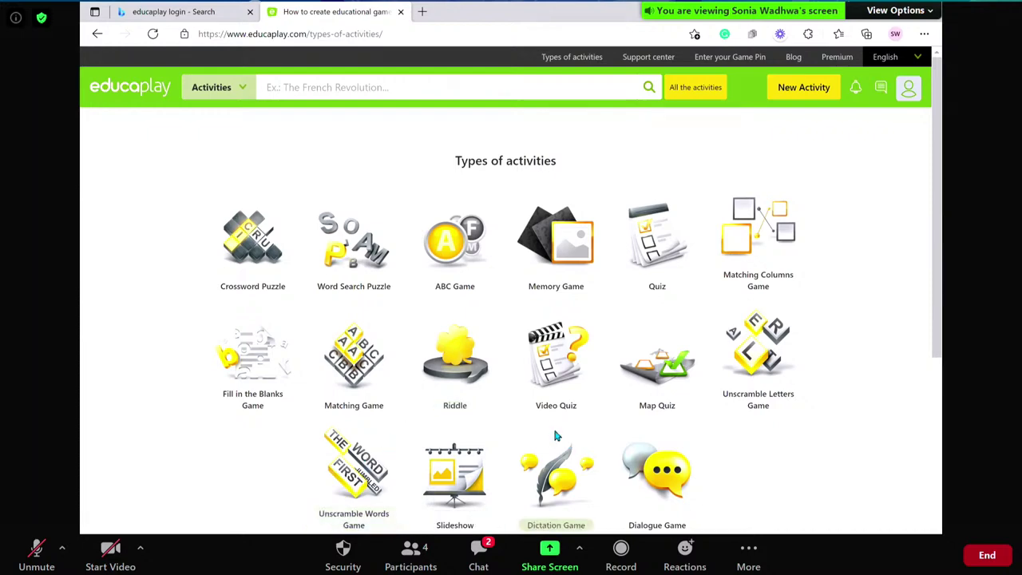
left_click(798, 94)
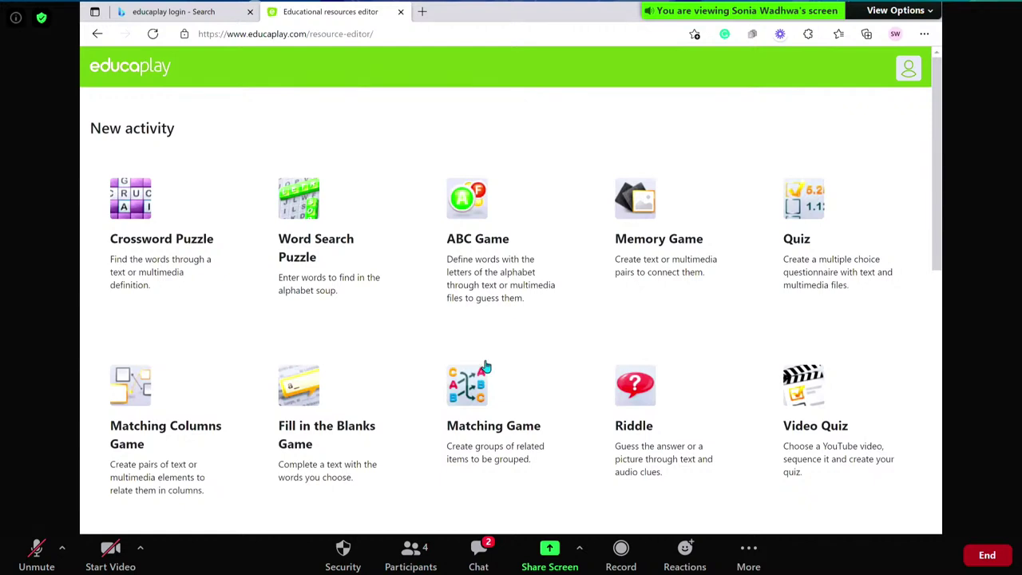
left_click(629, 389)
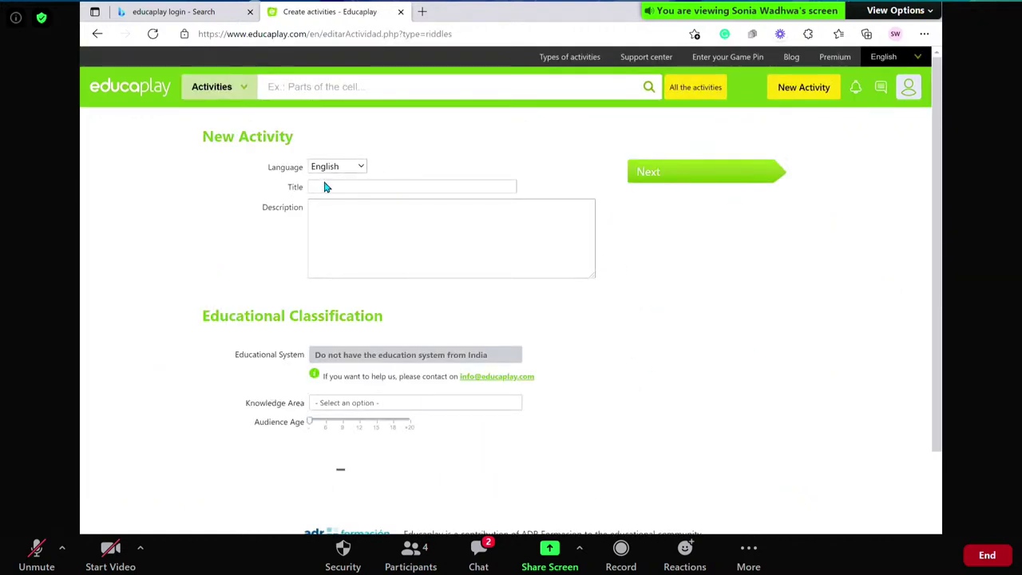
- Title it INPUT OUTPUT DEVICES, add a description, Information technology and communication, age 11, and continue
left_click(333, 185)
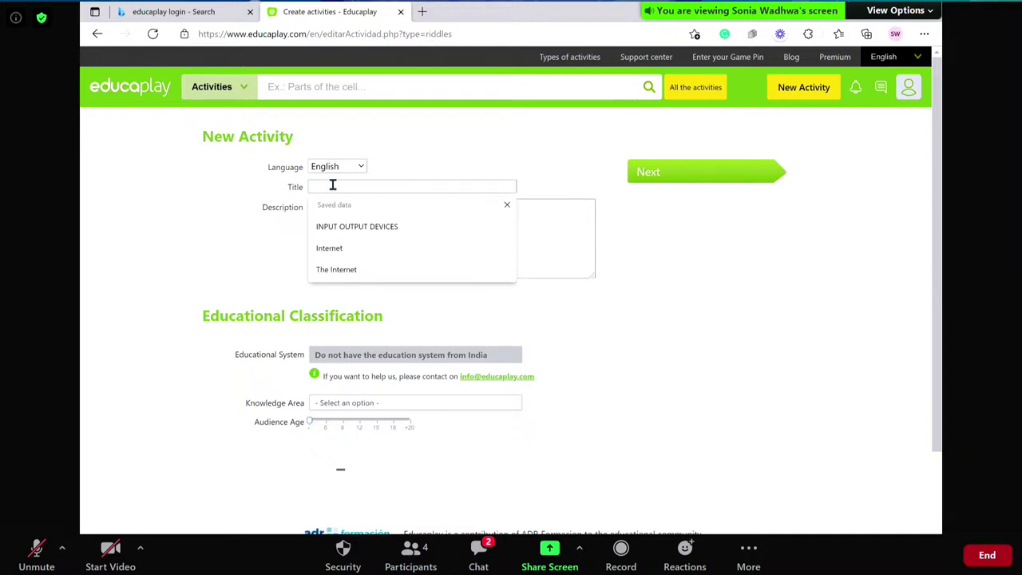
left_click(344, 230)
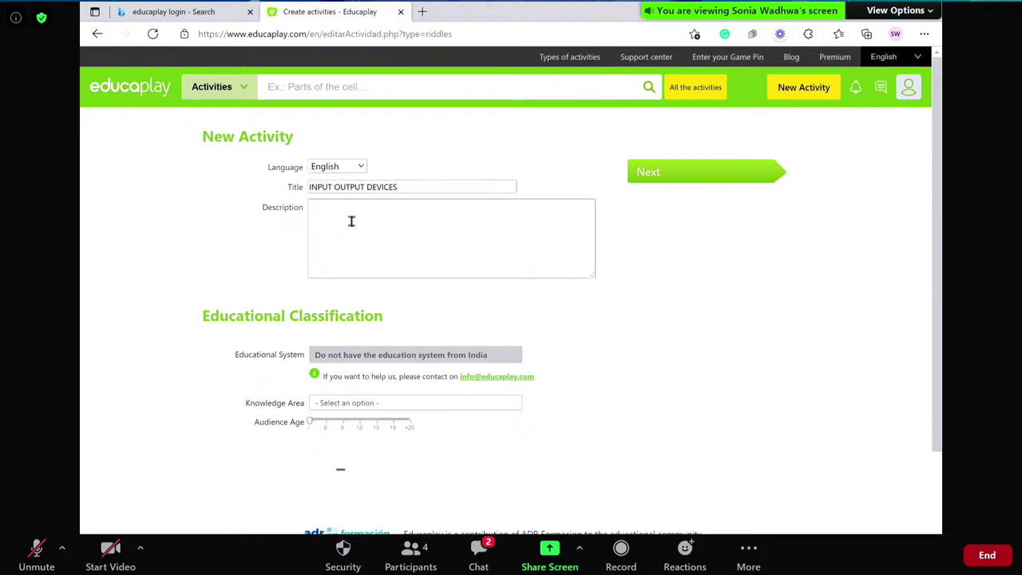
left_click(357, 227)
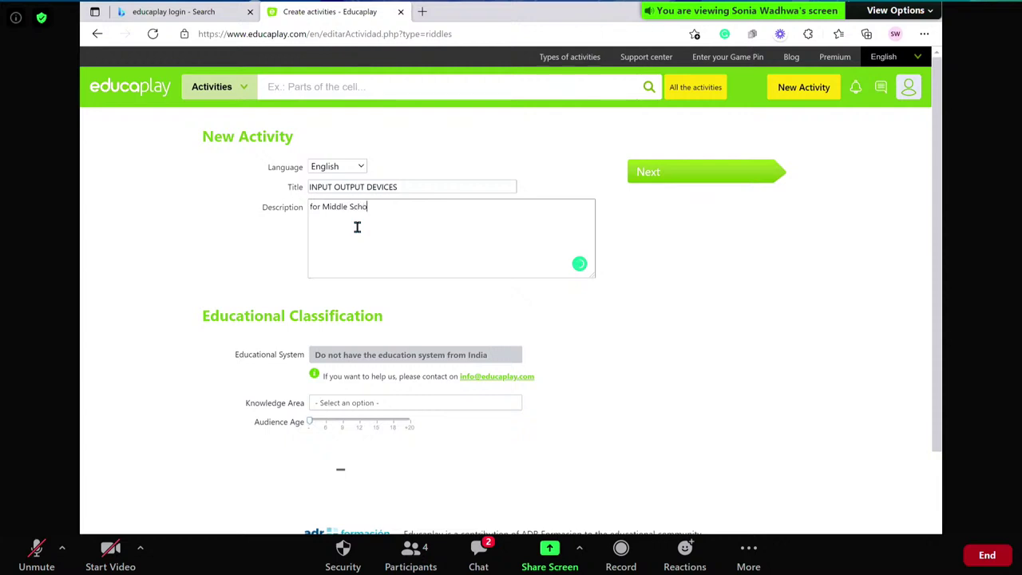
left_click(351, 408)
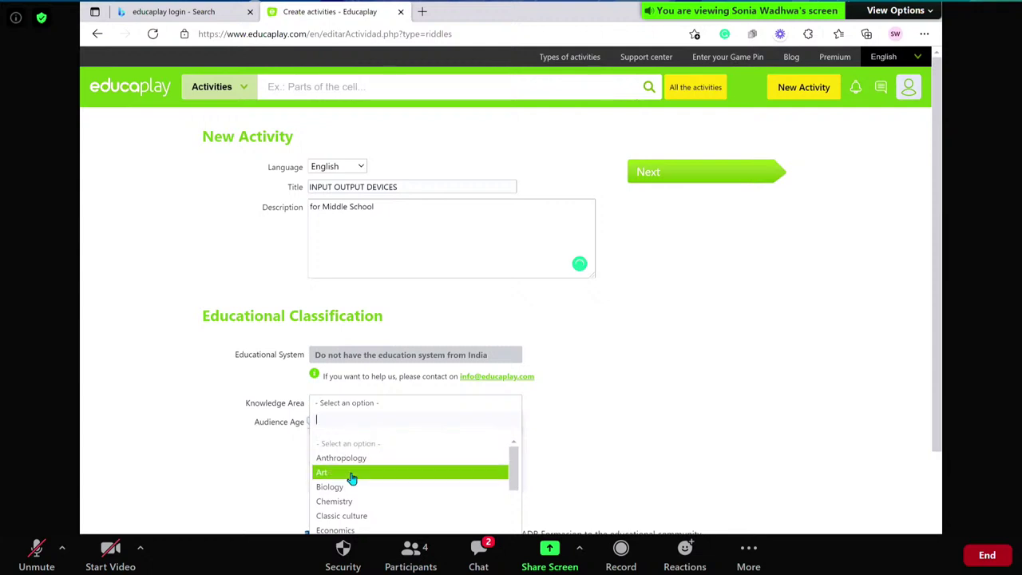
type("co")
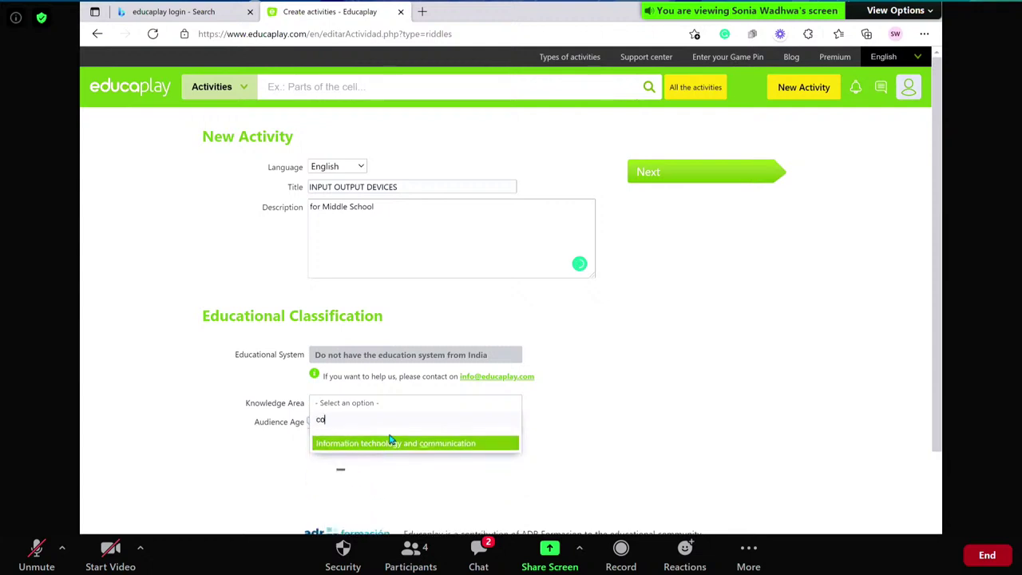
left_click(391, 450)
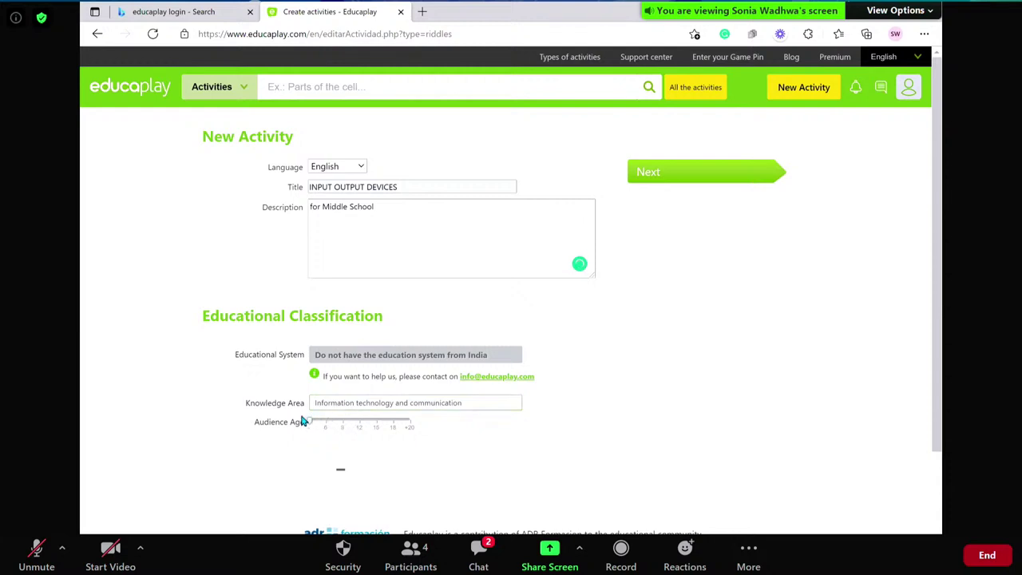
left_click_drag(312, 424, 356, 425)
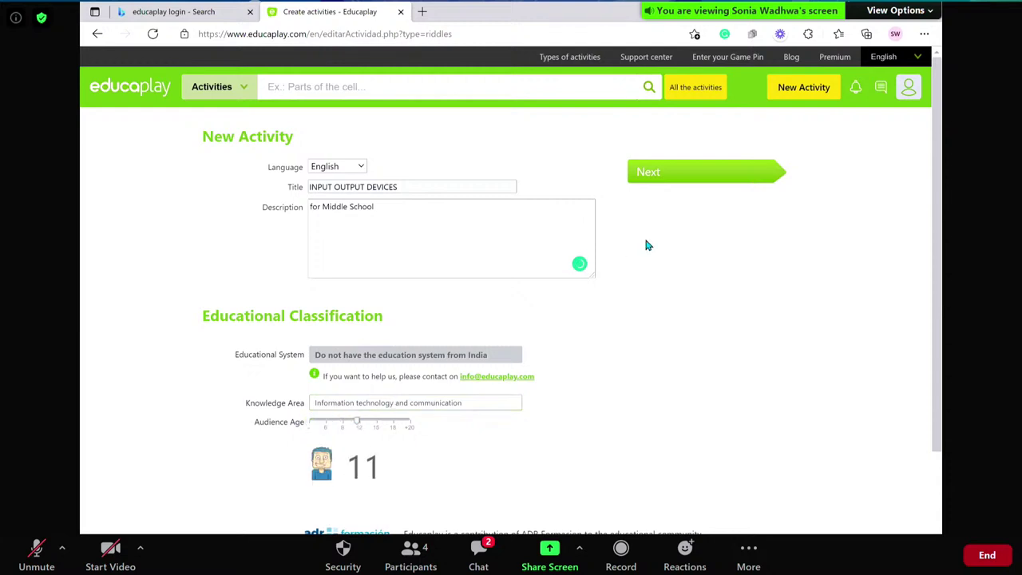
left_click(670, 170)
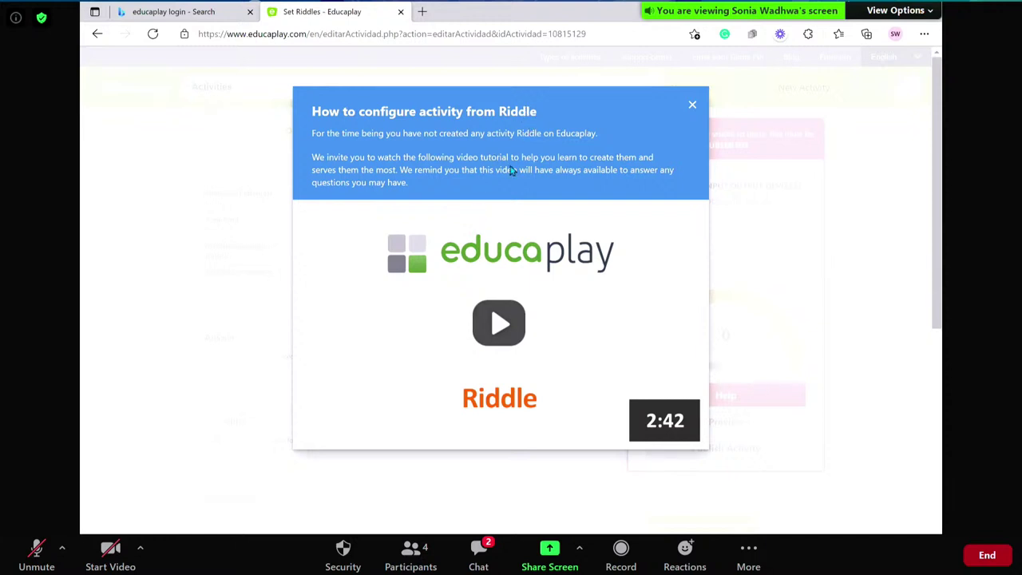
- Play and pause the Riddle tutorial video, then close it to reach the INPUT OUTPUT DEVICES configuration
left_click(498, 329)
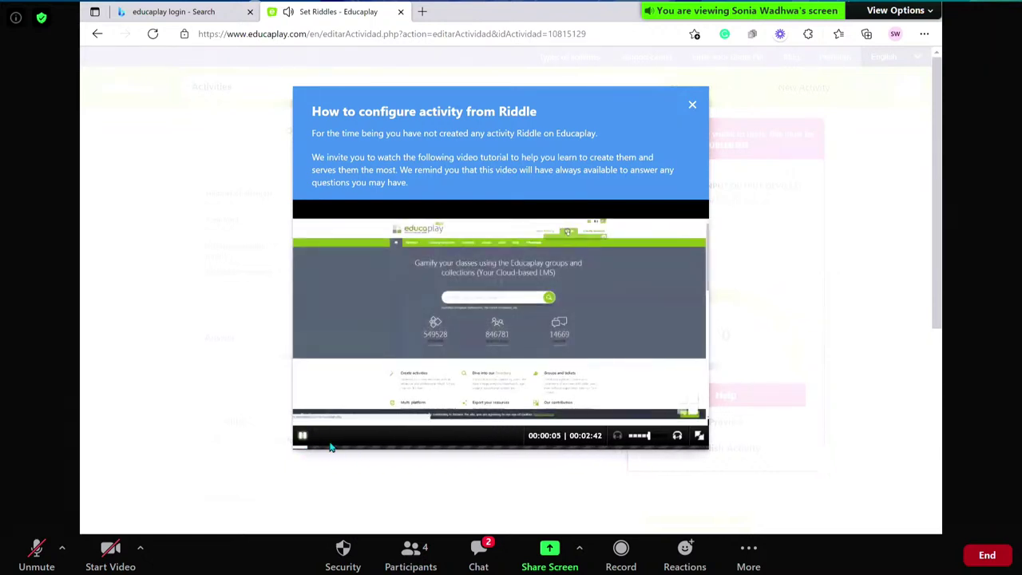
key("space")
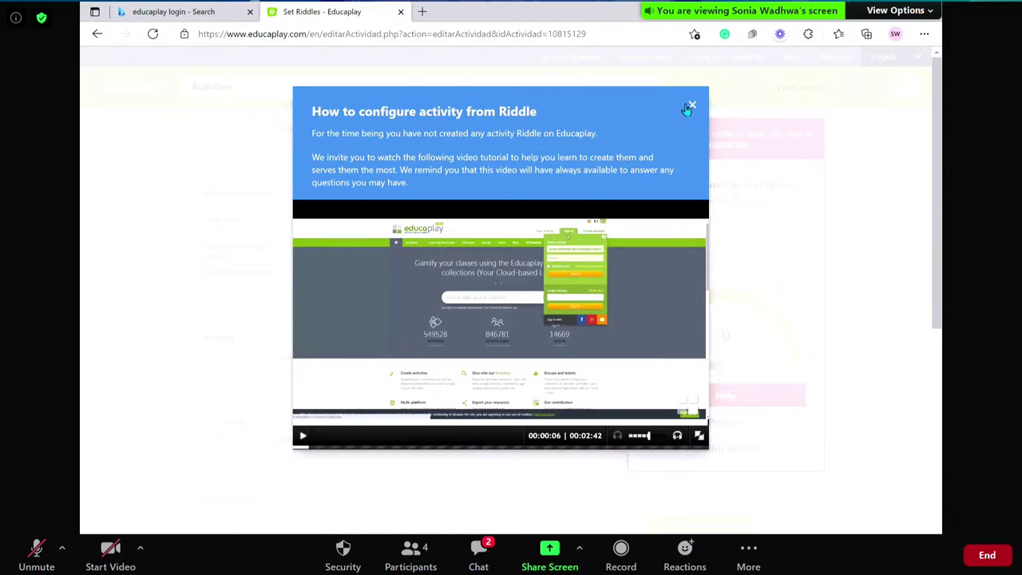
left_click(693, 106)
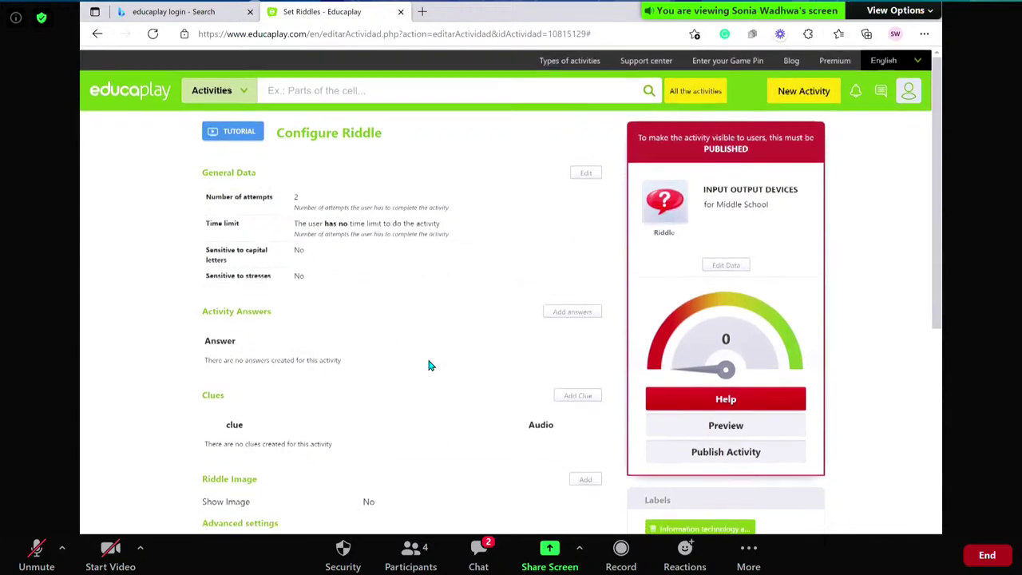
scroll(429, 365, "down", 2)
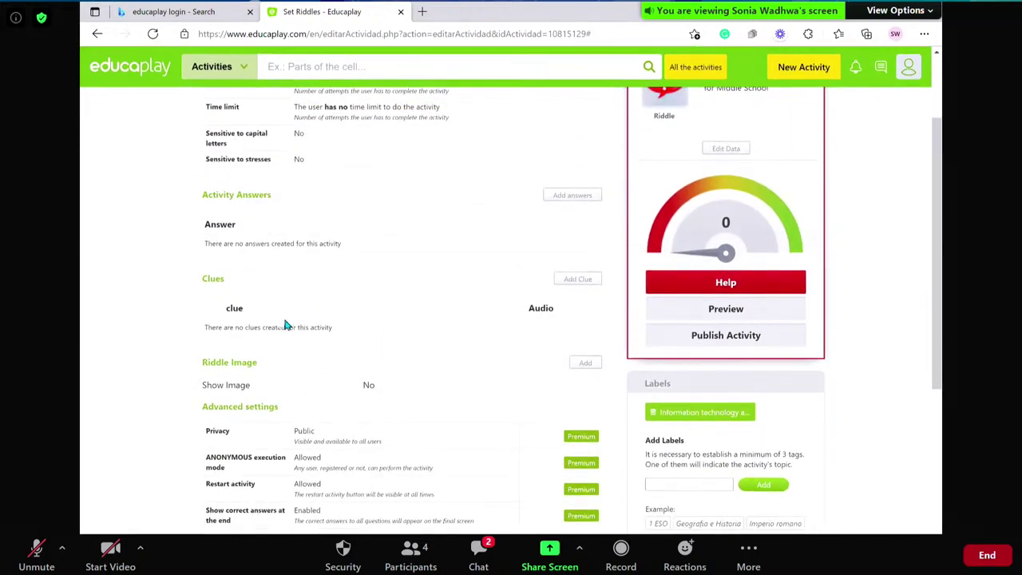
scroll(485, 227, "up", 2)
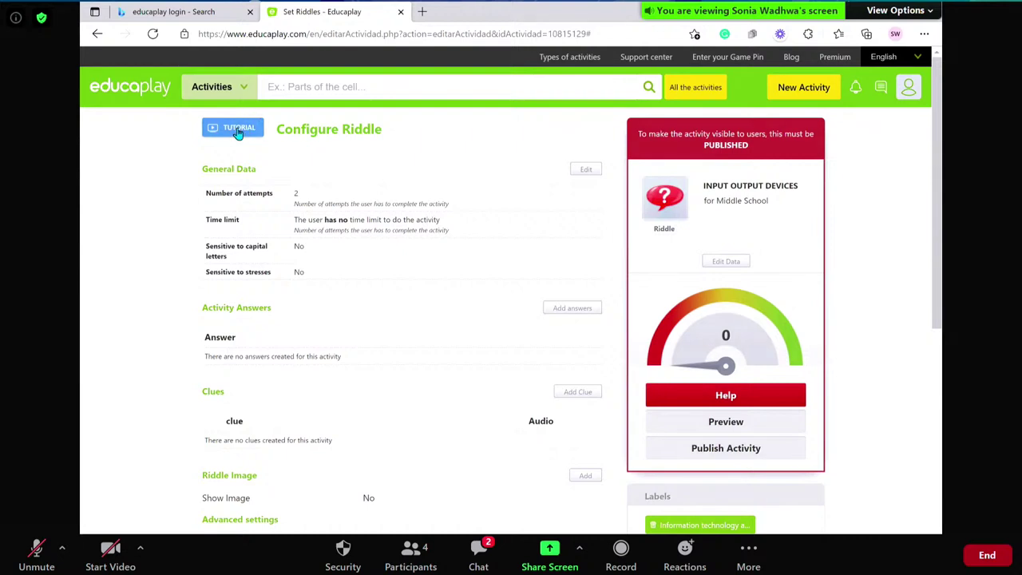
left_click(237, 132)
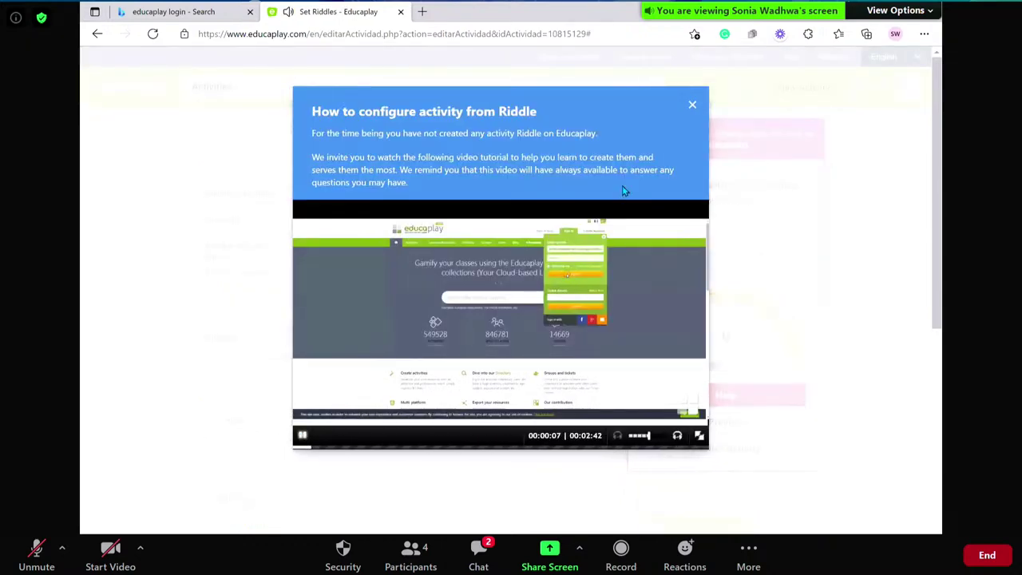
left_click(692, 107)
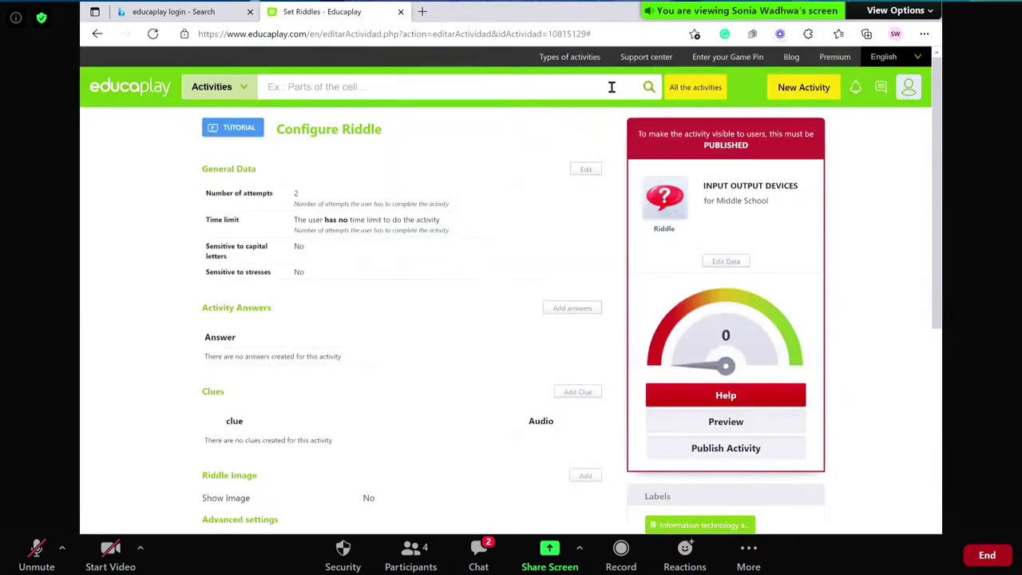
- Browse the Support center's help videos, such as Duplicate activities and Create Challenges to Share Activities in Group
left_click(655, 59)
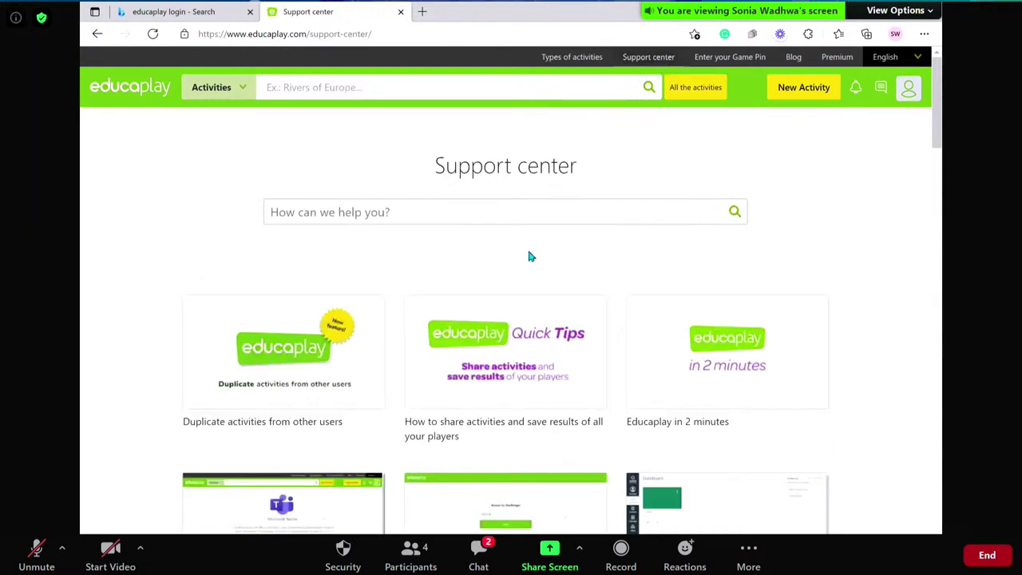
scroll(451, 320, "down", 2)
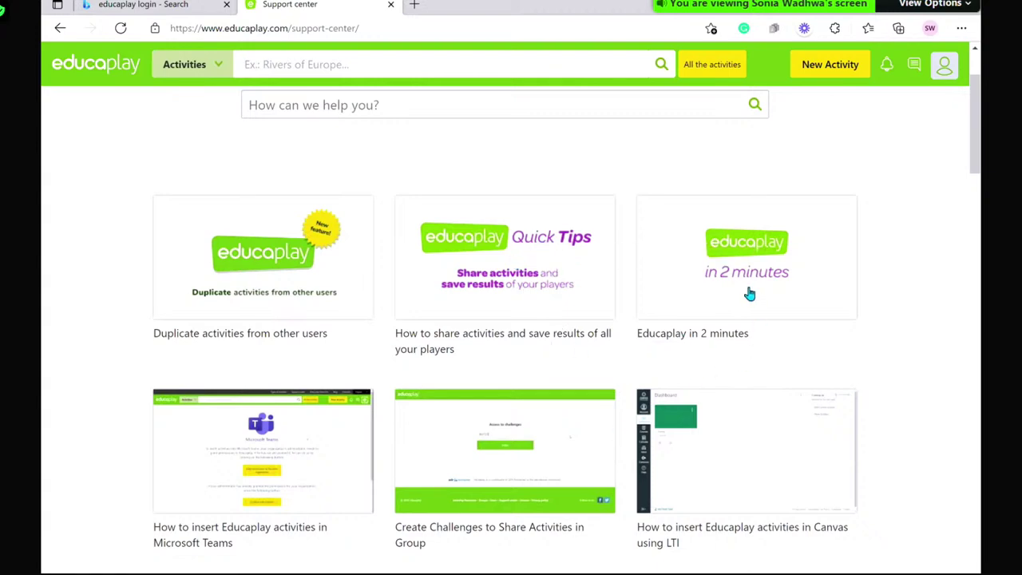
scroll(748, 293, "down", 3)
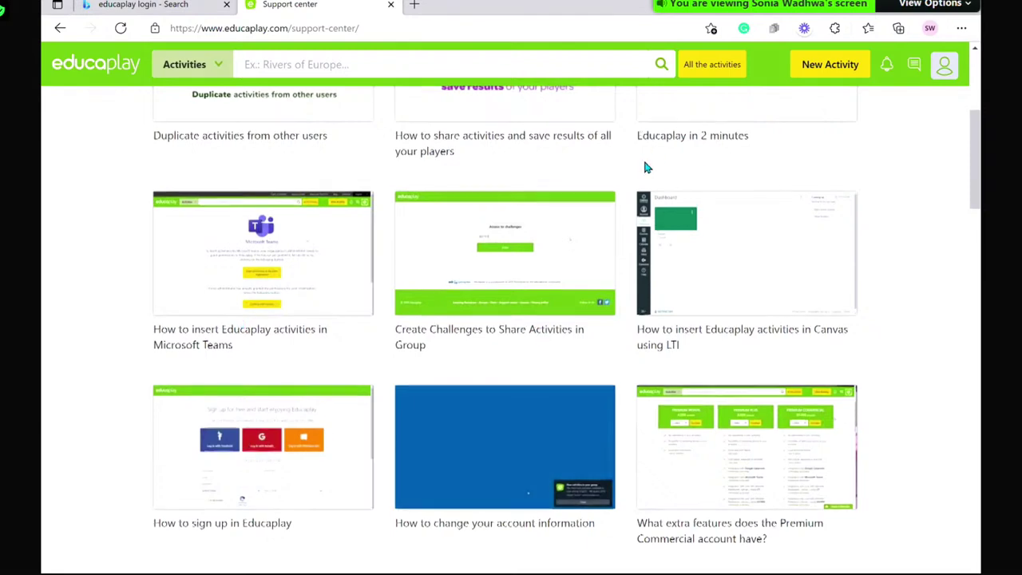
scroll(646, 159, "up", 5)
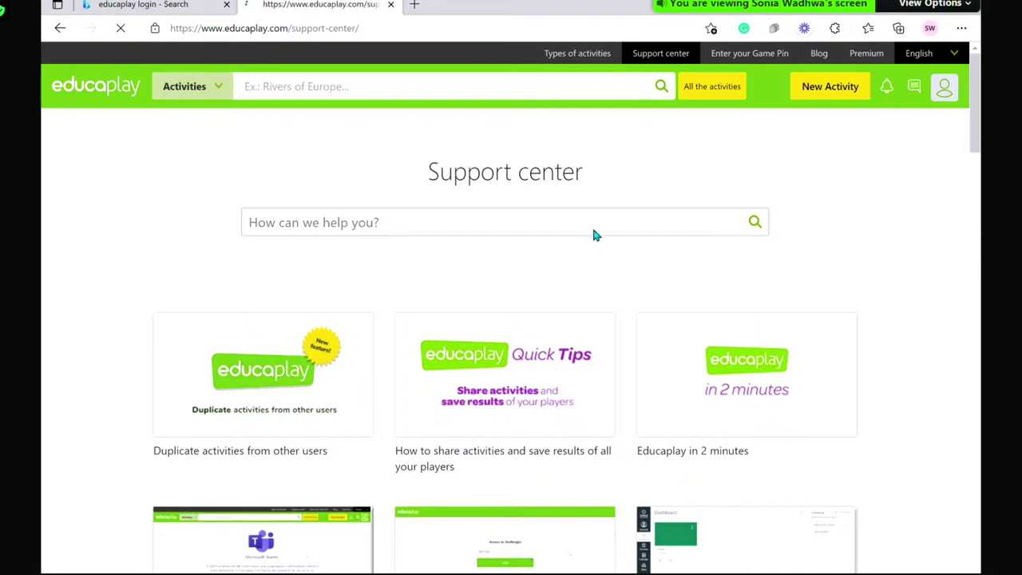
scroll(557, 378, "down", 1)
scroll(557, 378, "down", 2)
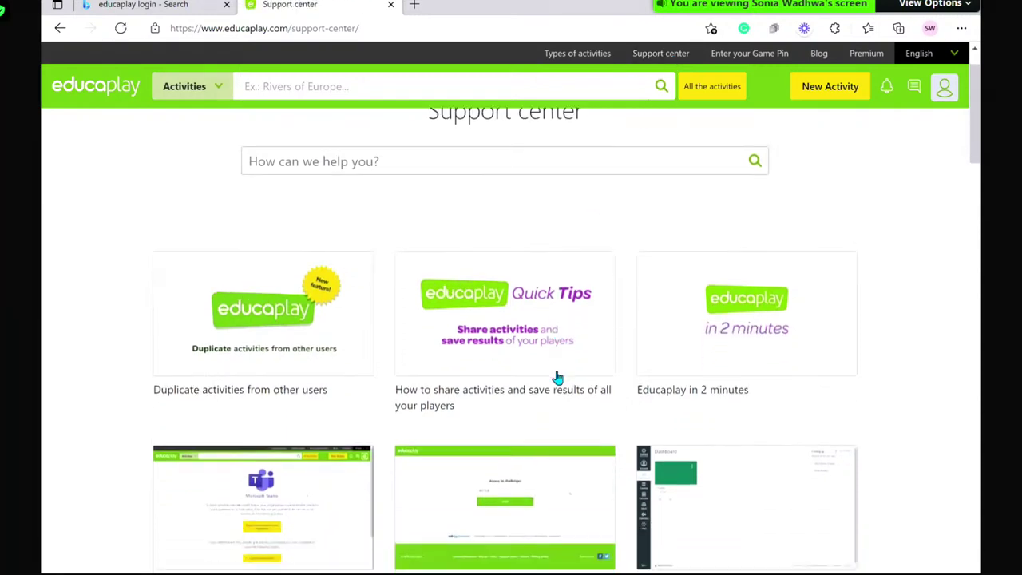
- Read through the Blog post about duplicating other players' games and publishing your own version
left_click(819, 54)
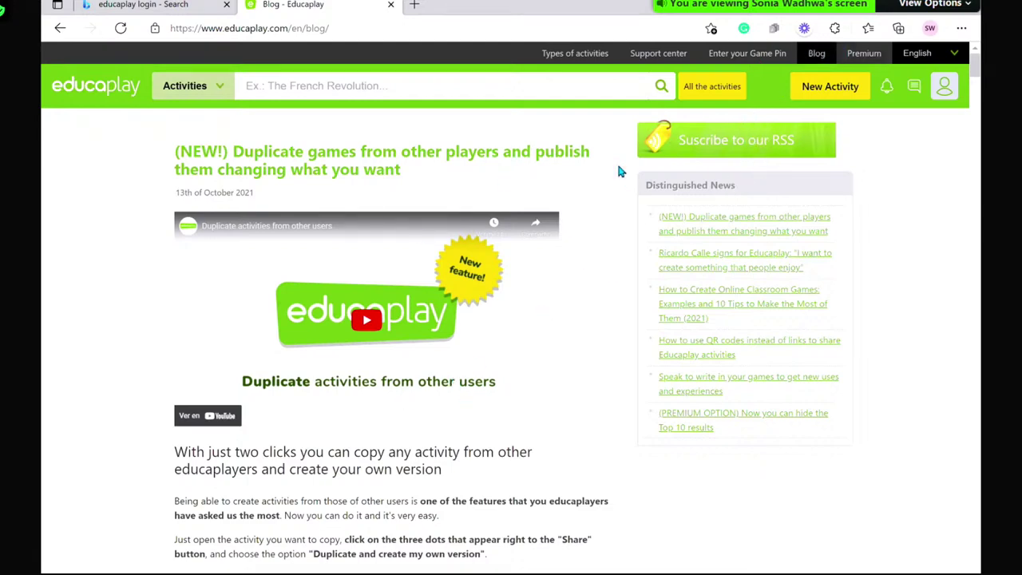
scroll(432, 219, "down", 1)
scroll(432, 216, "down", 9)
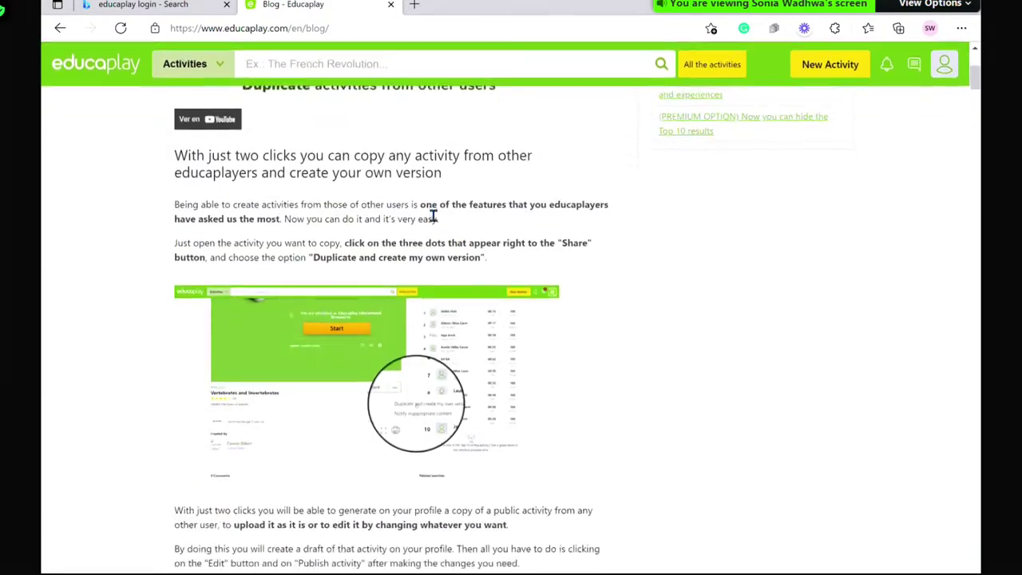
scroll(380, 396, "down", 9)
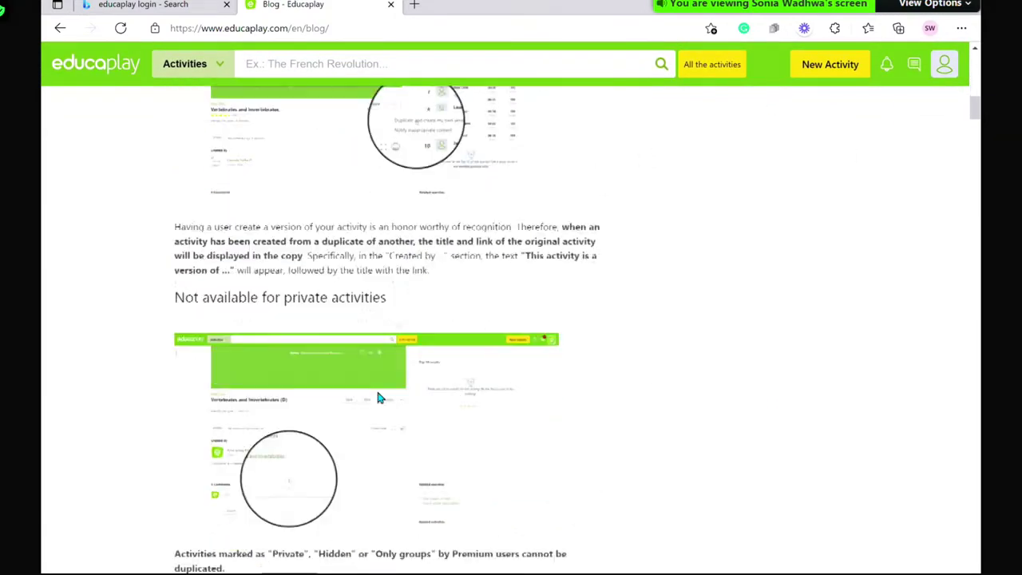
scroll(380, 396, "down", 3)
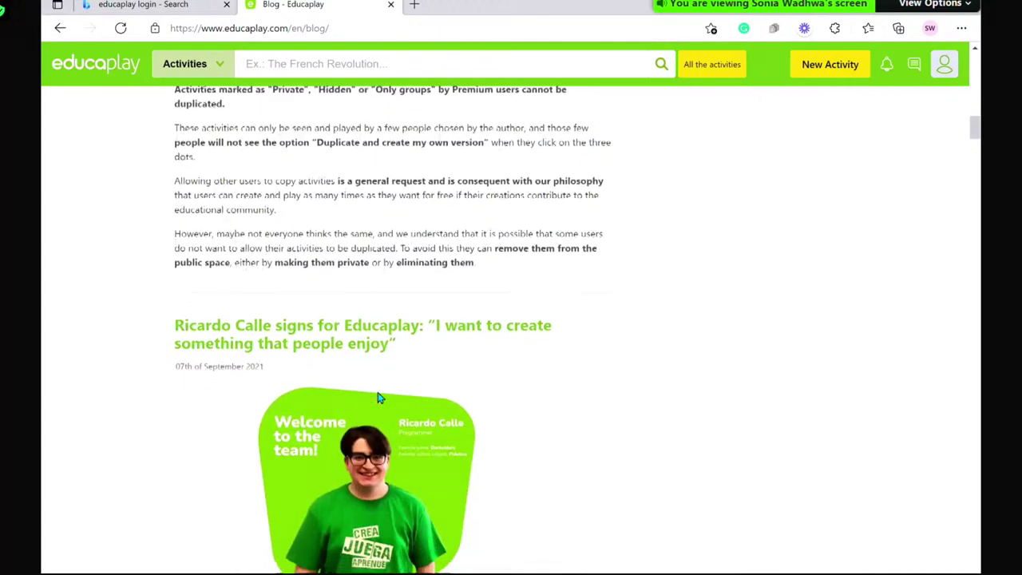
scroll(501, 146, "up", 20)
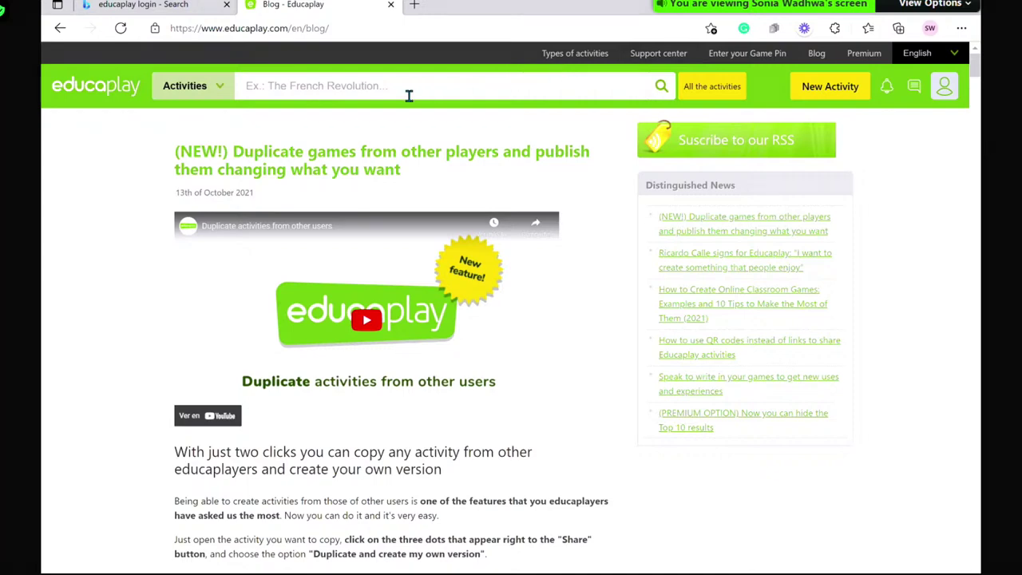
- Search the activity library for 'parts of plants'
left_click(944, 91)
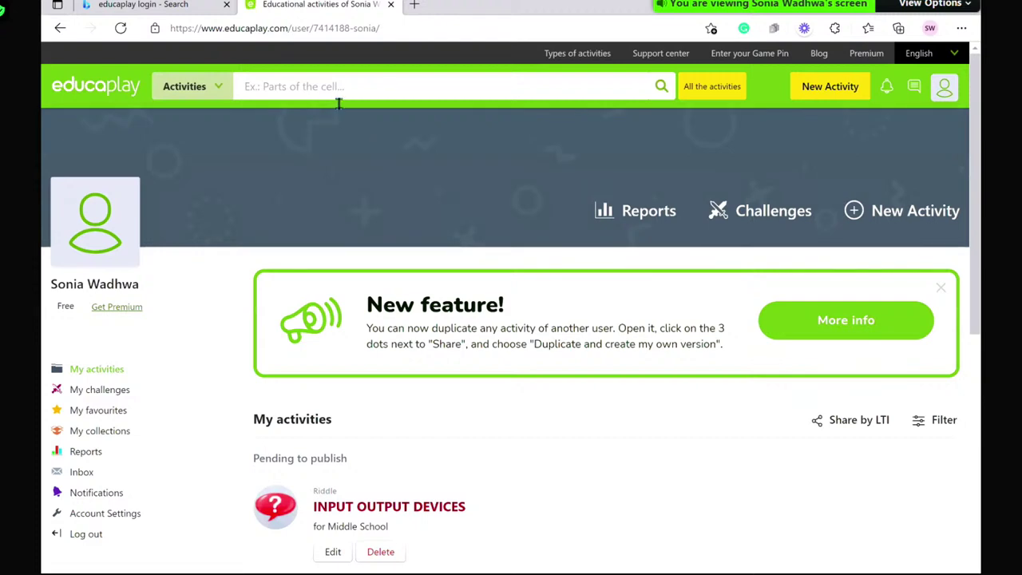
left_click(297, 89)
type("par")
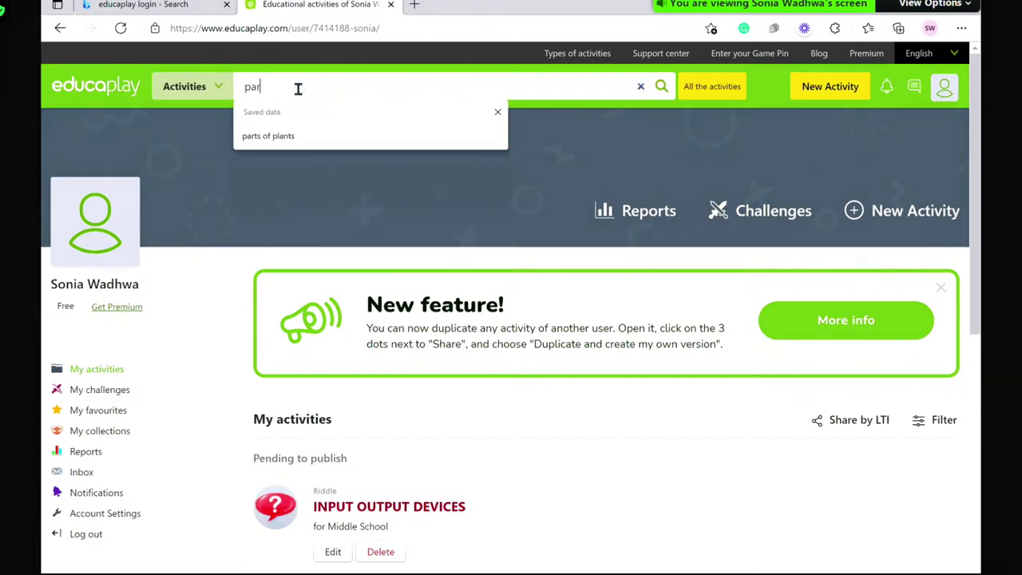
type("ts of p")
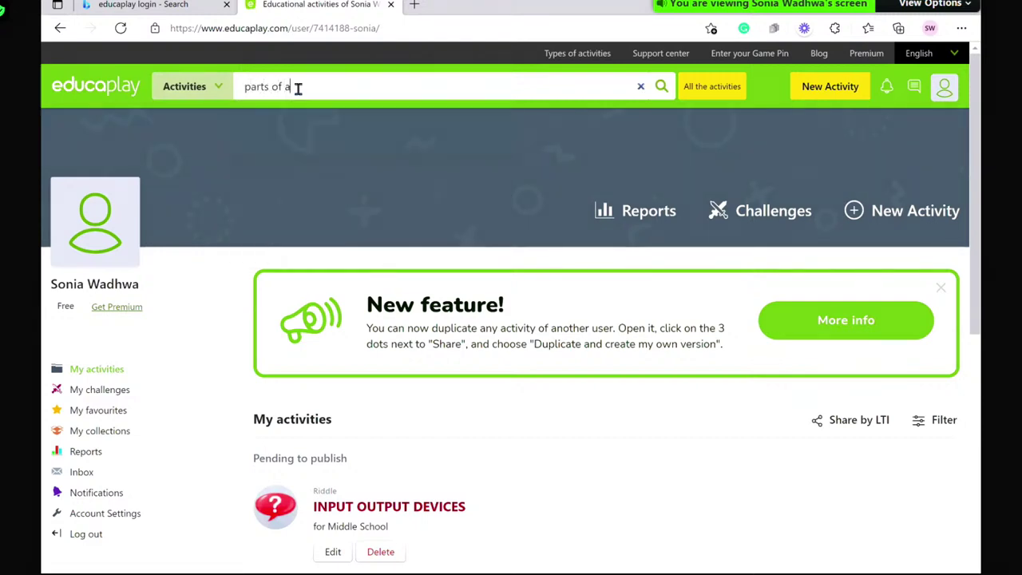
type("lants")
key("Return")
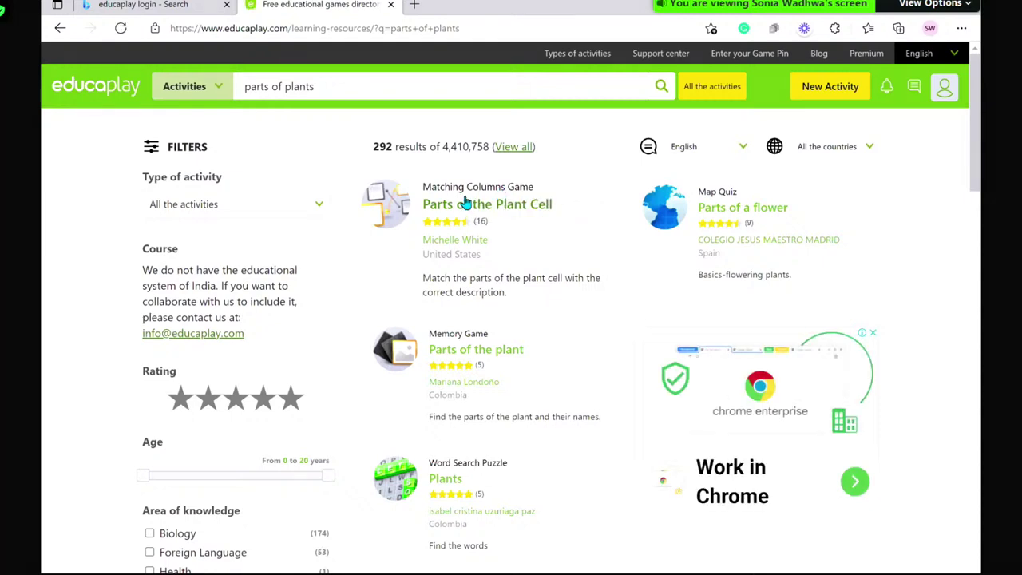
- Open the Parts of the Plant Cell matching game and show its extra options beside Share
left_click(465, 202)
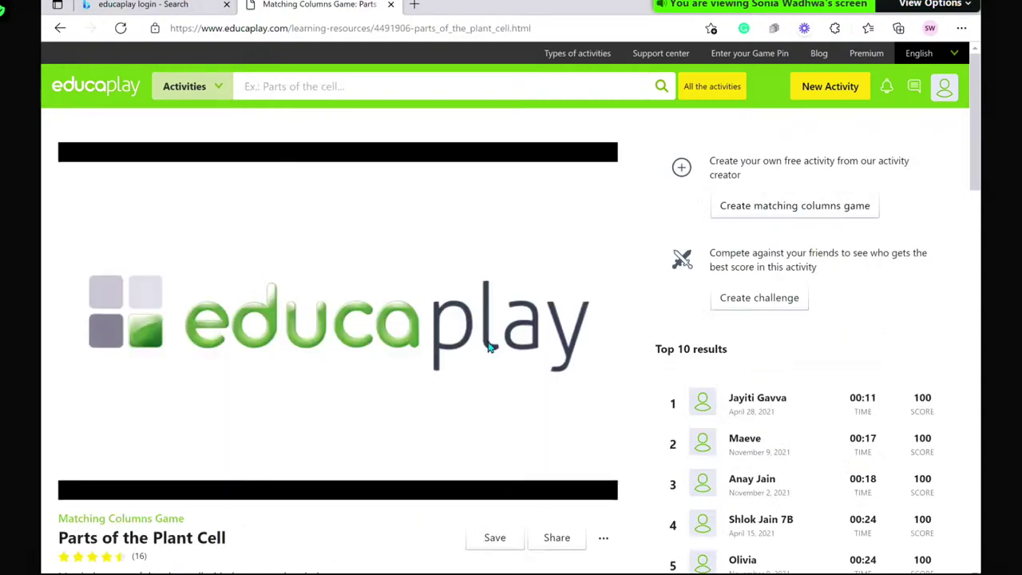
scroll(491, 348, "down", 2)
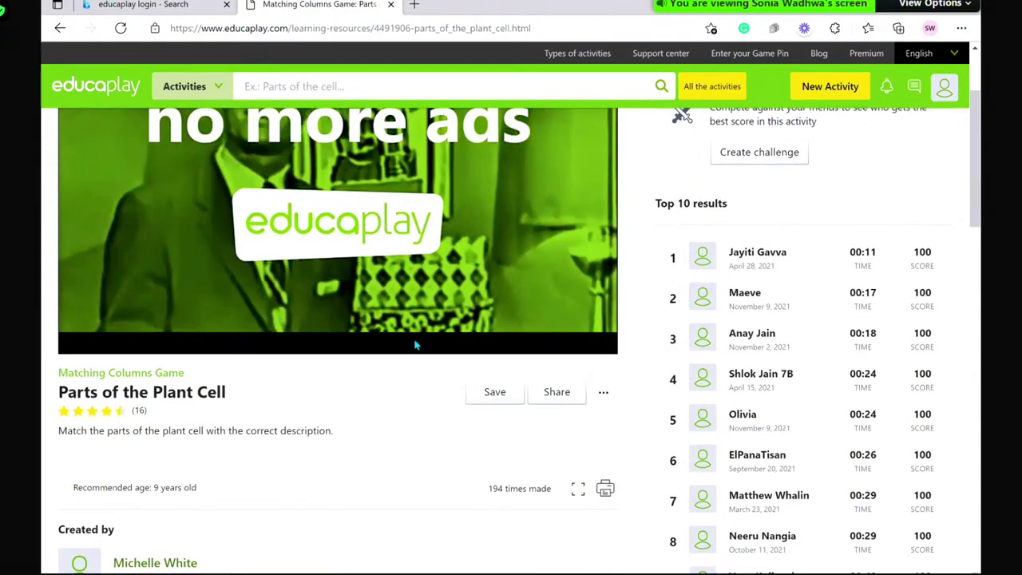
left_click(604, 398)
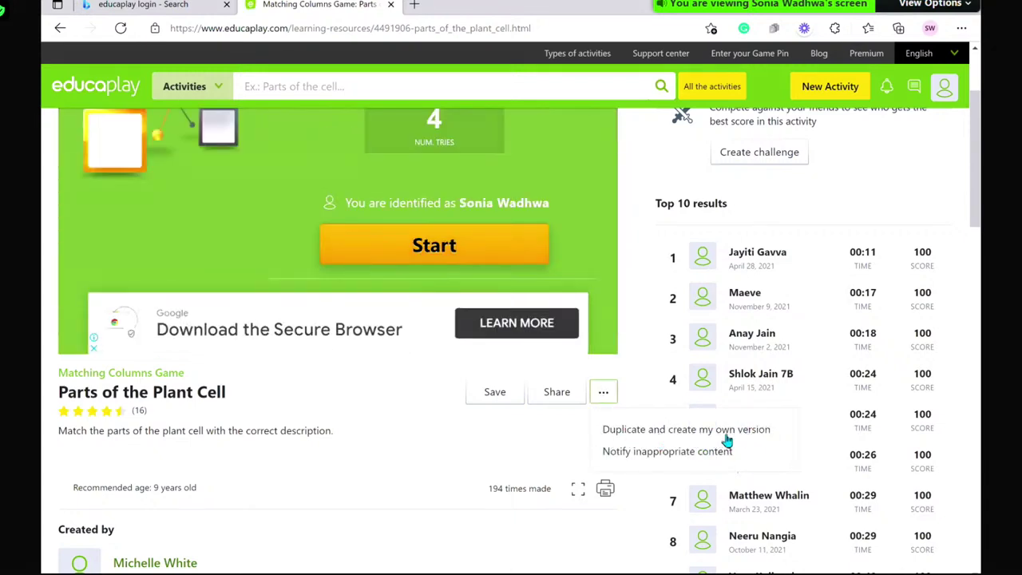
- Duplicate Parts of the Plant Cell as your own version and open the copy for editing
left_click(707, 438)
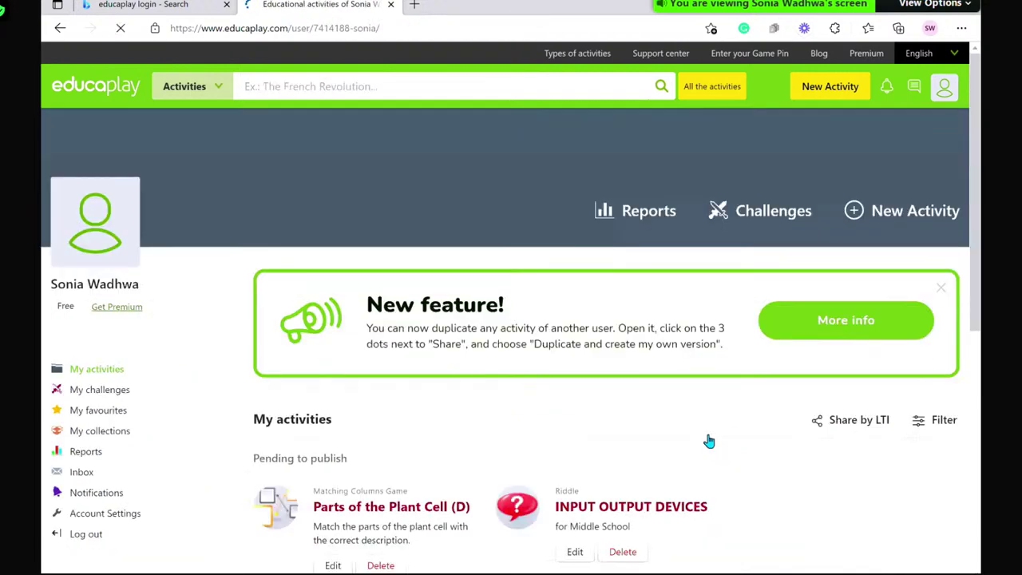
scroll(546, 396, "down", 1)
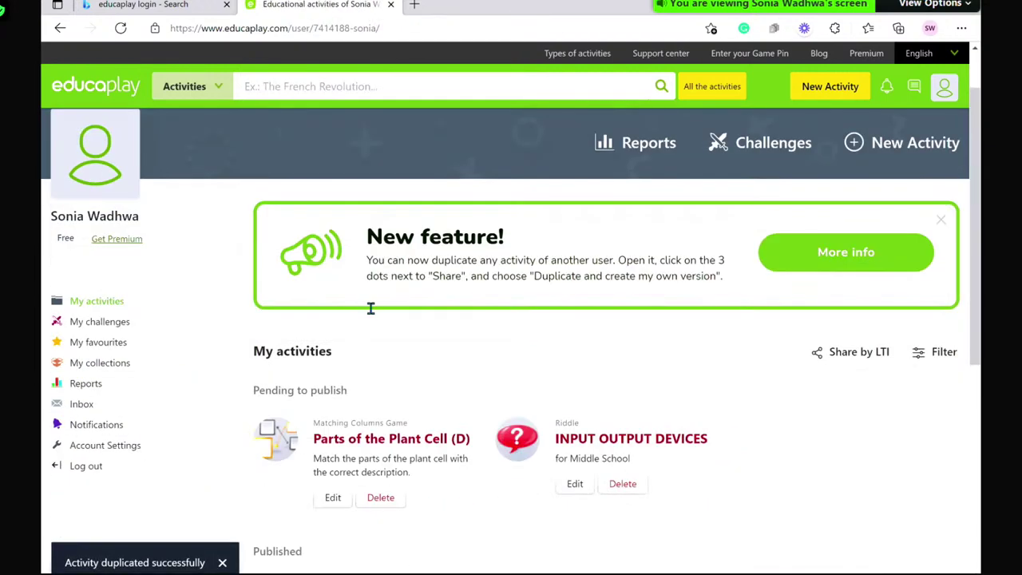
scroll(335, 423, "down", 1)
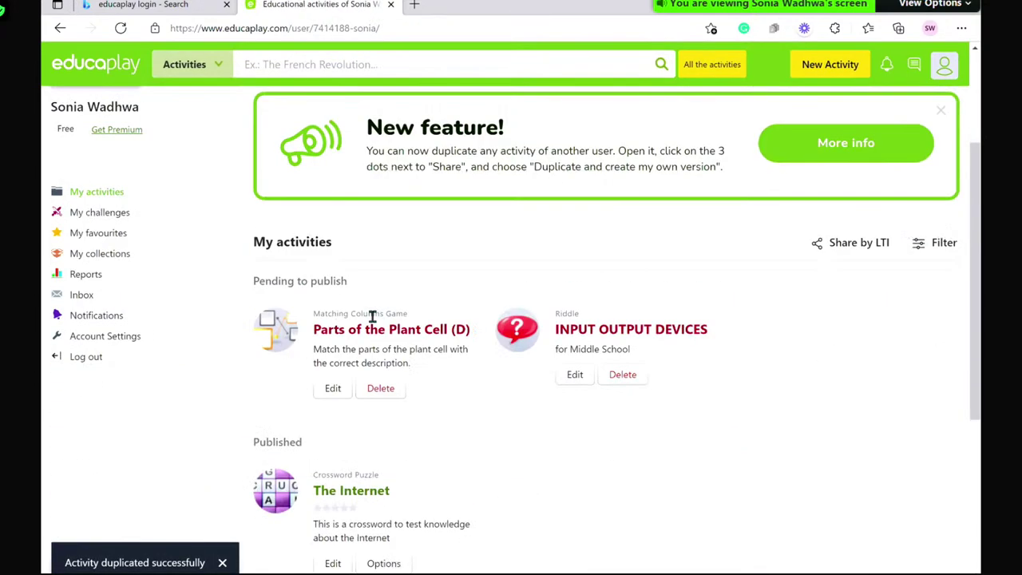
left_click(334, 392)
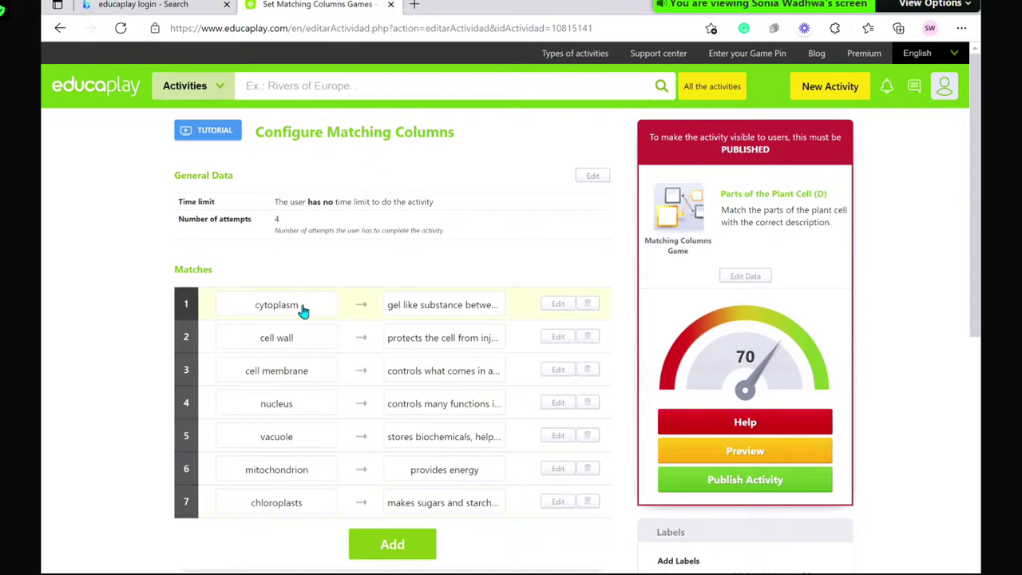
- Delete the cytoplasm match from the copy and publish the activity
left_click(587, 306)
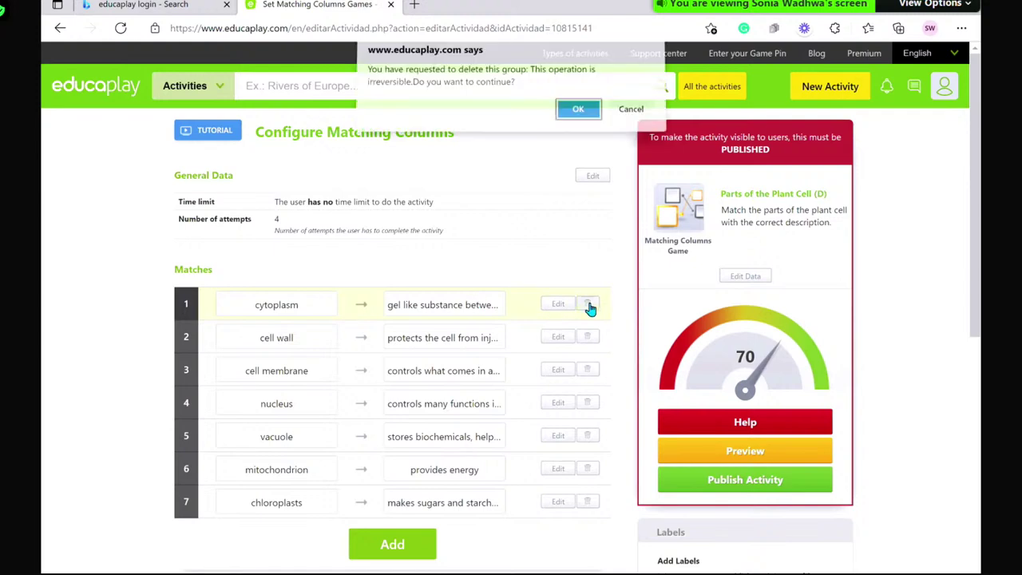
left_click(576, 117)
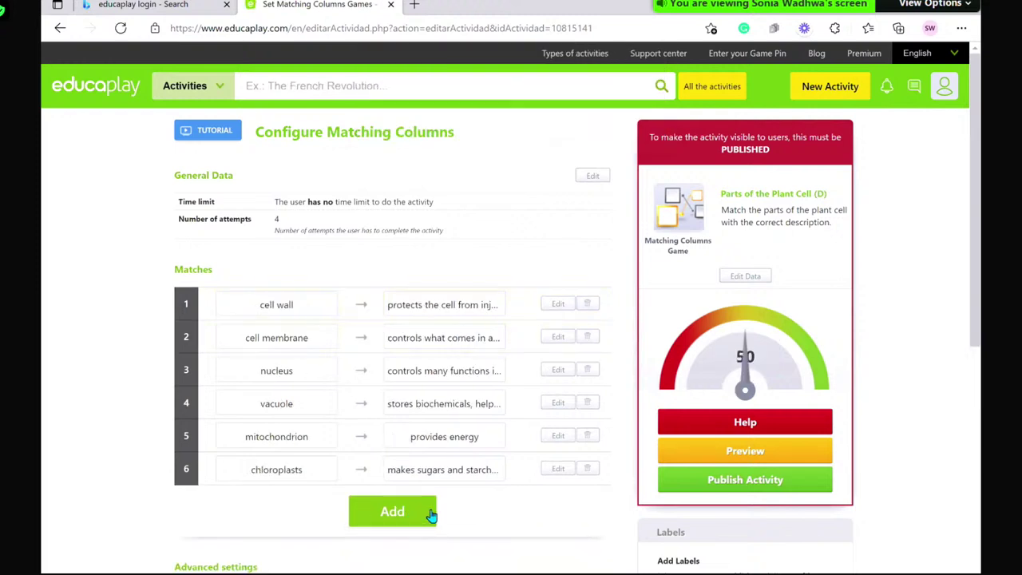
scroll(399, 479, "down", 1)
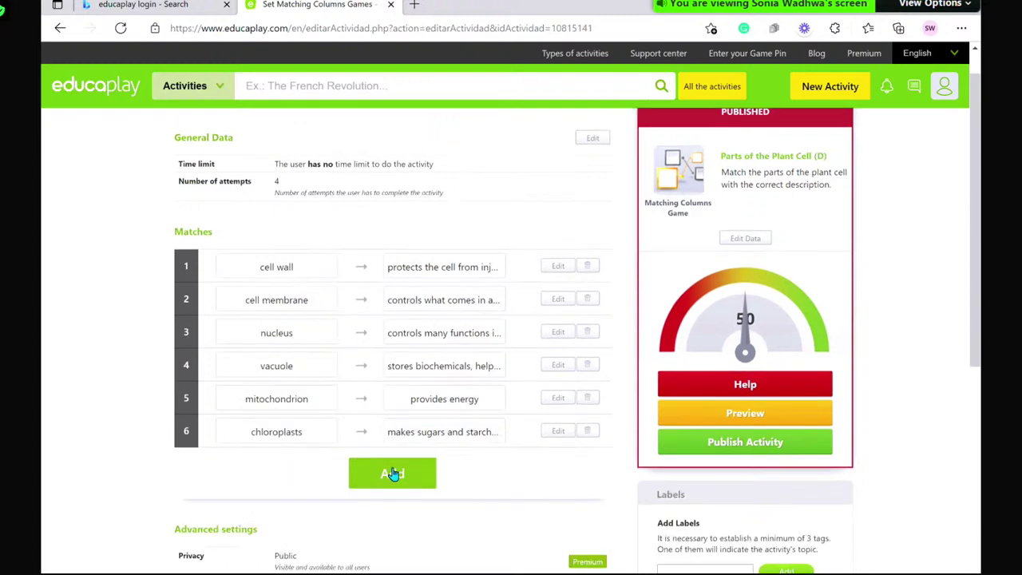
scroll(719, 305, "up", 1)
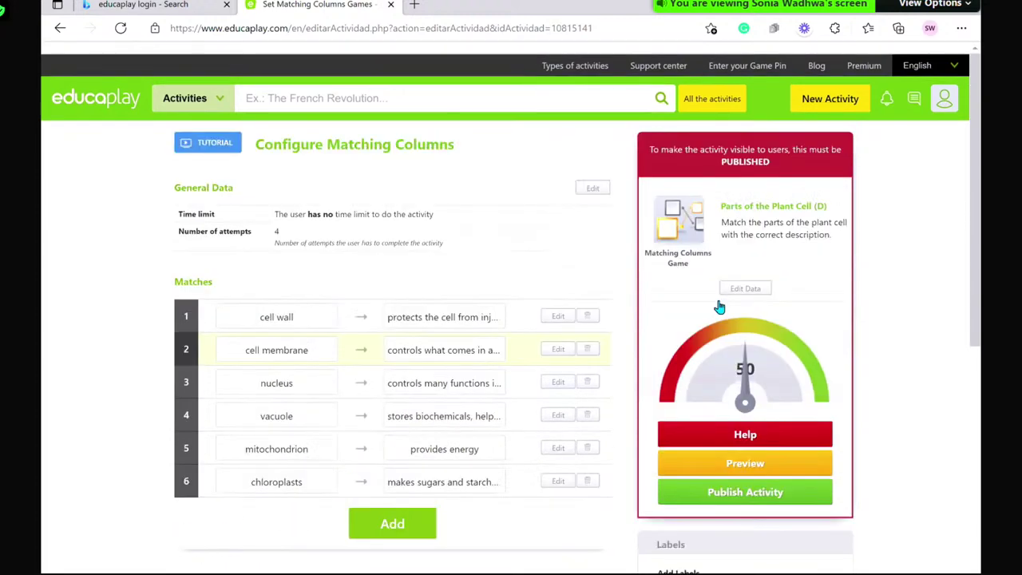
scroll(730, 371, "down", 3)
left_click(726, 369)
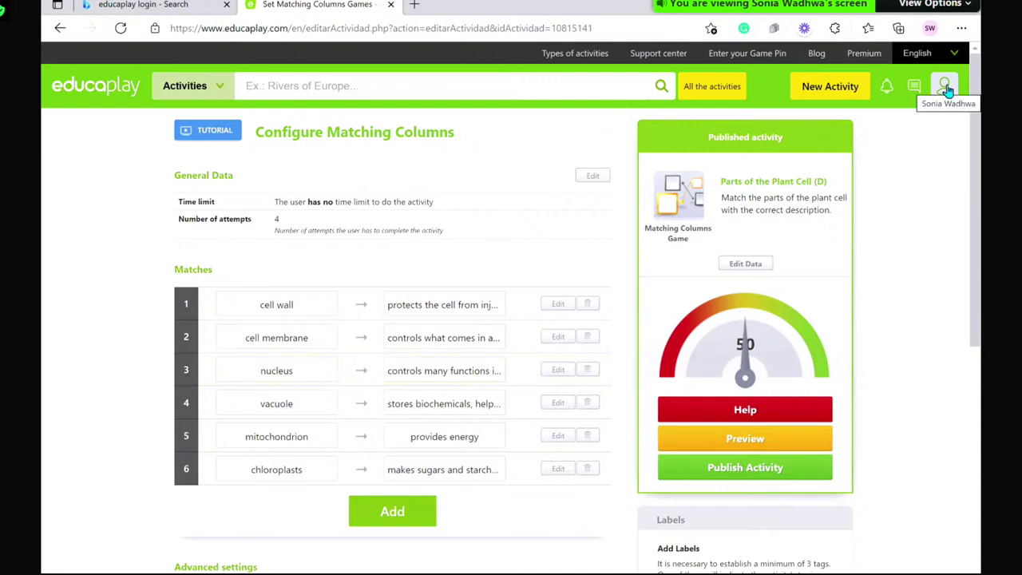
- Go back to My activities and open Reports, showing the Challenges, Activities and Users report cards
left_click(945, 87)
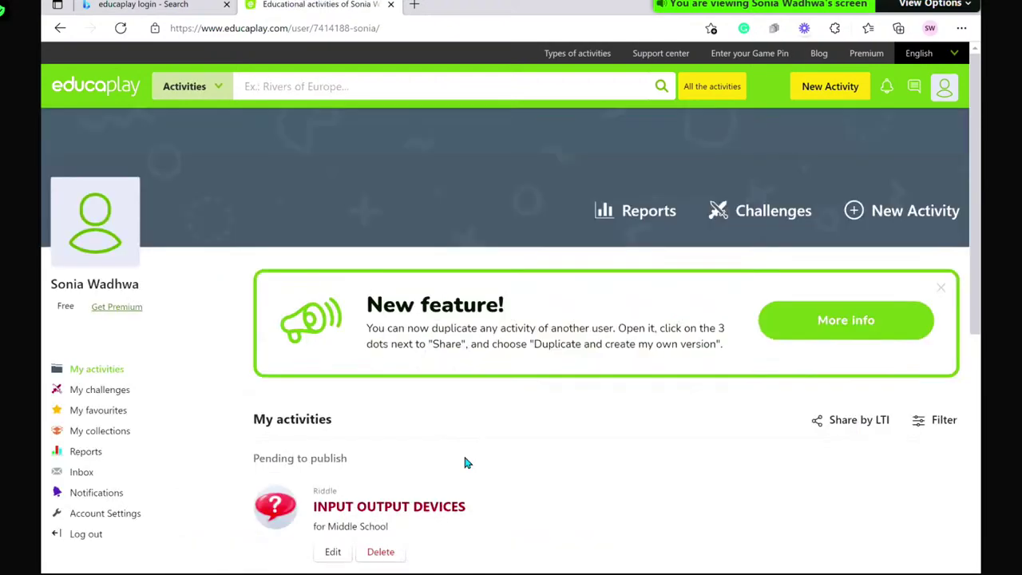
scroll(466, 463, "down", 2)
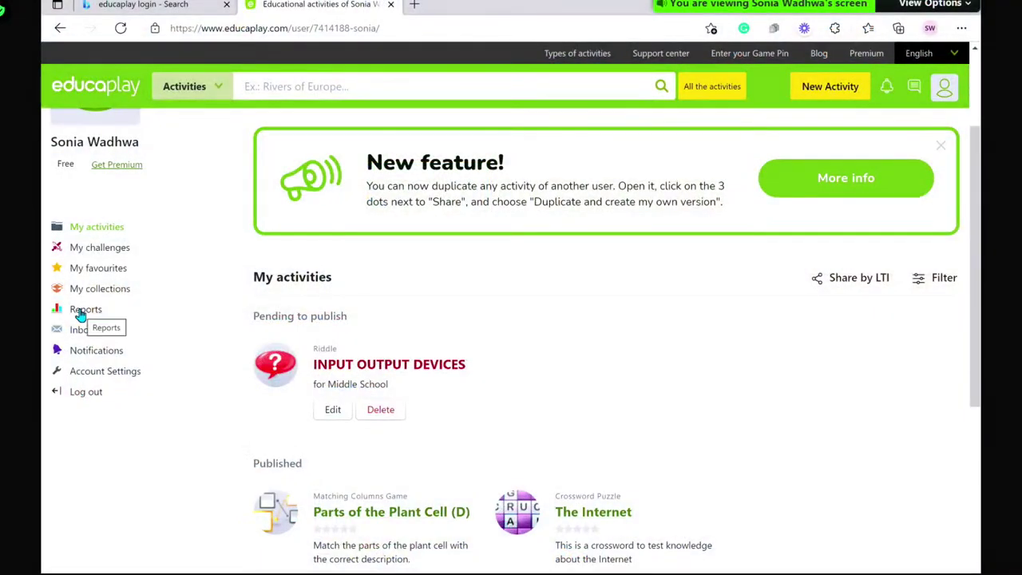
left_click(79, 313)
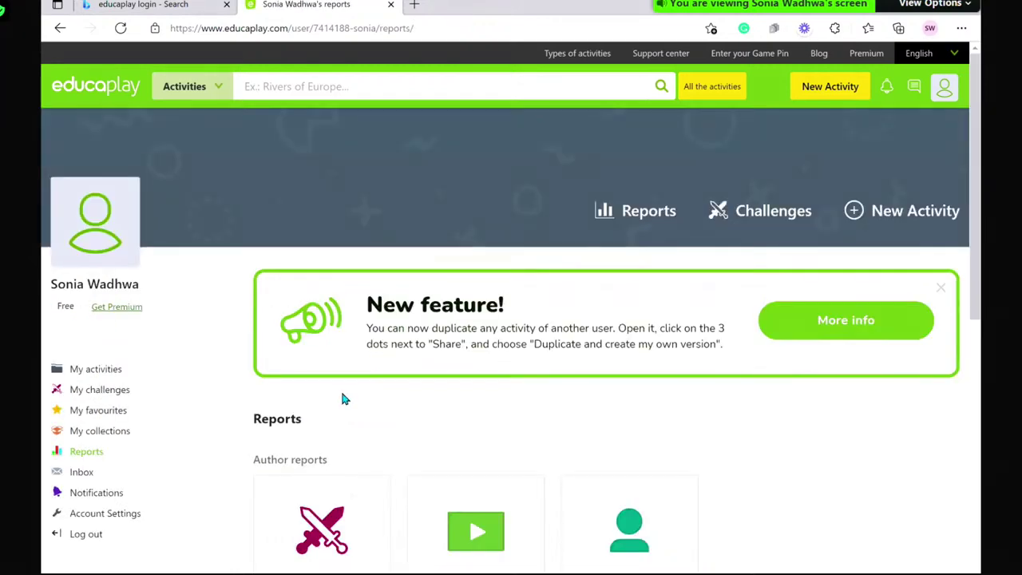
scroll(343, 399, "down", 3)
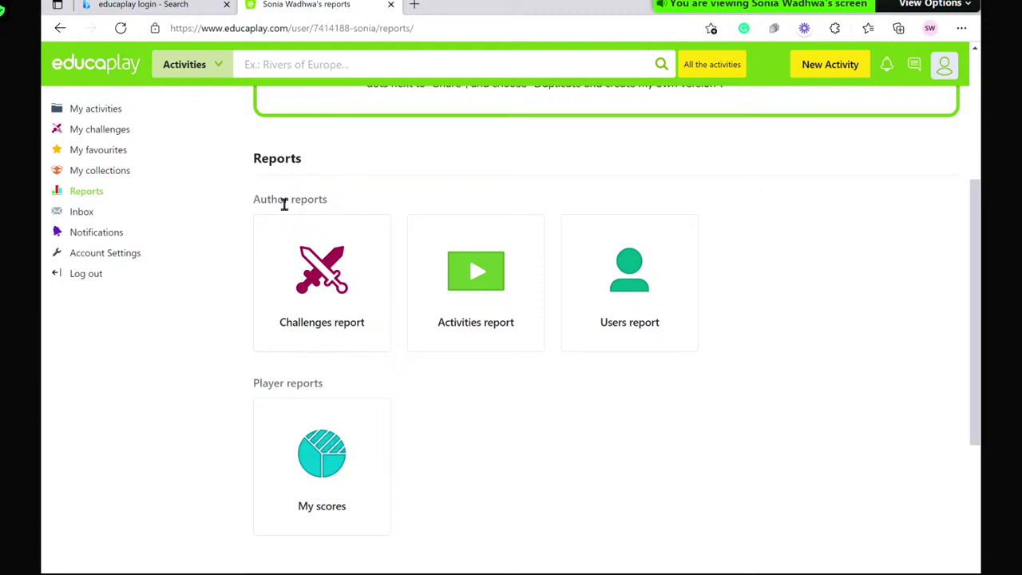
- Show the Challenges report for '(11-10-2021) My challenge': 0 plays, 00:00 average time, 0 score
left_click(317, 326)
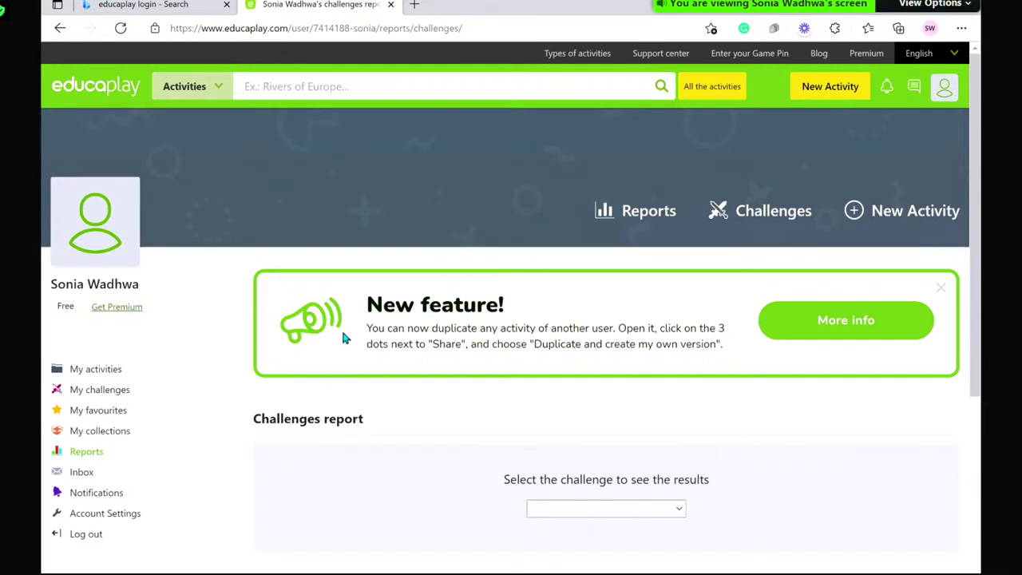
scroll(397, 432, "down", 3)
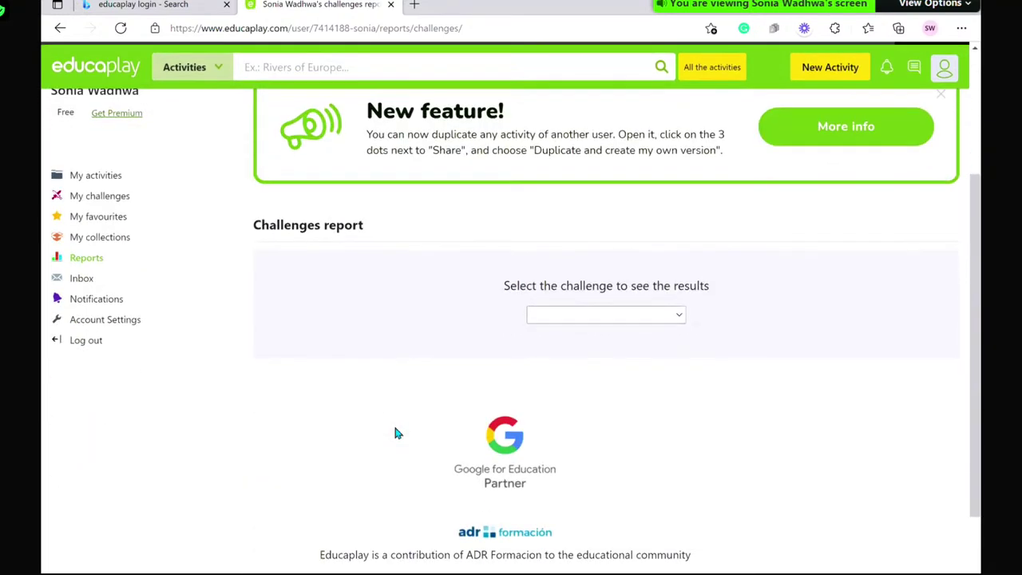
left_click(604, 319)
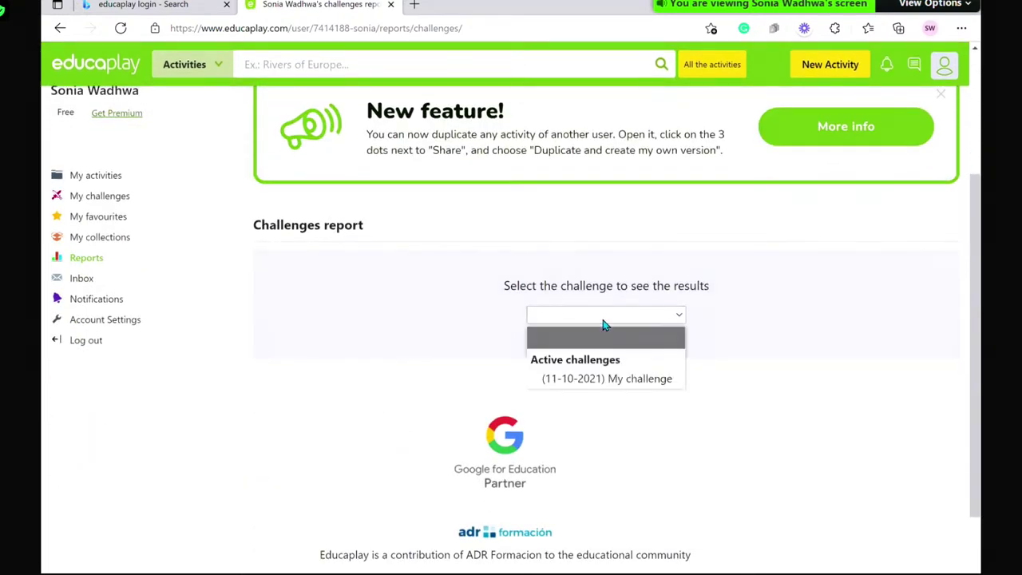
left_click(604, 380)
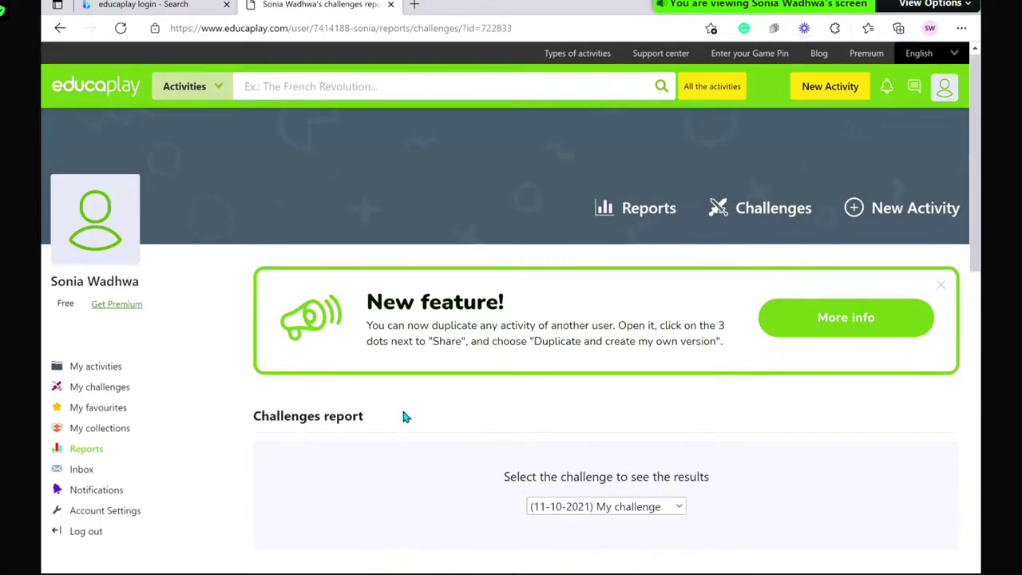
scroll(403, 415, "down", 3)
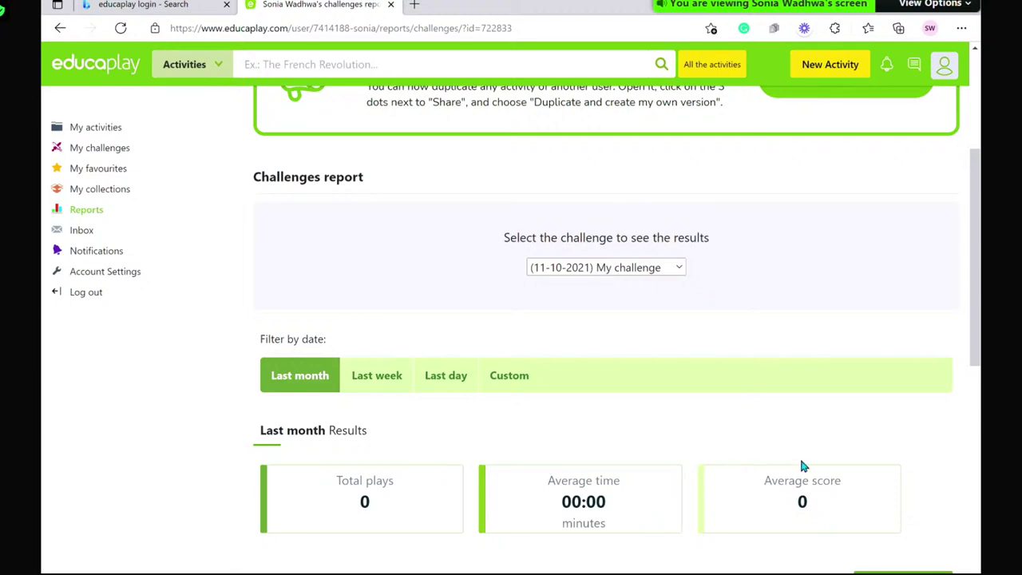
scroll(672, 270, "up", 1)
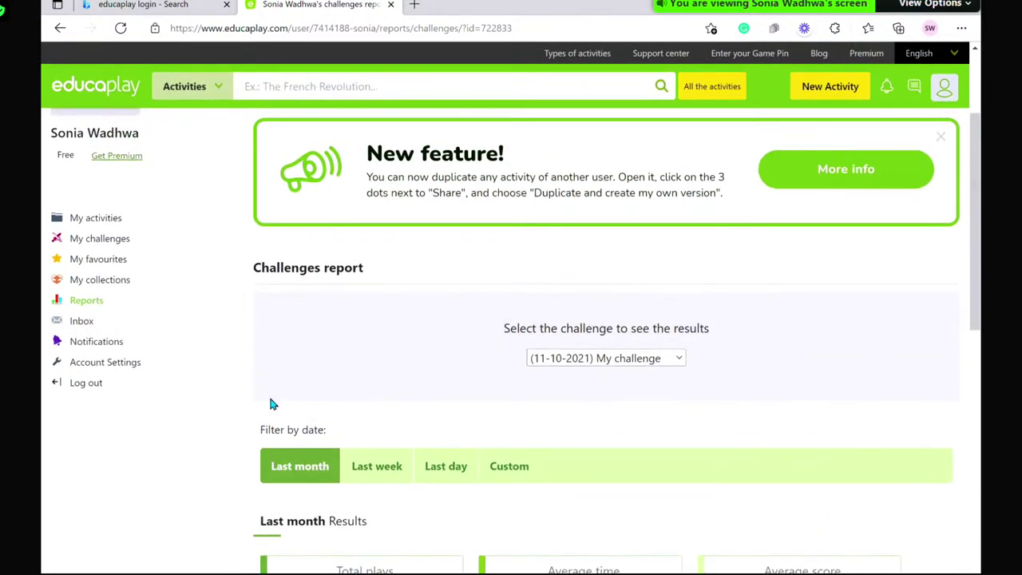
scroll(271, 404, "down", 1)
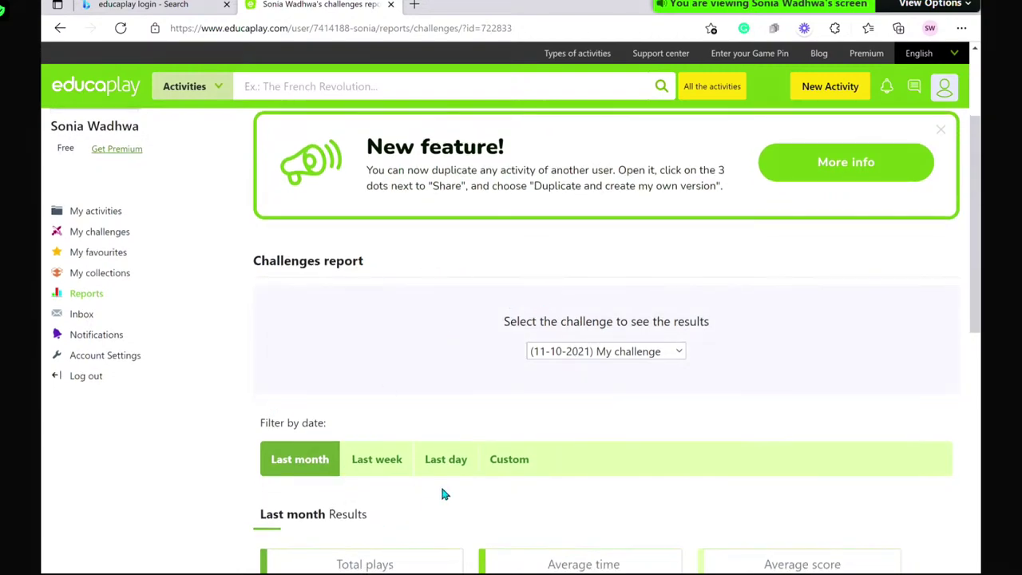
scroll(440, 489, "down", 1)
scroll(605, 297, "up", 1)
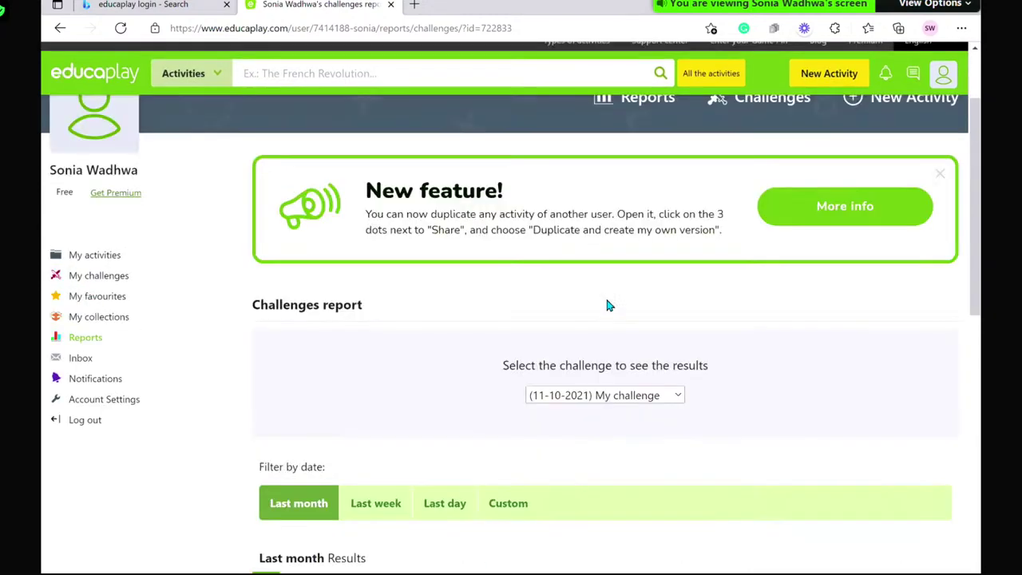